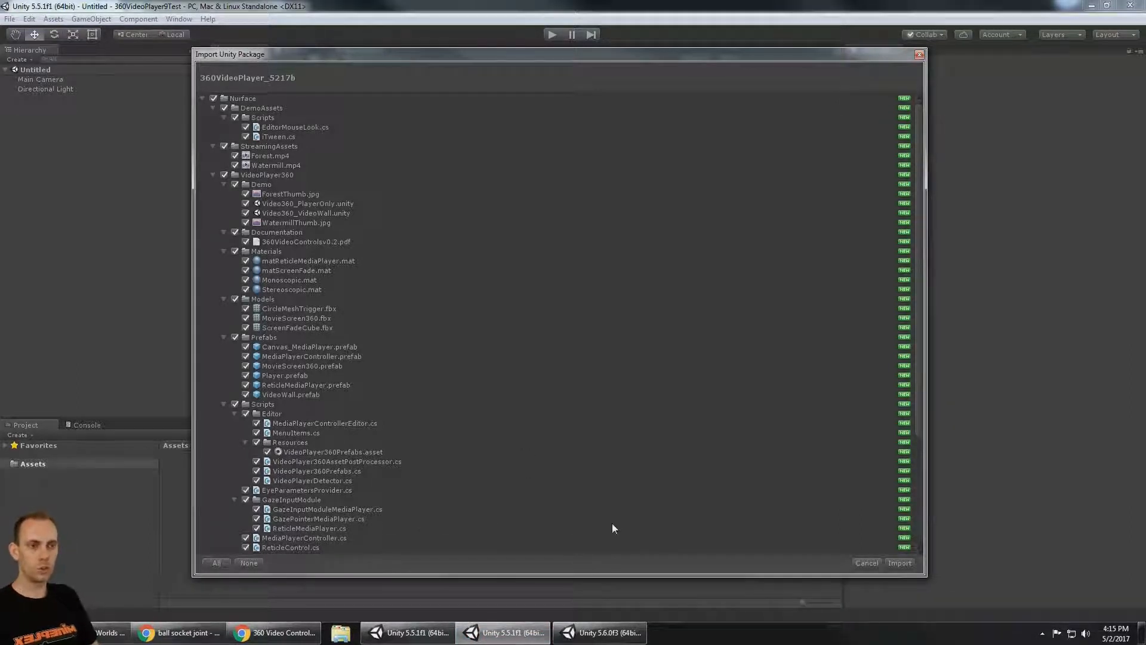
Review the folders of the 360VideoPlayer_5217b package and import all of its contents into the project
click(213, 147)
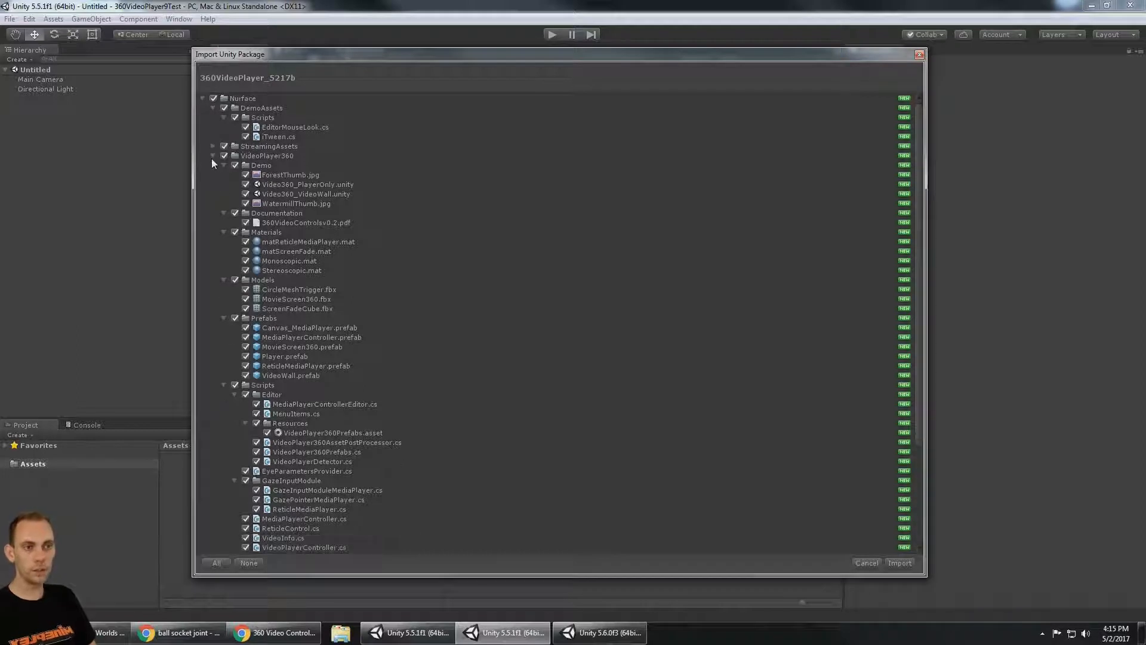
click(213, 155)
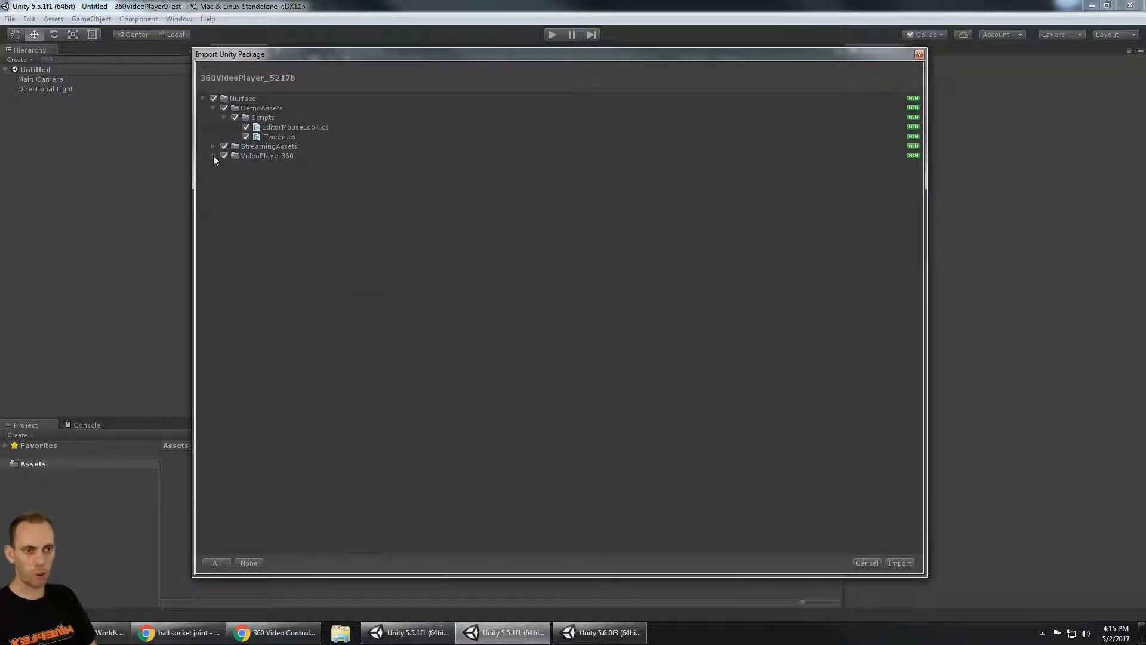
click(213, 155)
click(213, 147)
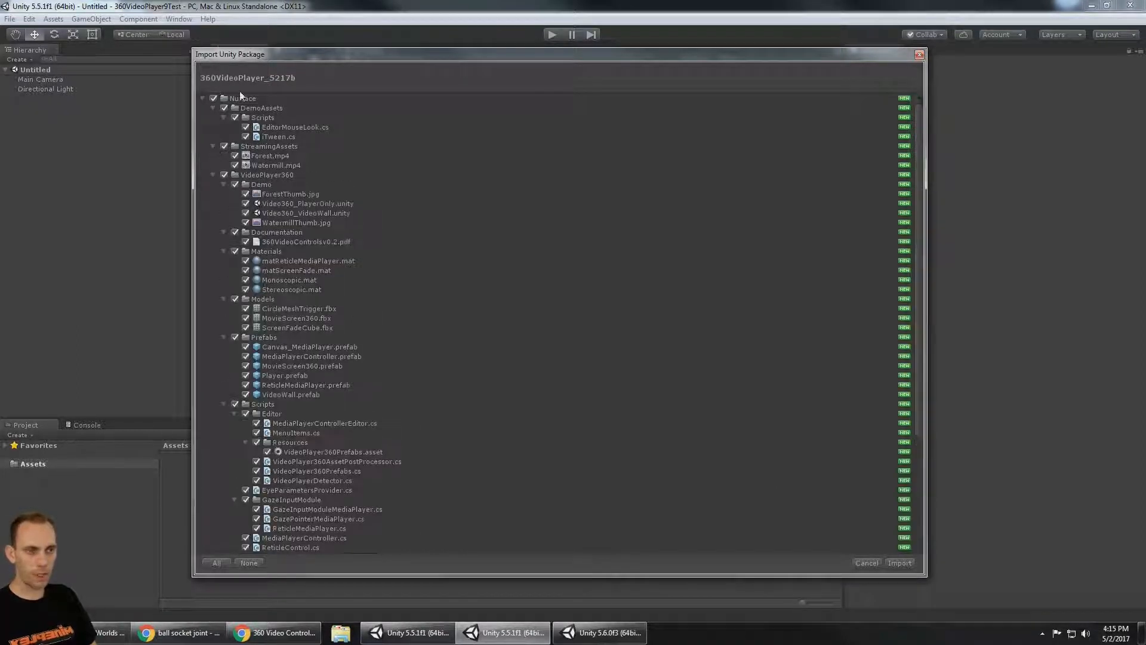
click(901, 561)
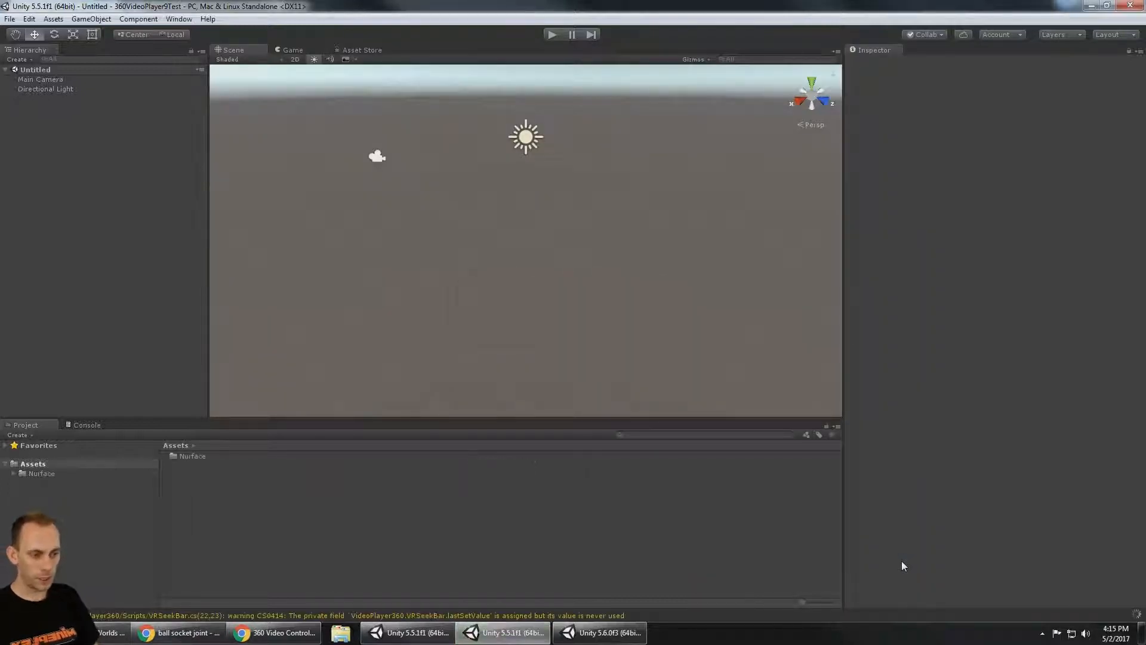
Switch to the 360 Video Controls v0.3 document in Chrome and read the first Initial Setup instructions
click(276, 633)
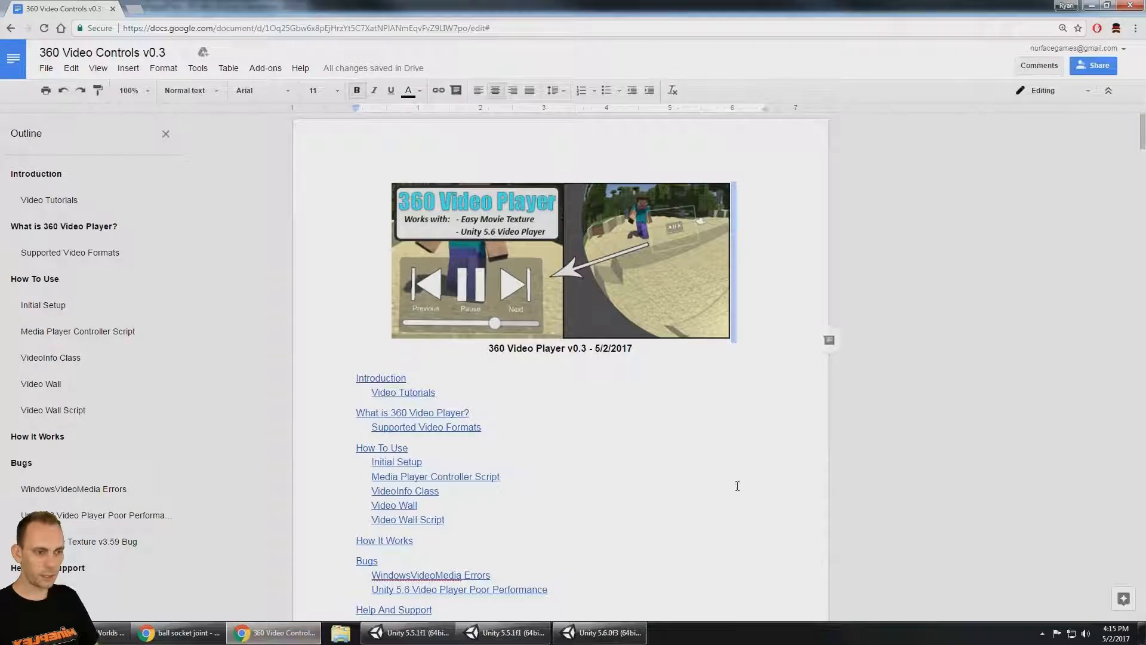
scroll(737, 486, down, 10)
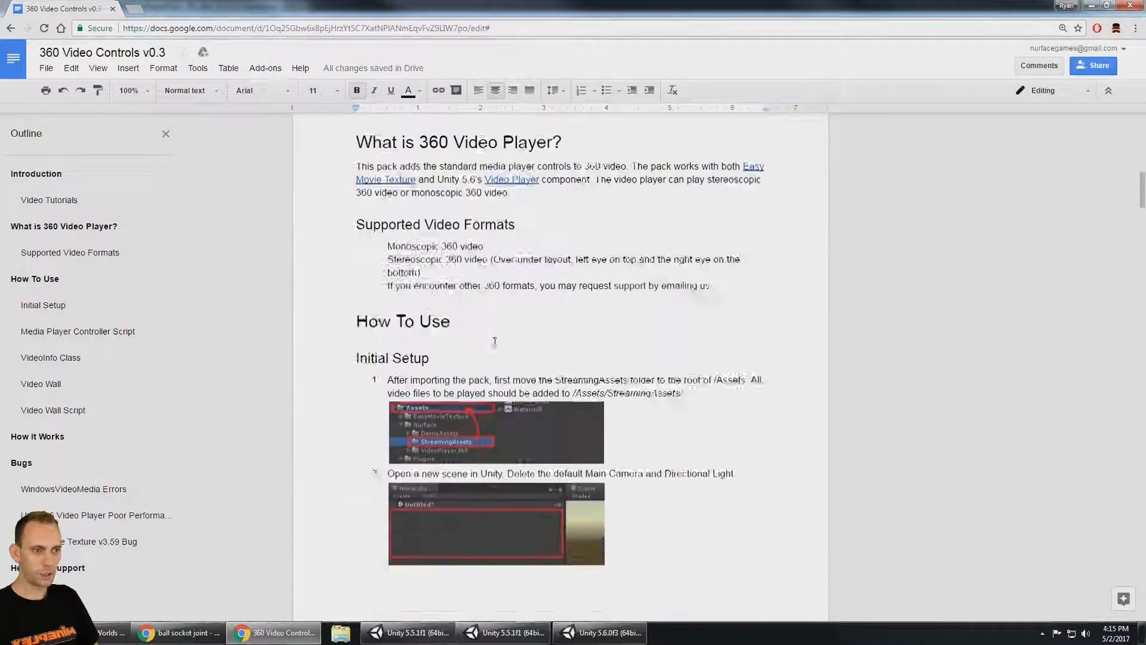
scroll(495, 341, down, 2)
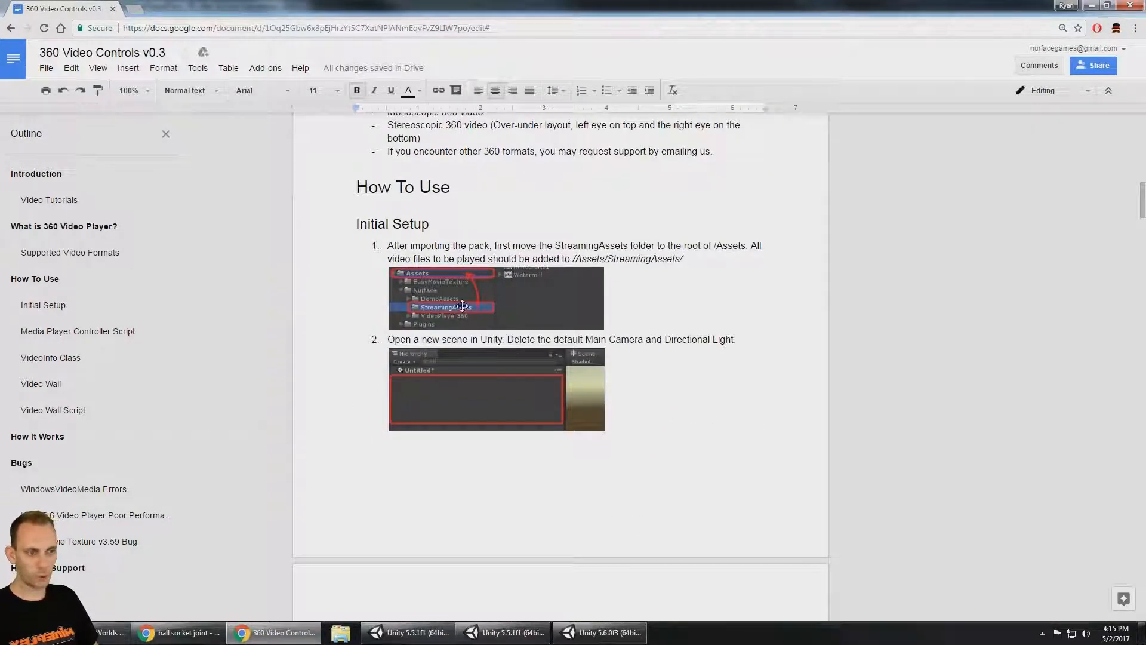
click(606, 632)
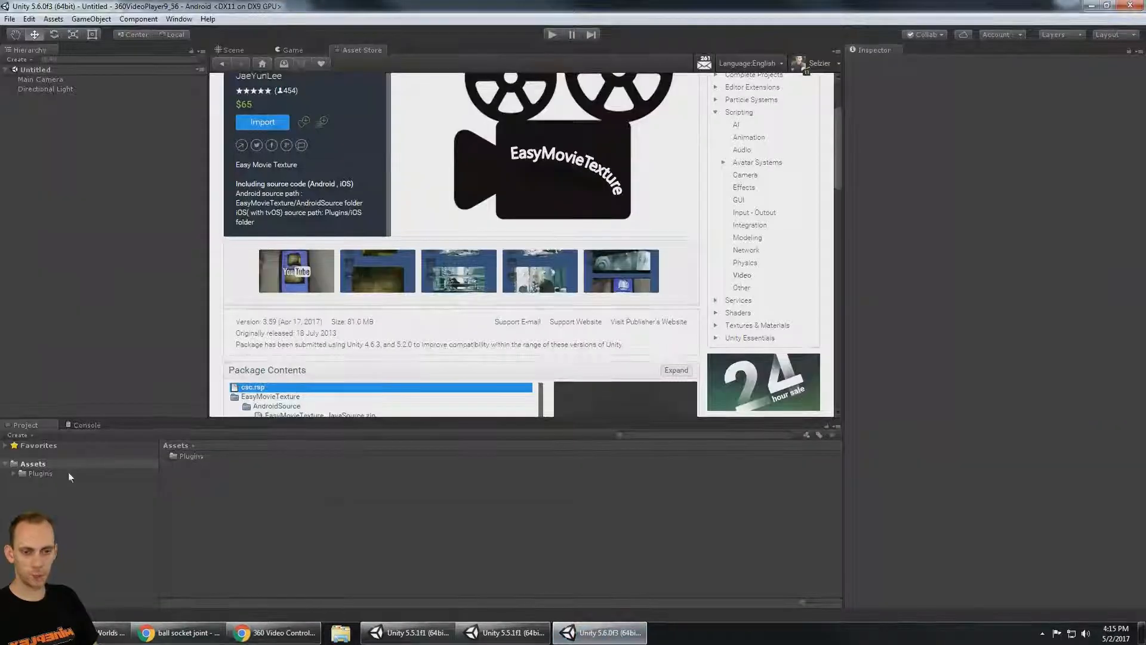
click(18, 474)
click(14, 474)
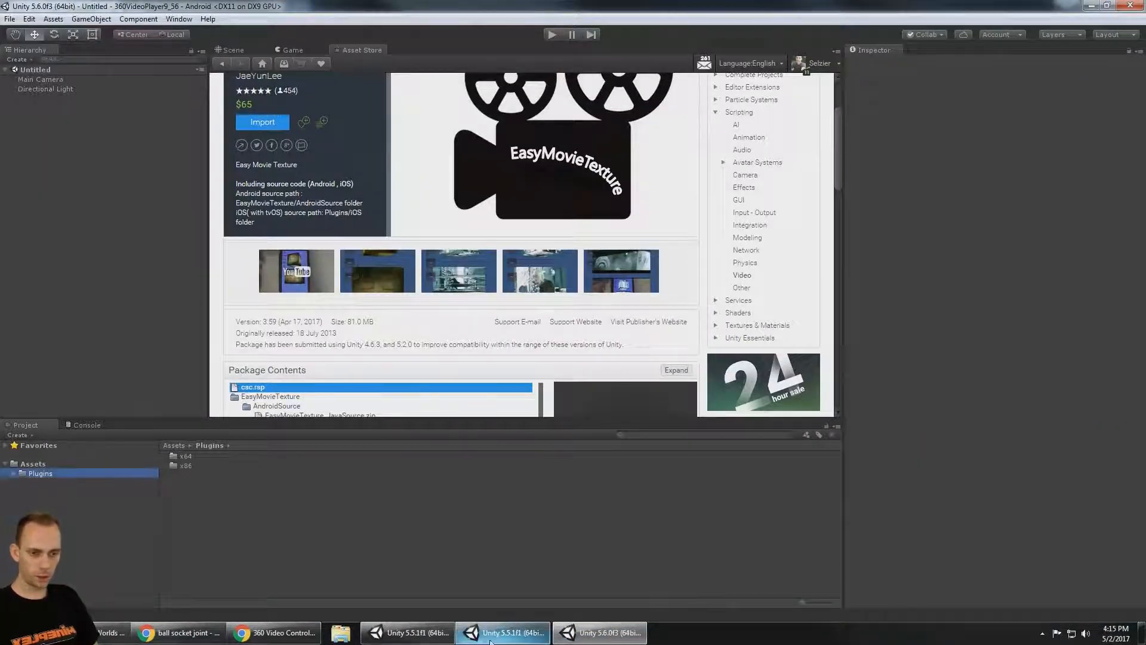
Switch to the 360VideoPlayer9Test project in Unity and move the StreamingAssets folder out of Nurface to the root of Assets
click(508, 633)
click(56, 488)
click(14, 473)
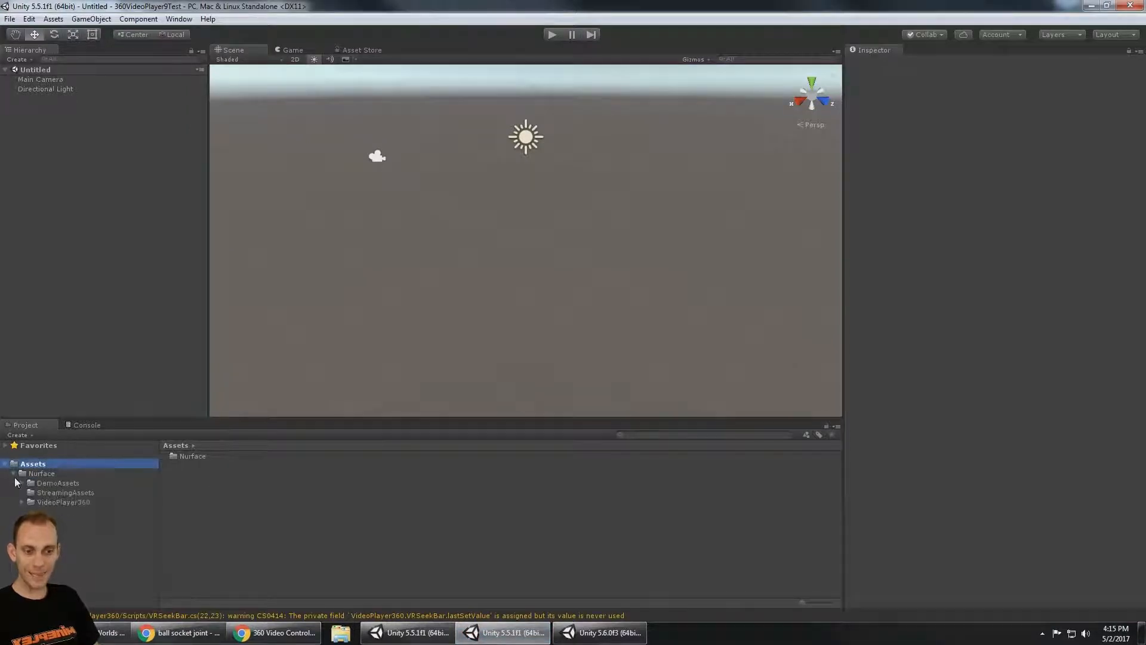
click(79, 494)
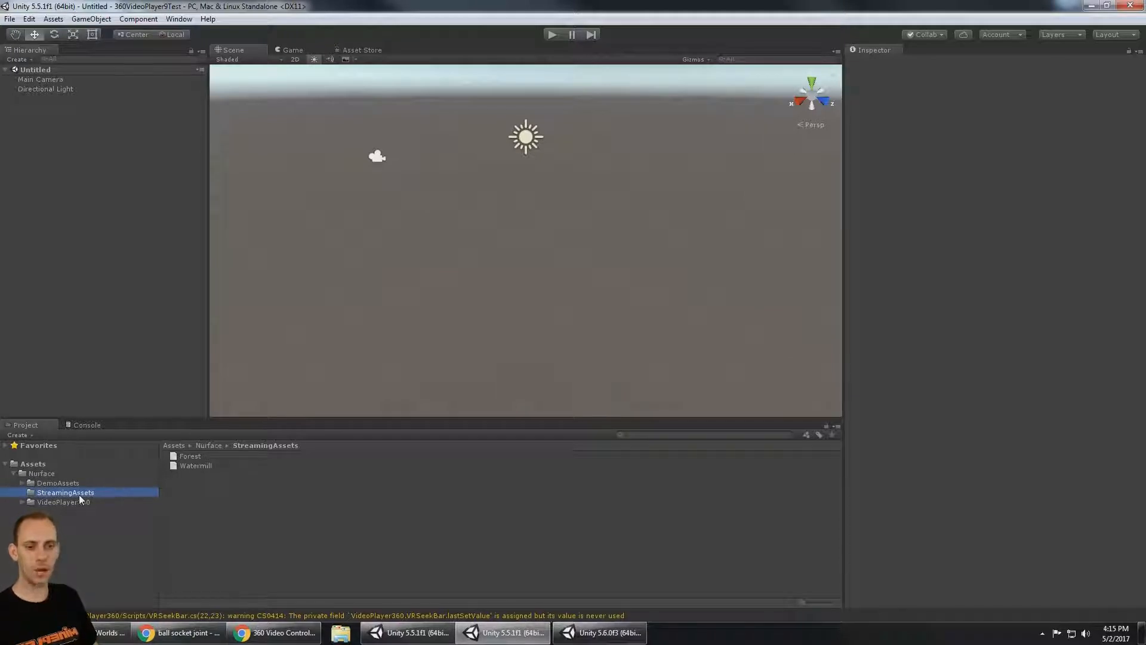
drag(78, 495, 35, 471)
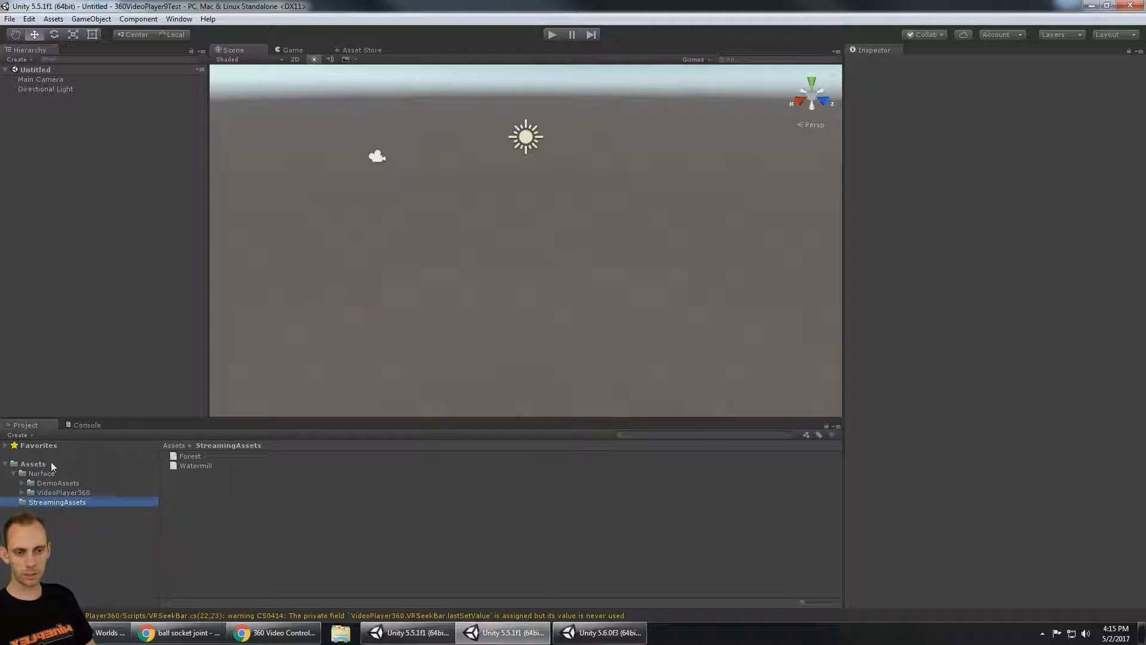
Collapse the Nurface folder and examine the contents of the Assets root and the StreamingAssets folder
click(15, 476)
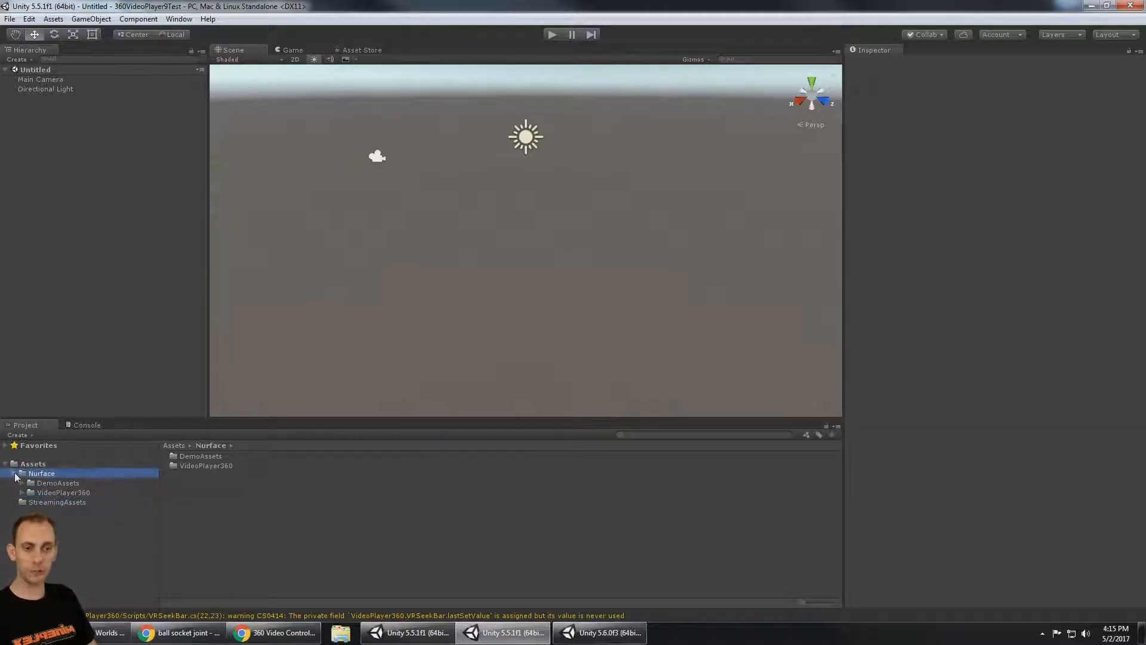
click(14, 474)
click(48, 483)
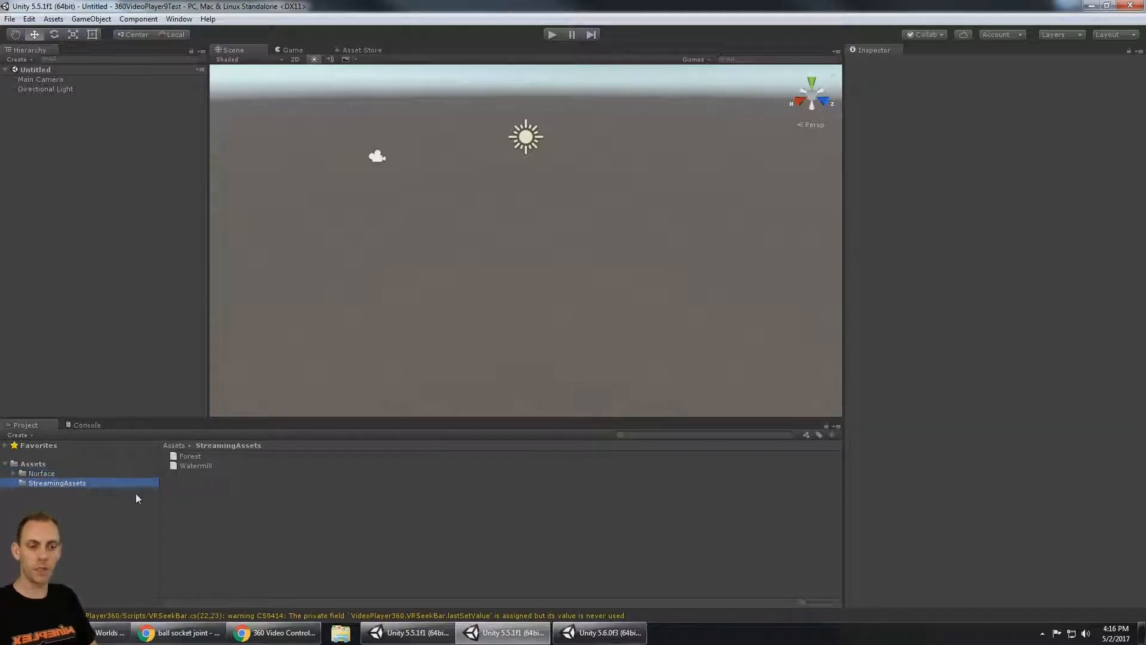
click(36, 464)
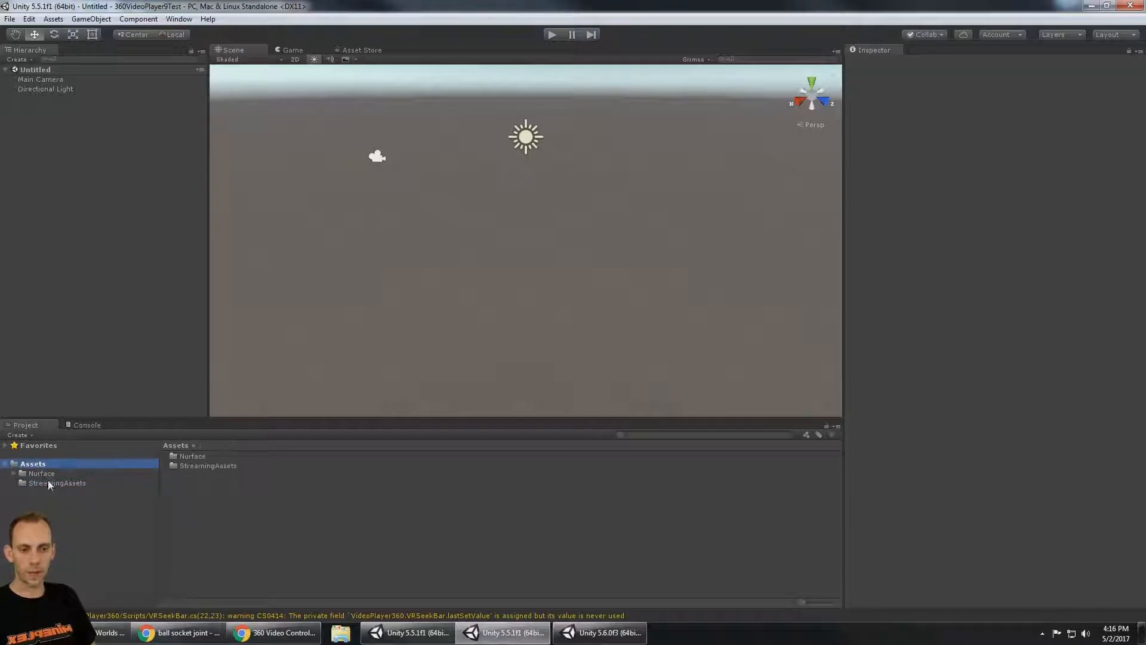
click(49, 484)
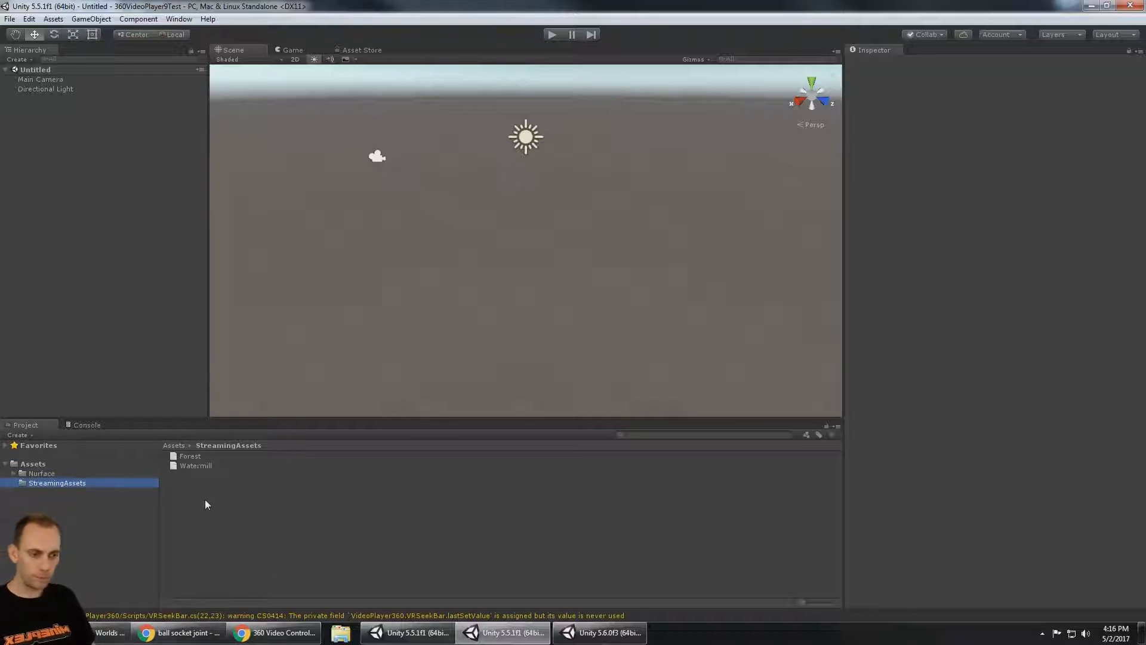
Return to the 360VideoPlayer9Test project and reorder the taskbar so its Unity window comes last
click(276, 633)
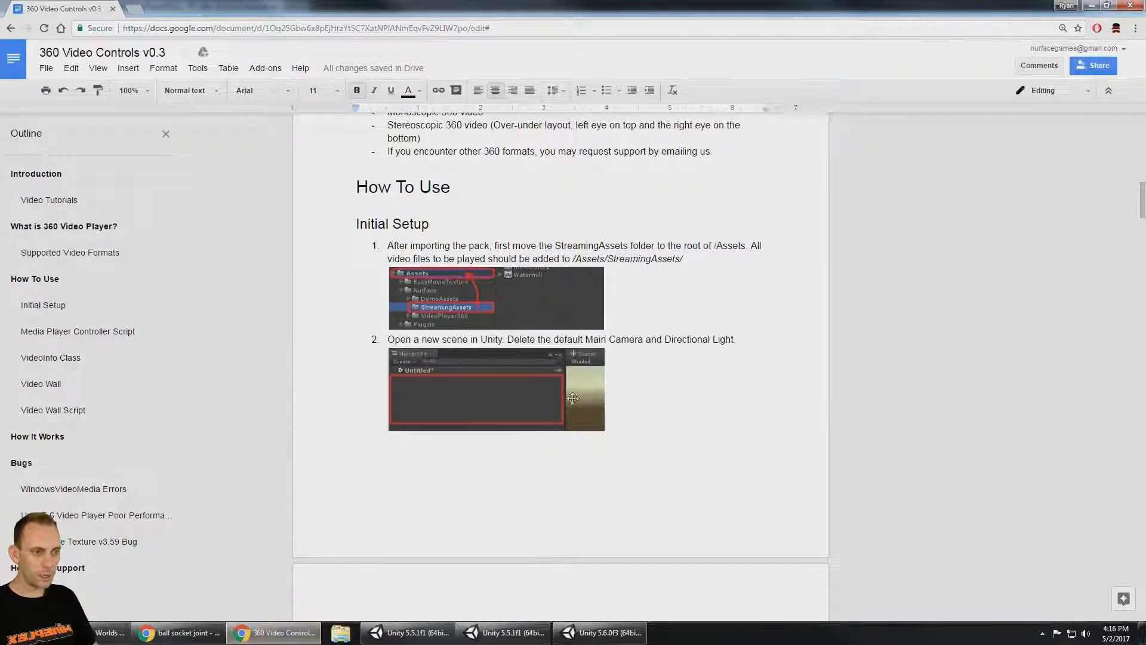
click(600, 633)
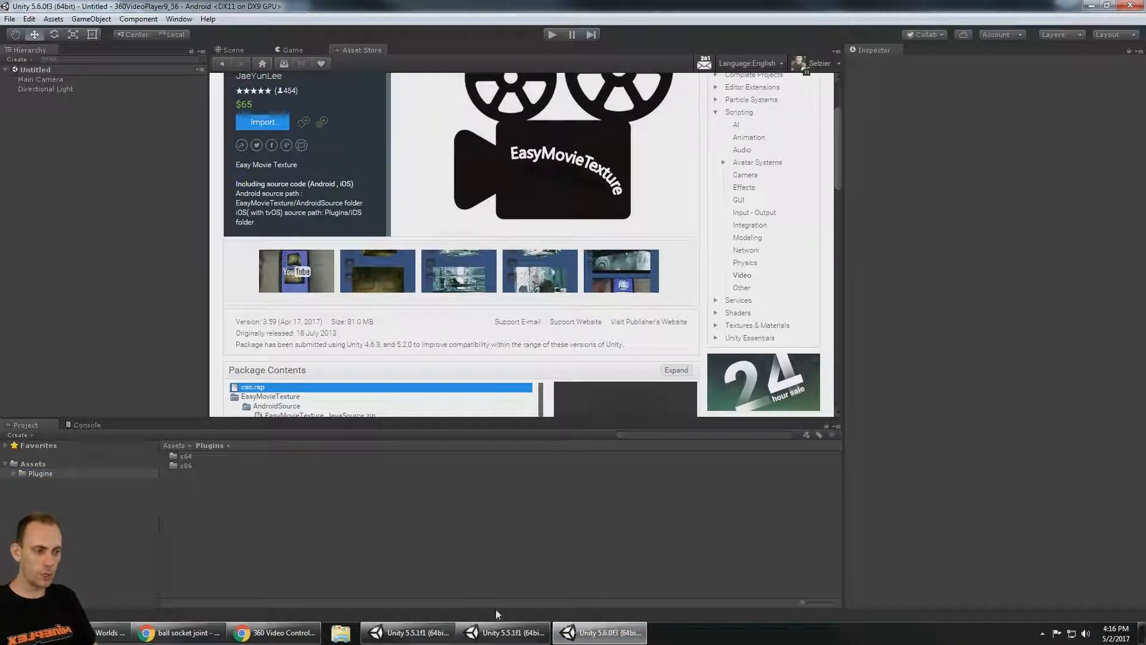
click(515, 637)
drag(502, 638, 638, 640)
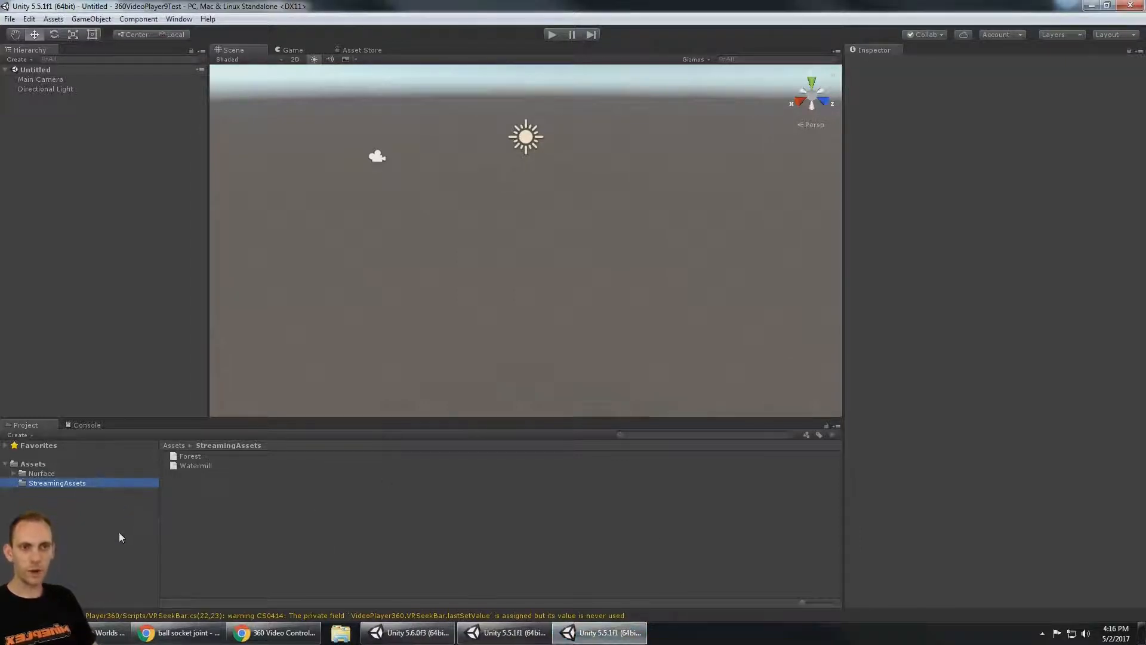
Consult step 2 of the setup guide and delete the default Main Camera and Directional Light from the new scene
click(278, 632)
scroll(479, 311, down, 2)
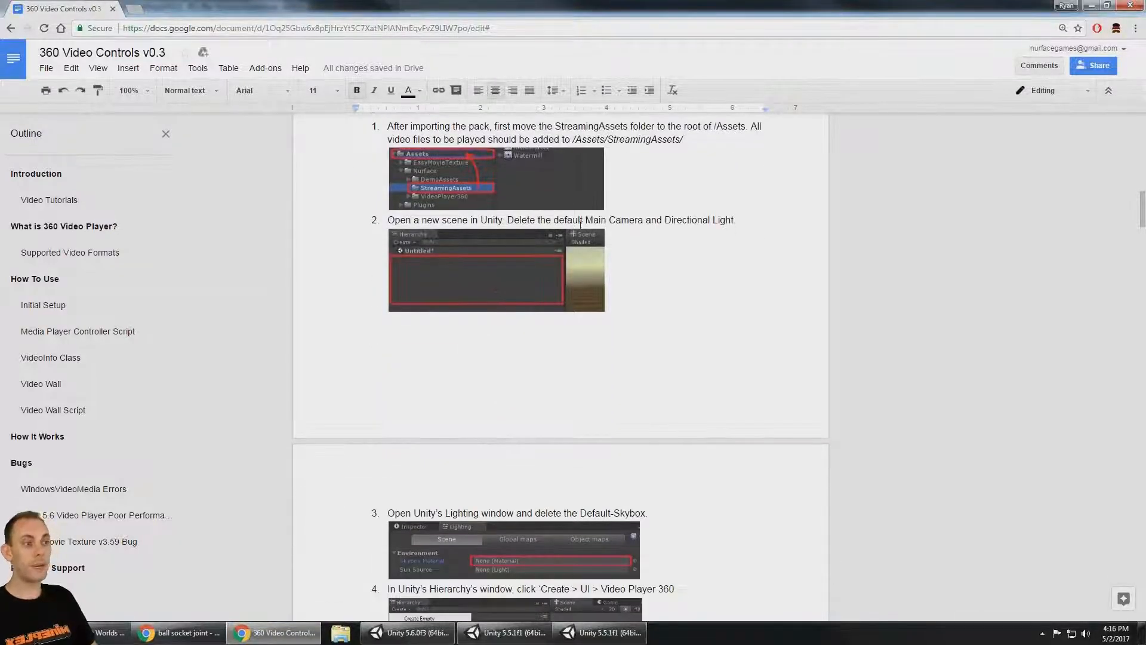
key(alt+Tab)
shift+click(84, 89)
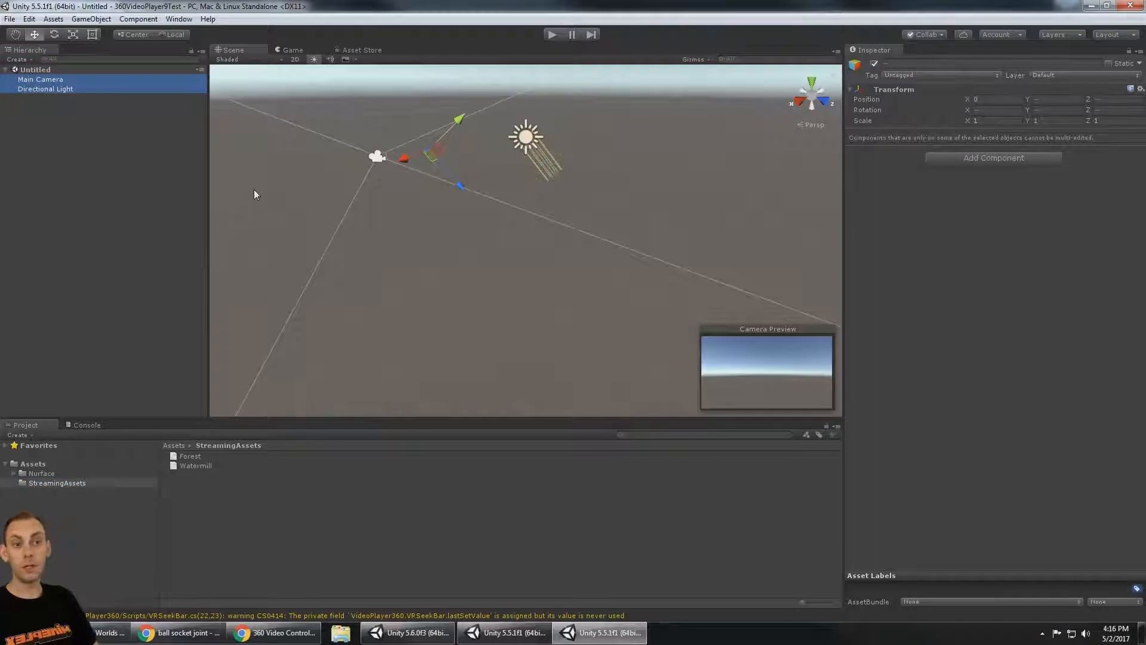
key(Delete)
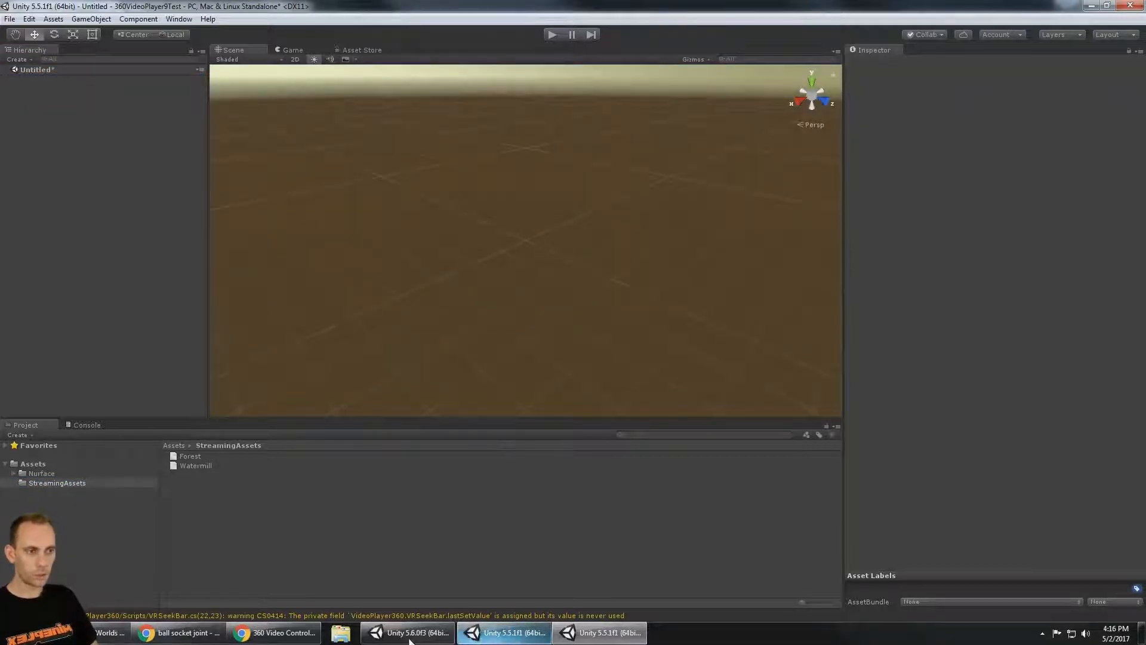
Consult step 3 of the setup guide, and open Unity's Lighting window docked beside the Inspector
click(274, 632)
scroll(579, 304, down, 6)
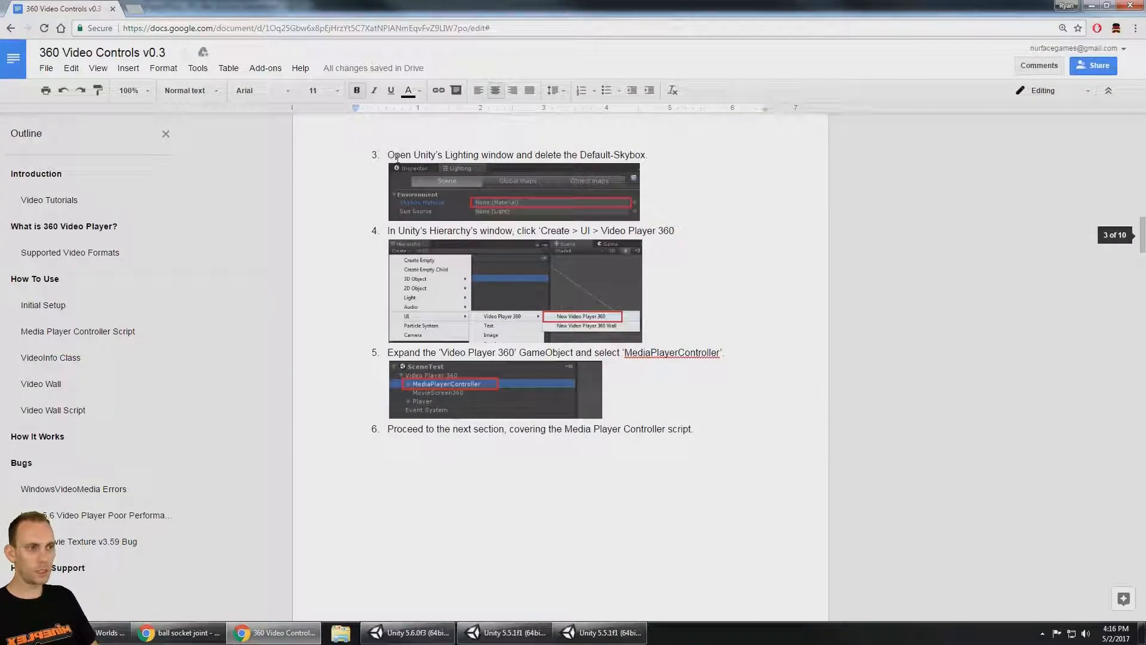
click(600, 633)
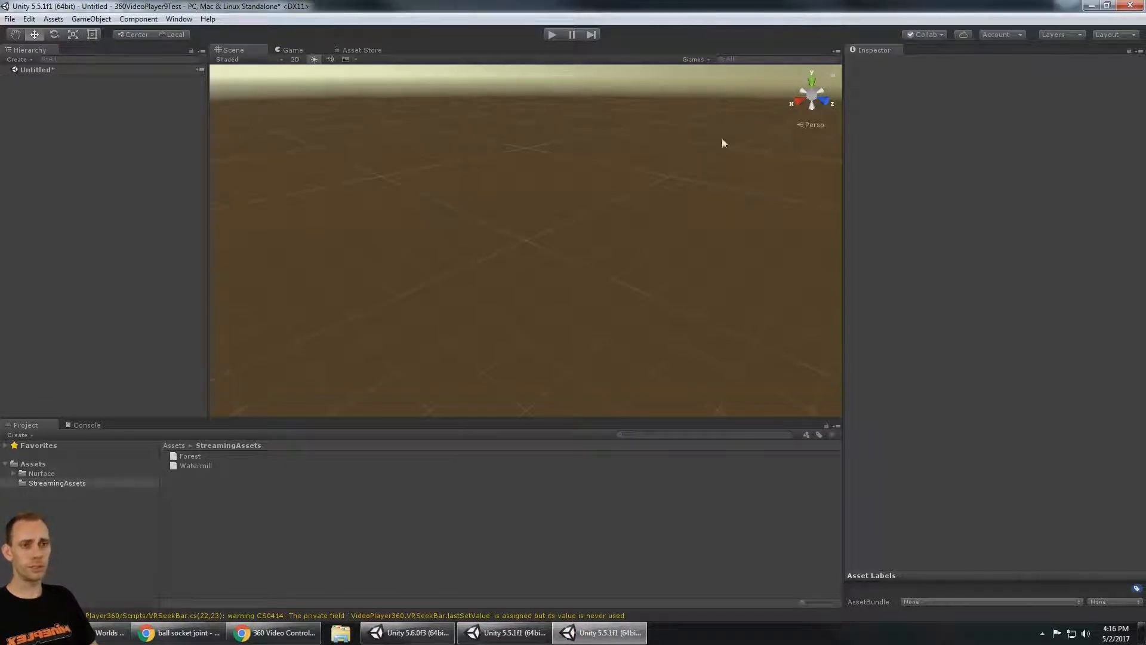
click(178, 19)
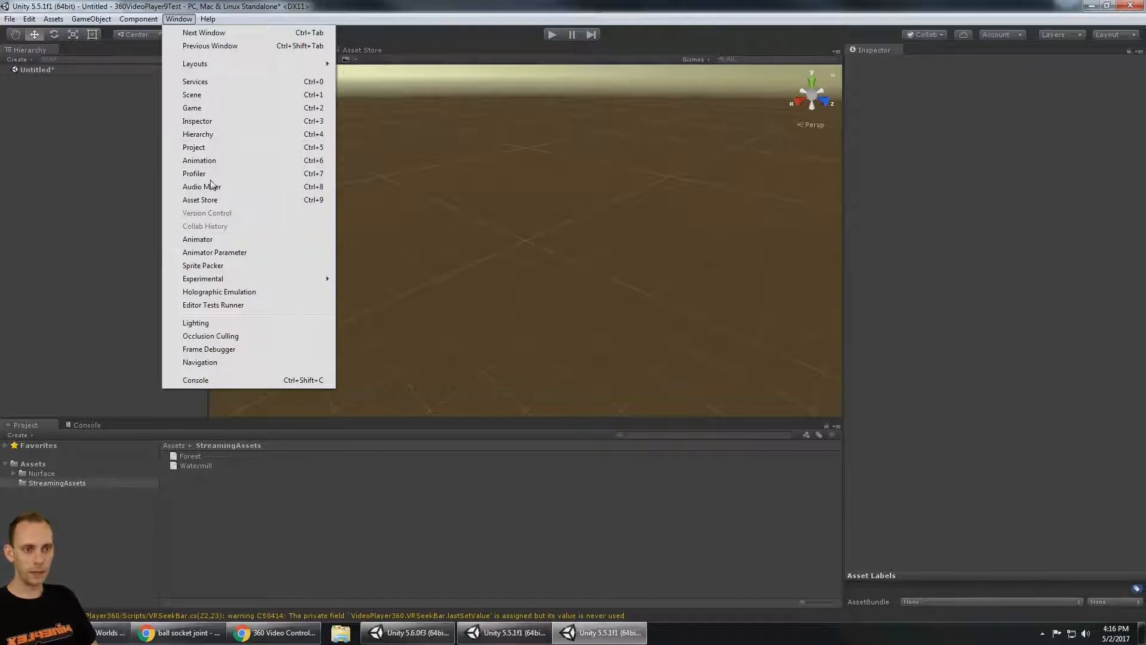
click(232, 322)
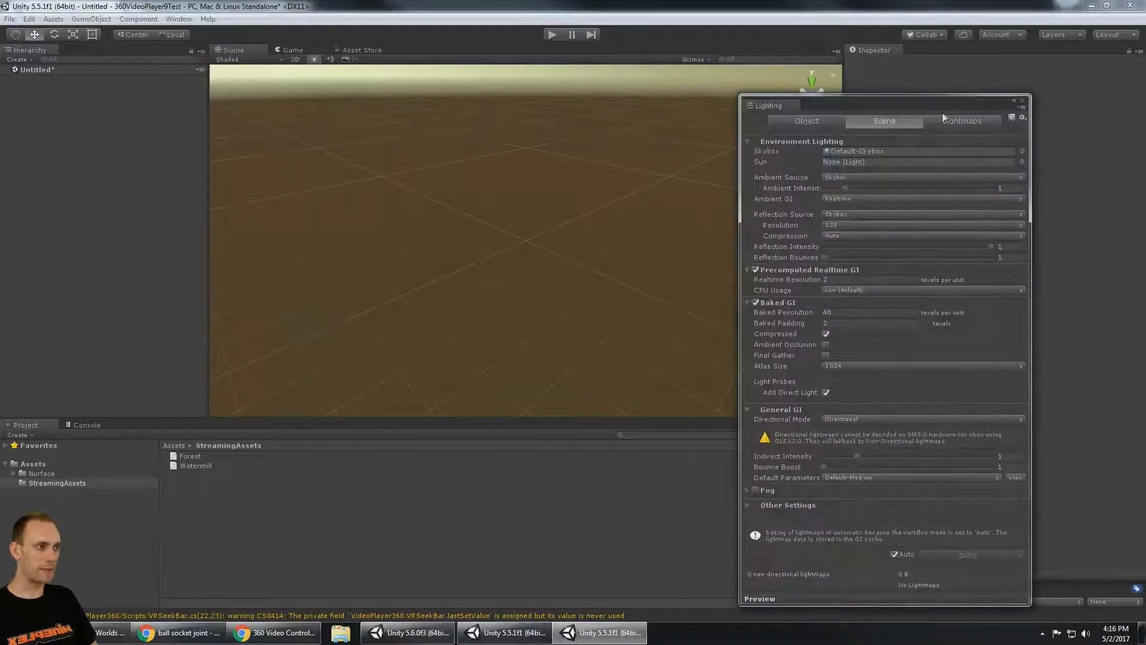
drag(779, 112, 955, 53)
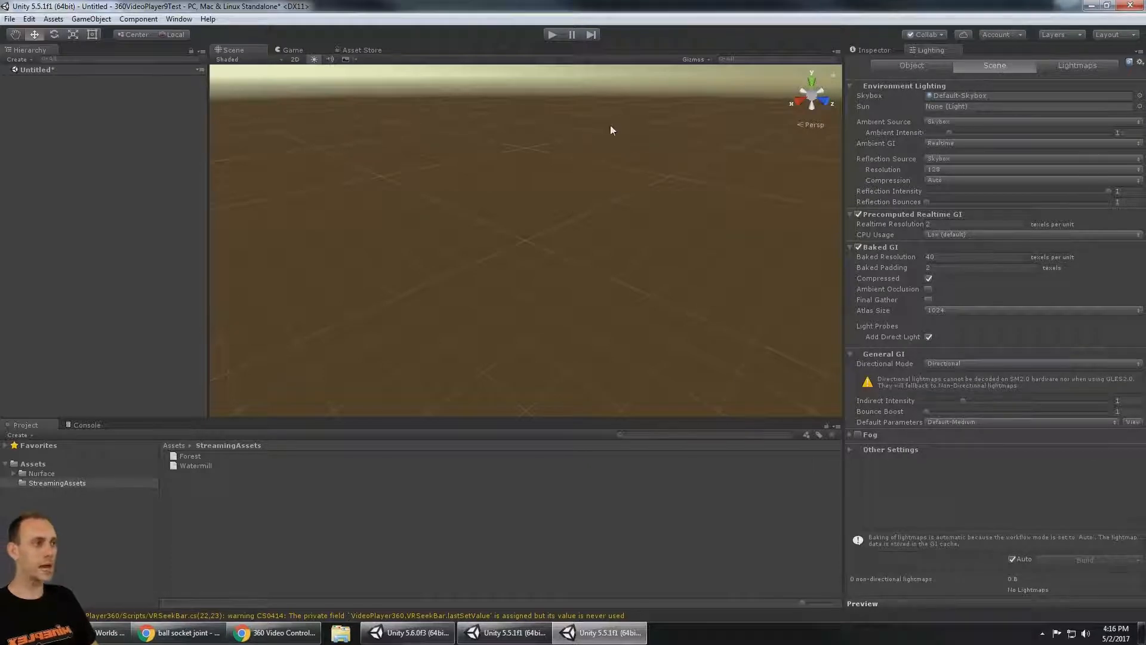
Remove the Default-Skybox material from the scene's environment lighting
click(964, 95)
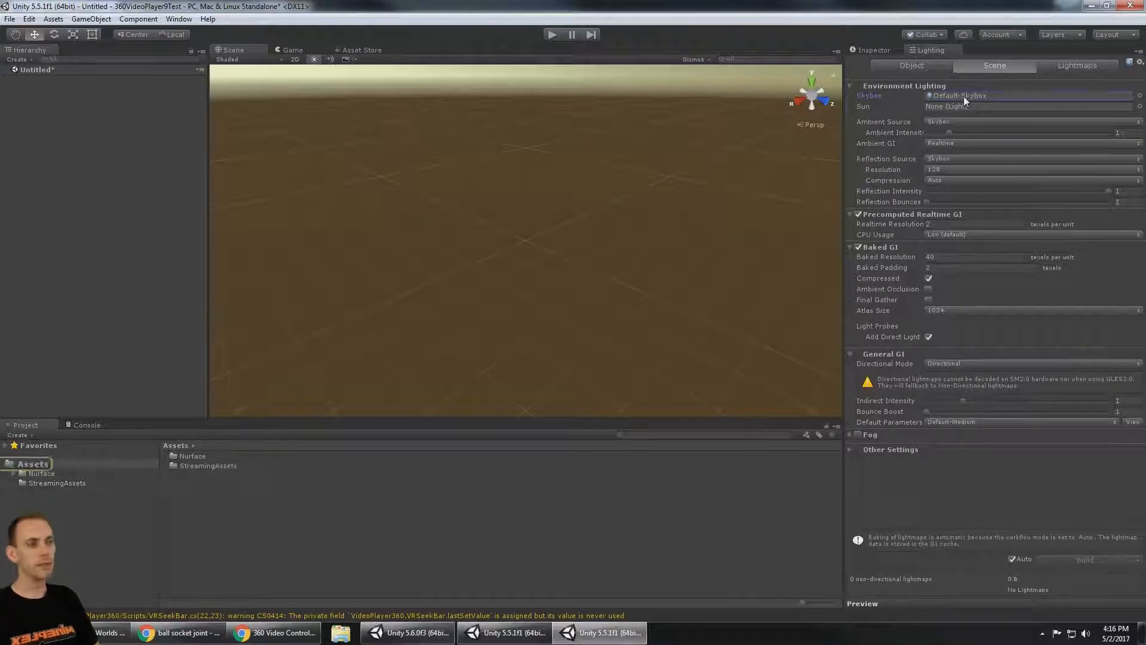
key(Delete)
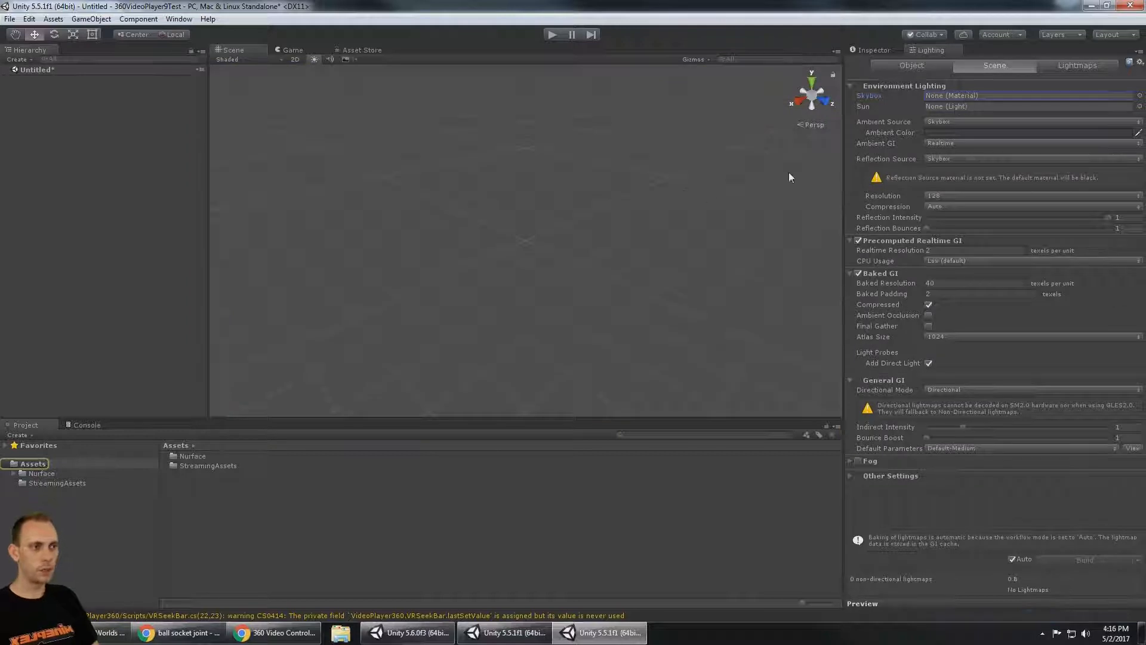
right_drag(686, 203, 686, 281)
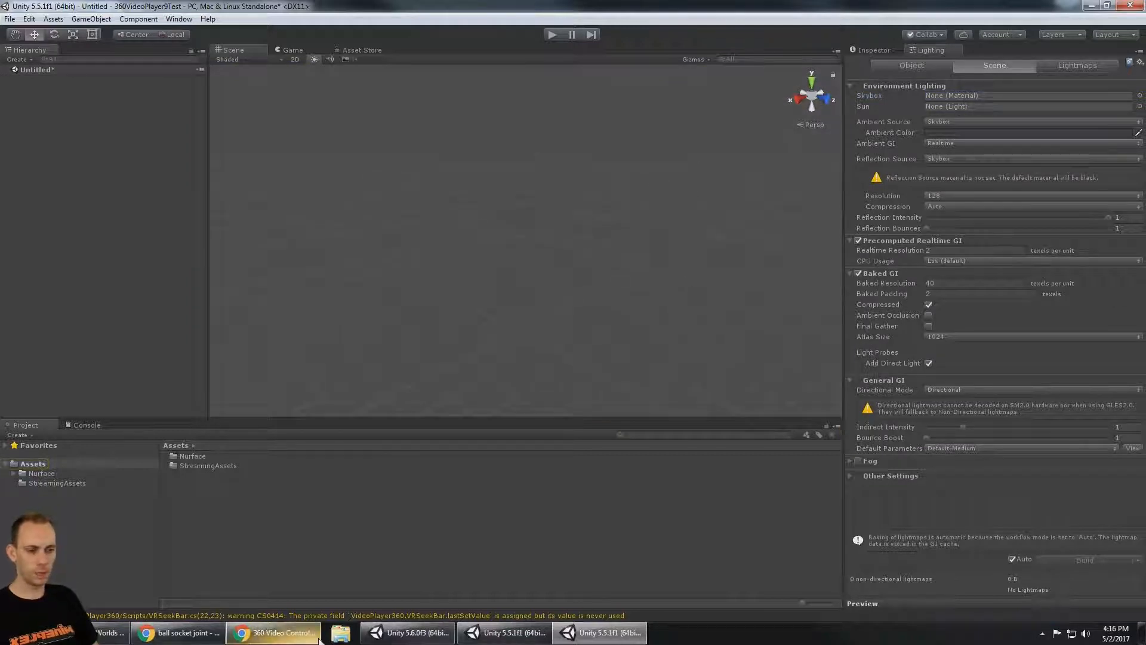
Consult step 4 of the setup guide and add a new Video Player 360 to the Unity scene
click(263, 634)
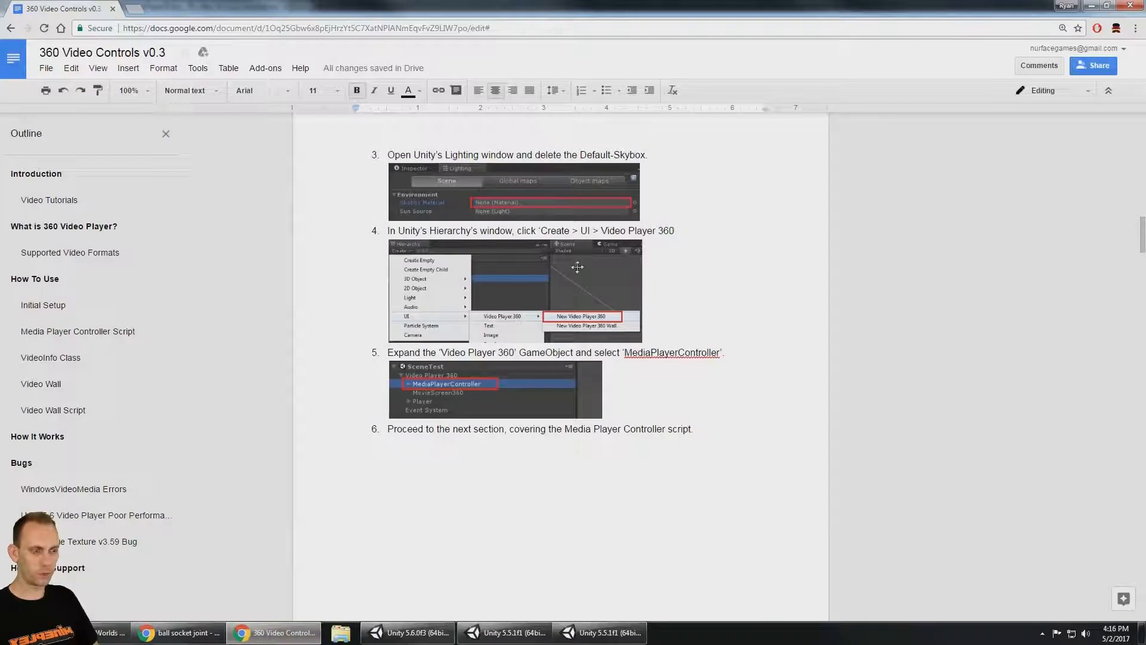
scroll(499, 251, down, 1)
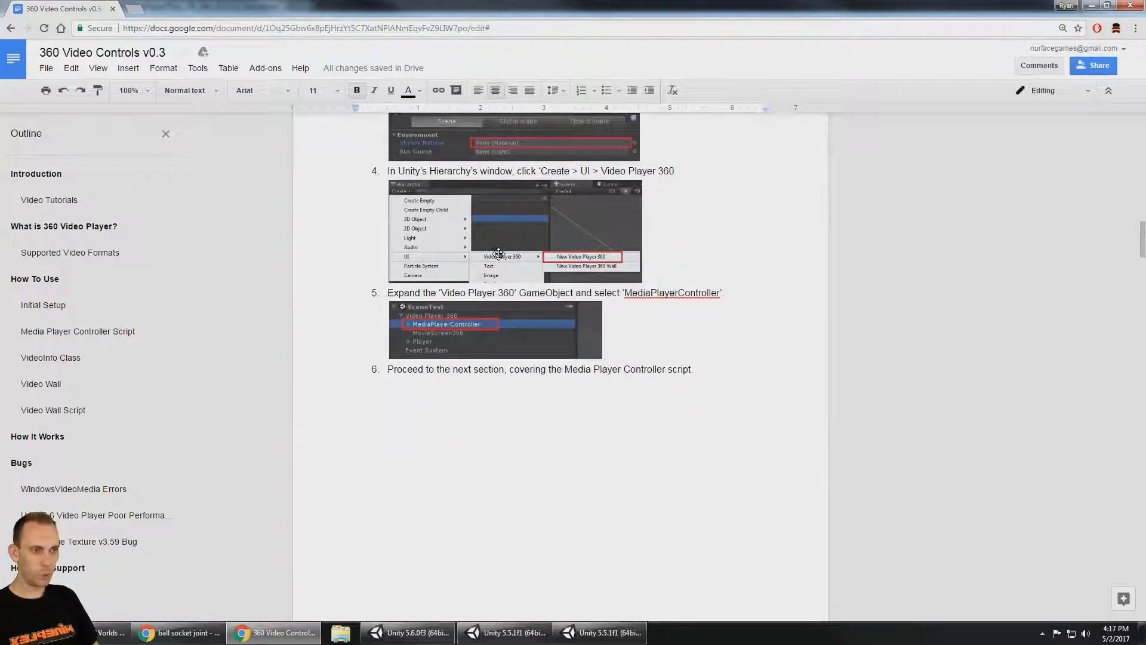
scroll(499, 239, up, 1)
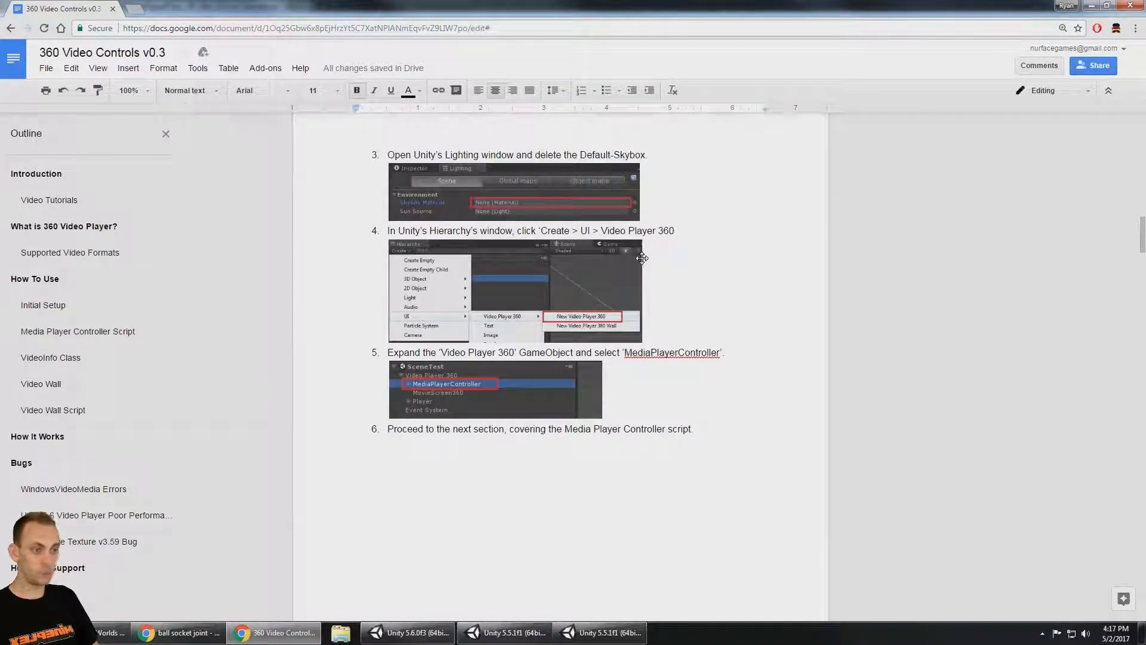
click(600, 632)
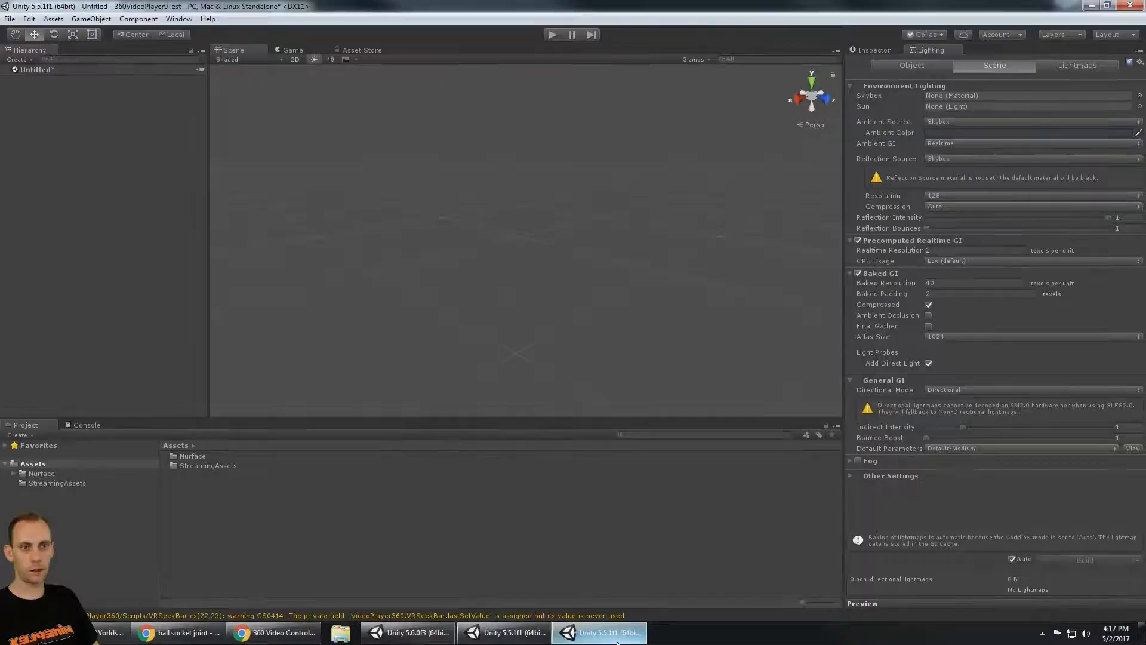
click(17, 60)
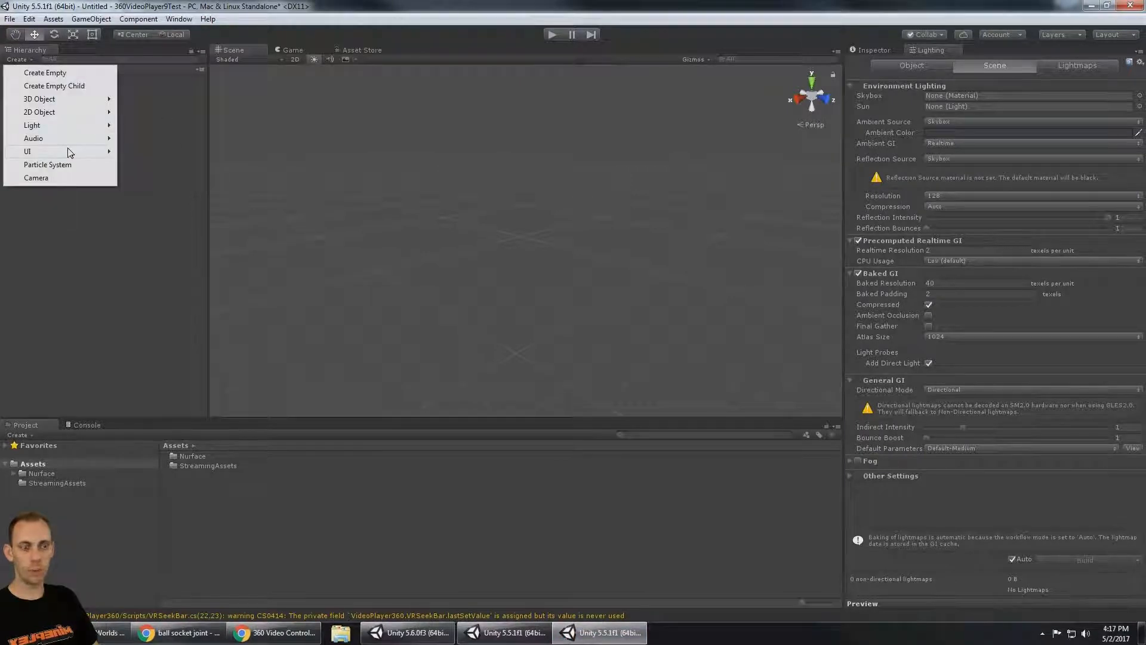
mouse_move(69, 152)
mouse_move(179, 152)
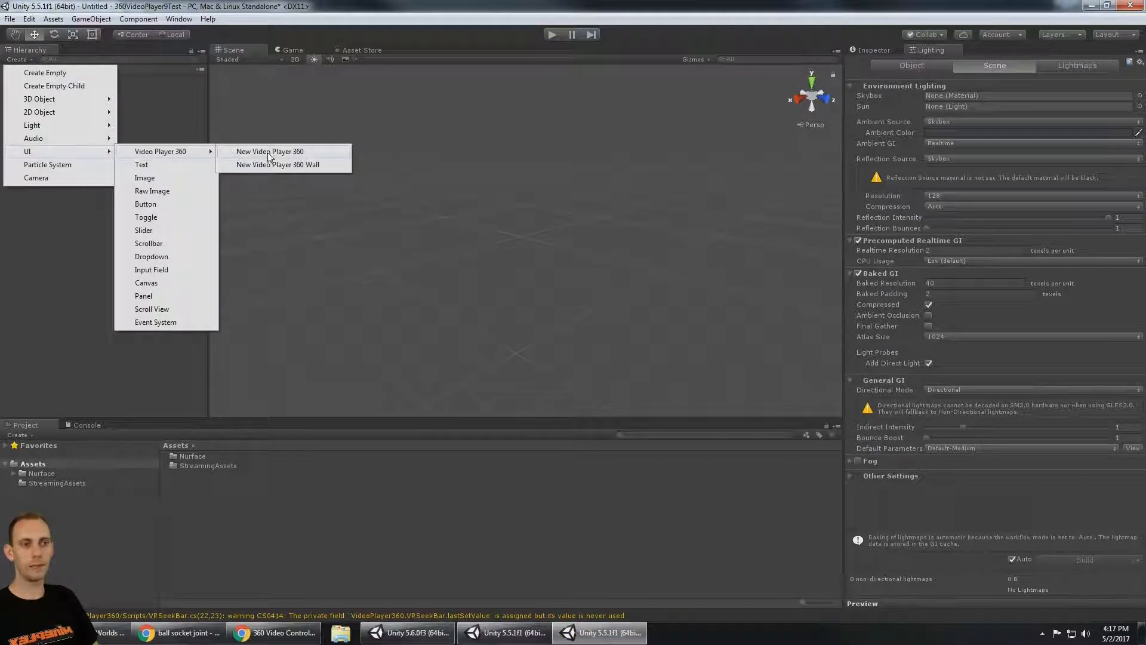
click(298, 156)
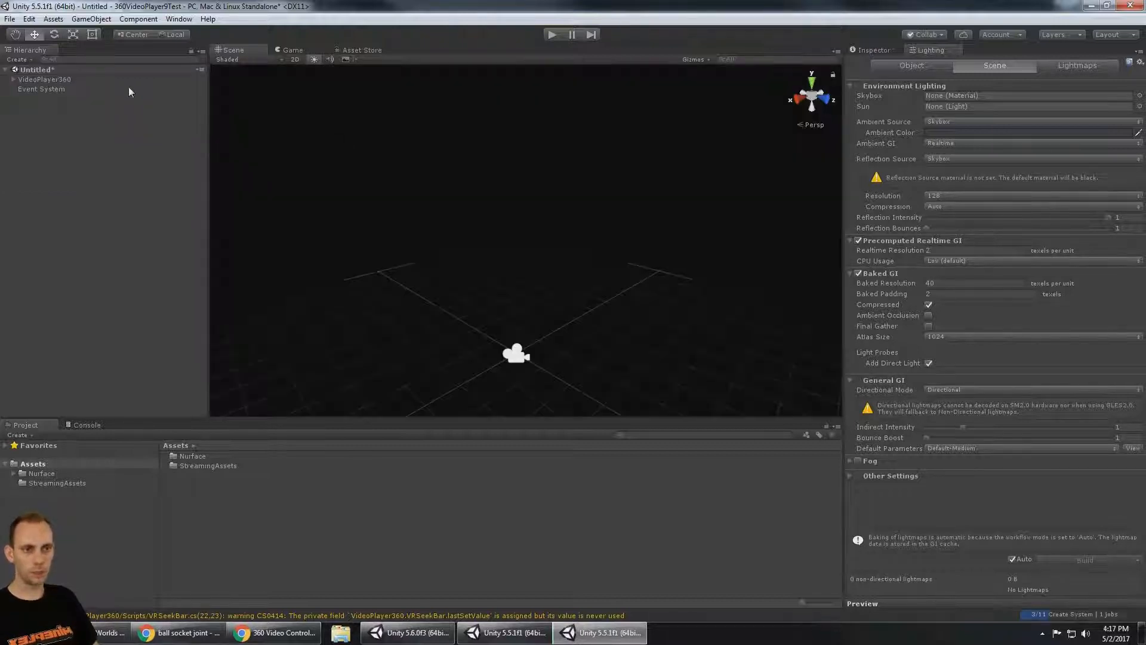
Expand the VideoPlayer360 object and examine its MovieScreen360 sphere from outside in the scene
click(12, 79)
scroll(492, 134, down, 5)
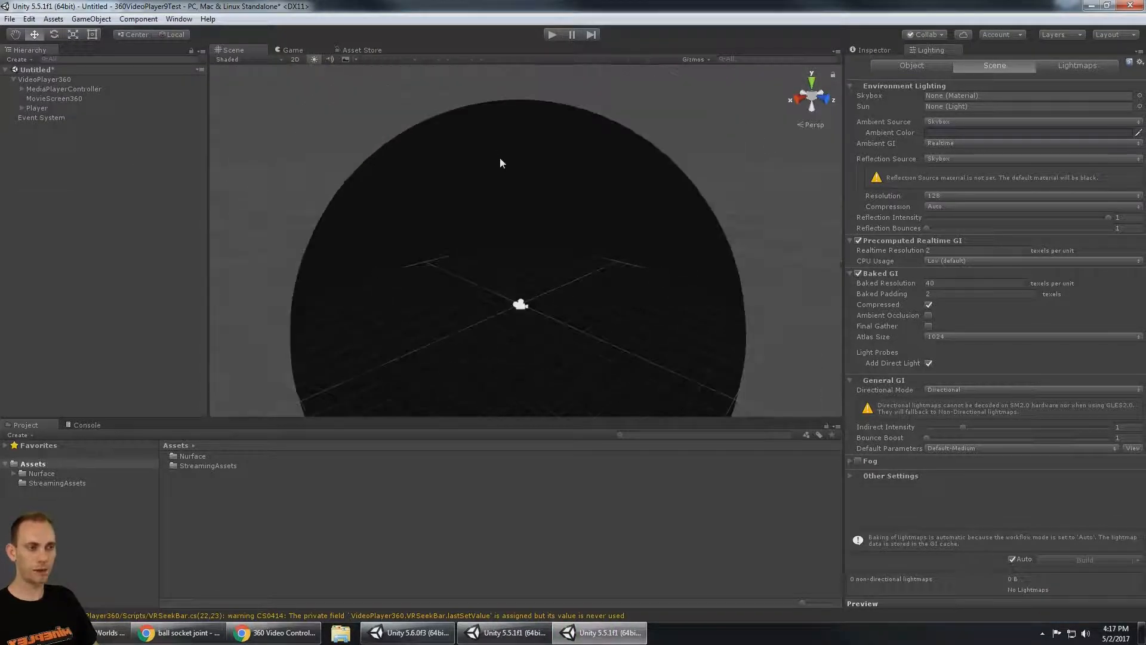
middle_drag(541, 208, 548, 150)
scroll(558, 179, down, 1)
scroll(557, 179, up, 1)
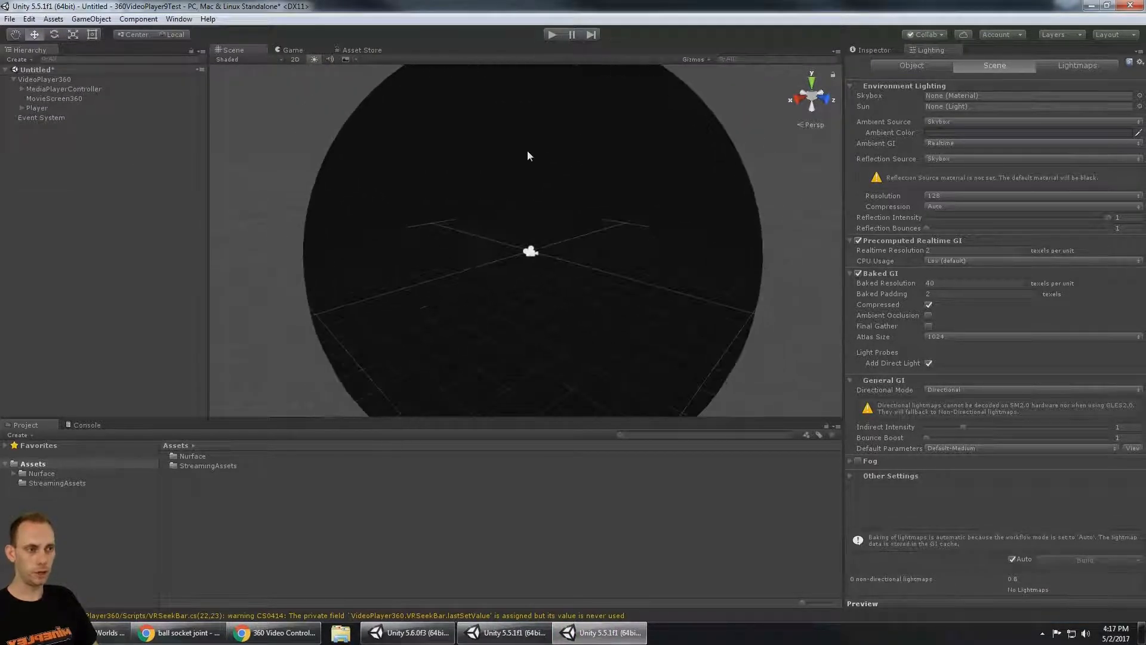
scroll(529, 154, down, 3)
click(579, 168)
scroll(548, 200, up, 1)
alt+drag(550, 196, 574, 175)
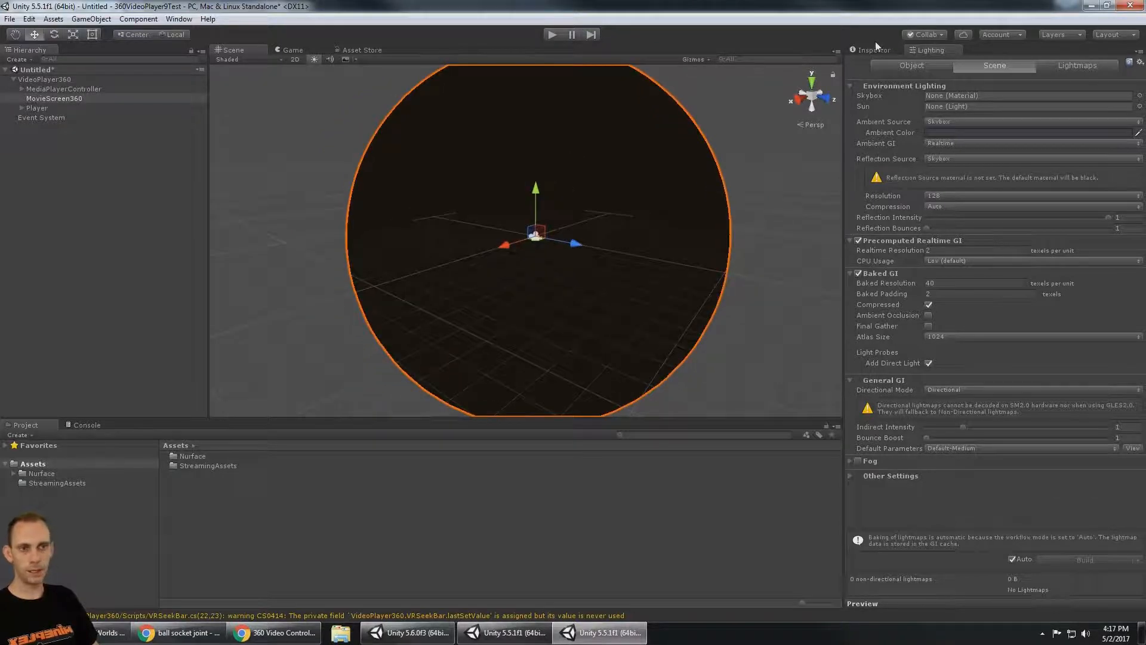
Select MediaPlayerController, show its properties, and check the options for its Video Player Type
click(875, 49)
click(66, 89)
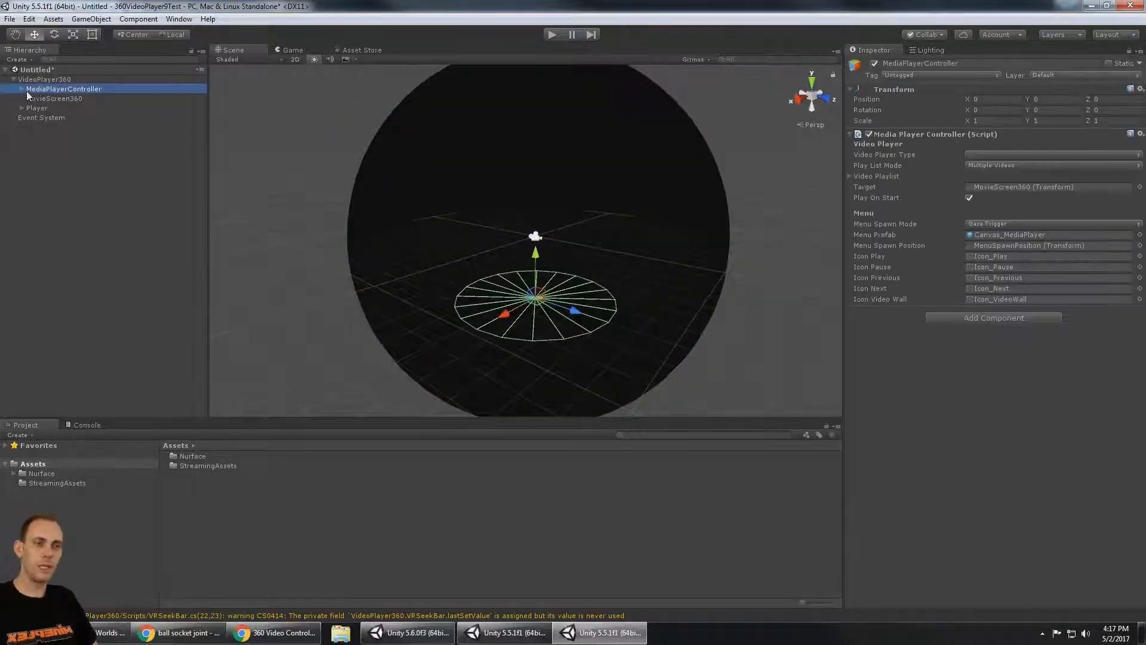
click(987, 155)
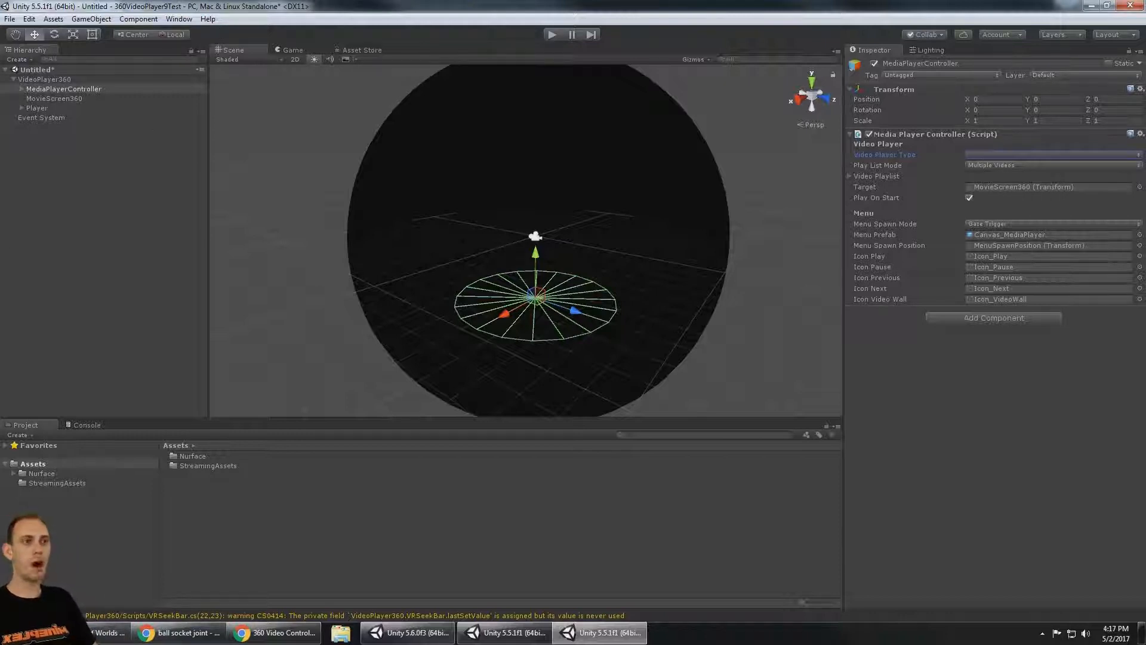
Import the Easy Movie Texture package from the Asset Store, leaving out its StreamingAssets folder
click(362, 49)
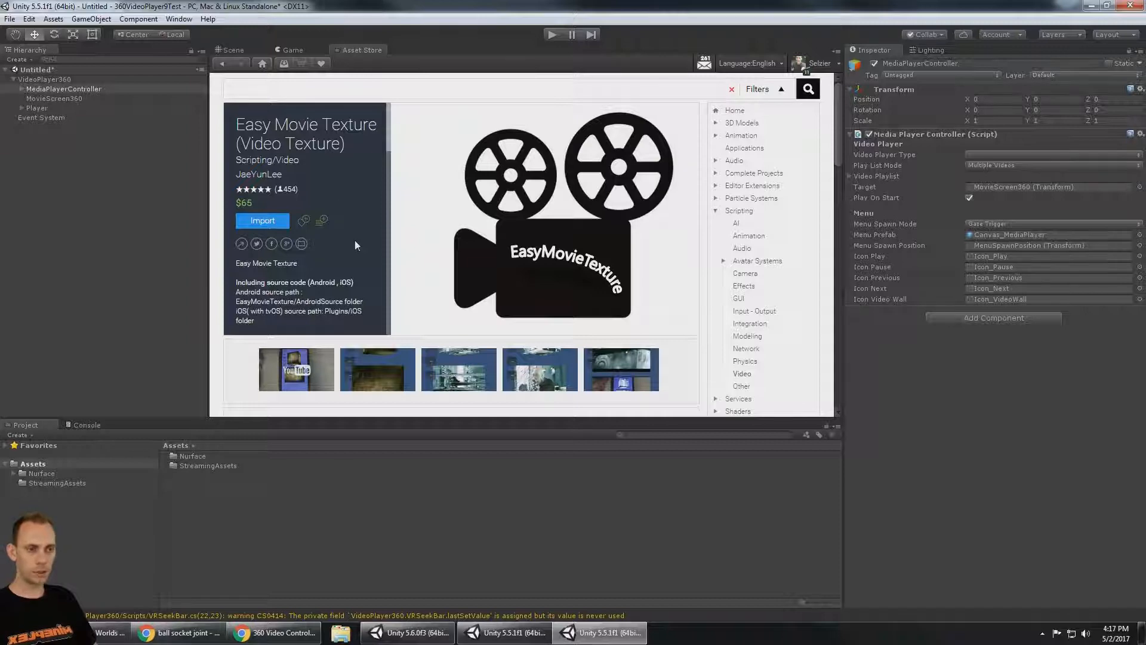
click(263, 221)
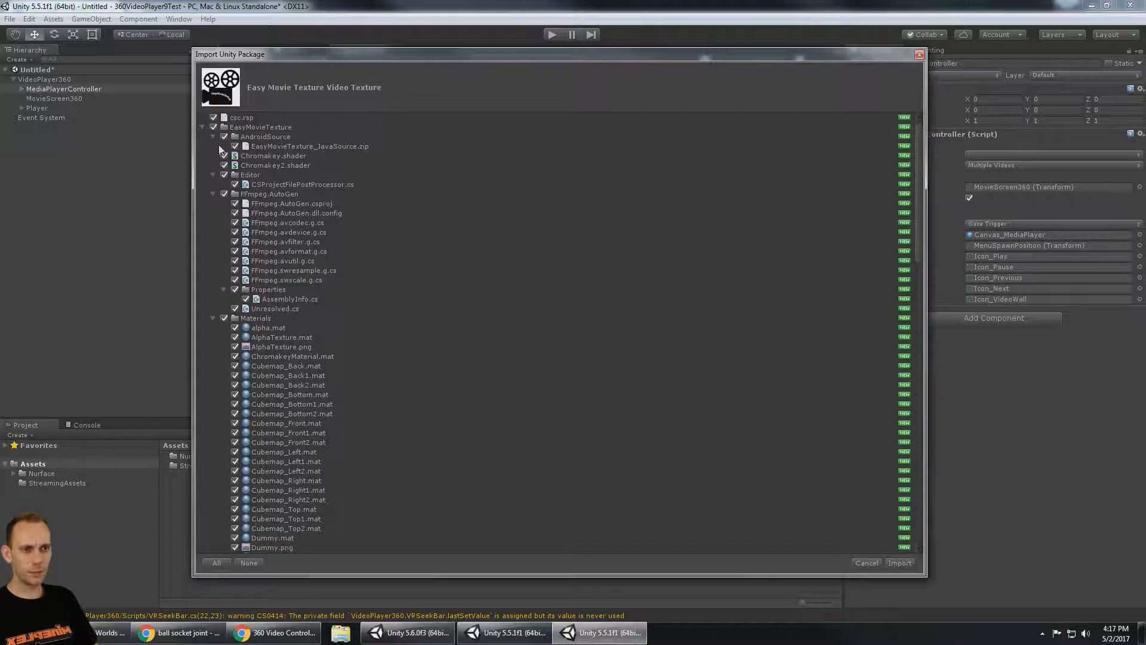
click(203, 127)
click(203, 156)
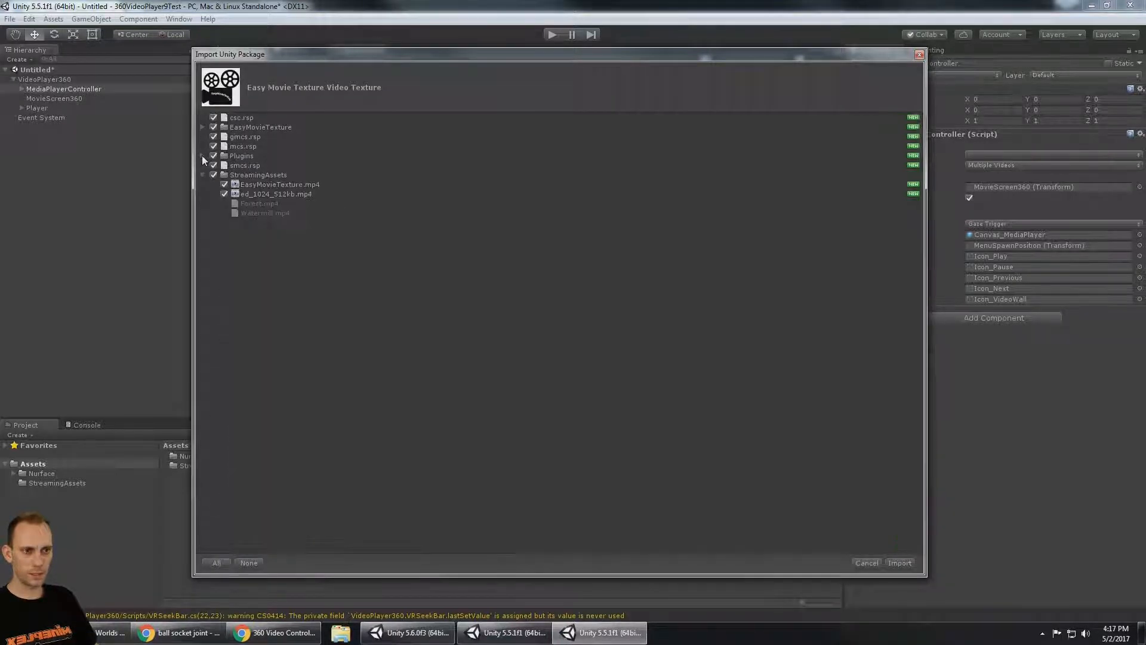
click(213, 175)
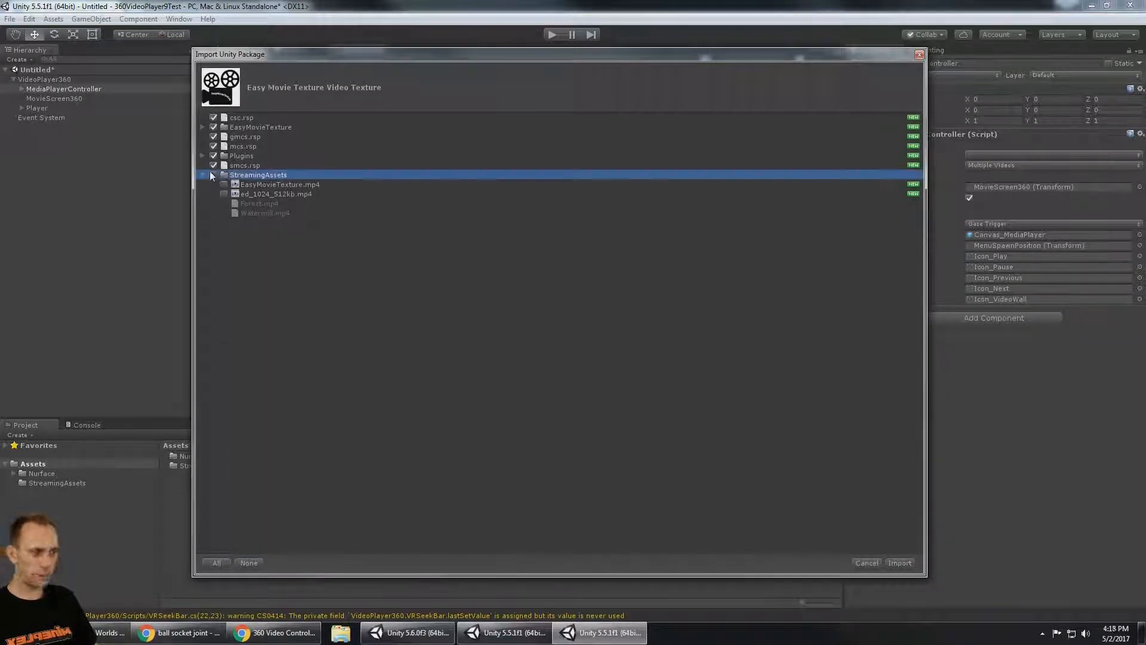
click(900, 563)
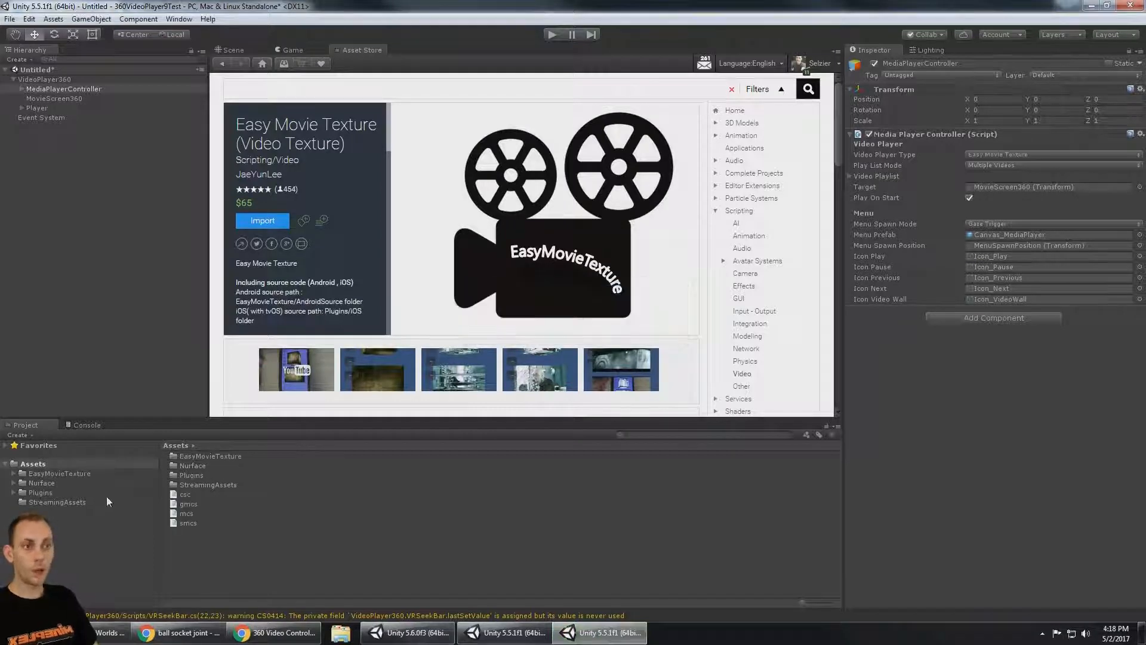
Check the Video Player Type options again in the scene, and briefly play-test the scene
click(230, 50)
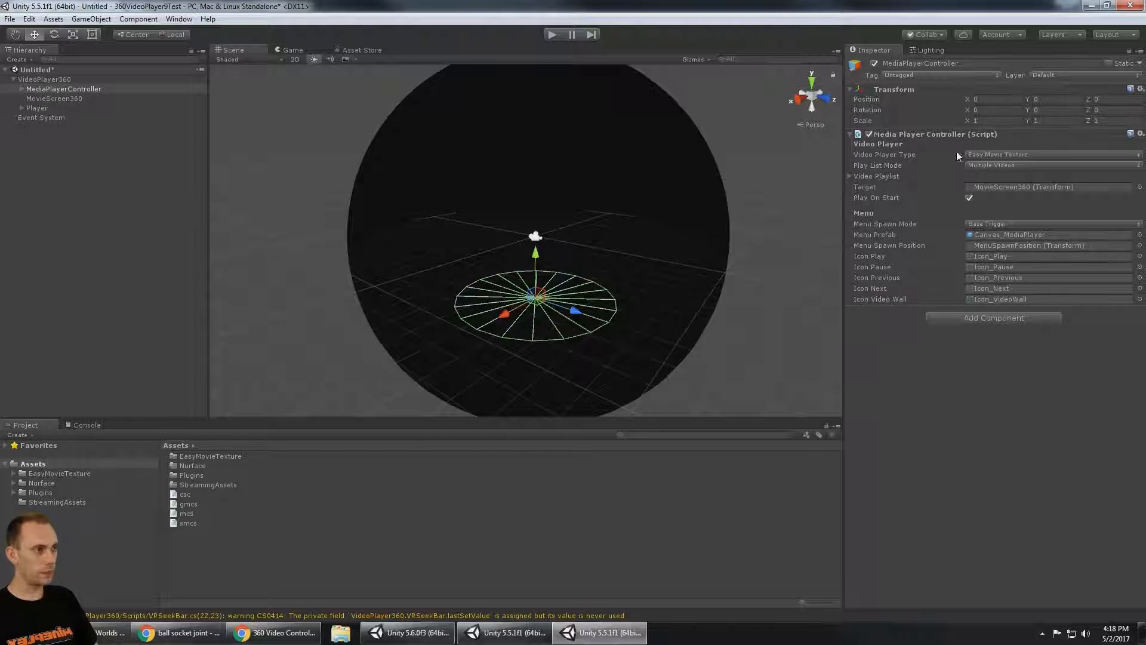
click(998, 155)
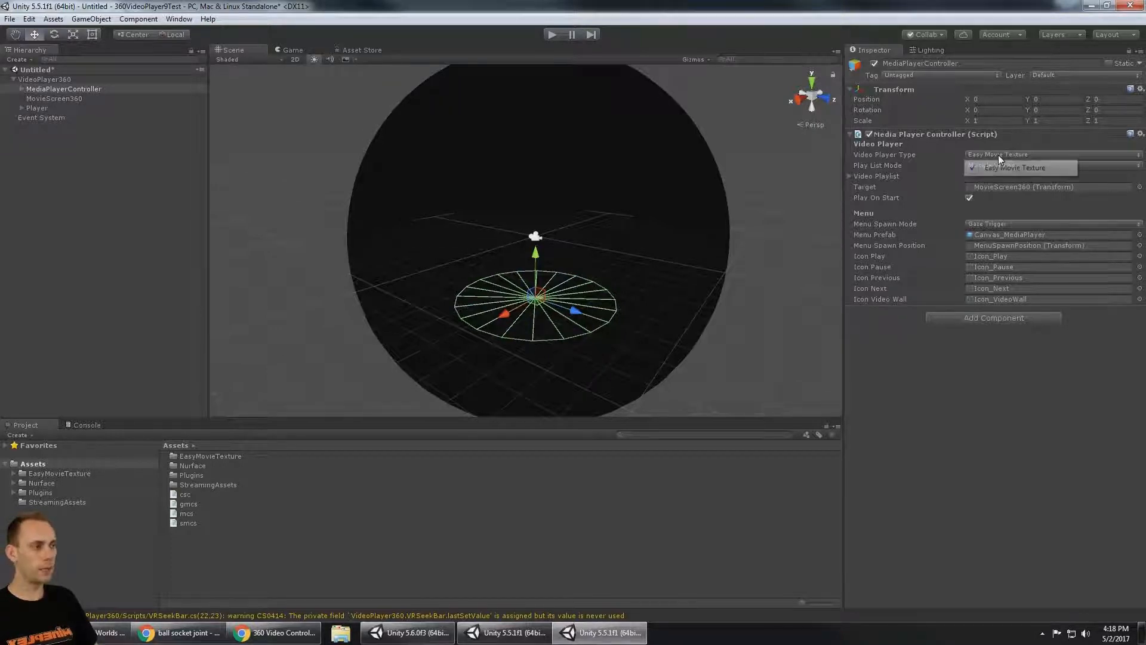
click(1044, 379)
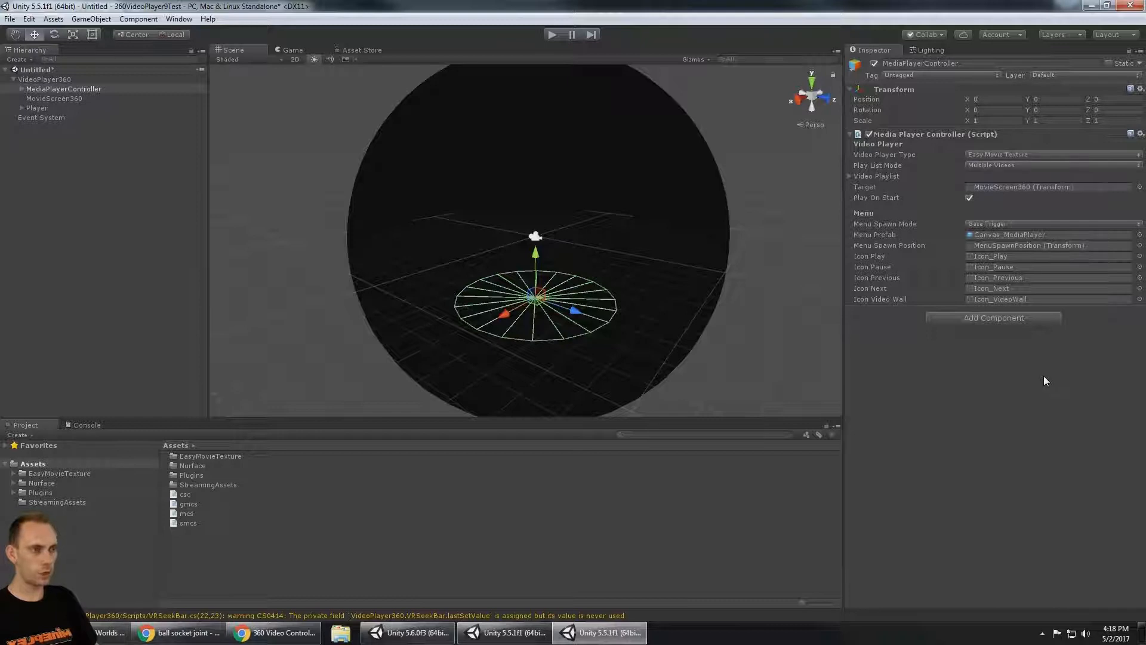
click(552, 34)
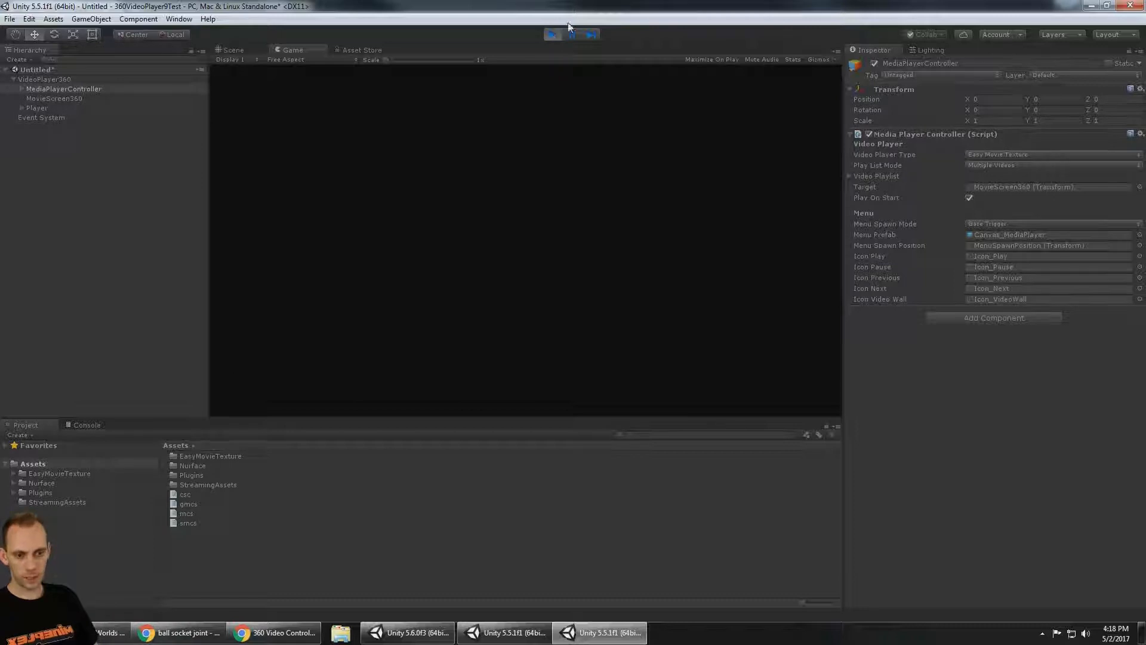
click(552, 34)
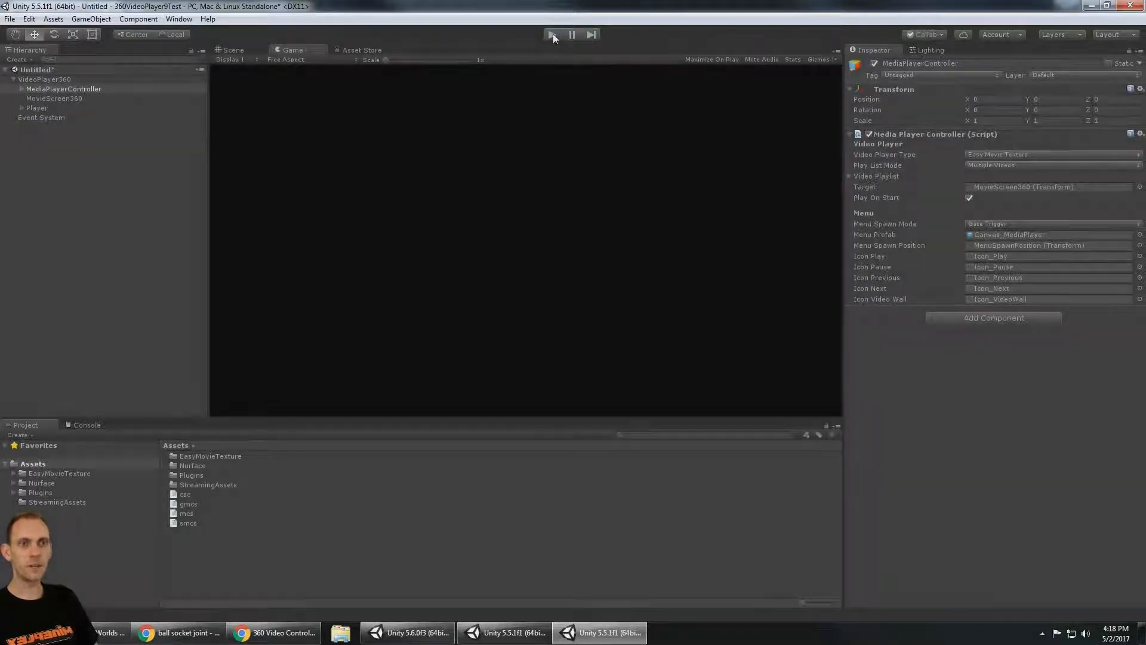
Check MediaPlayerController's Play List Mode options and set its Video Playlist size to 1
click(80, 90)
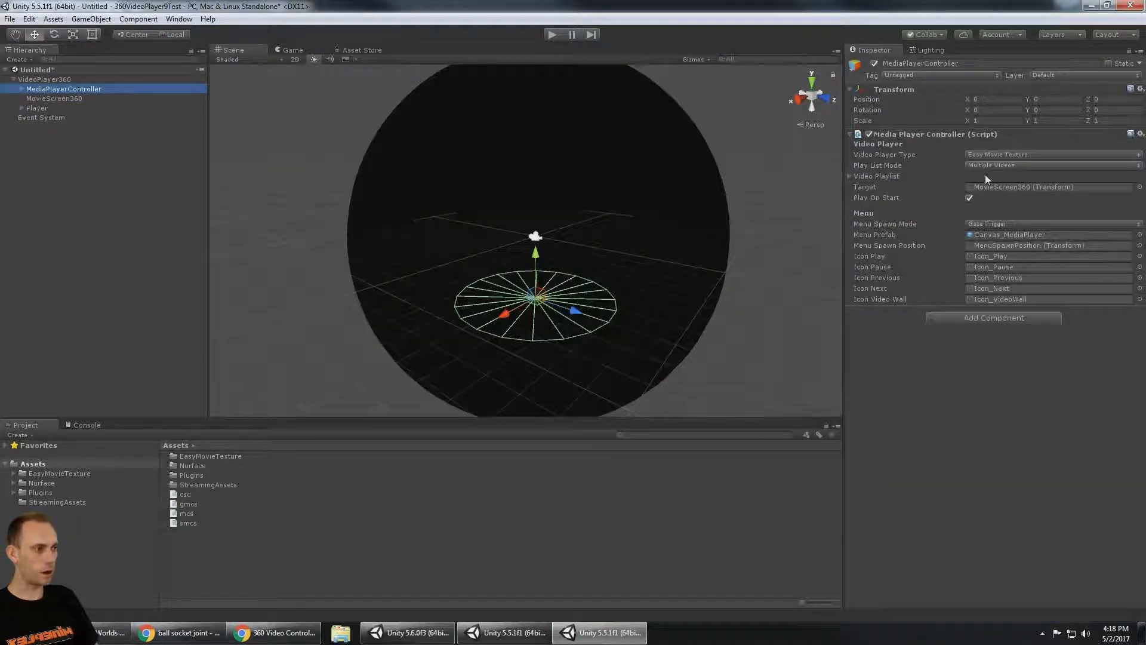
click(850, 176)
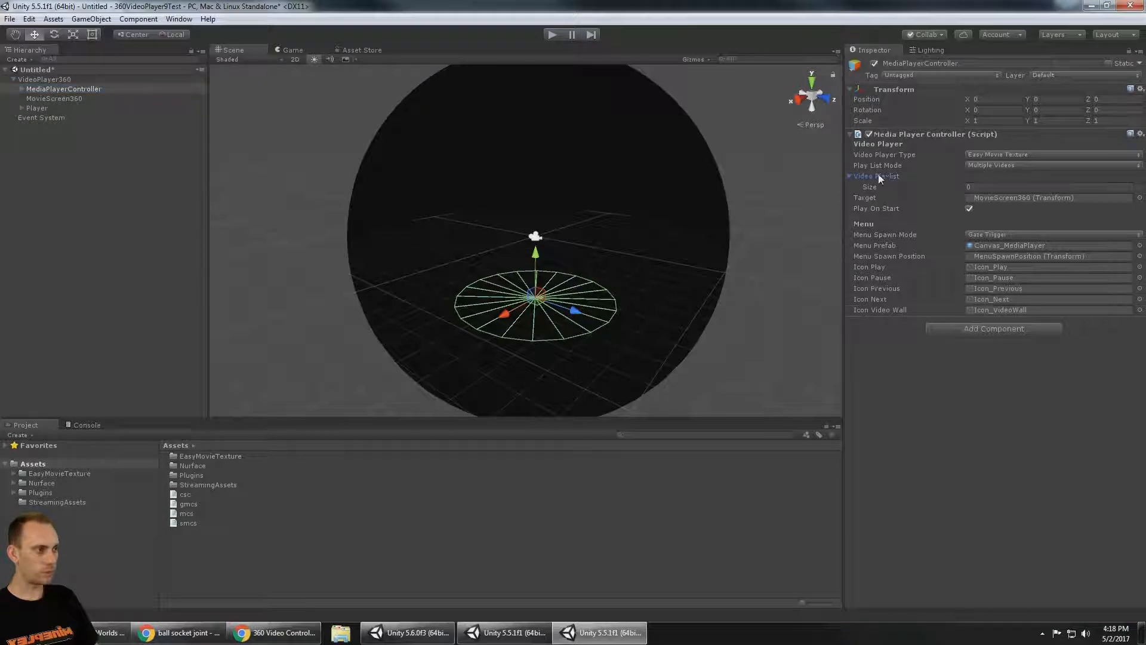
click(987, 167)
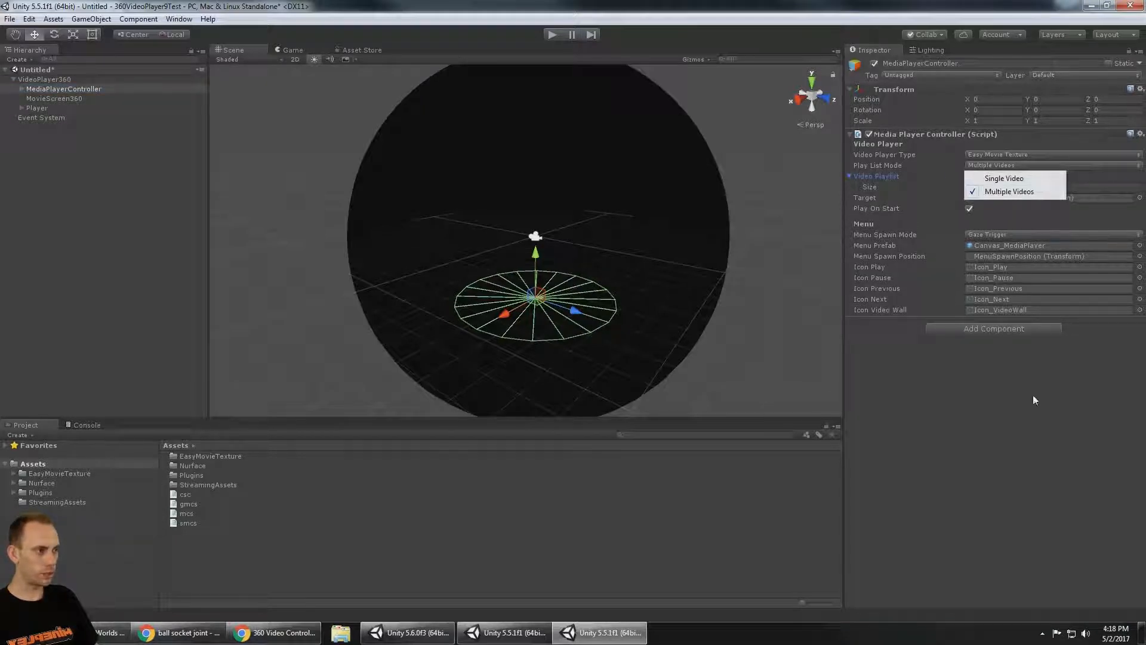
click(1036, 405)
click(970, 187)
text(1)
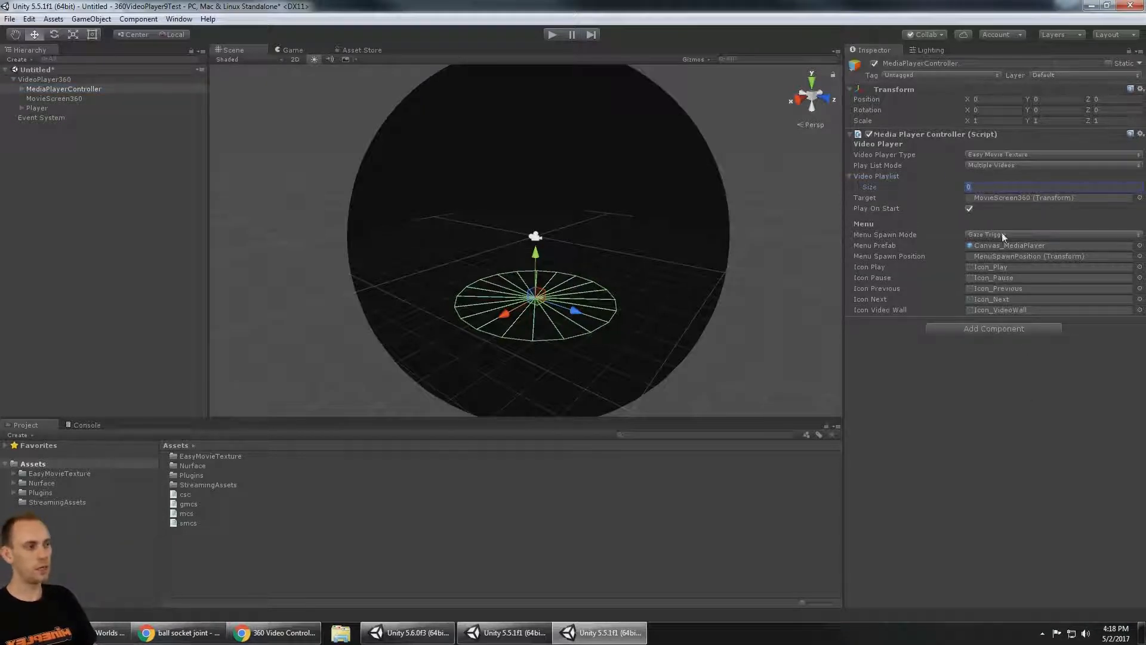
key(Return)
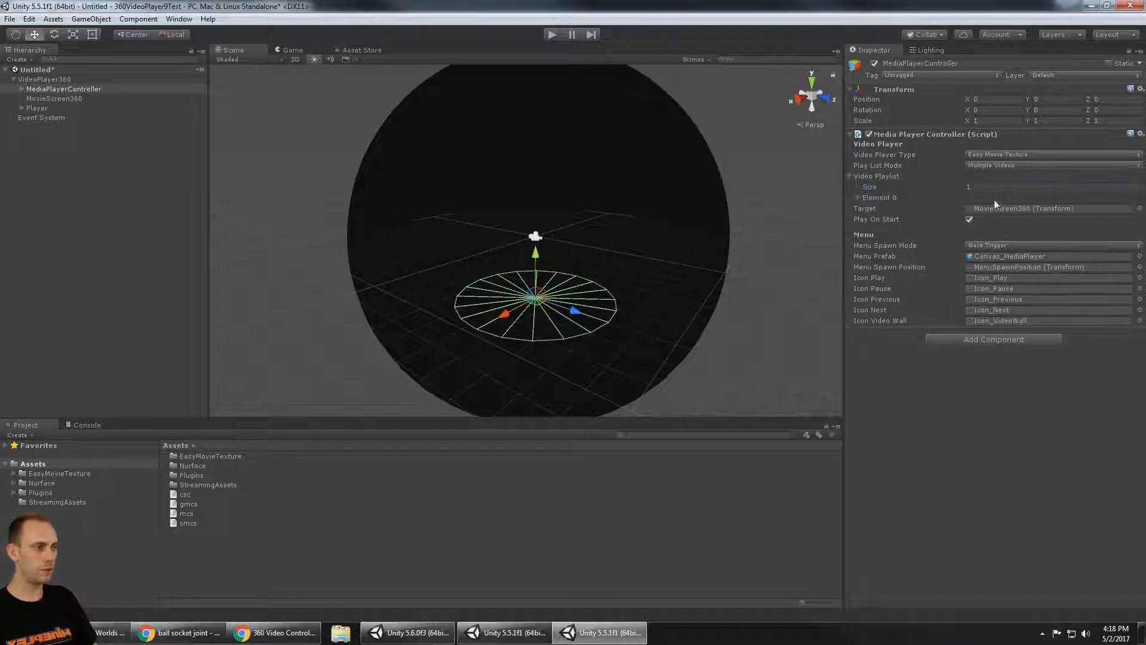
Look up the videos in the StreamingAssets folder and set the playlist element's File Name to Forest.mp4
click(858, 198)
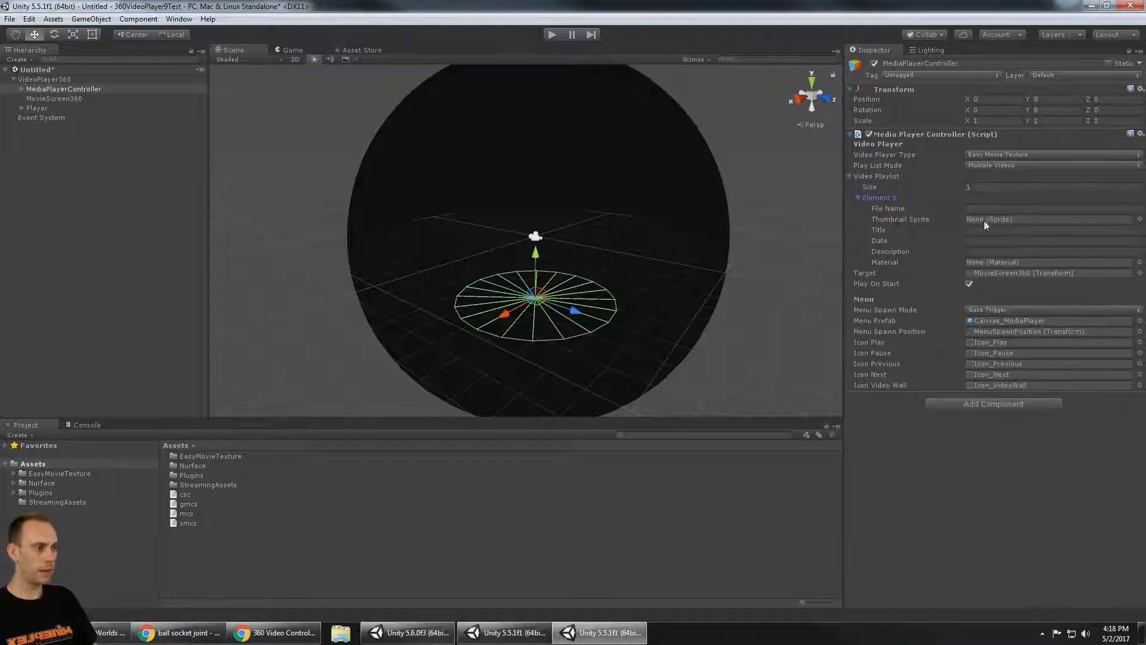
click(72, 505)
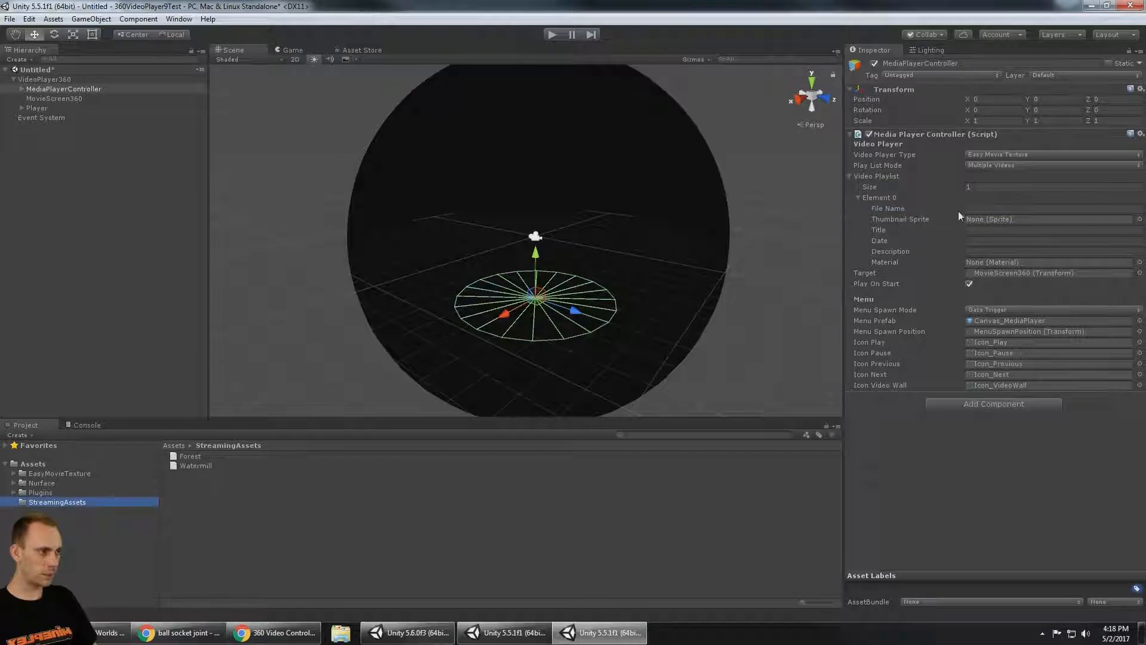
click(984, 210)
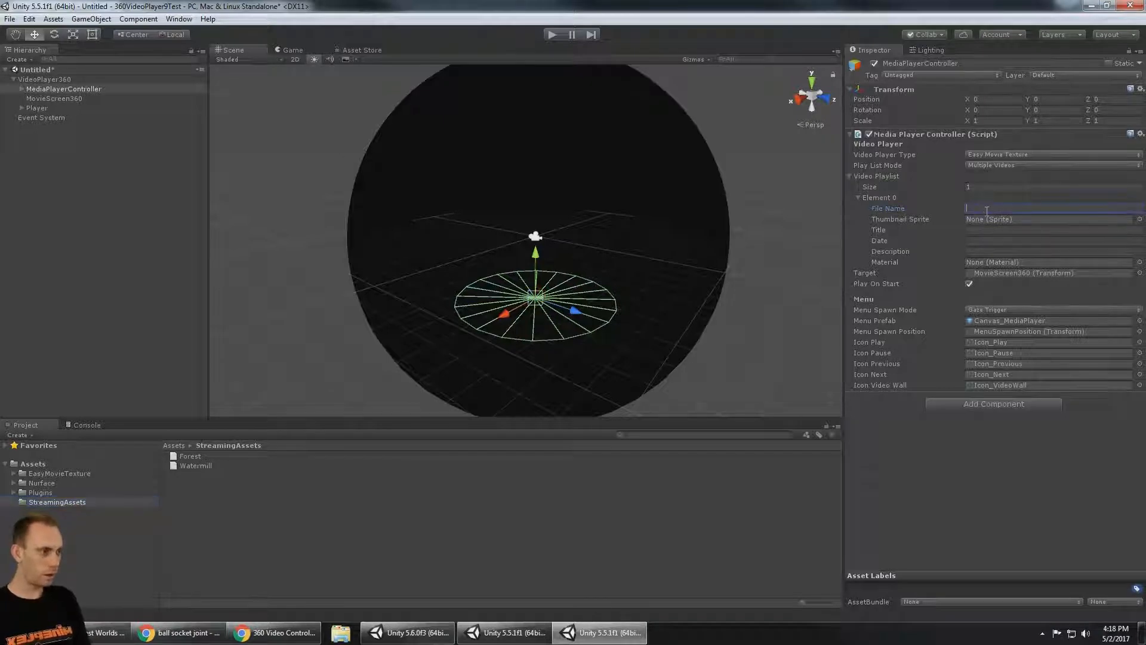
text(Forest)
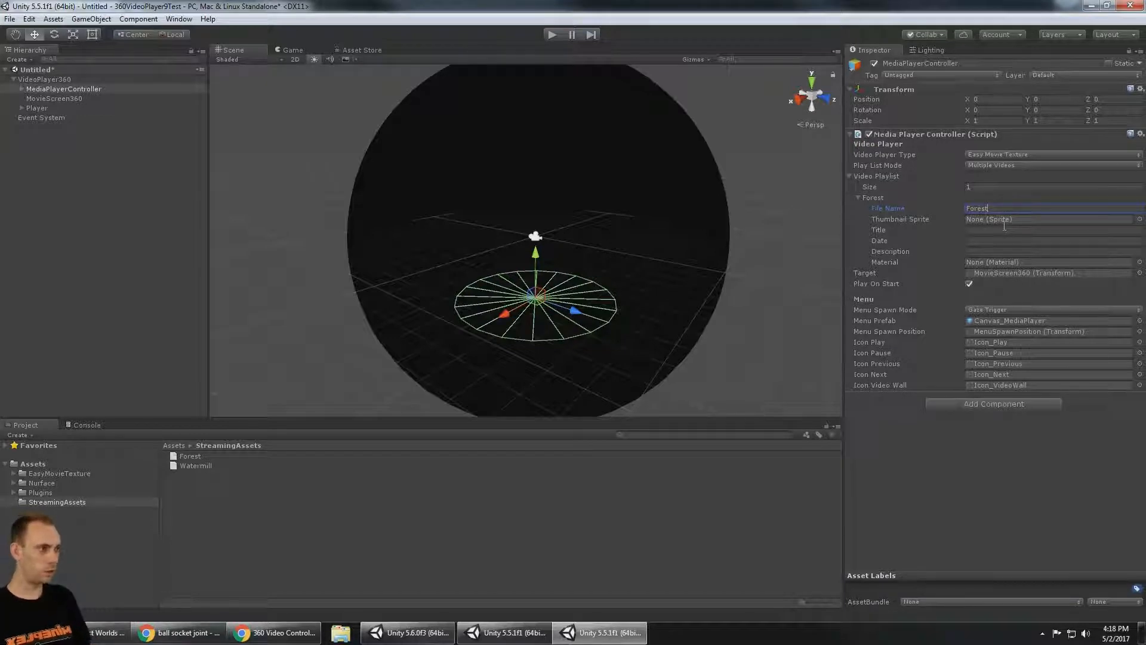
text(.mp4)
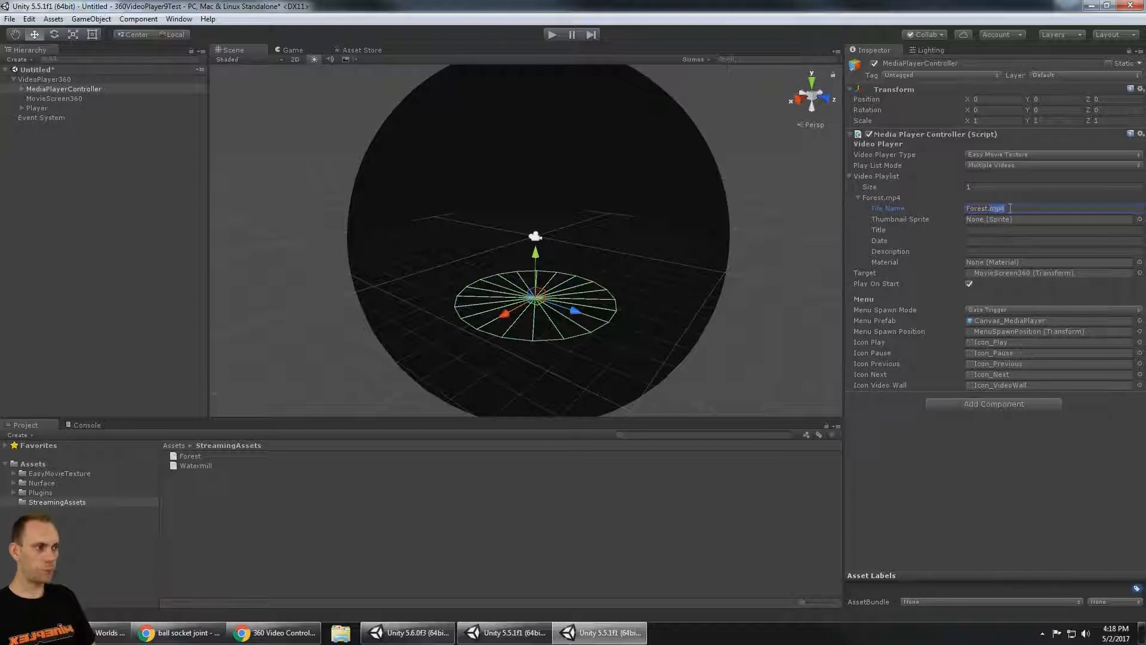
triple_click(1012, 209)
click(1015, 209)
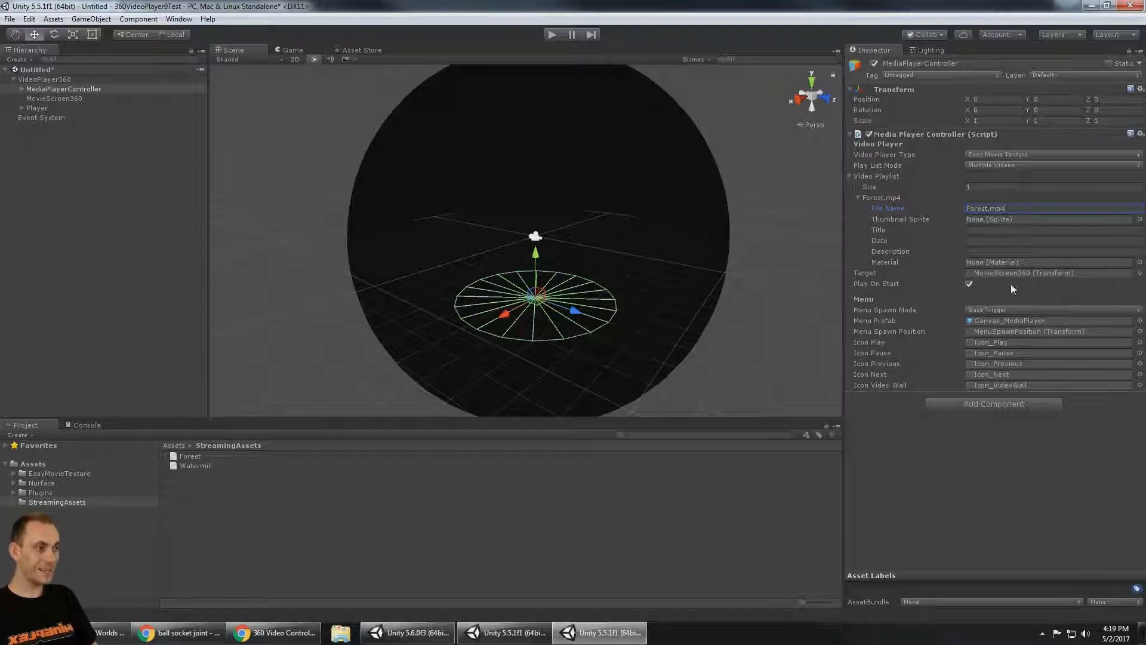
click(1013, 263)
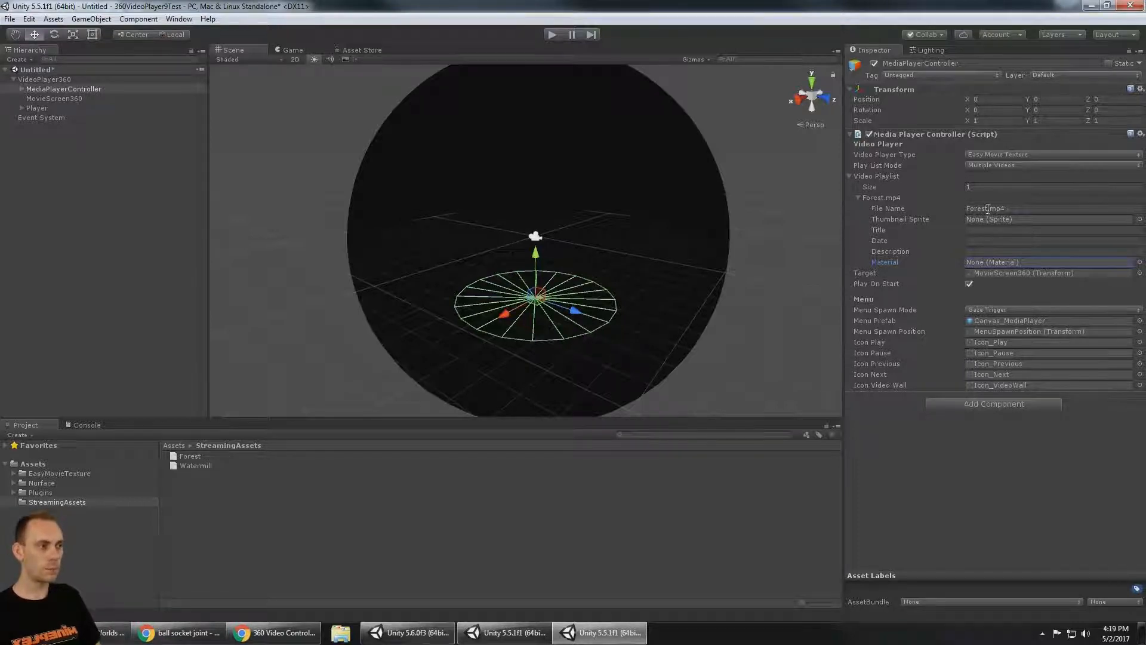
click(1013, 209)
drag(1011, 210, 962, 210)
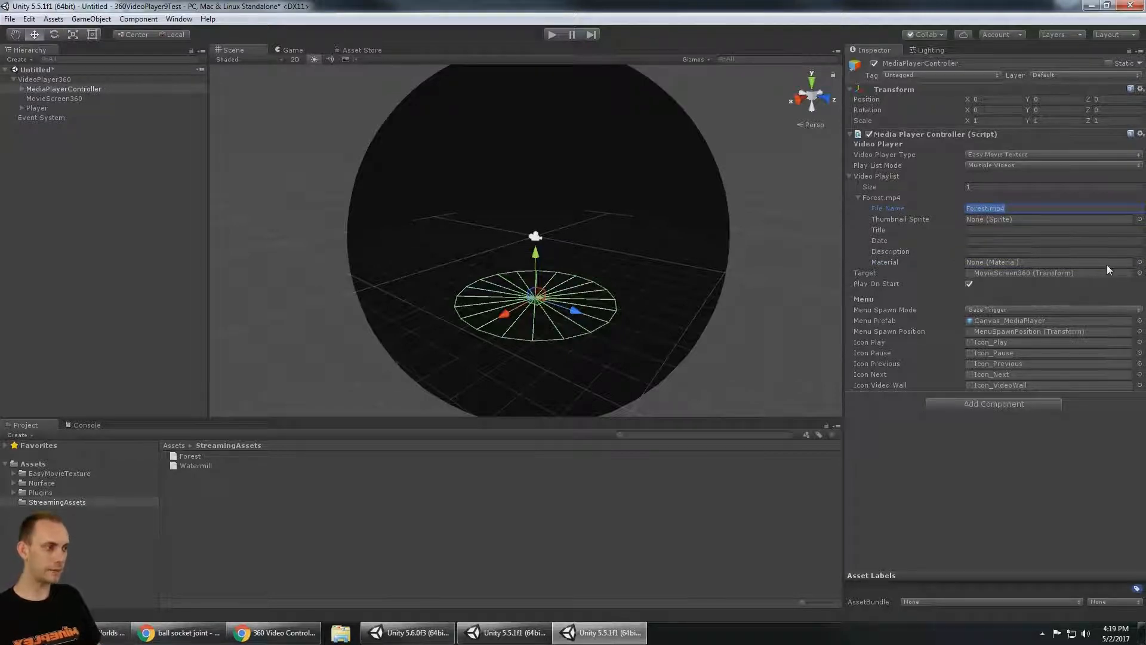
Compare the Stereoscopic and Monoscopic materials for the Forest.mp4 playlist element and assign Monoscopic
click(1139, 263)
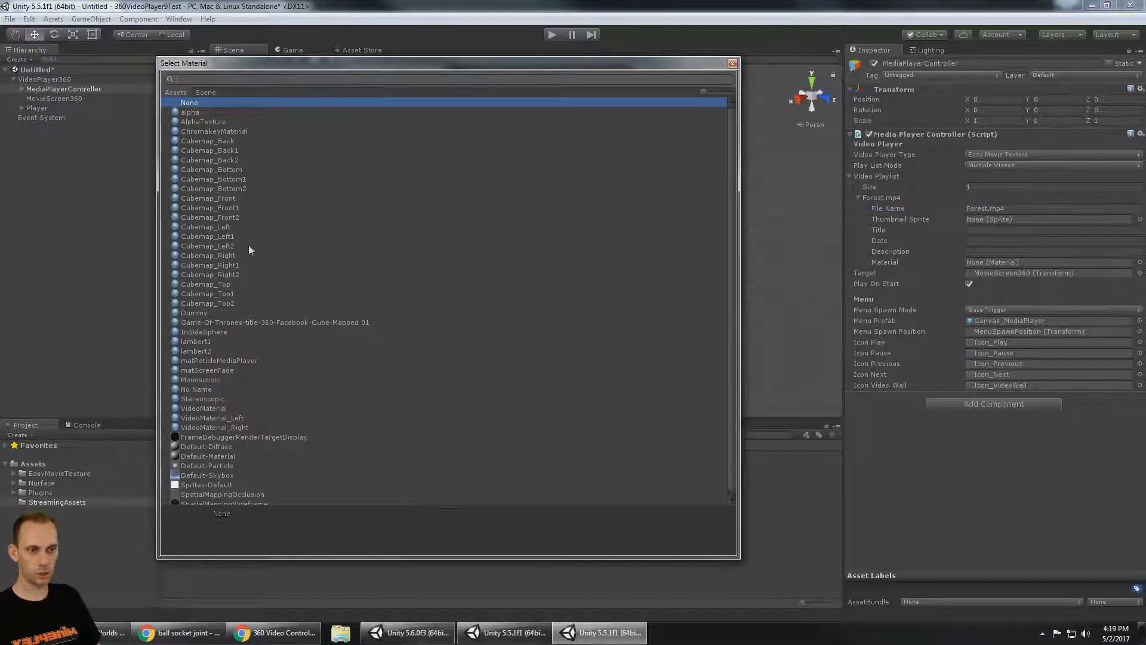
click(211, 399)
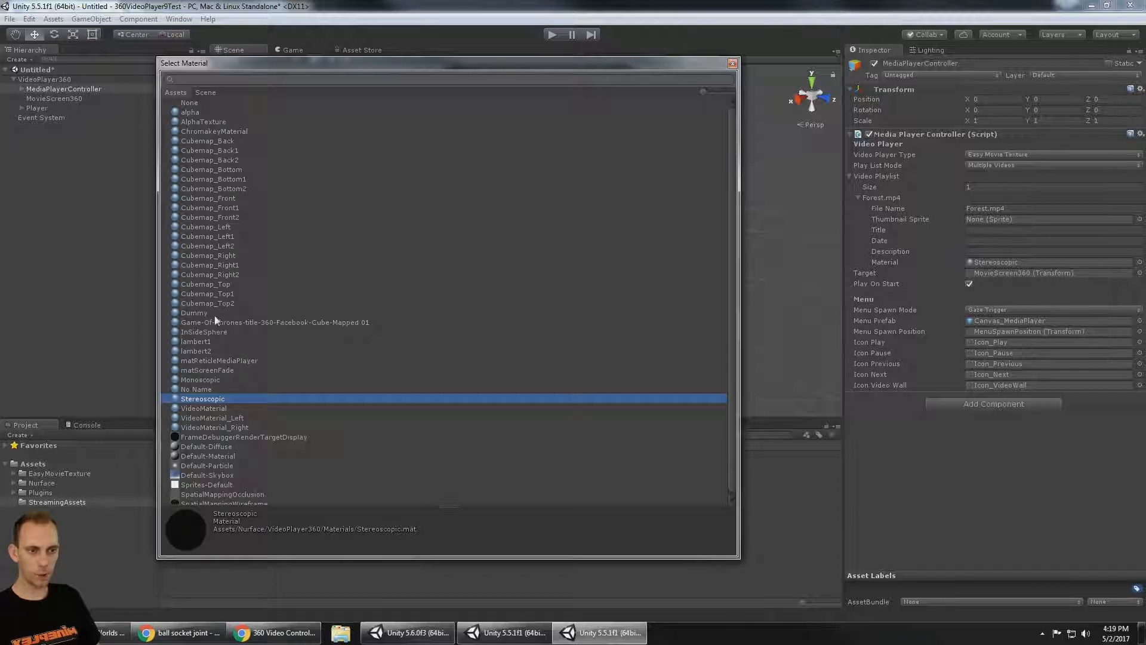
click(216, 380)
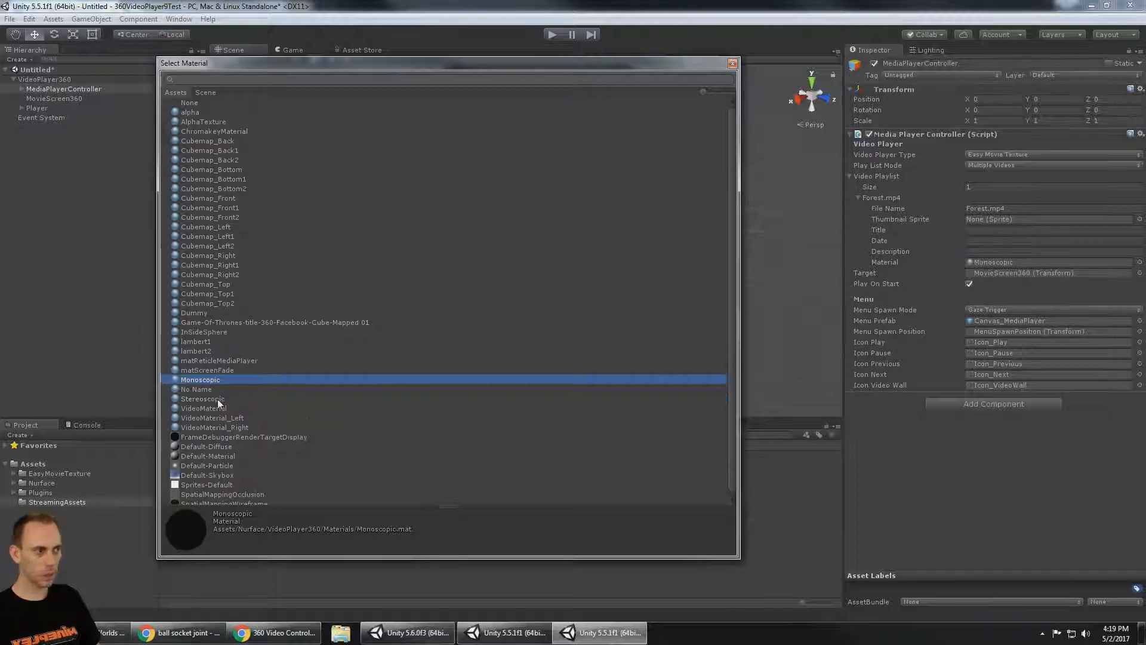
click(222, 398)
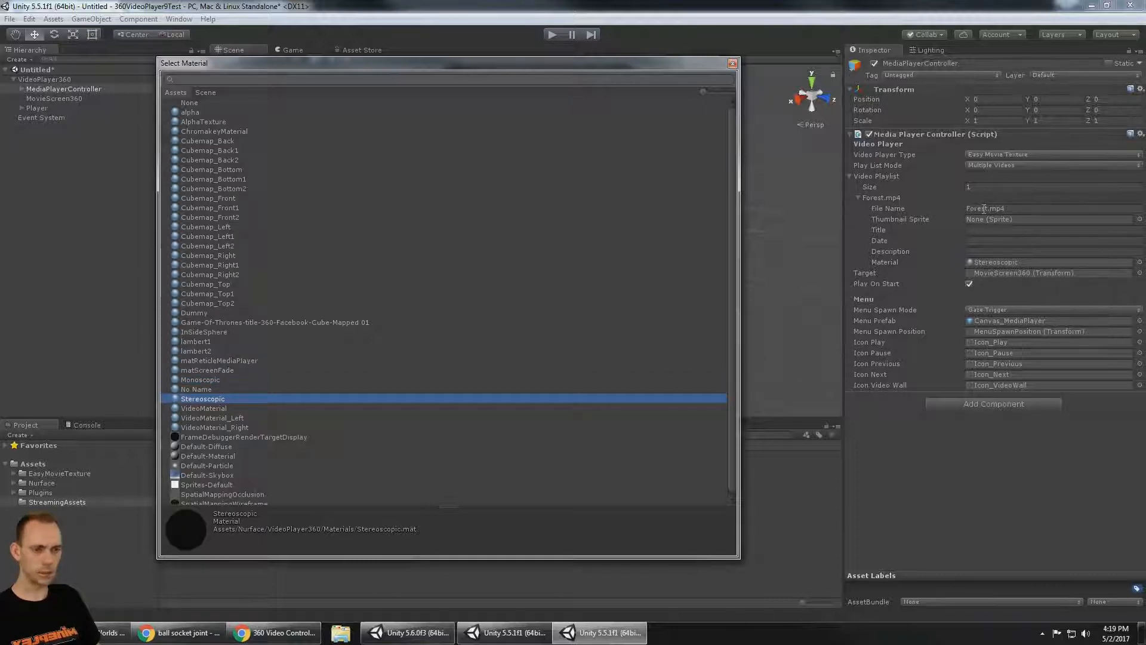
double_click(212, 379)
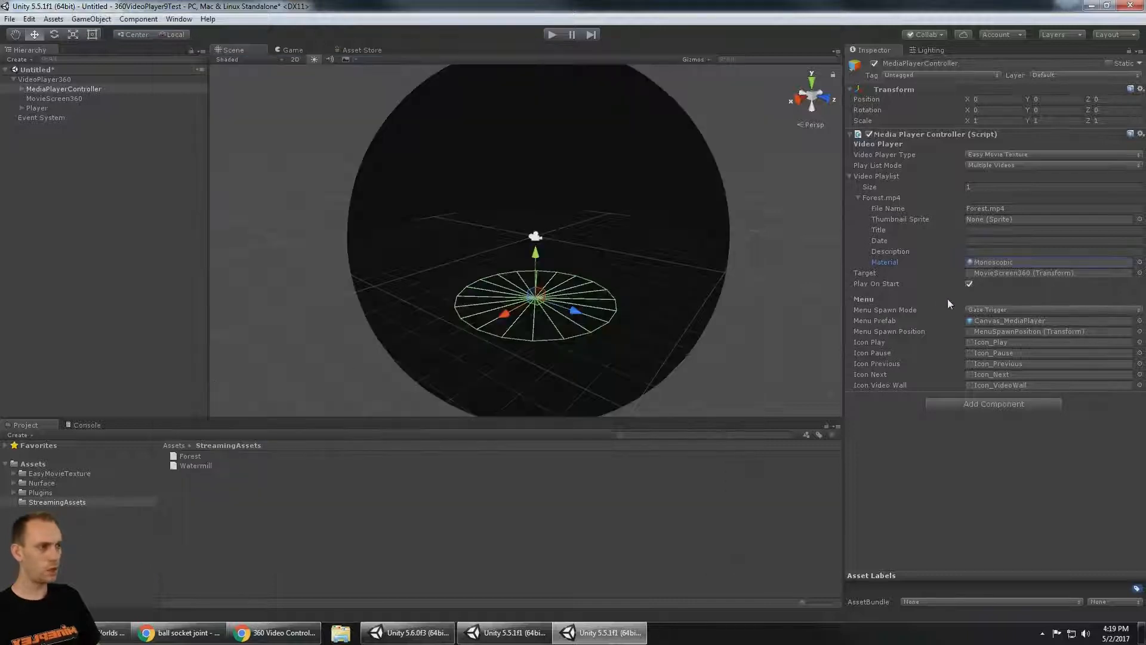
Play-test the scene briefly and inspect the shader-related exception in the Console
click(552, 34)
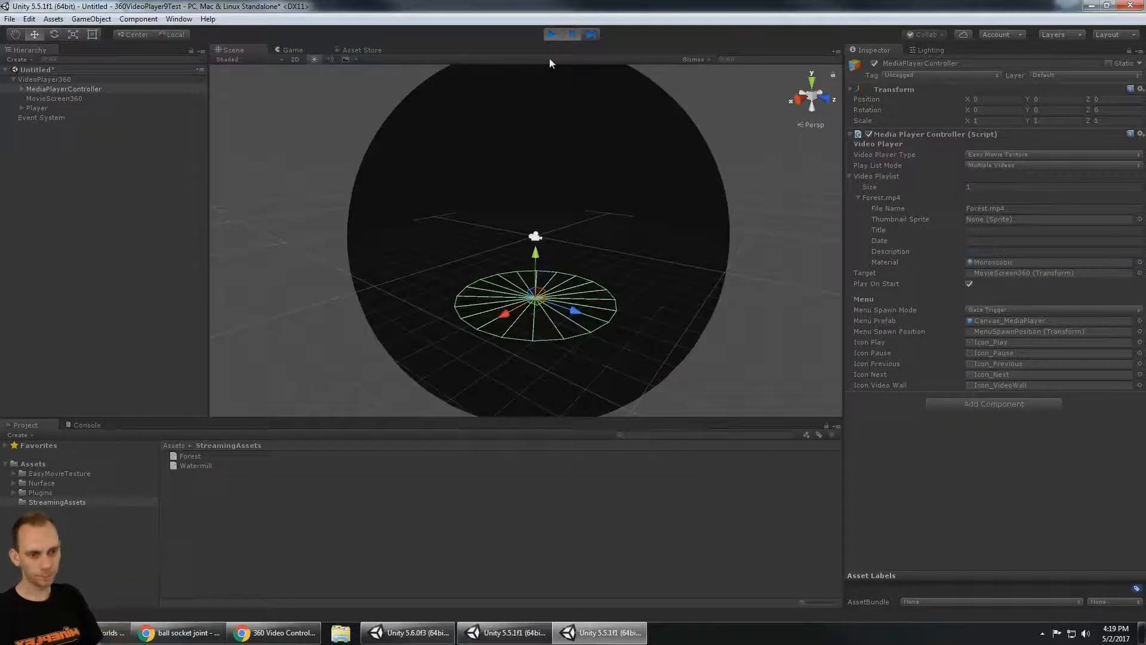
click(552, 34)
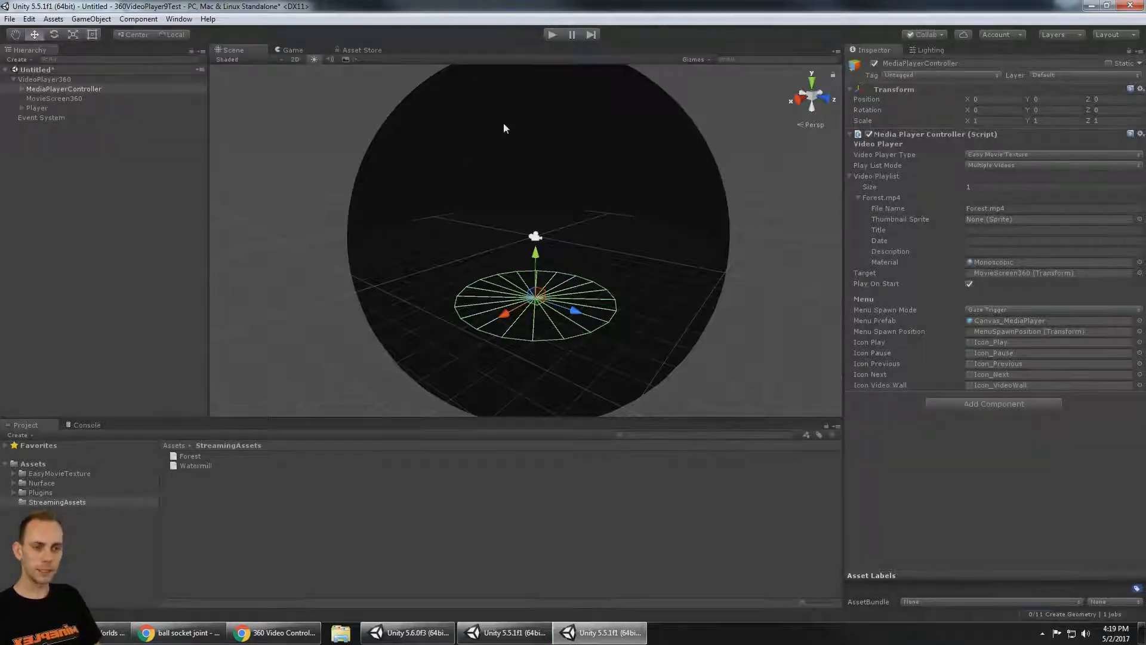
click(82, 424)
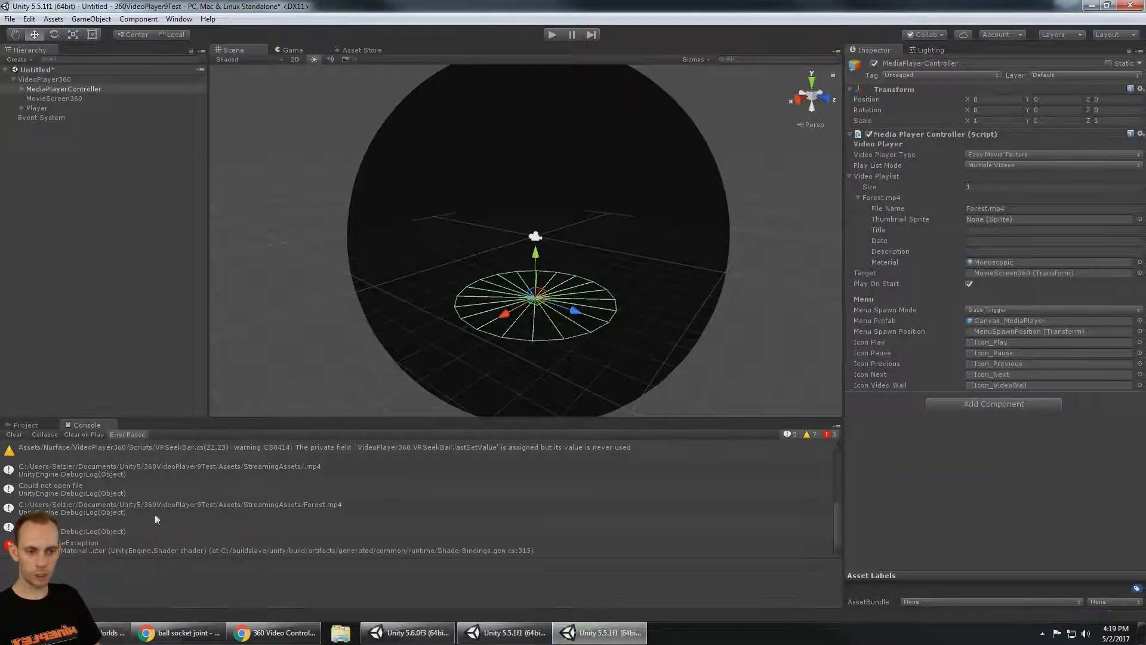
click(160, 551)
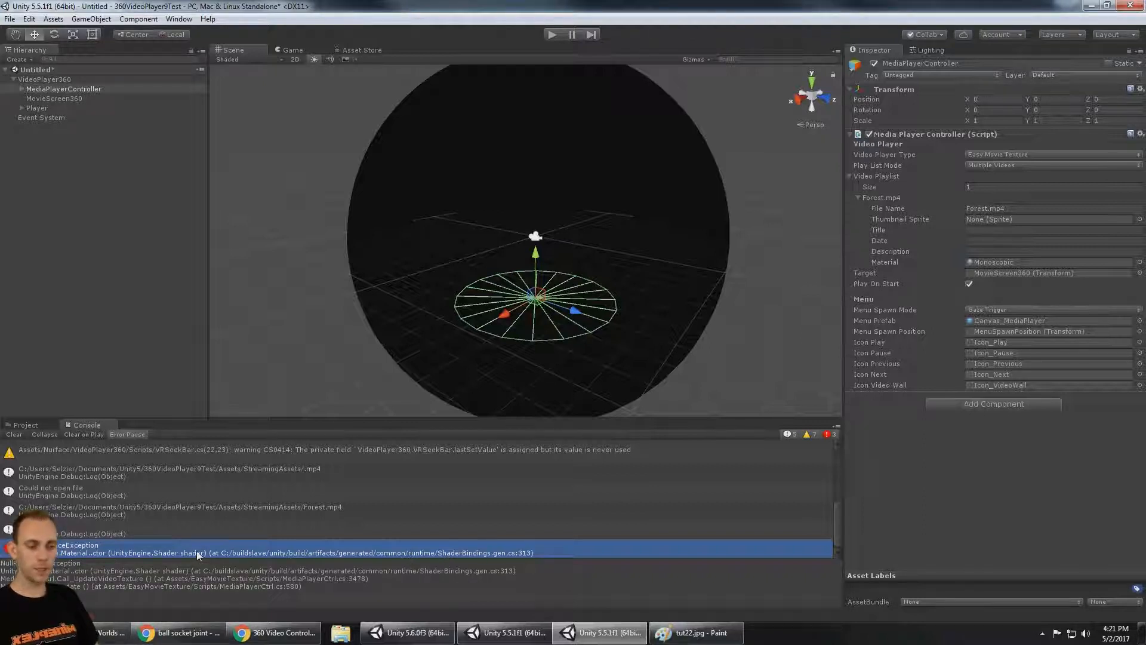
Check the version information on the Easy Movie Texture page in the Asset Store
click(361, 50)
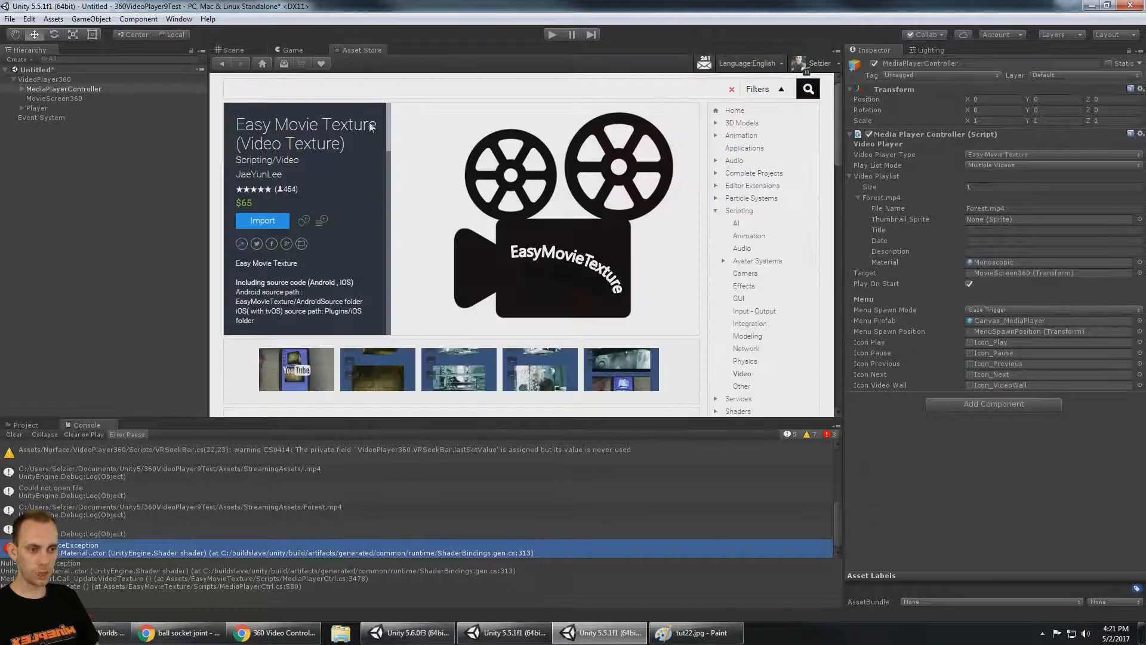
drag(840, 138, 844, 171)
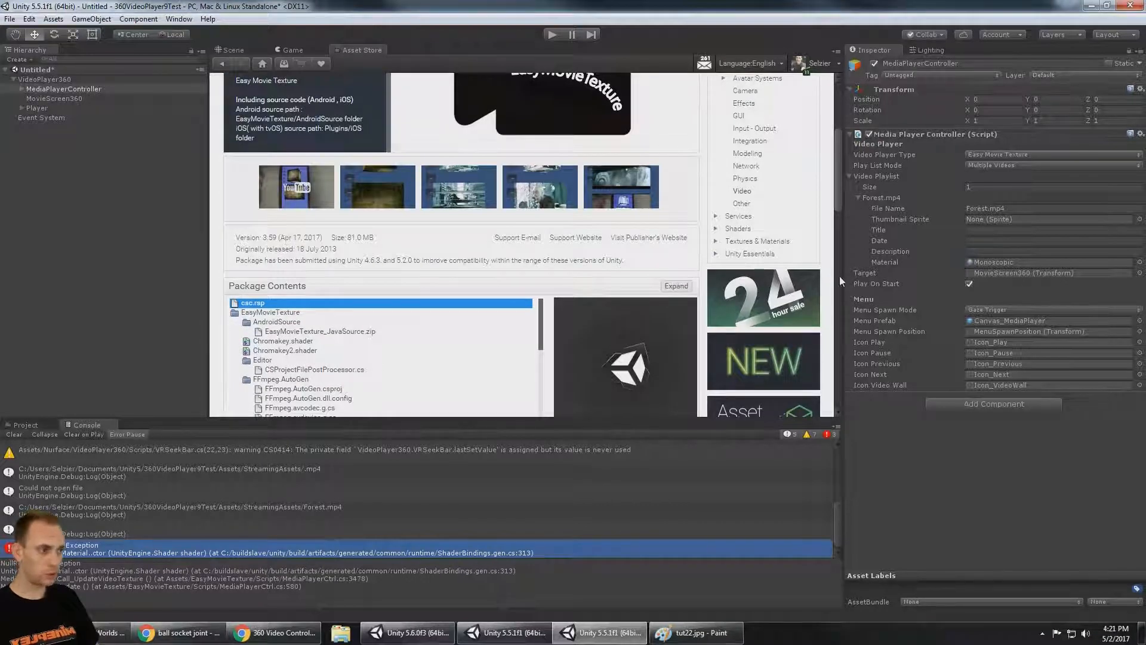
drag(838, 202, 838, 173)
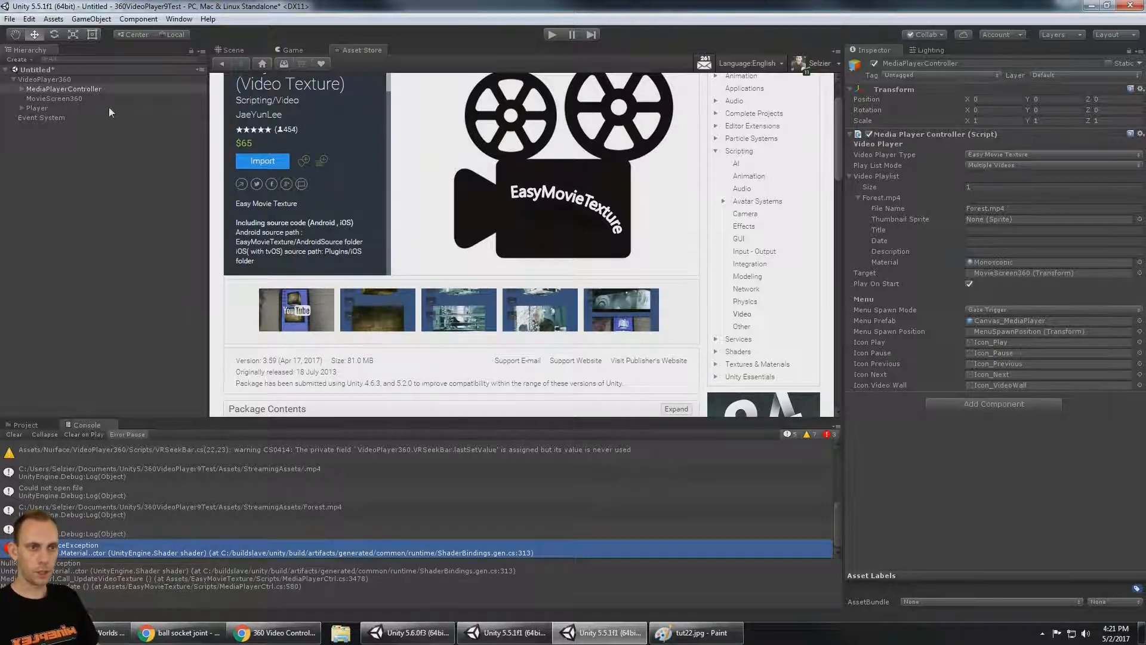
Play-test the scene and examine the Shader YUV field of MovieScreen360's runtime Media Player Ctrl component
click(81, 99)
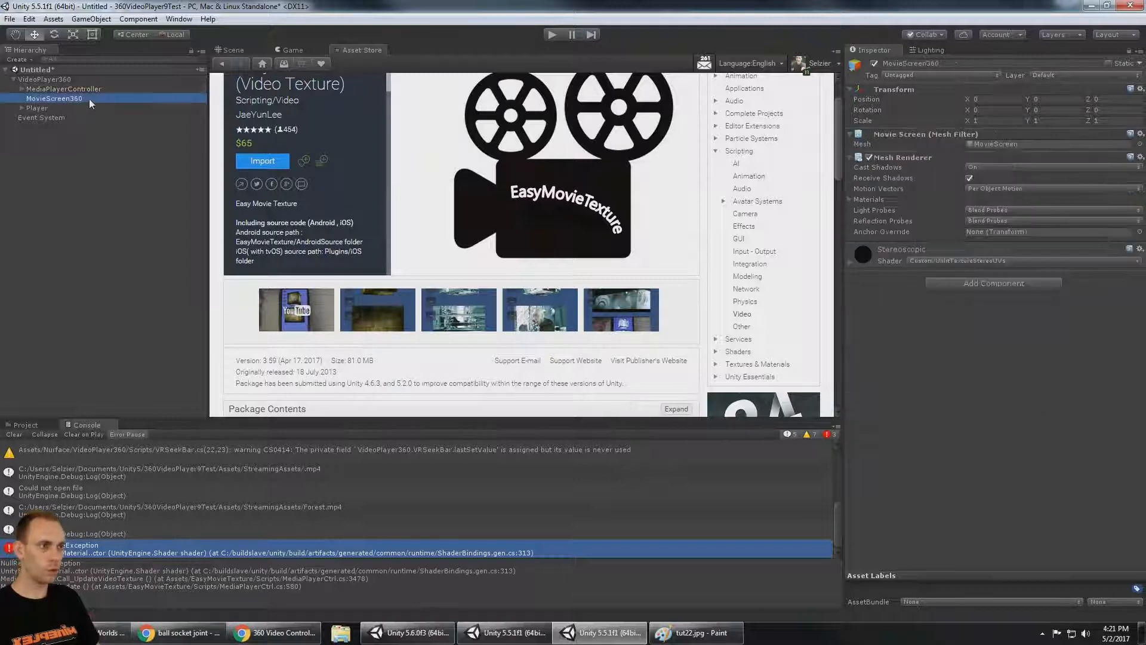
click(551, 35)
click(231, 50)
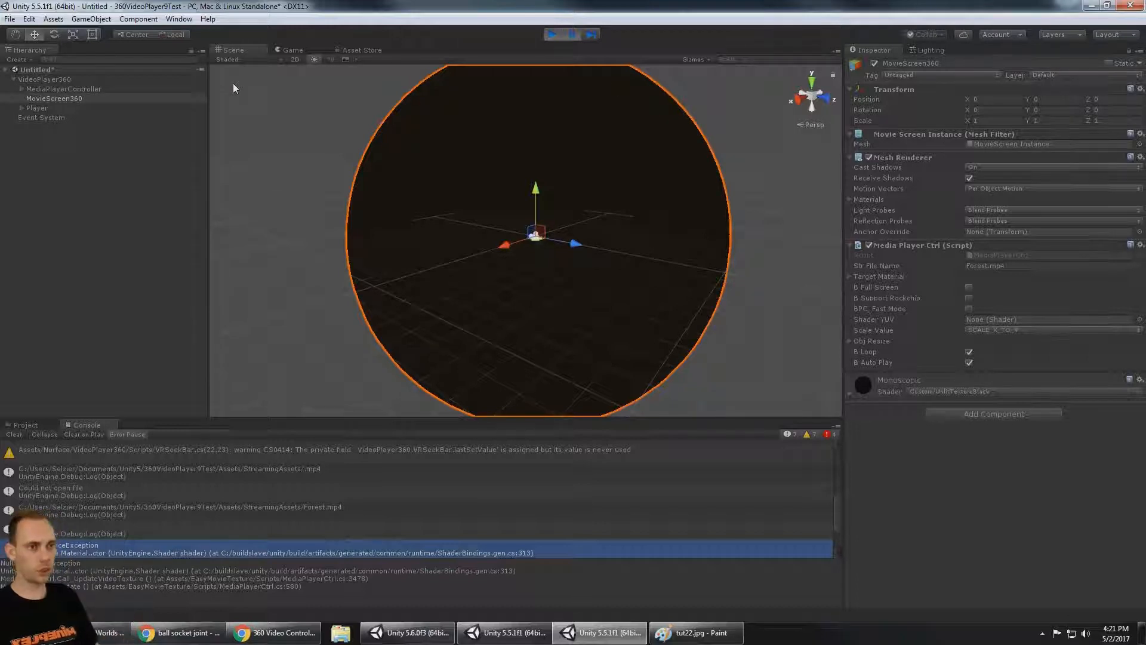
click(63, 89)
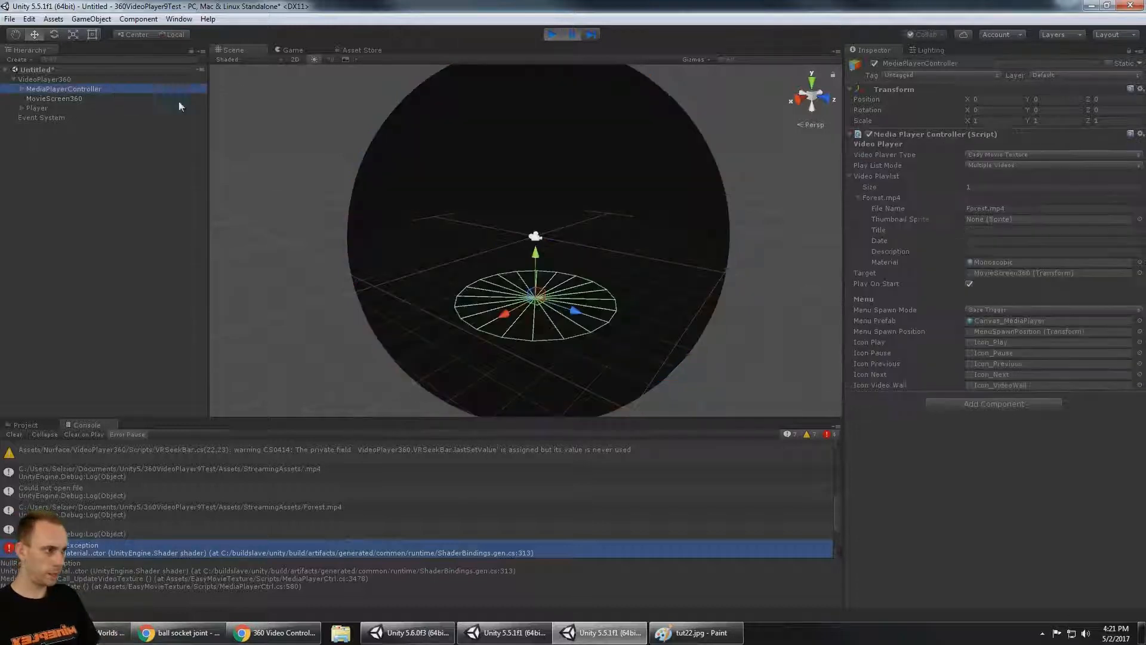
click(88, 99)
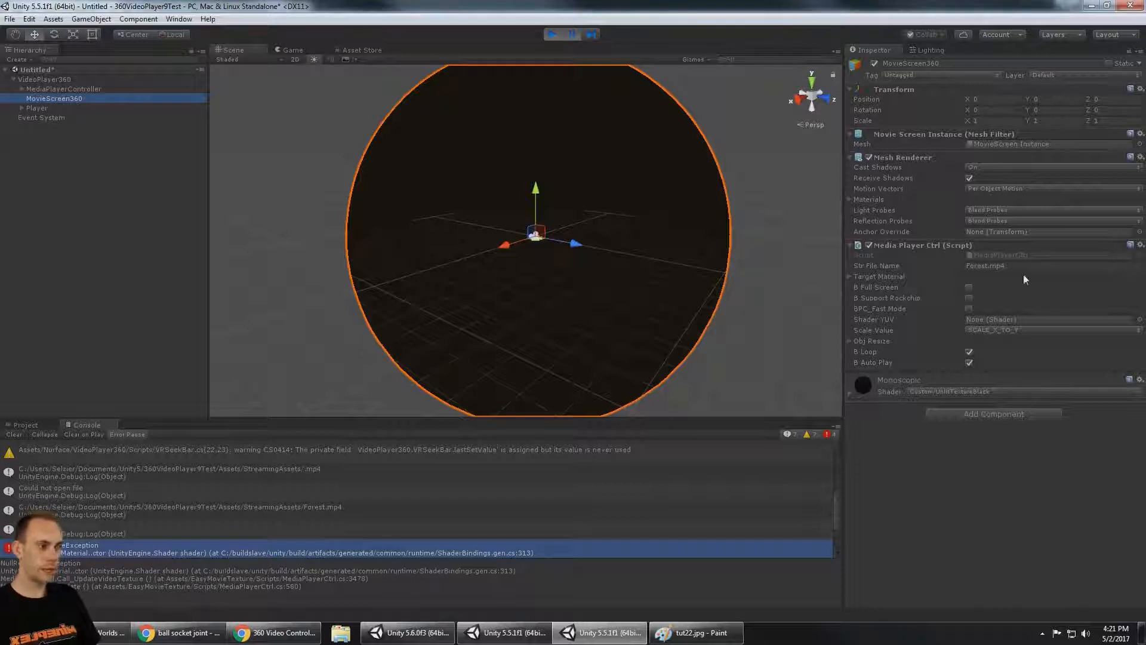
click(988, 320)
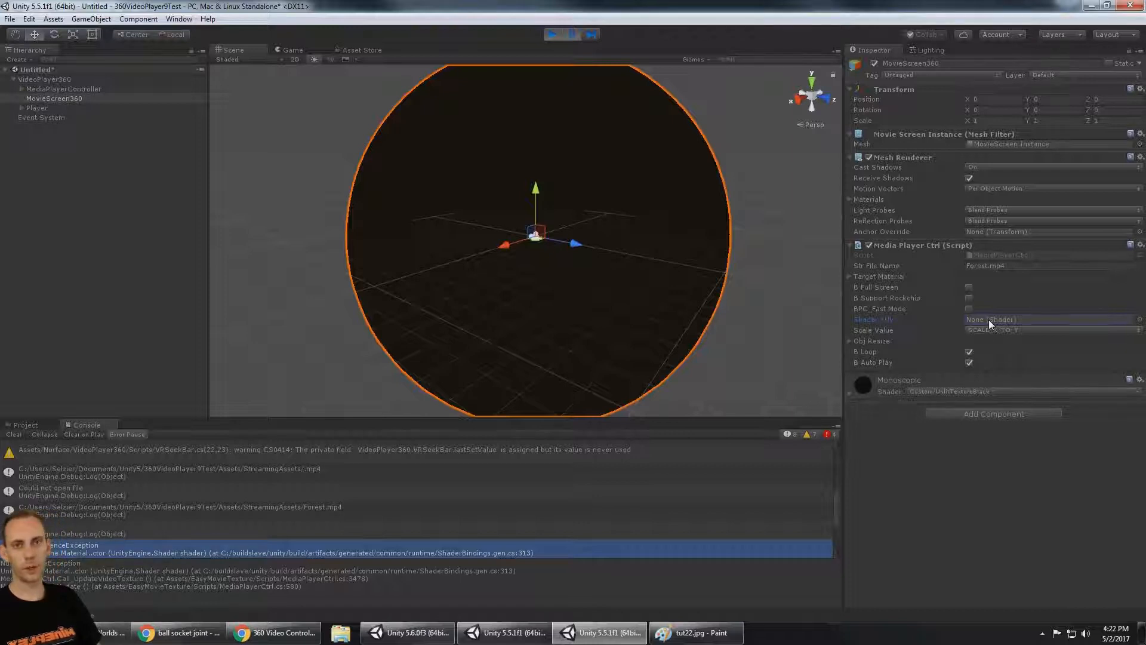
click(552, 35)
Add a Media Player Ctrl component to MovieScreen360 and set its Shader YUV to Unlit_YUV
click(80, 88)
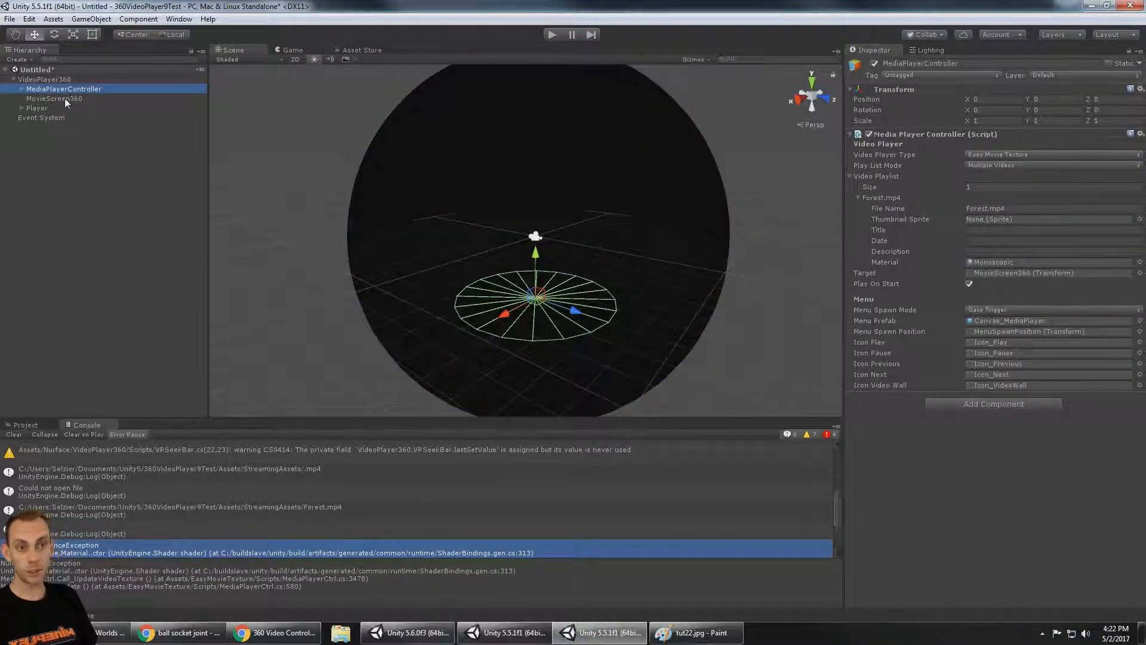
click(64, 99)
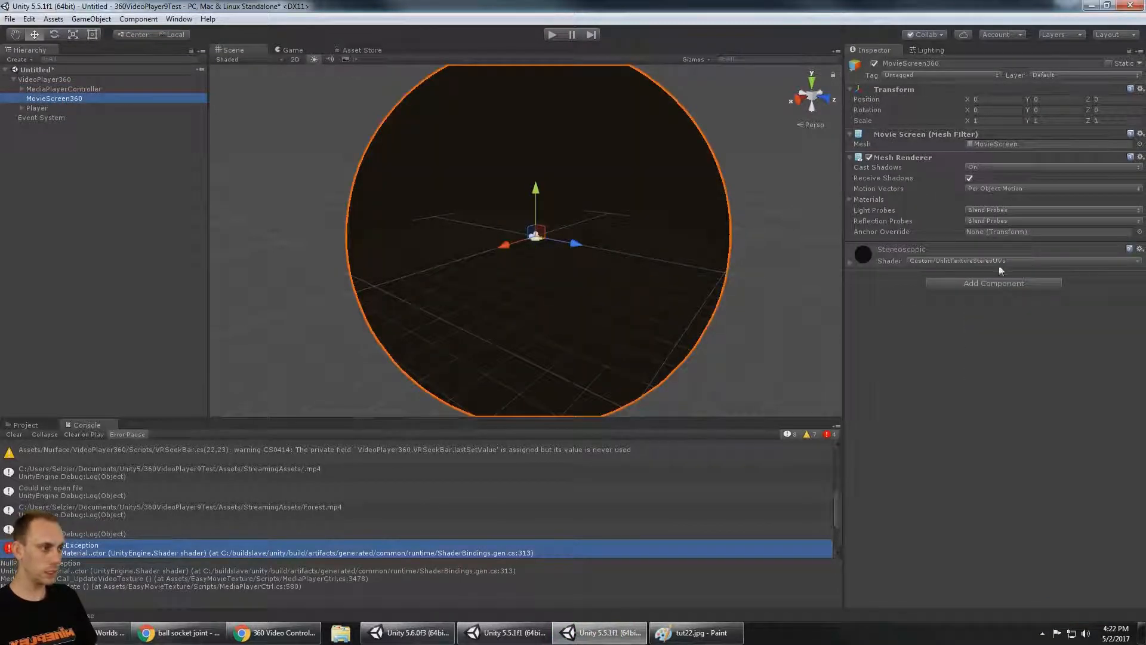
click(958, 283)
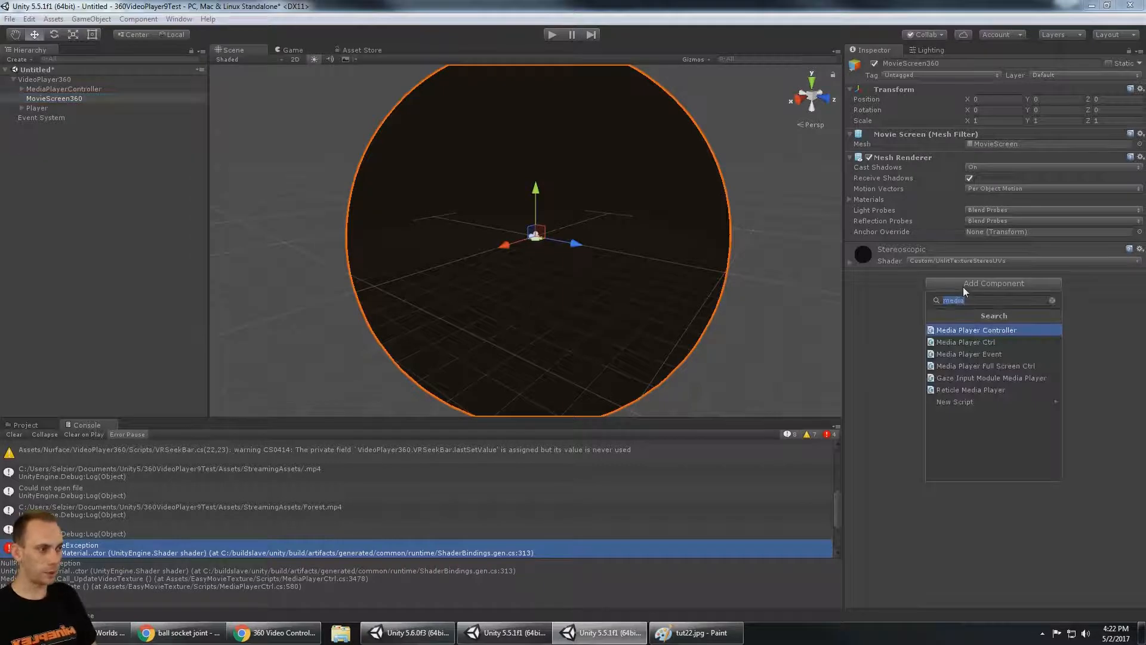
click(990, 343)
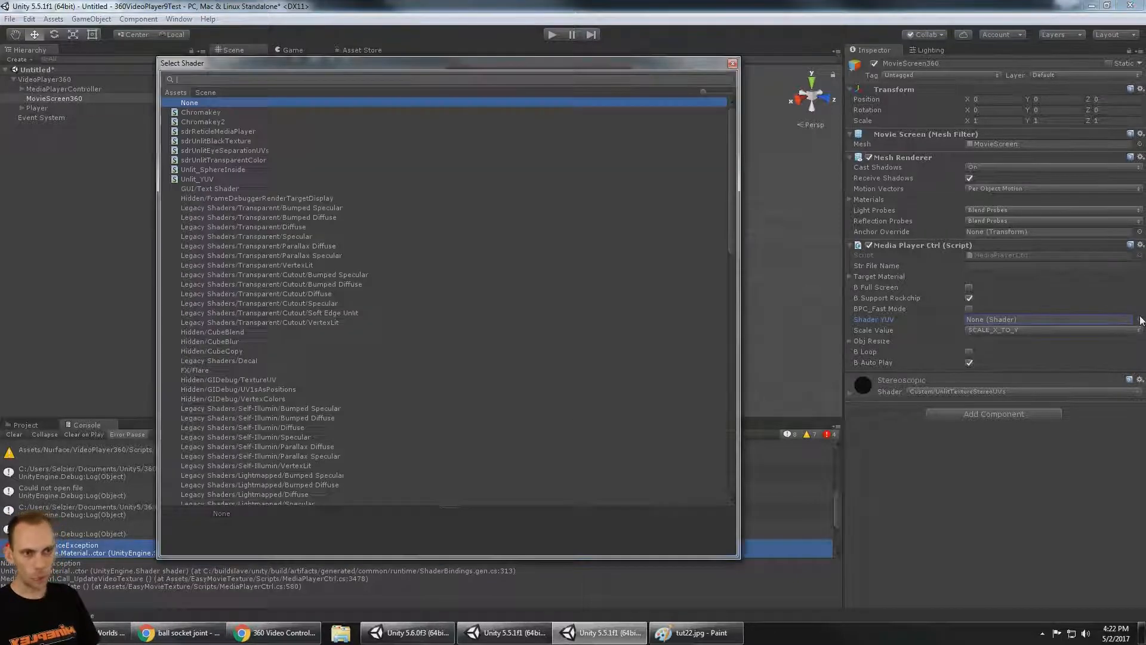
click(1139, 319)
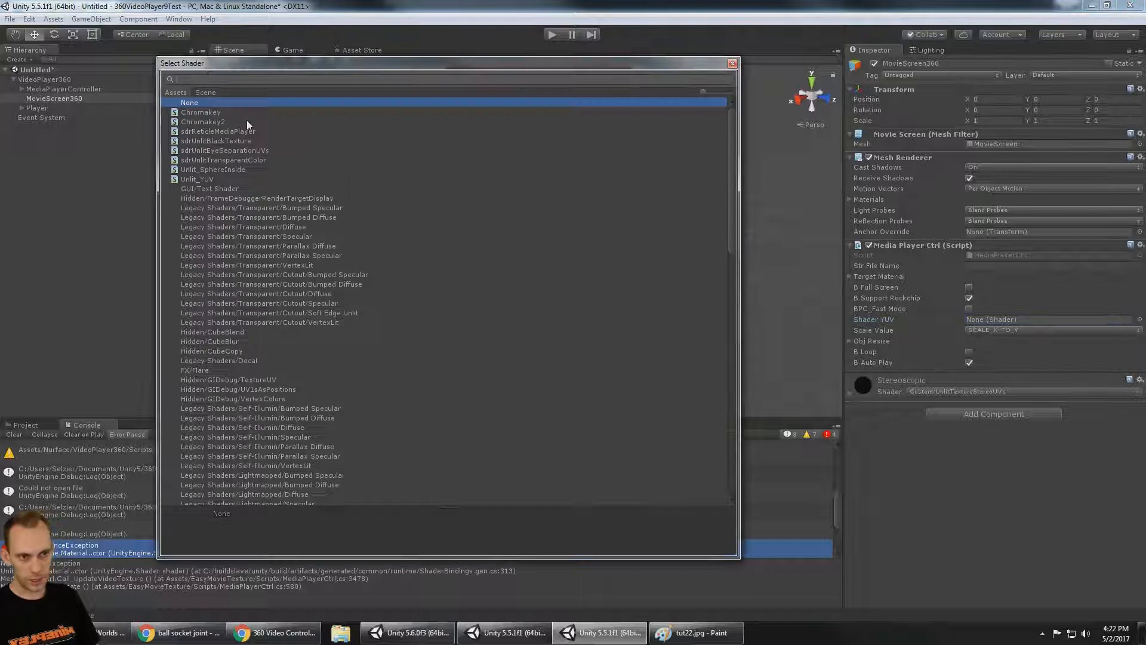
click(195, 179)
double_click(218, 179)
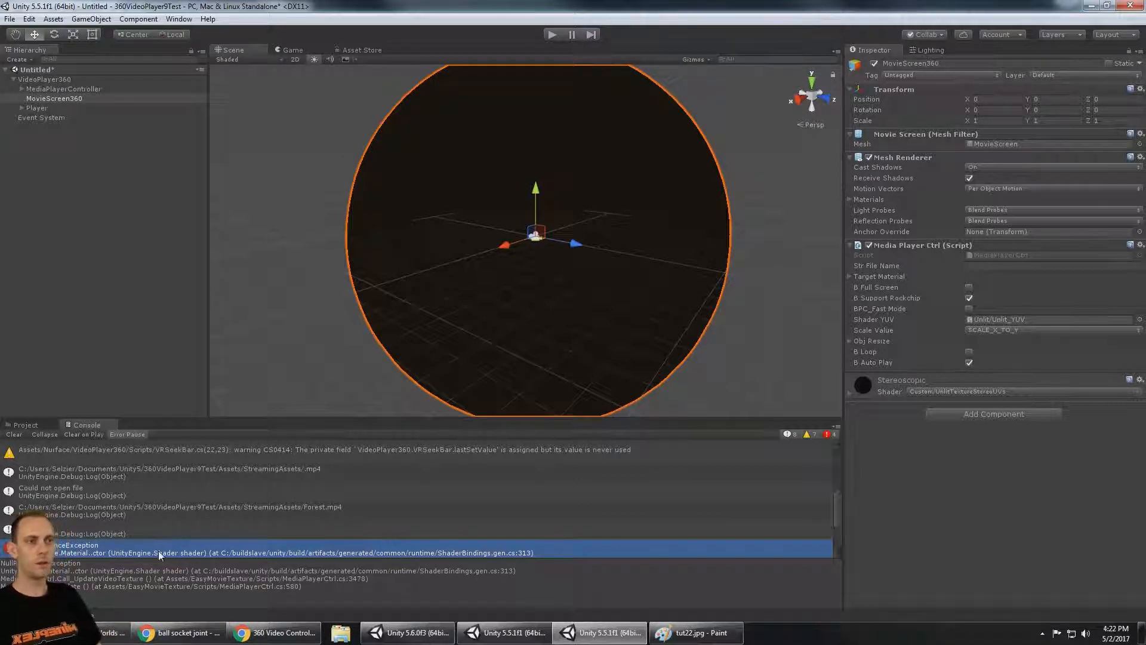
Revisit the Easy Movie Texture store page and recheck Unlit_YUV as MovieScreen360's Shader YUV
click(357, 51)
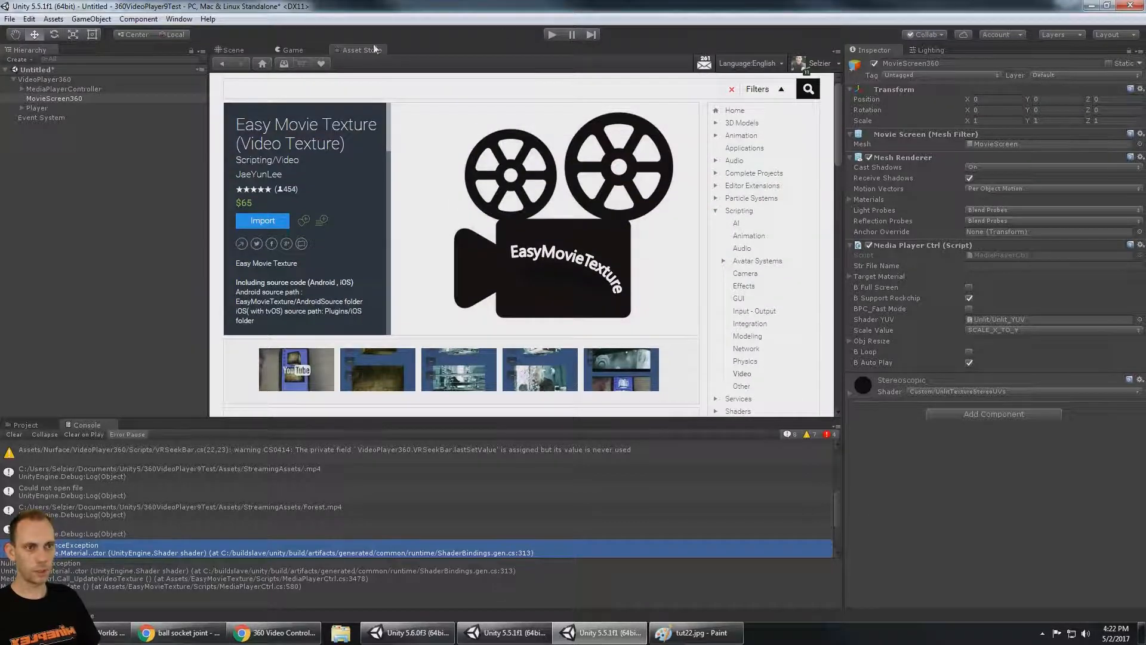
click(236, 50)
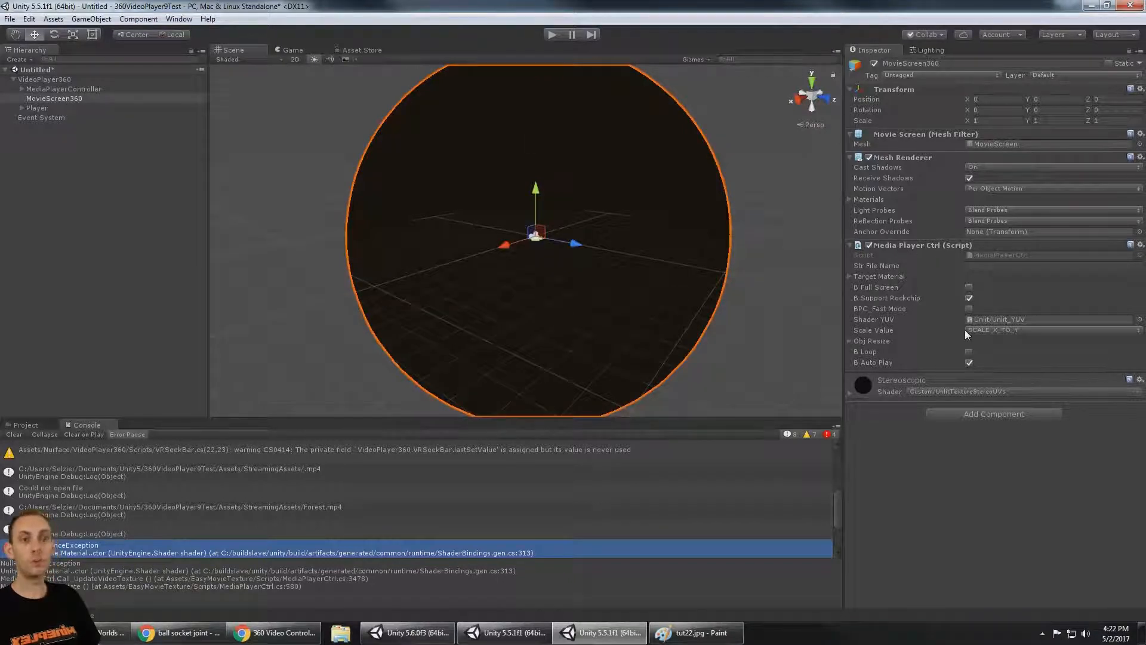
click(67, 99)
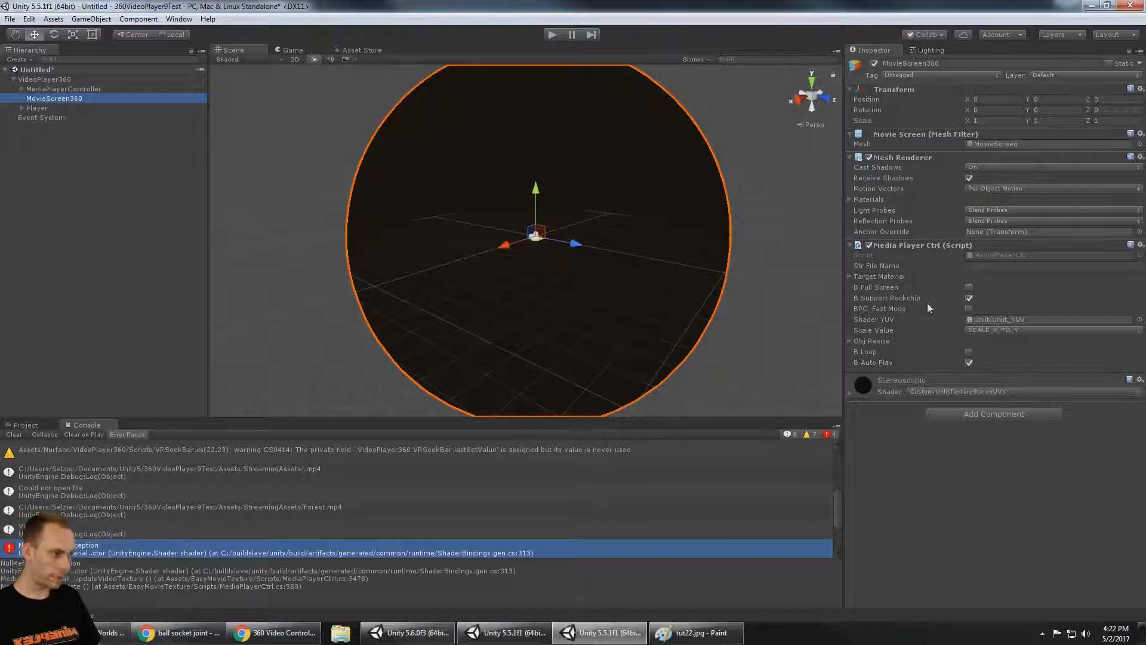
click(1009, 319)
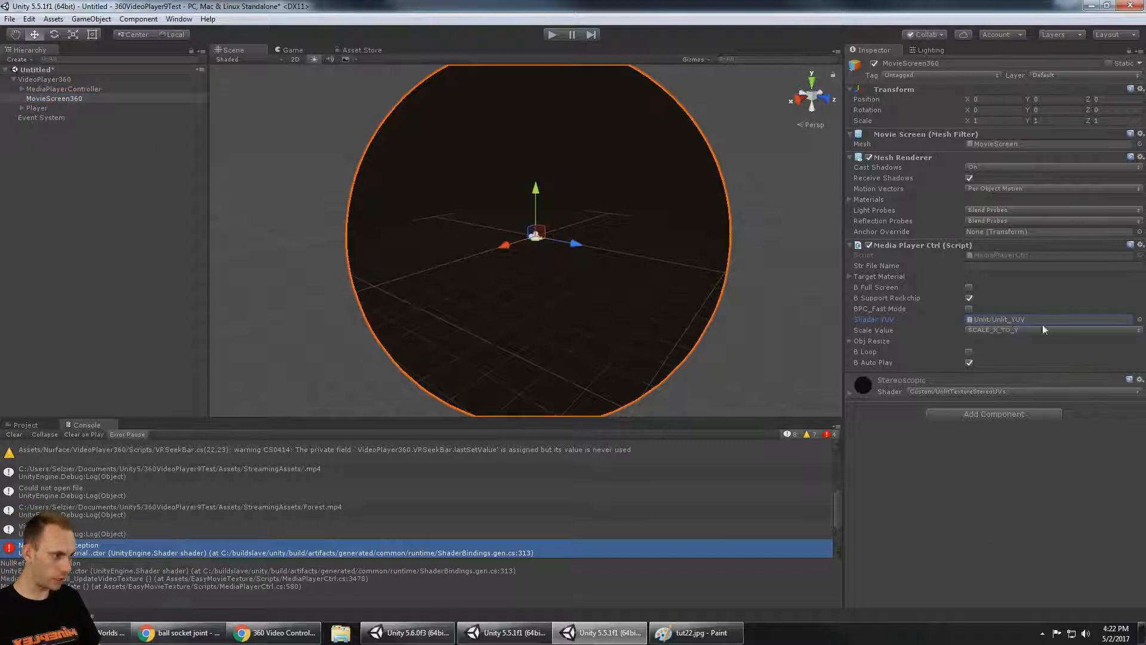
click(1139, 320)
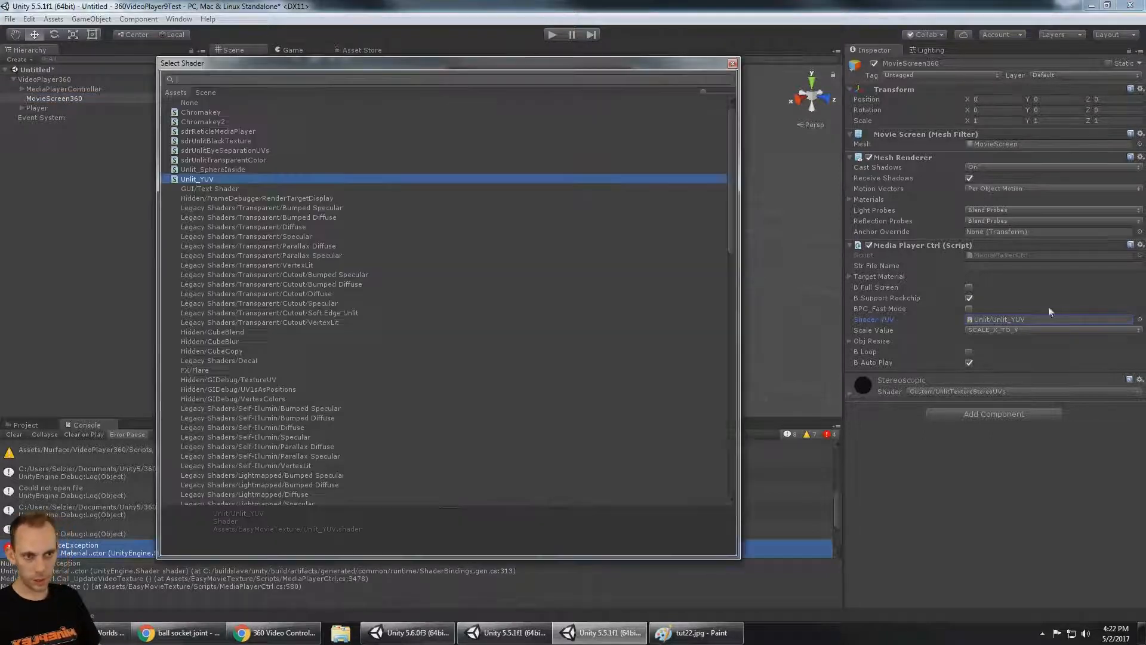
double_click(199, 179)
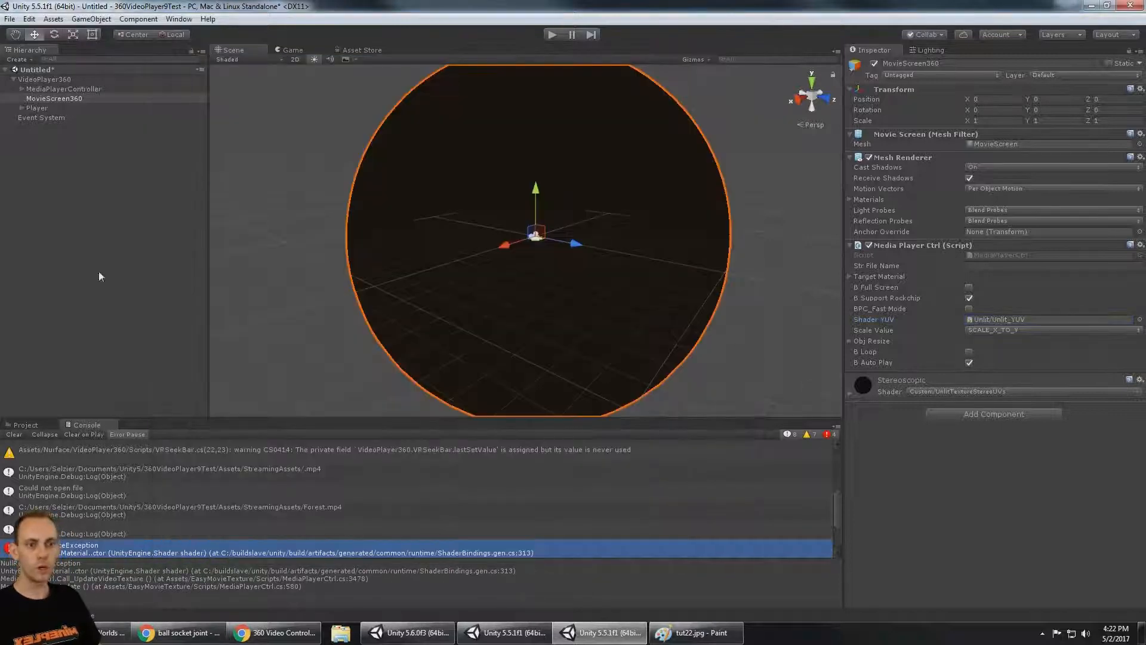
Clear the Console messages and play-test the scene with the Forest.mp4 video
click(36, 159)
click(13, 435)
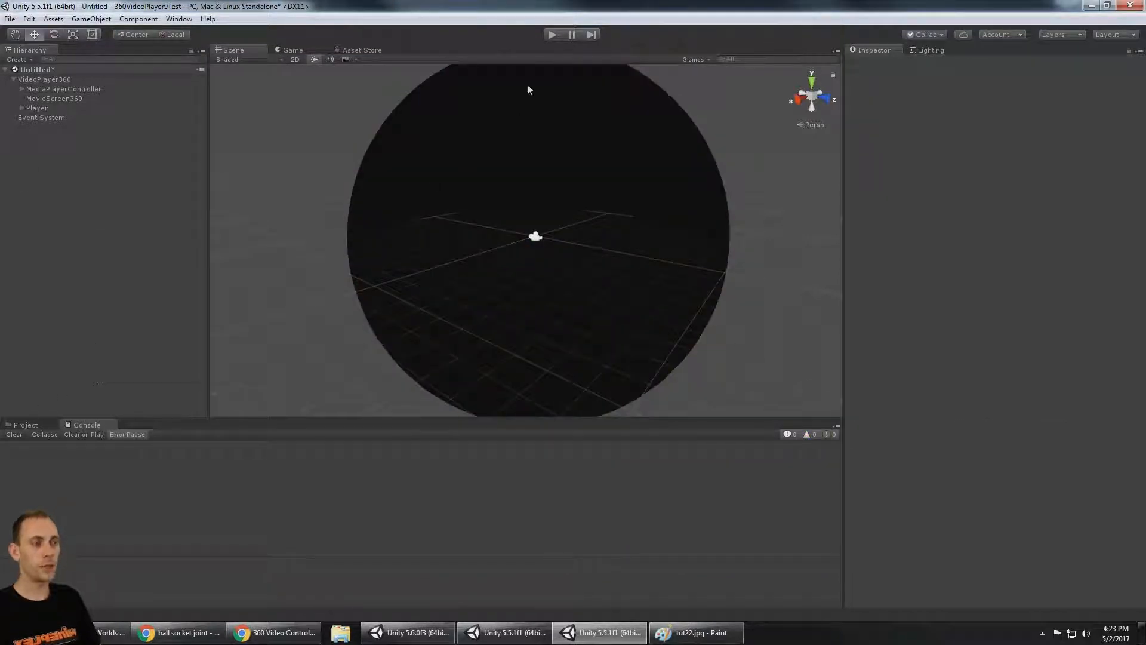
click(552, 34)
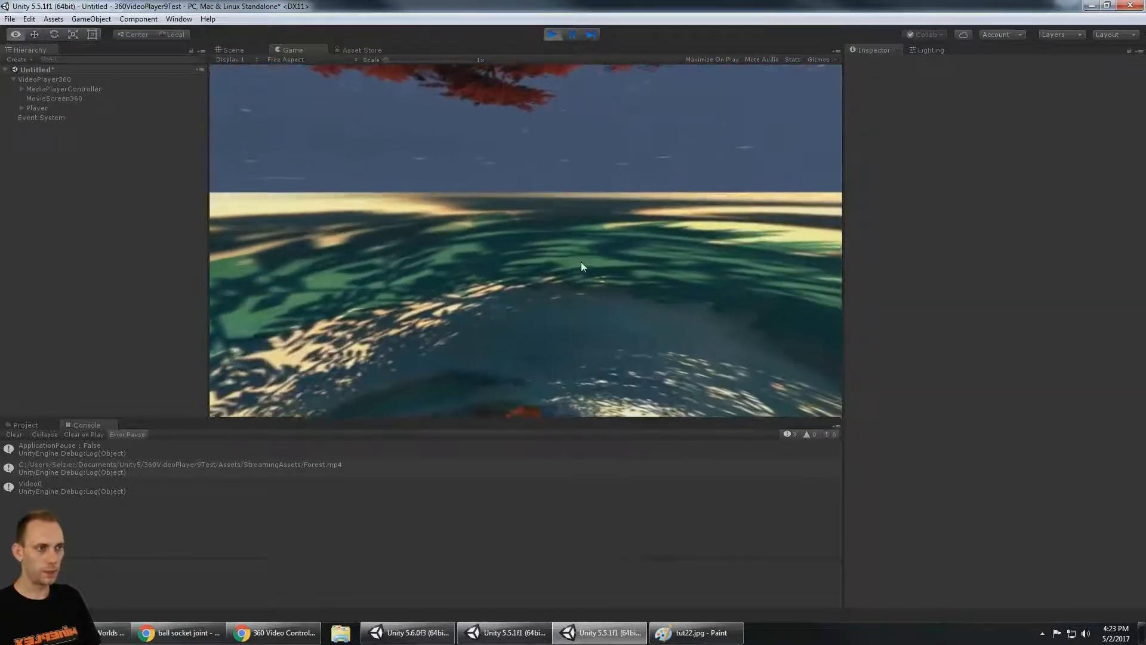
click(553, 35)
Set the Material of MediaPlayerController's Forest.mp4 playlist element to Stereoscopic
click(68, 99)
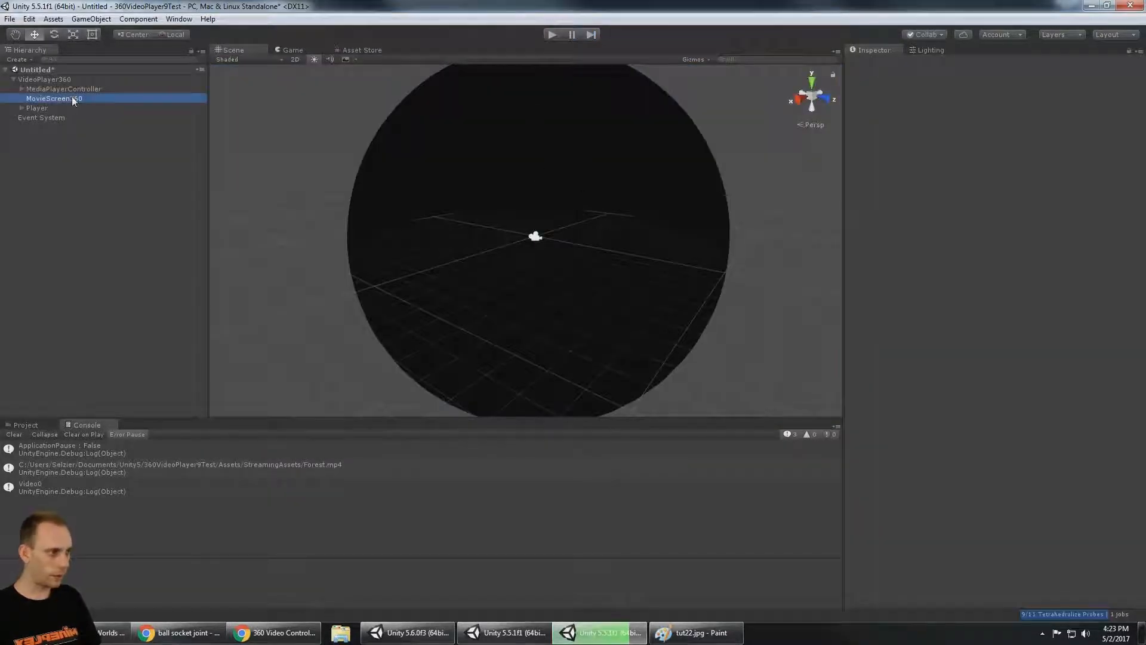
click(96, 88)
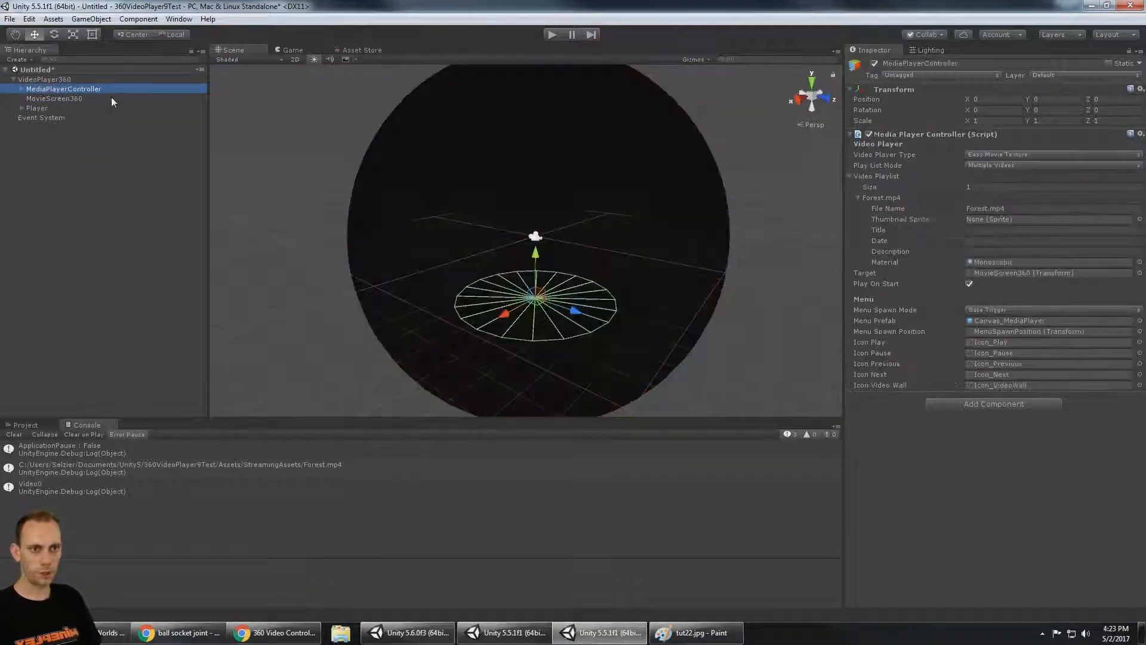
click(1140, 262)
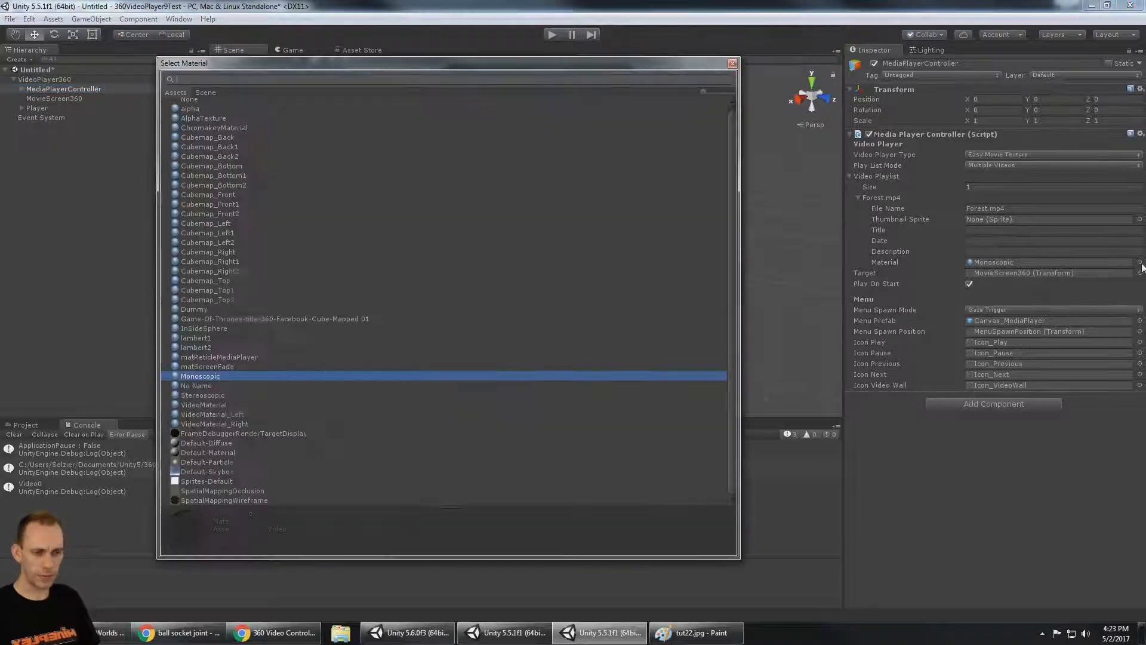
double_click(218, 399)
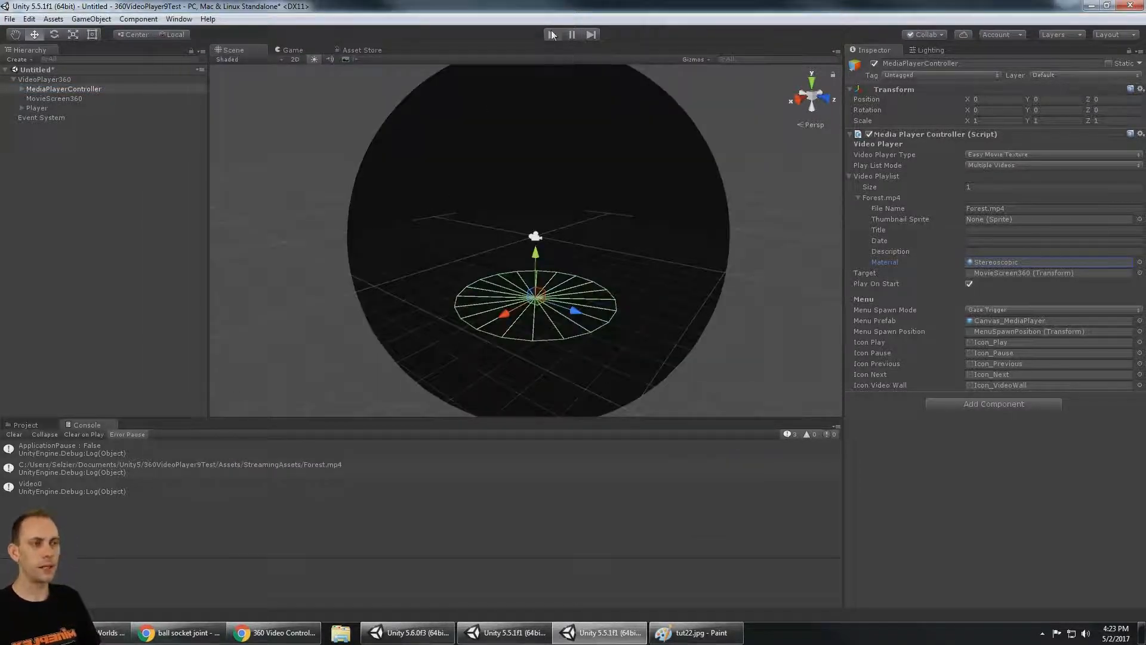
Play-test the scene with the Stereoscopic material and inspect the MovieScreen360 sphere in the Scene view before stopping playback
click(553, 35)
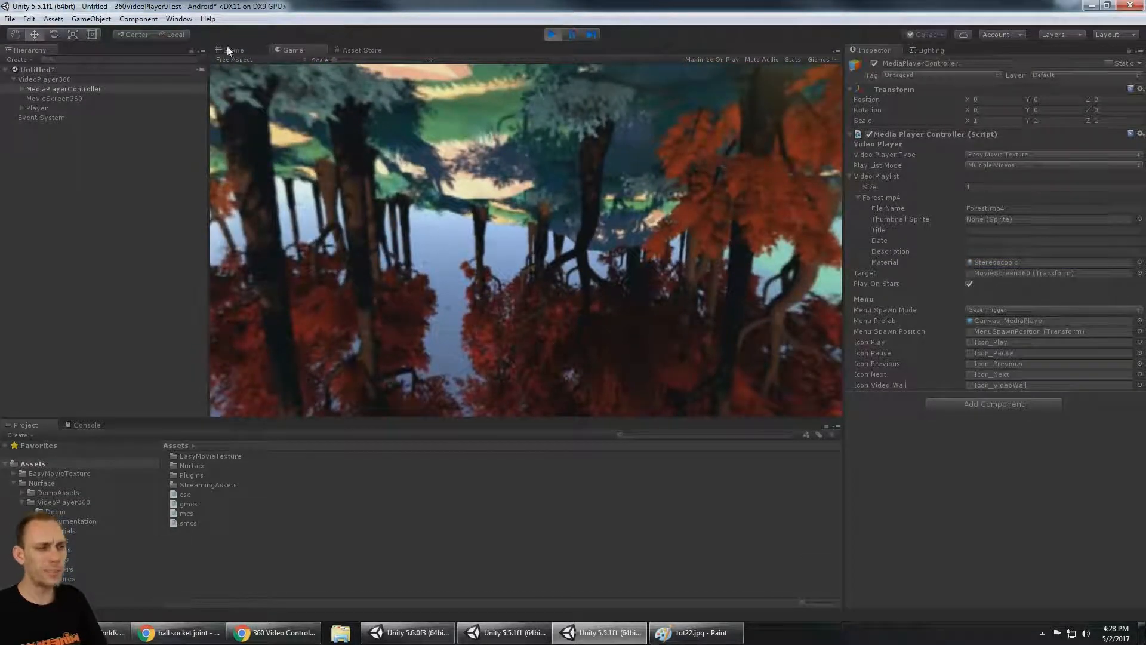
click(228, 49)
middle_drag(577, 193, 517, 147)
scroll(626, 156, up, 4)
alt+drag(487, 189, 642, 209)
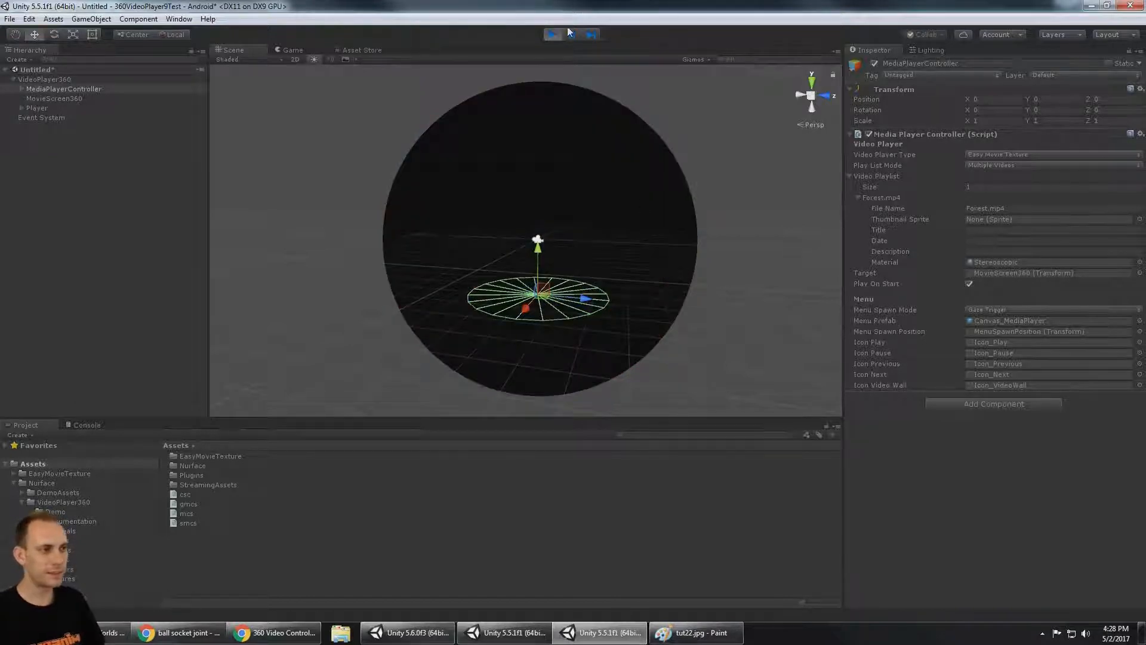
click(554, 36)
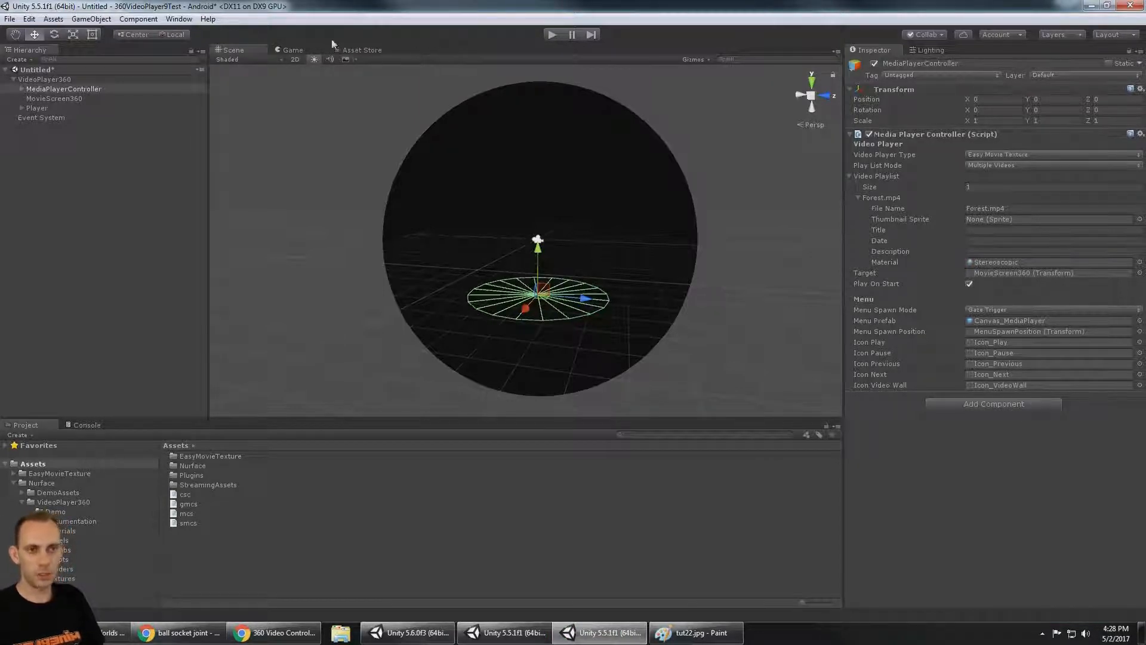
Check the active target platform in the Build Settings and close them
click(9, 18)
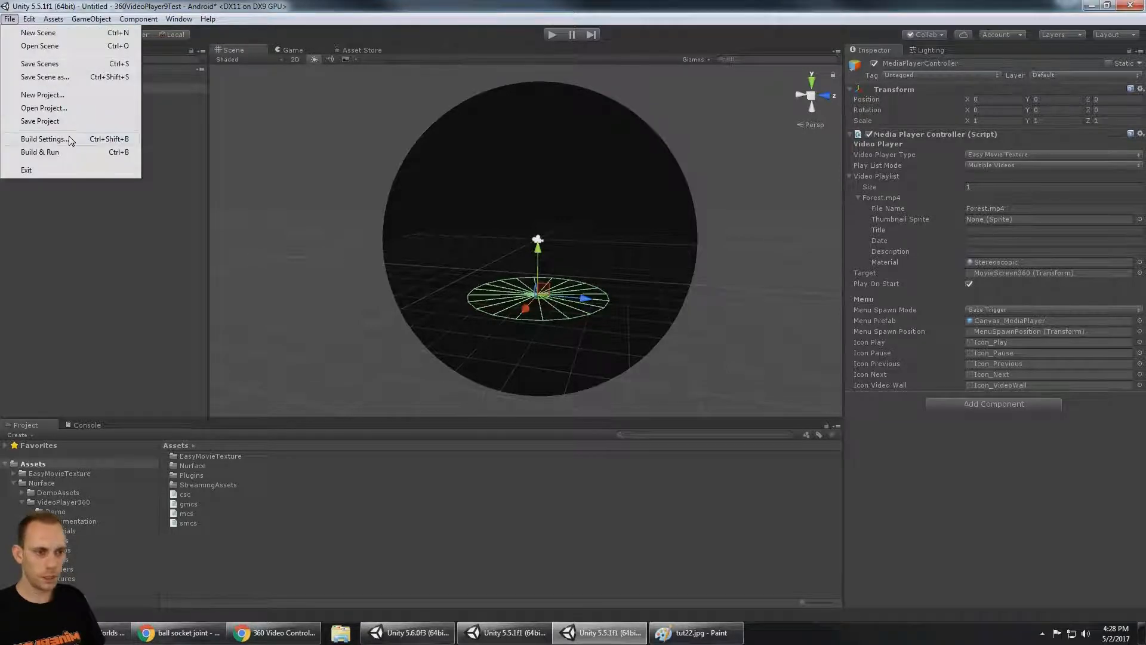
click(68, 140)
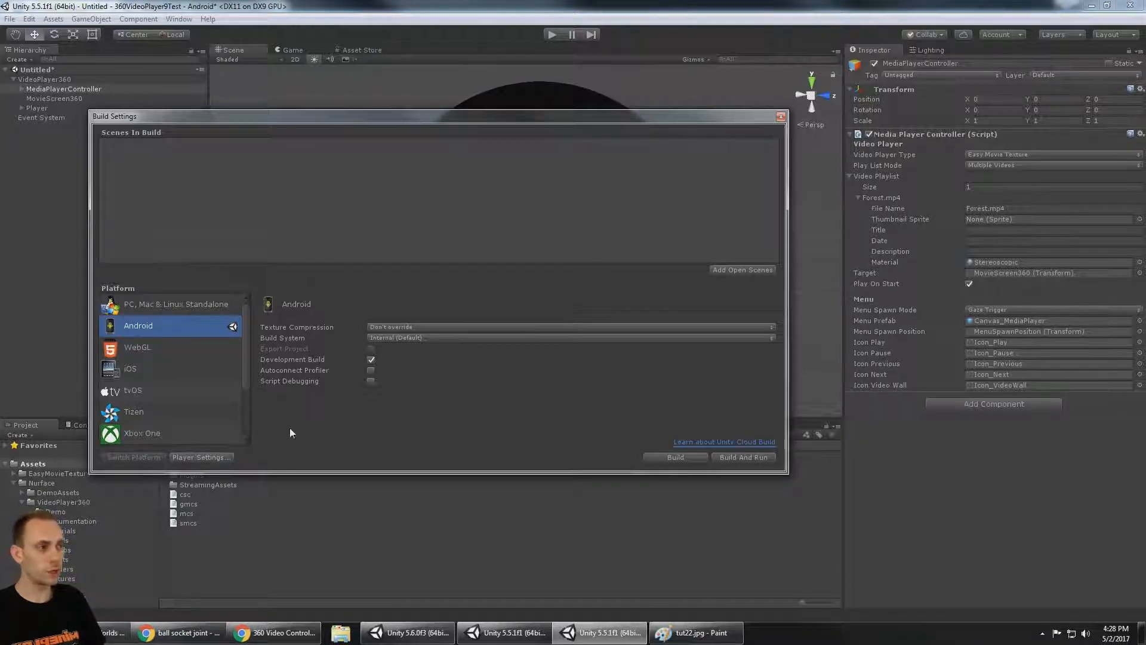
click(780, 117)
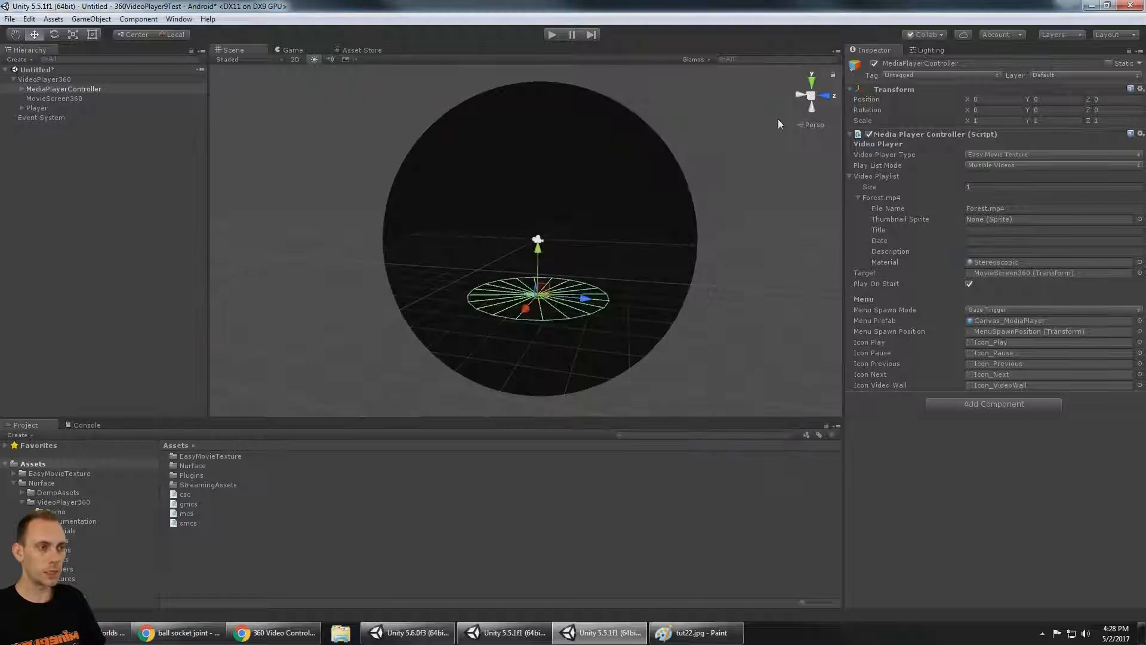
Play-test the Forest.mp4 scene twice, looking around inside the 360 video, and stop playback
click(552, 34)
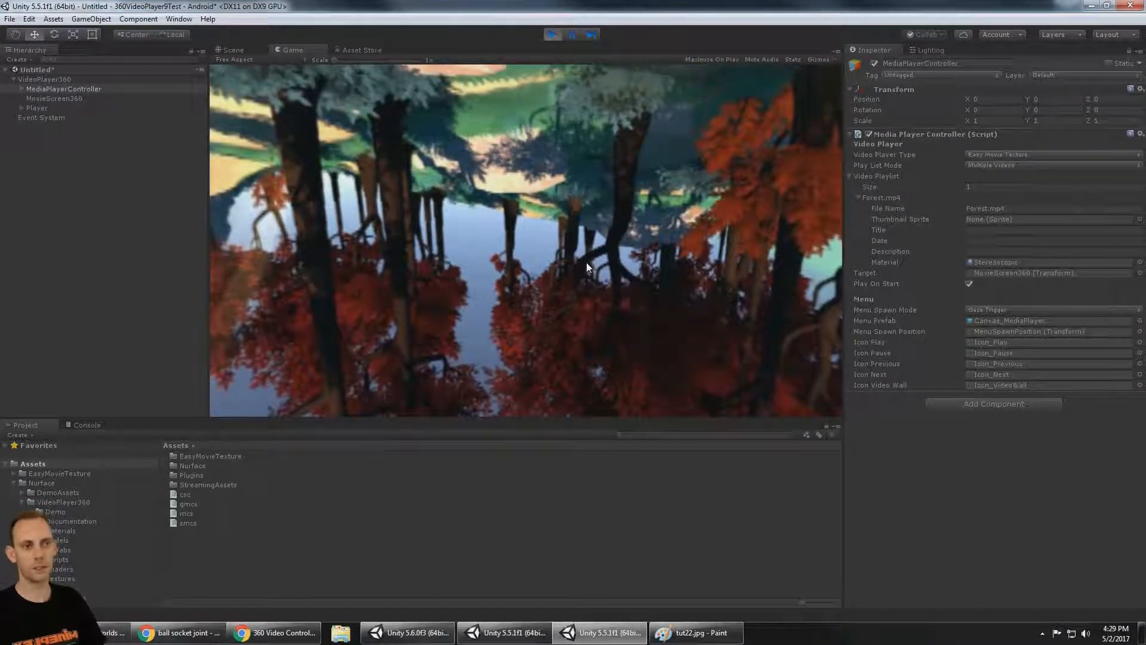
key(alt)
key(alt)
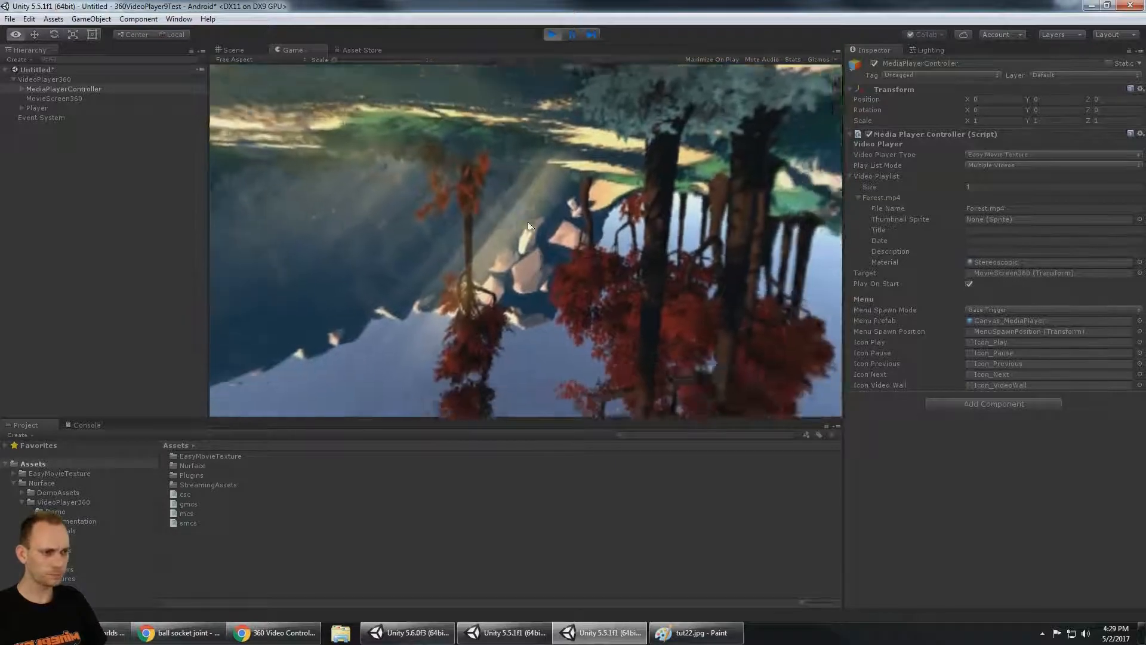
key(alt)
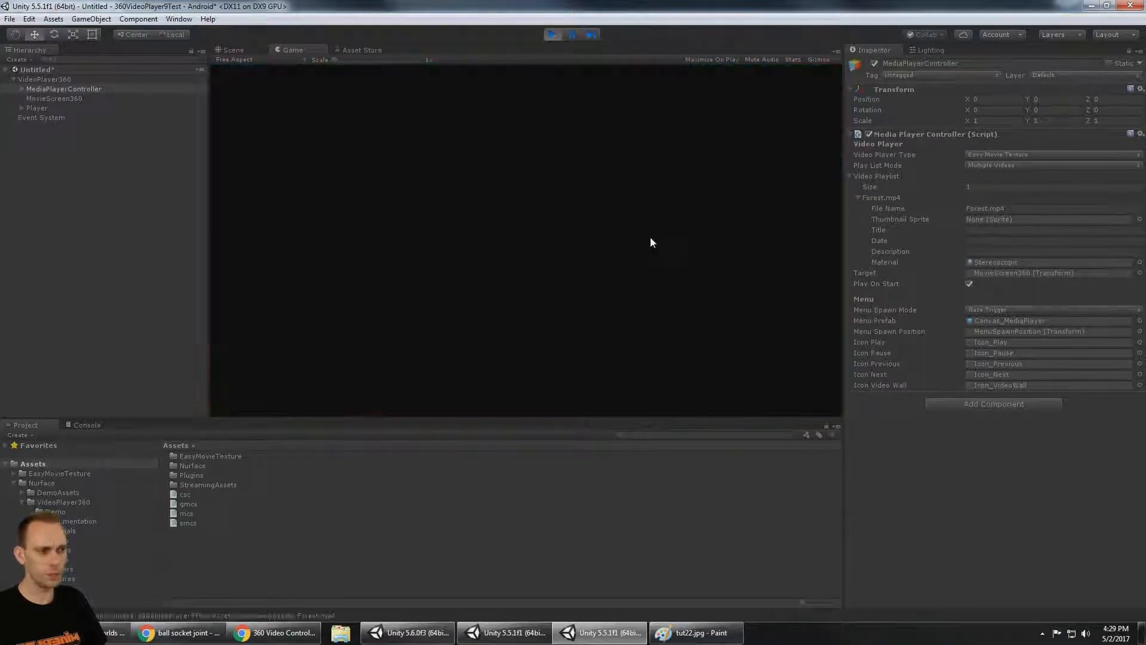
click(553, 34)
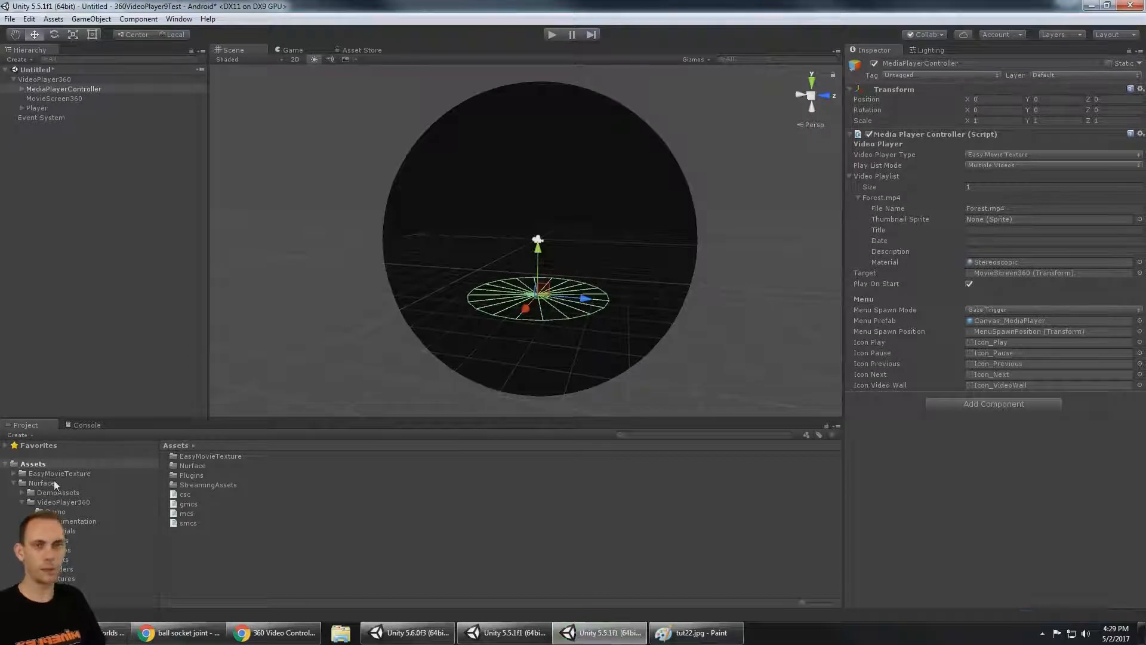
click(553, 35)
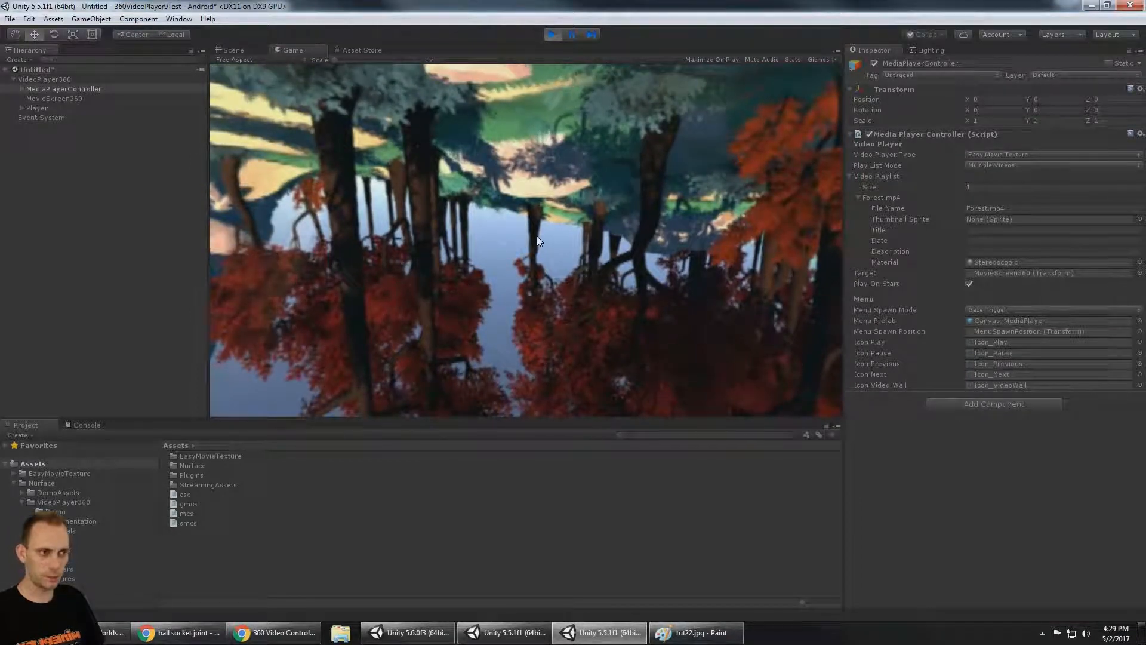
click(553, 36)
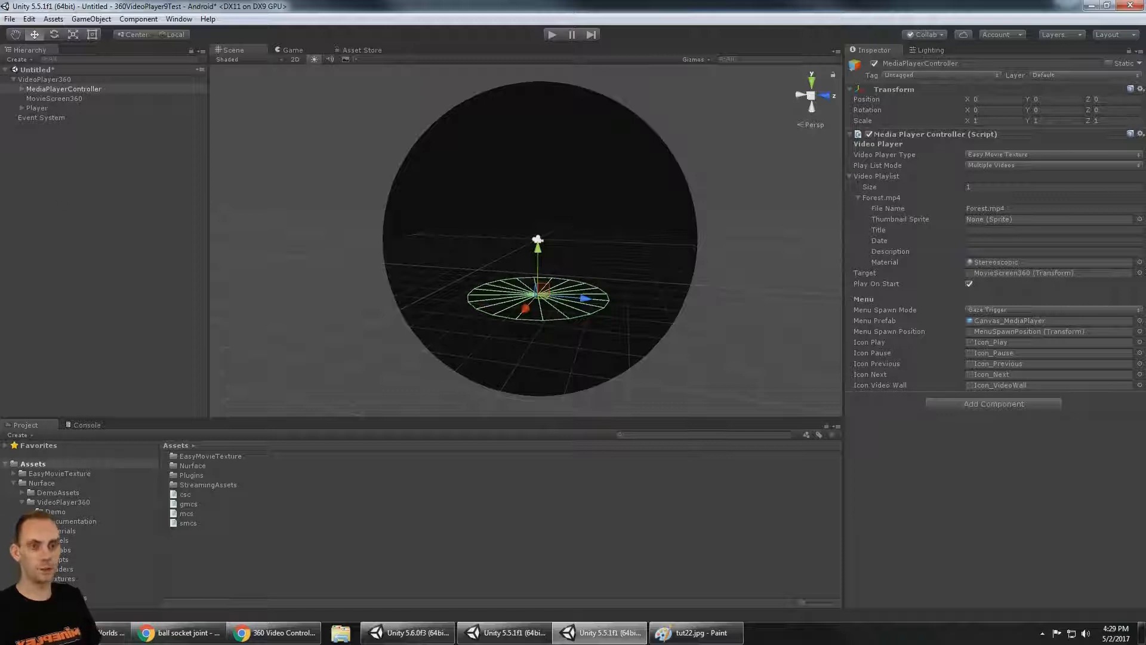
Review MovieScreen360's Media Player Ctrl component with its Shader YUV and MediaPlayerController's settings, then clear the selection
click(80, 99)
click(1002, 321)
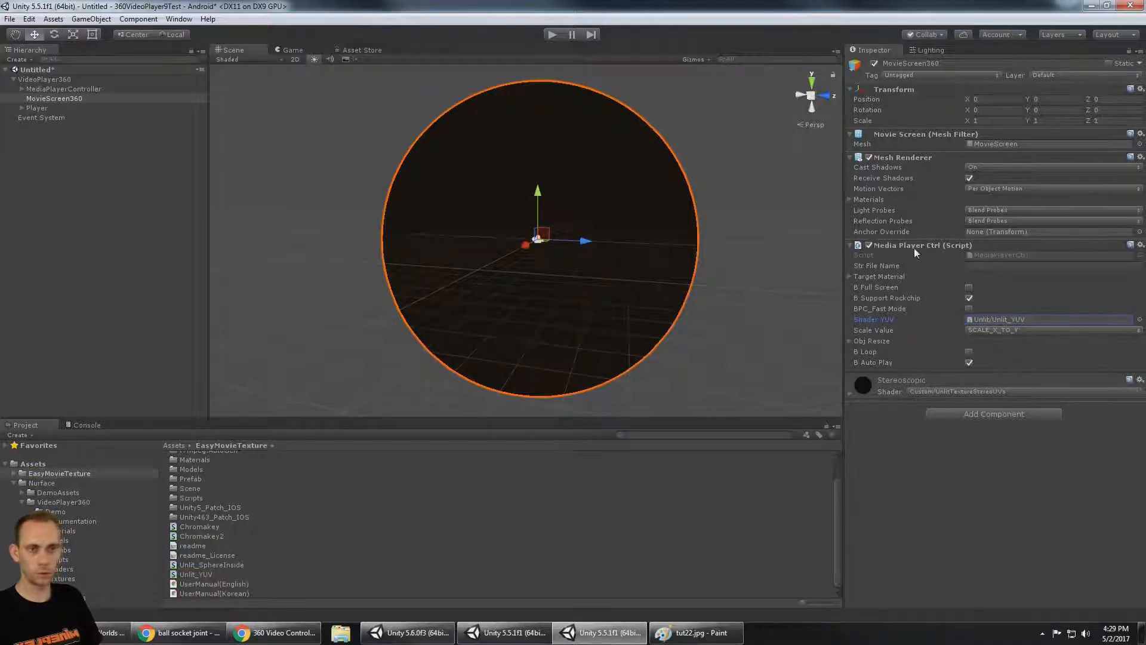
click(84, 142)
click(73, 89)
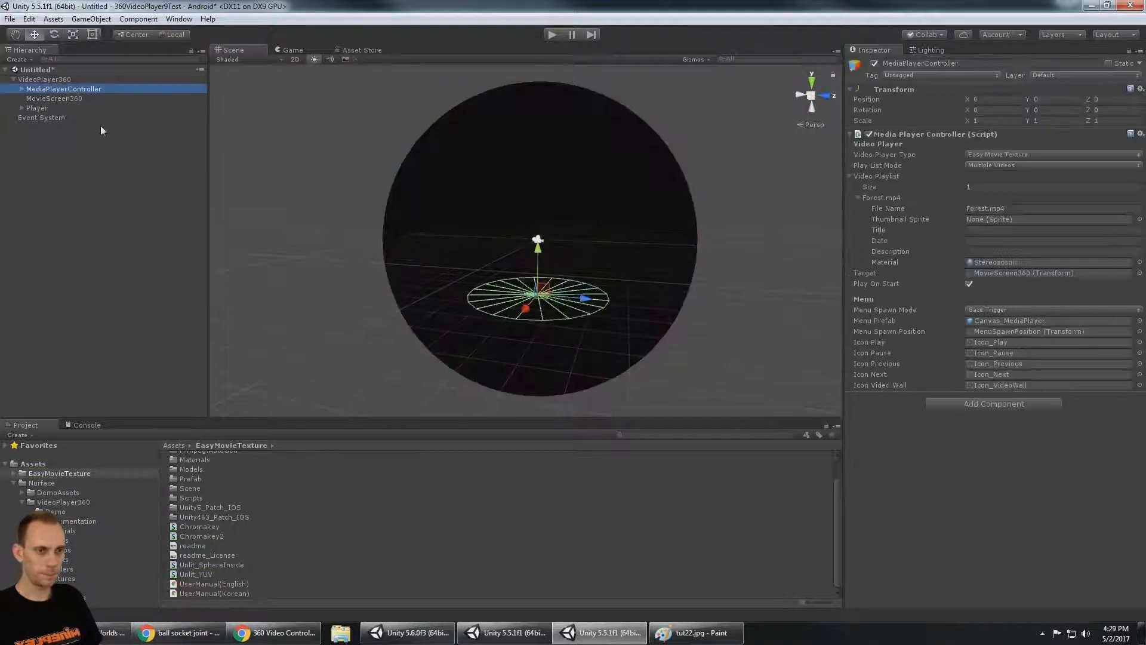
click(108, 210)
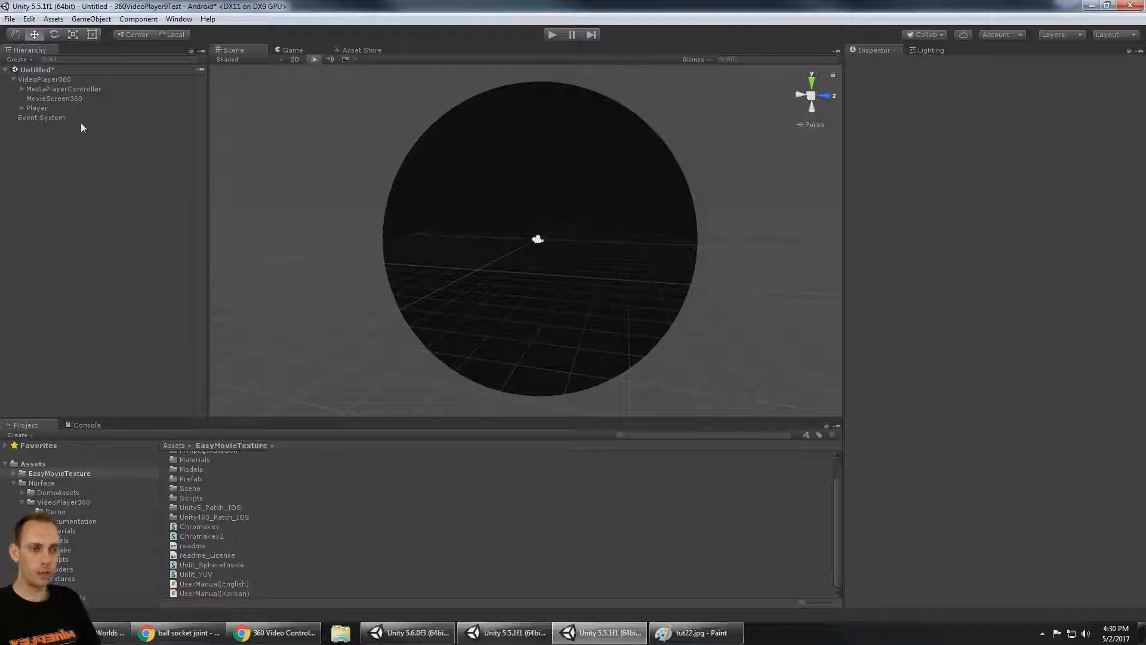
Play-test the scene and look down at the multiple-video playback menu before stopping
click(551, 35)
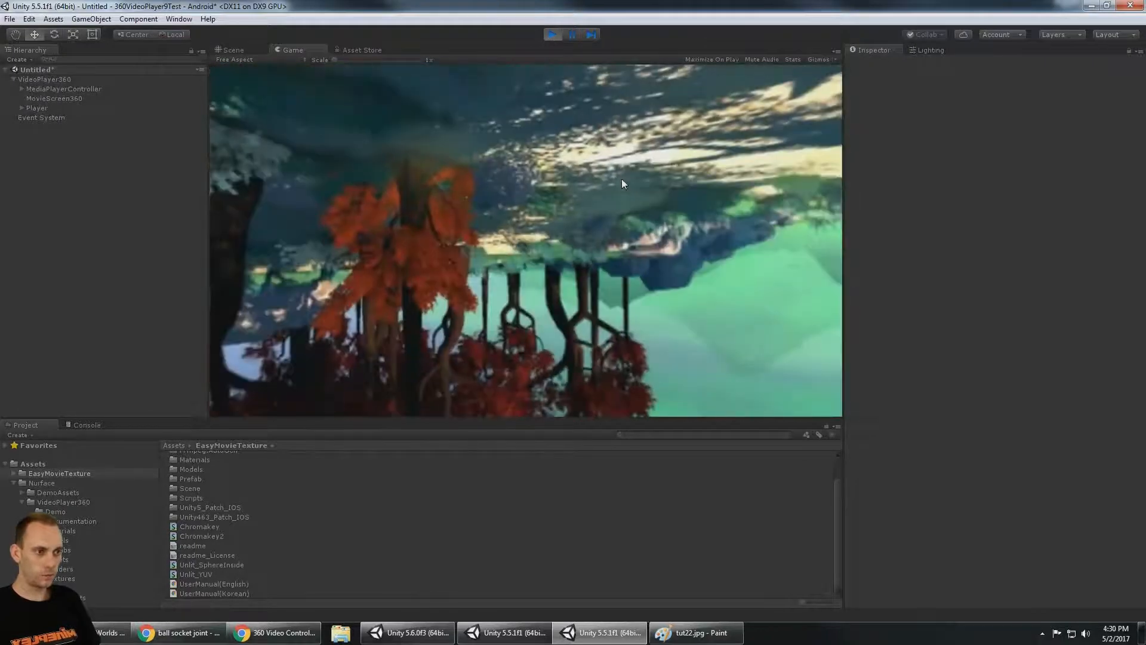
alt+click(462, 295)
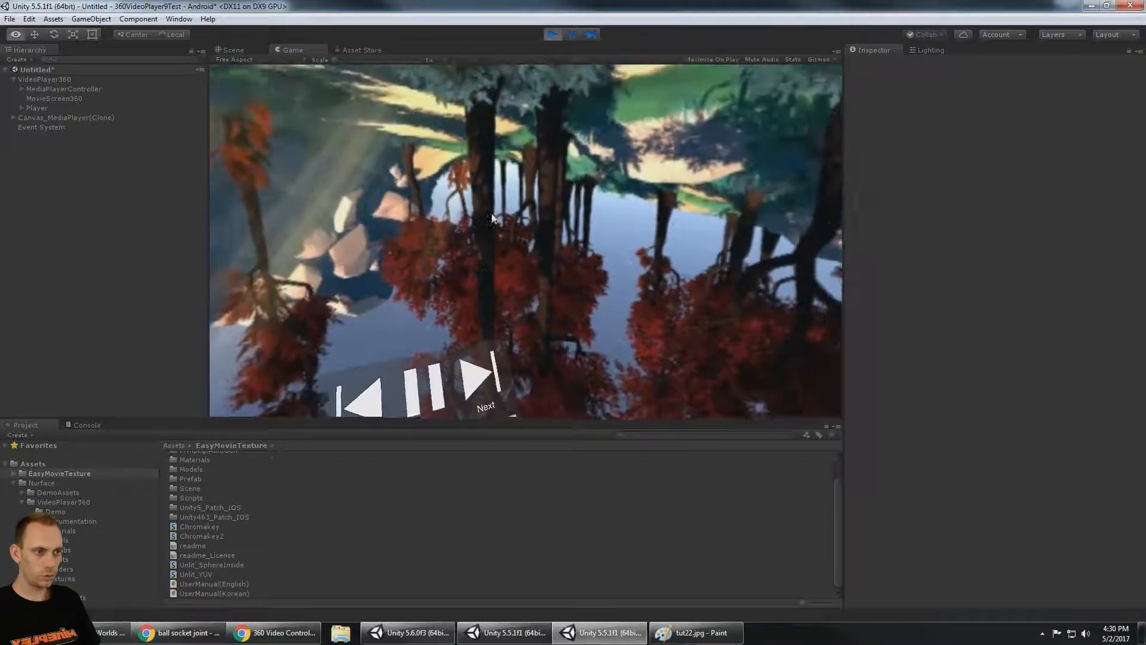
click(552, 35)
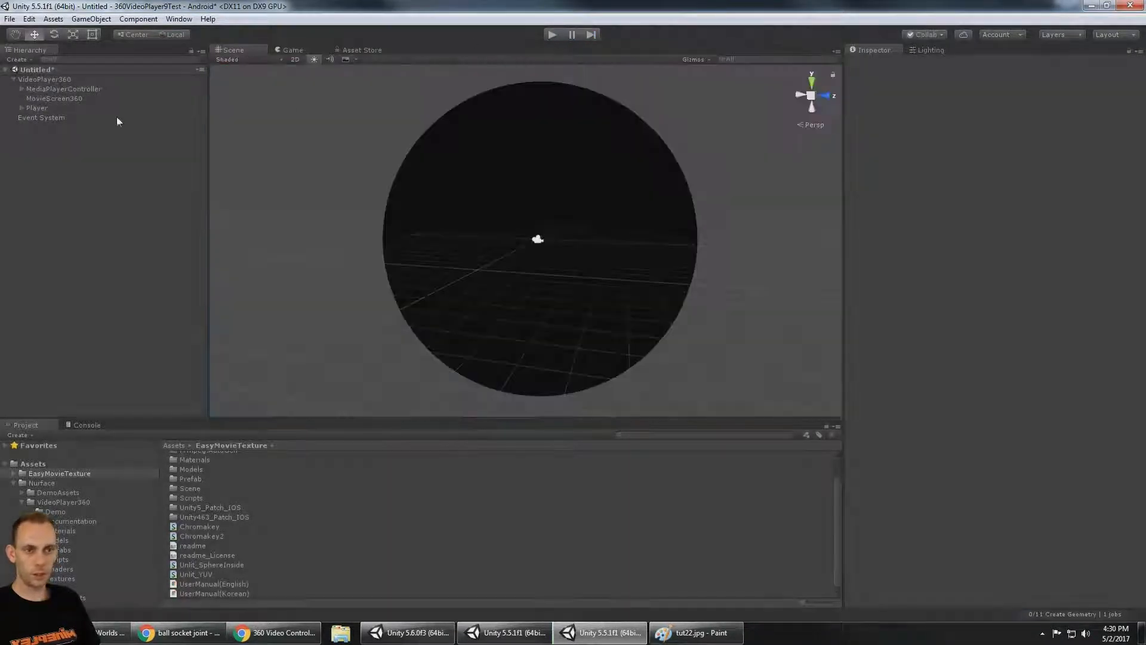
Set MediaPlayerController's Play List Mode to Single Video
click(94, 89)
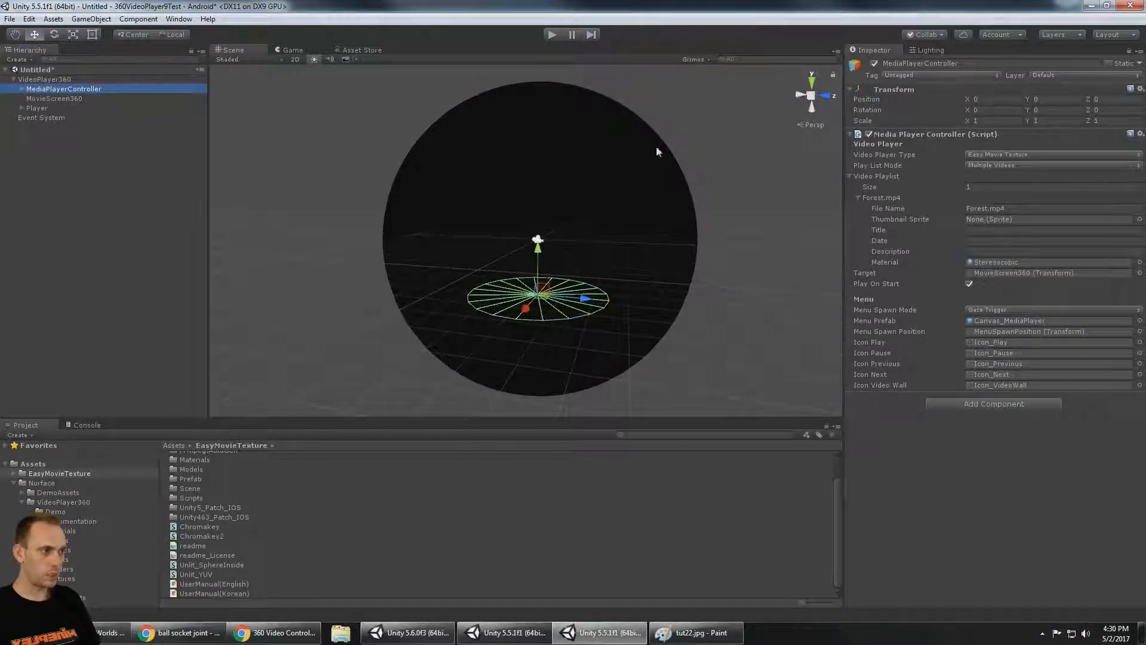
click(998, 165)
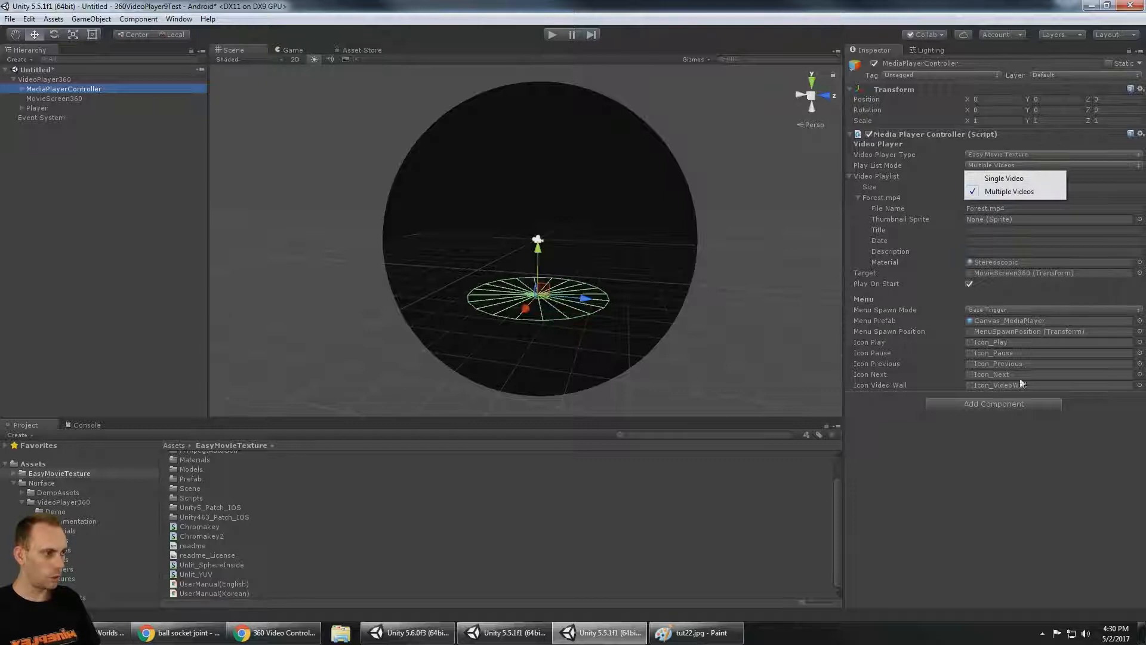
click(982, 342)
click(979, 166)
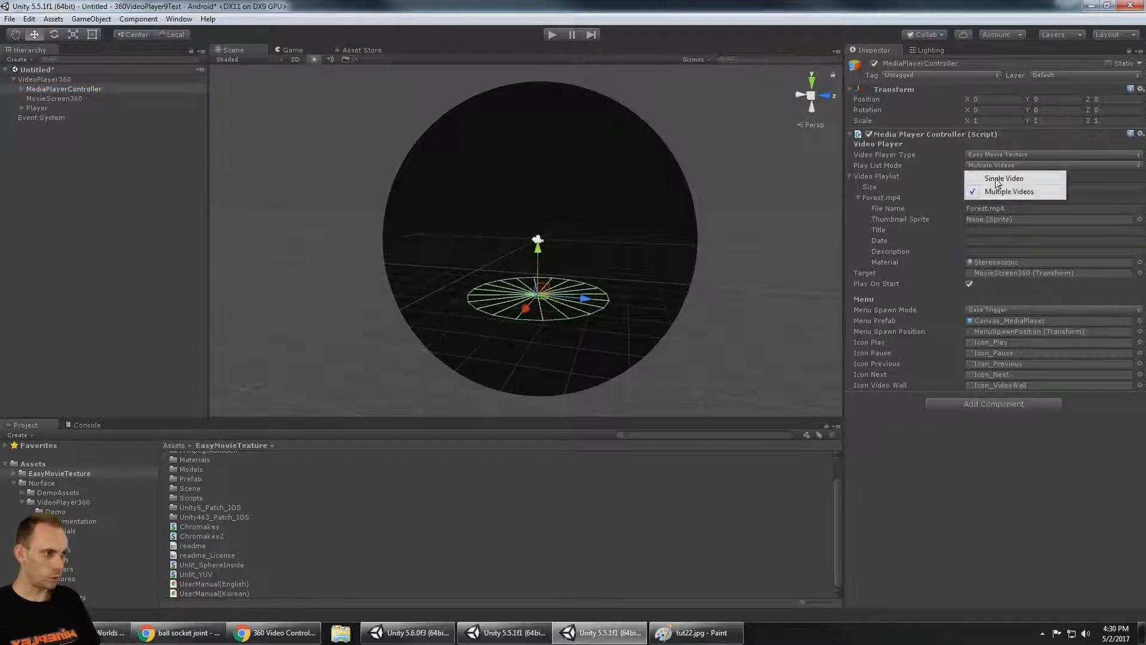
click(998, 178)
Set the Current Video's File Name to Forest.mp4 and its Material to Stereoscopic
click(984, 187)
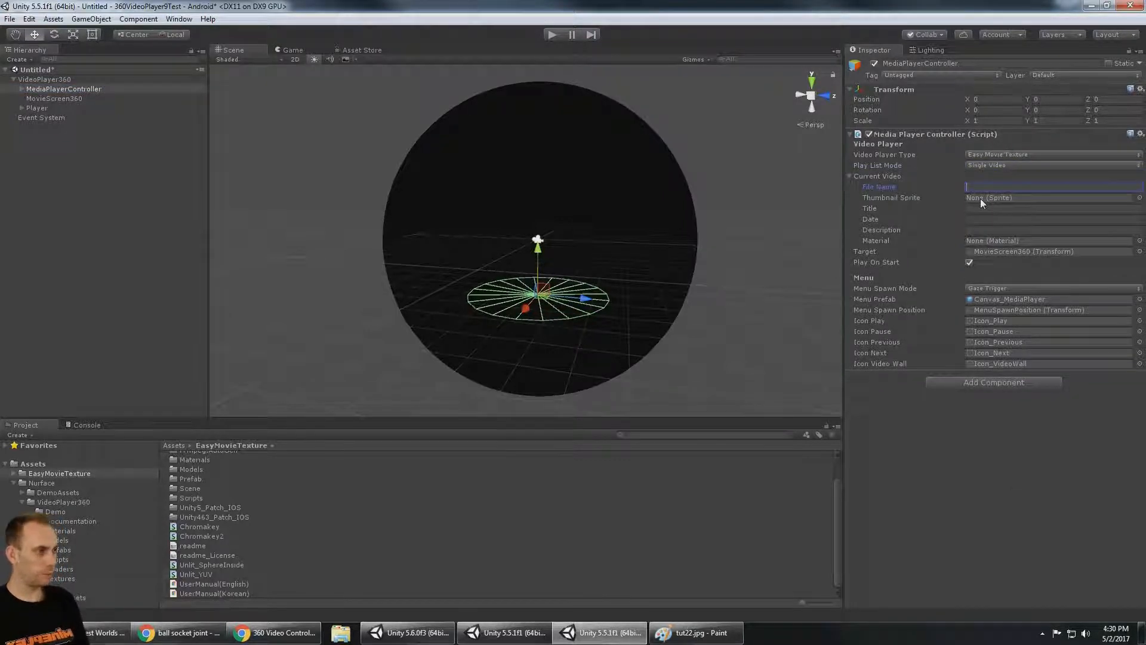
text(Forest.mp4)
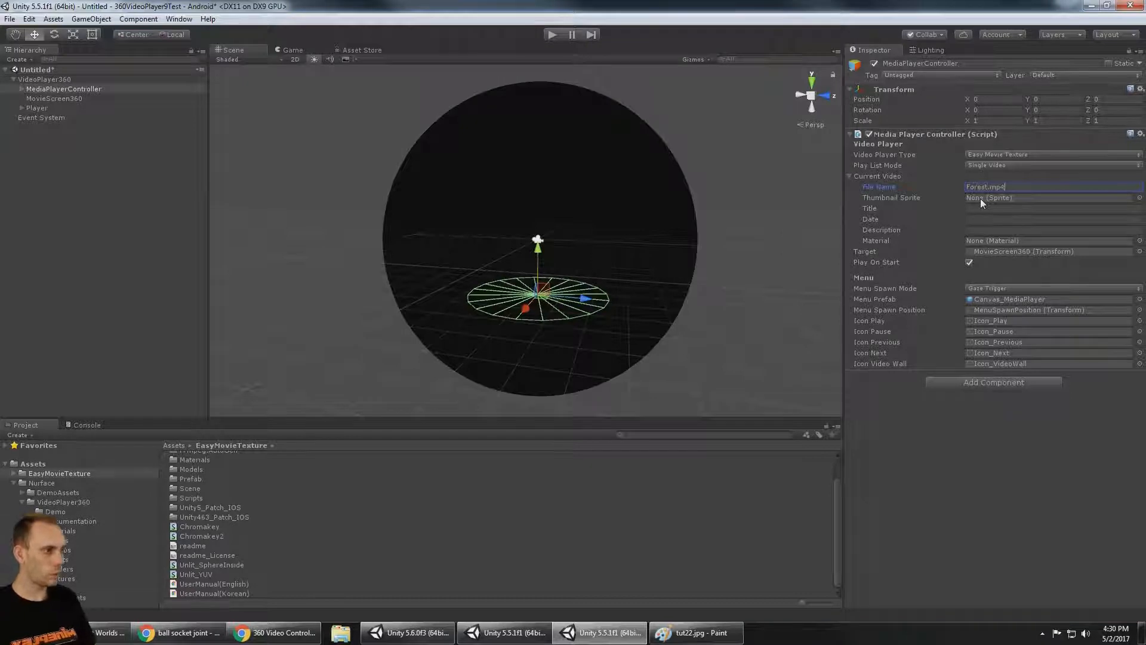
click(1140, 241)
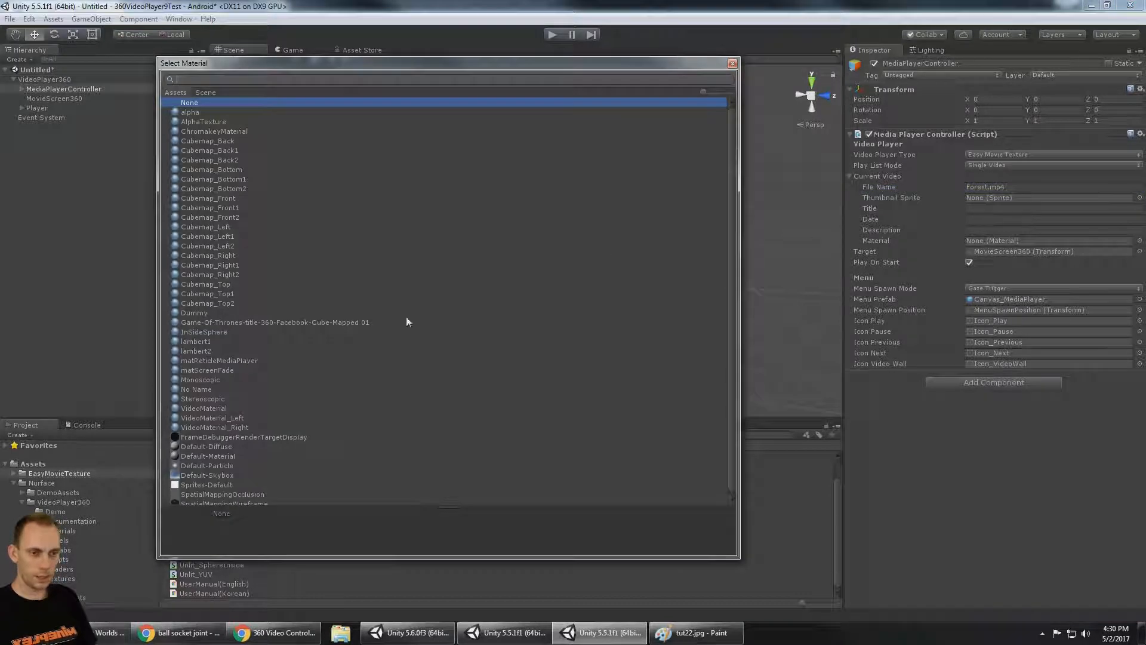
double_click(204, 397)
Play-test the single-video setup, look at its playback menu and stop playback
click(552, 34)
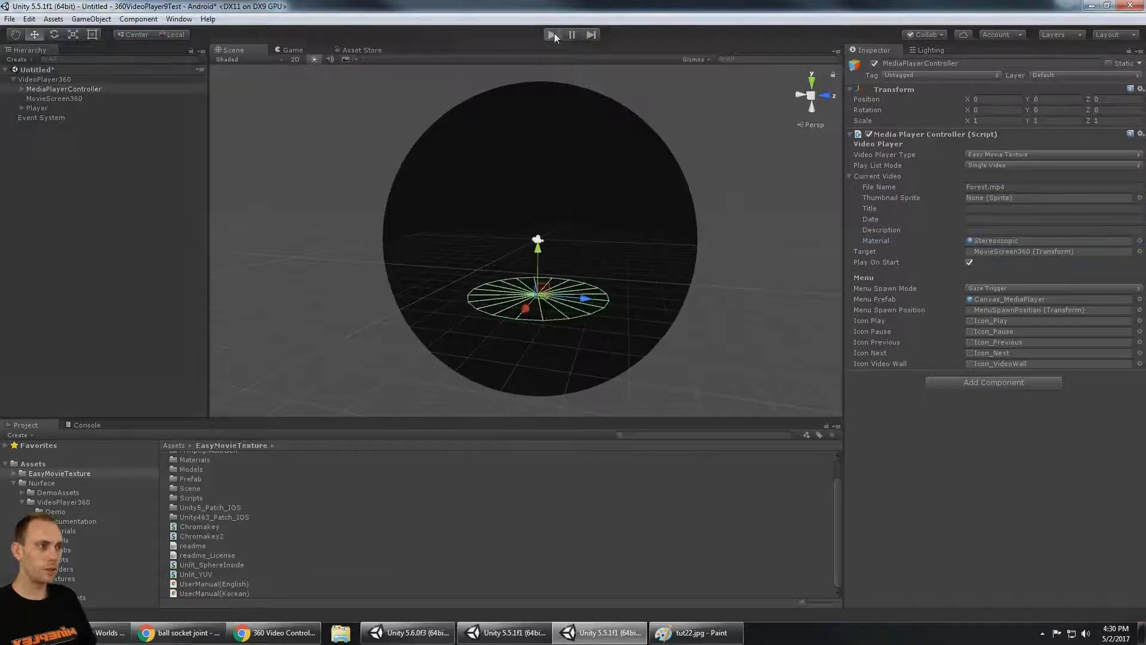
key(alt)
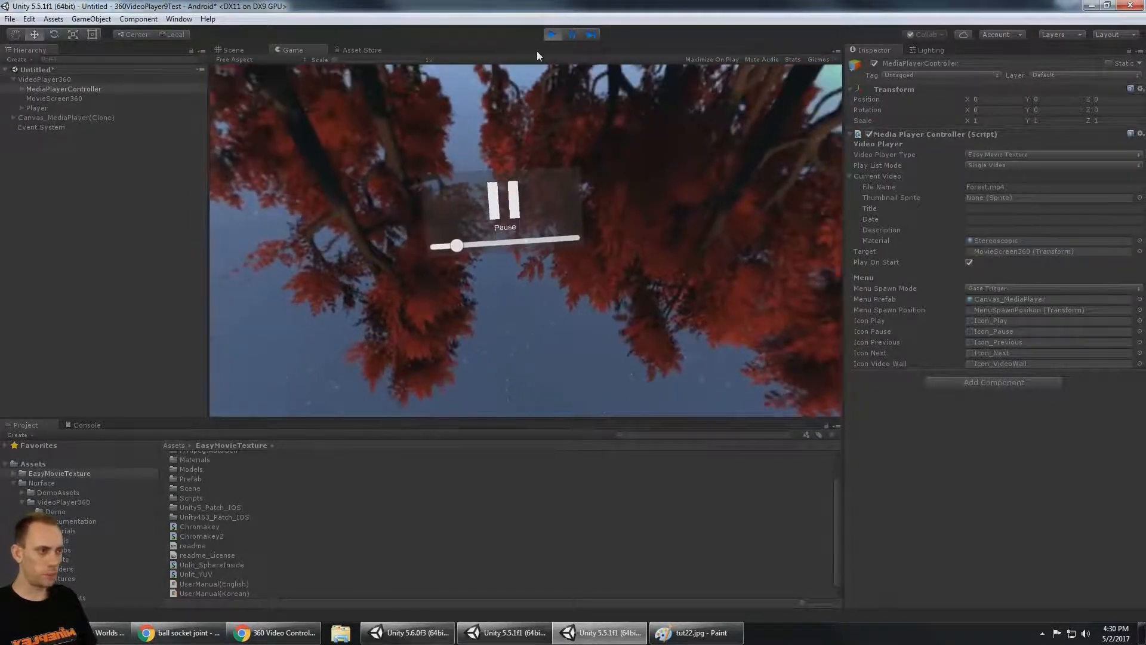
click(550, 36)
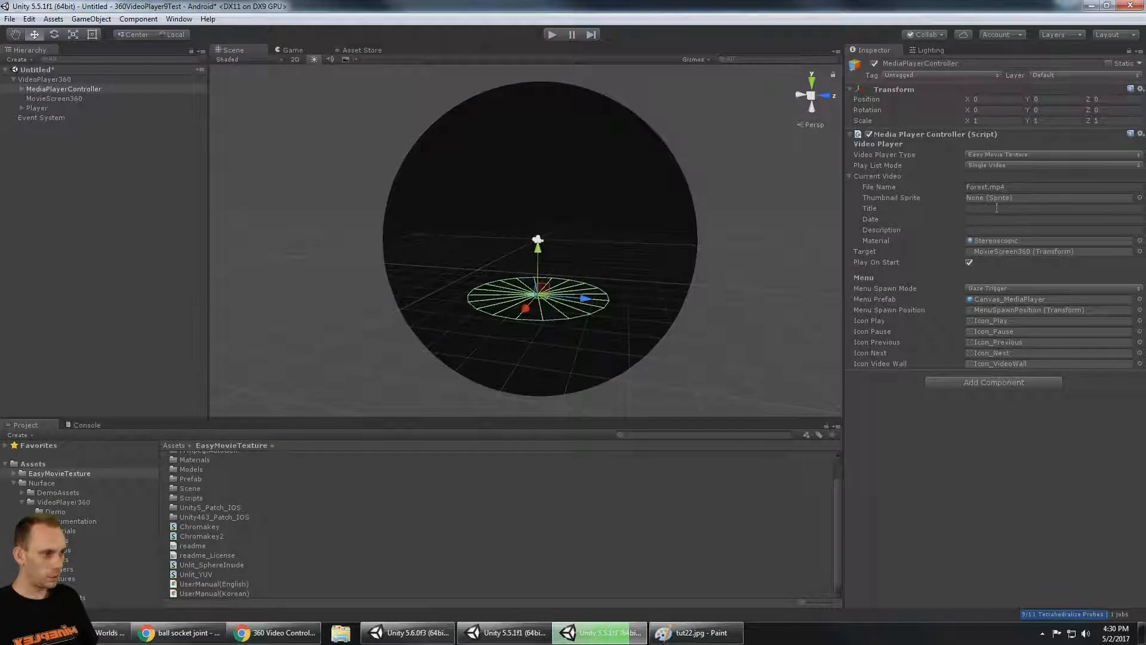
Review MediaPlayerController's Current Video file name, Material and Target, locating the Stereoscopic asset and inspecting the MovieScreen360 target object
click(849, 176)
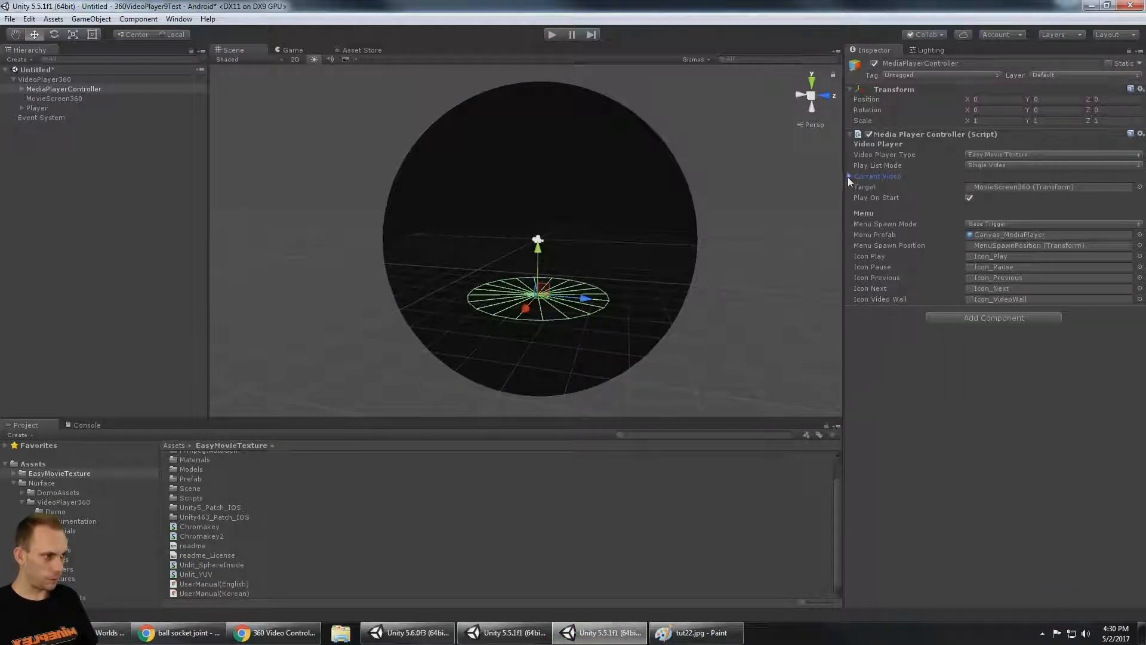
click(848, 176)
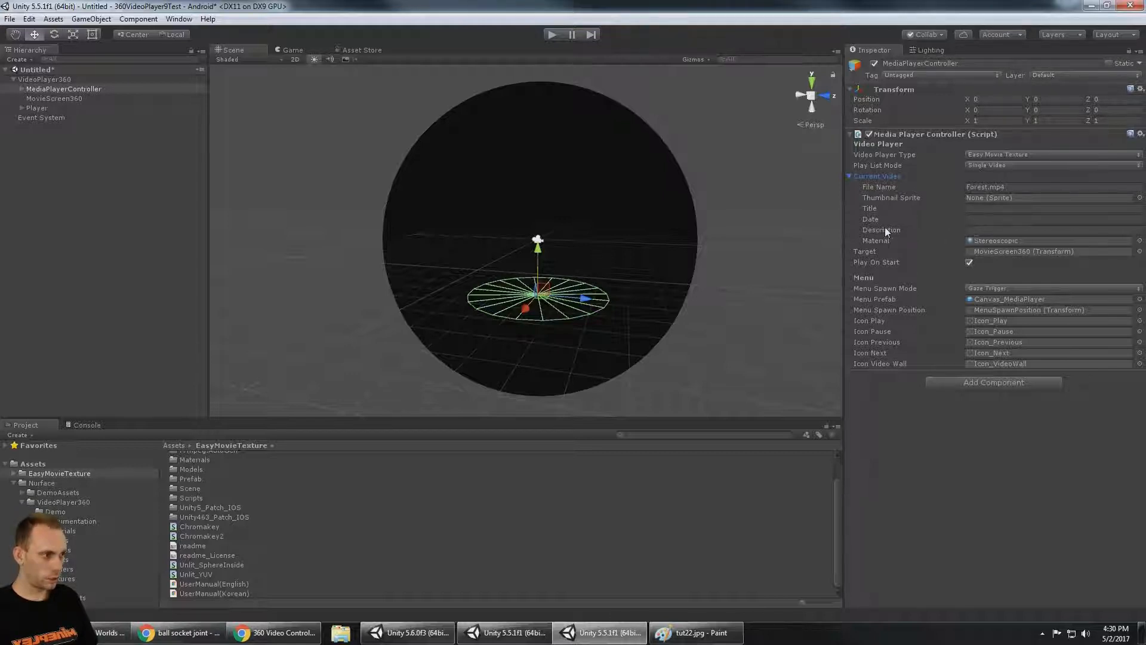
click(989, 188)
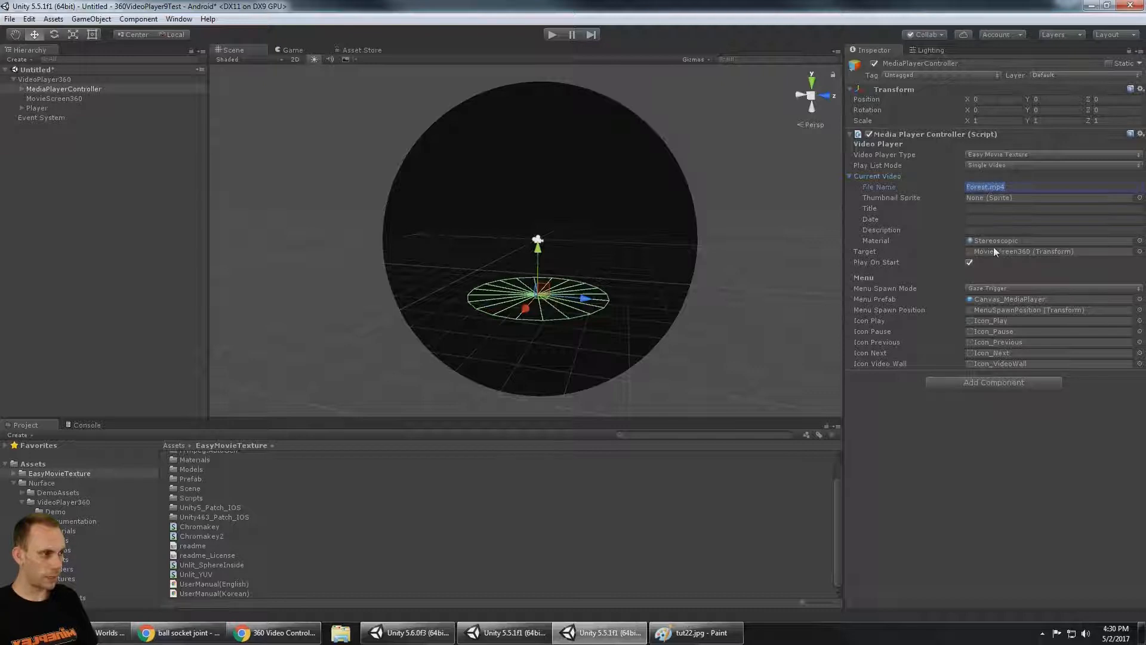
click(968, 241)
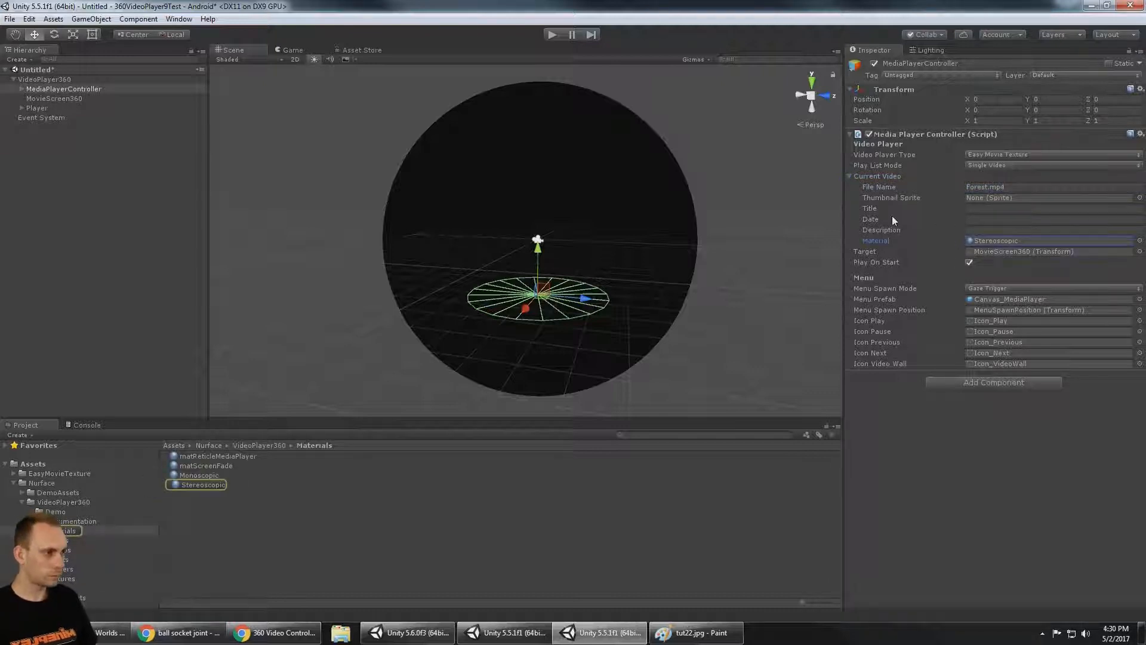
click(851, 176)
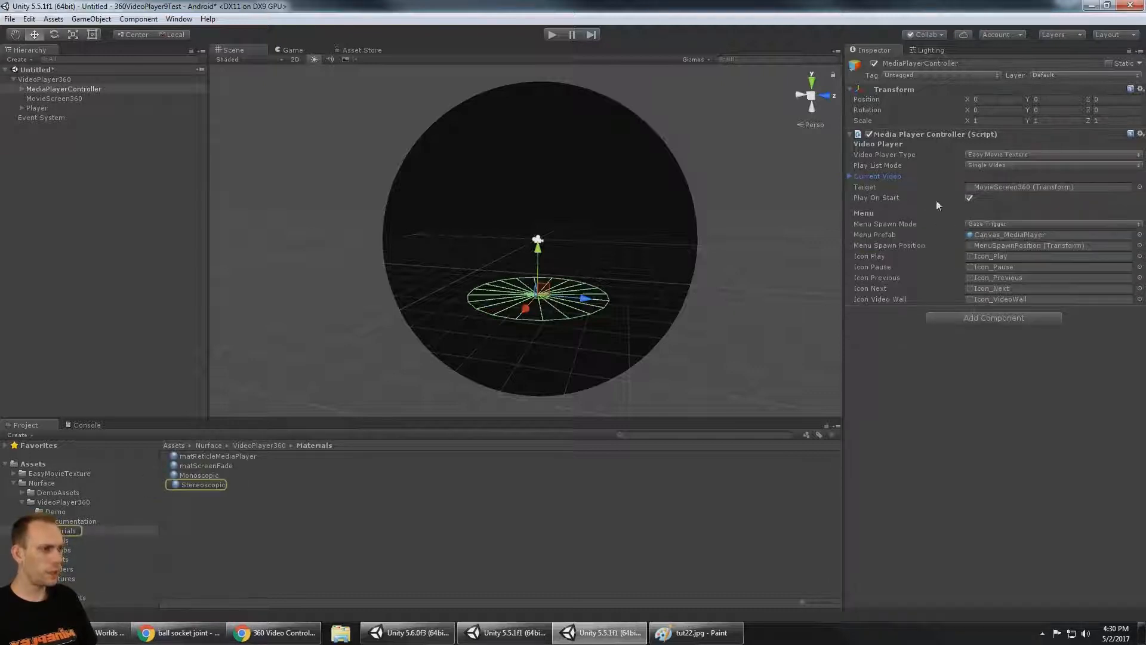
click(1001, 187)
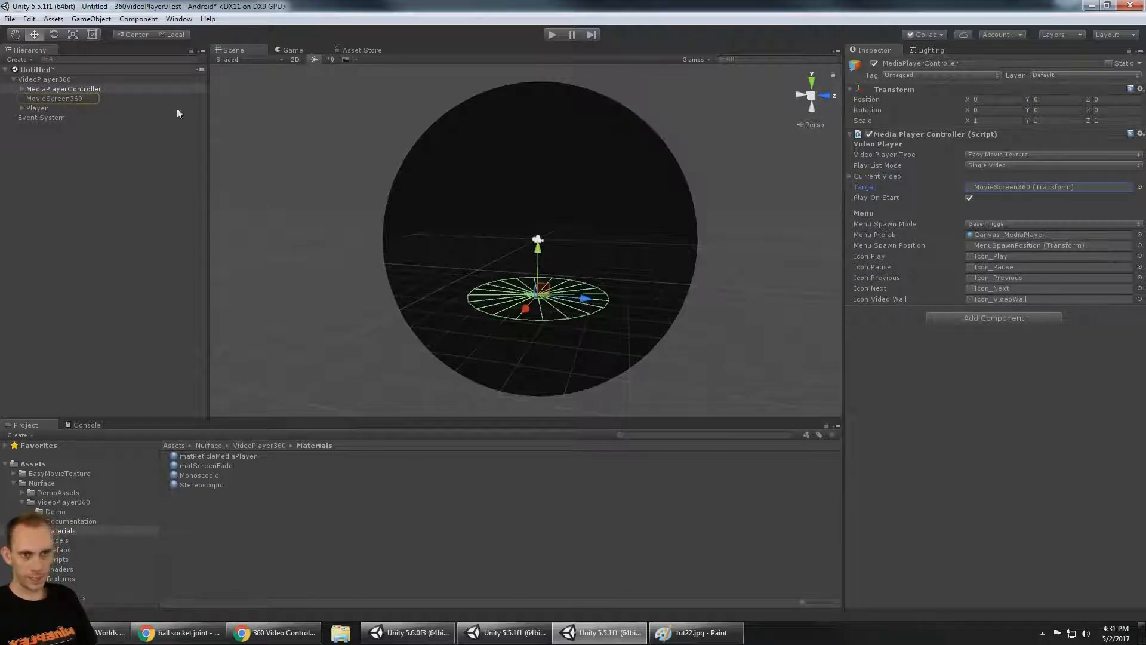
click(73, 97)
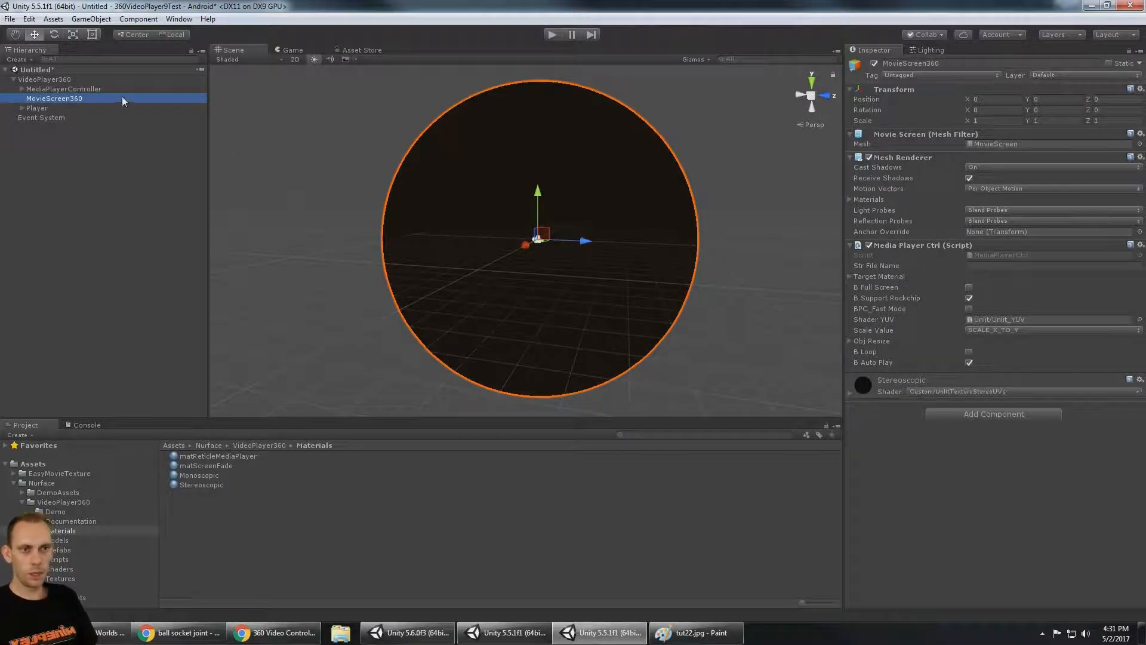
click(109, 88)
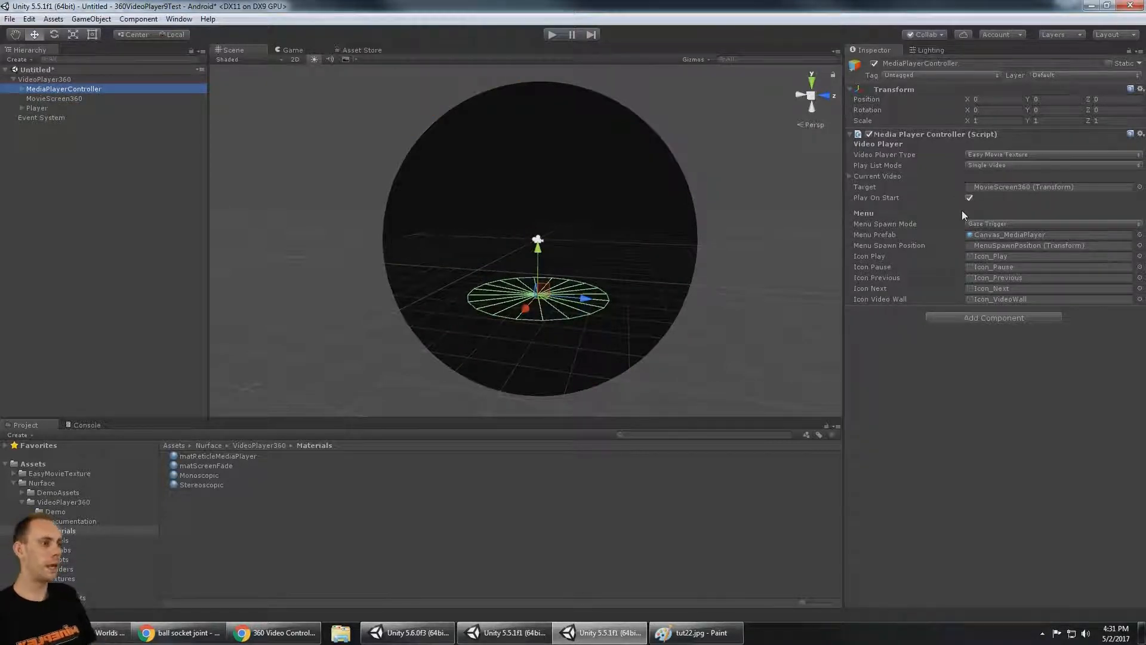
Review the Menu Spawn Mode options, reveal the Player's camera objects and inspect the Trigger_Menu collider under MediaPlayerController
click(1008, 223)
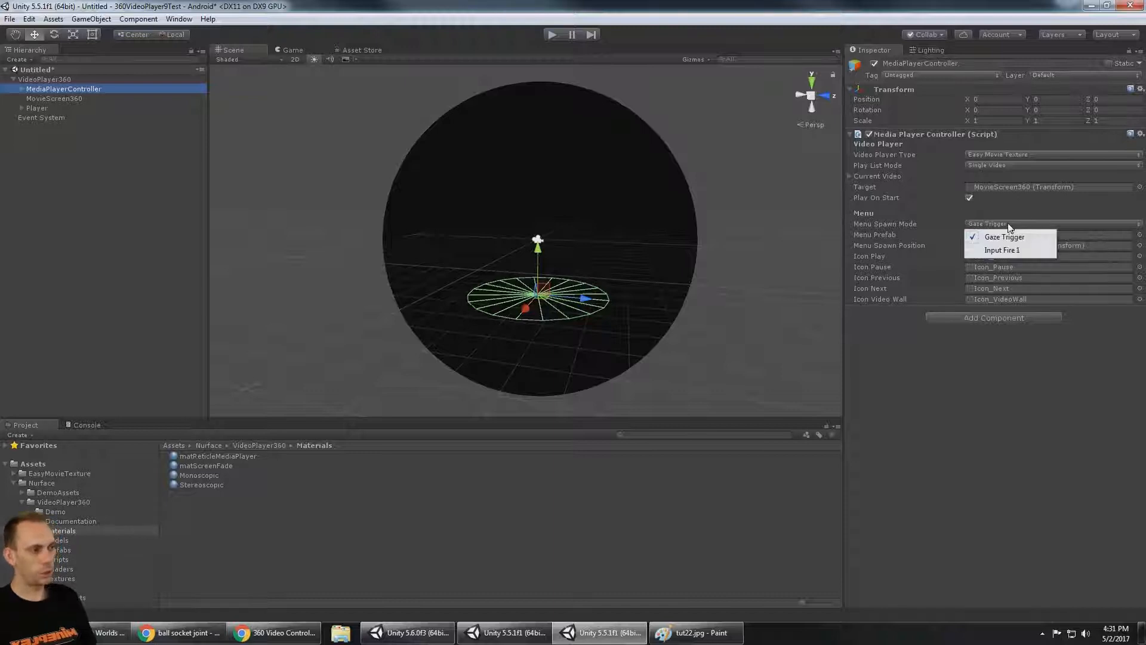
click(778, 5)
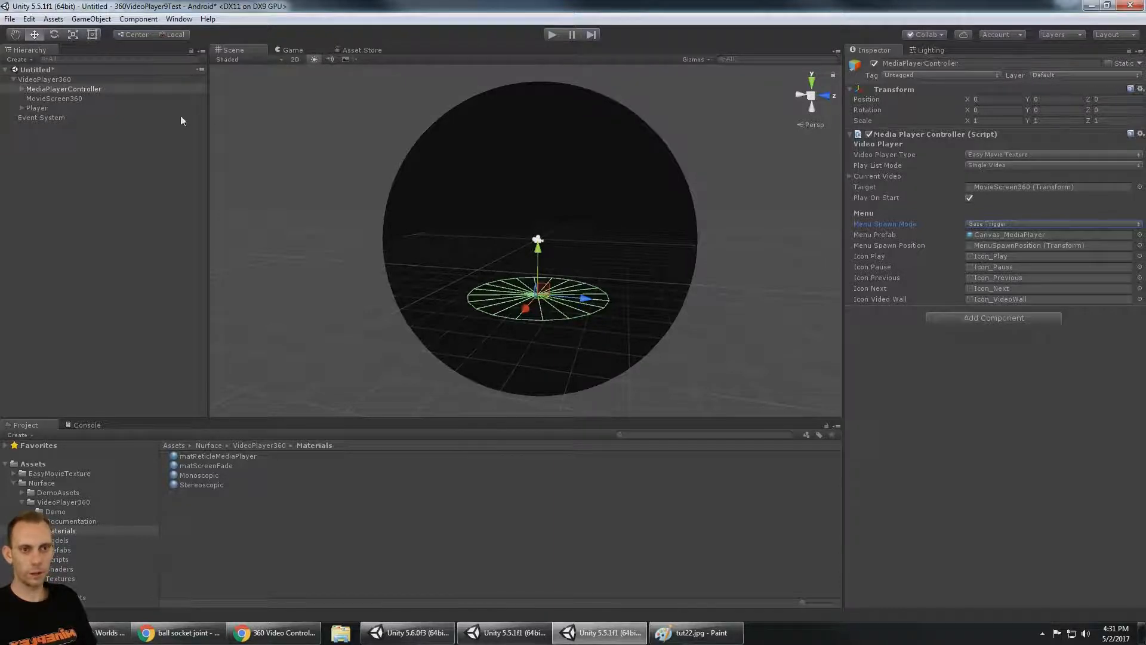
click(21, 108)
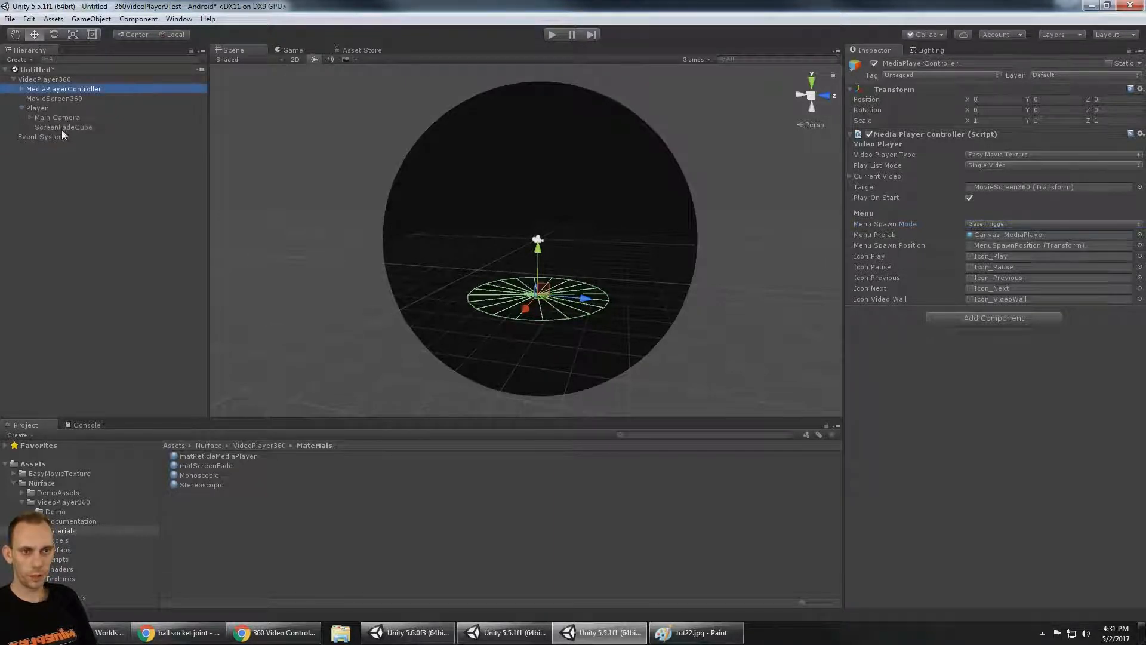
click(30, 117)
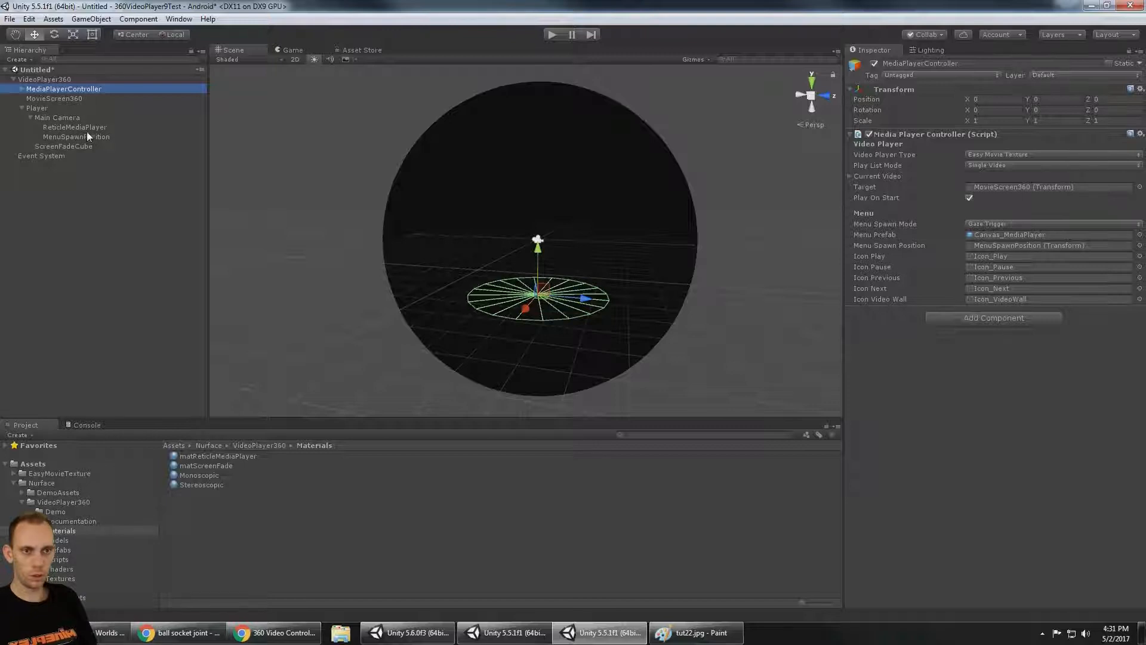
click(22, 89)
click(49, 98)
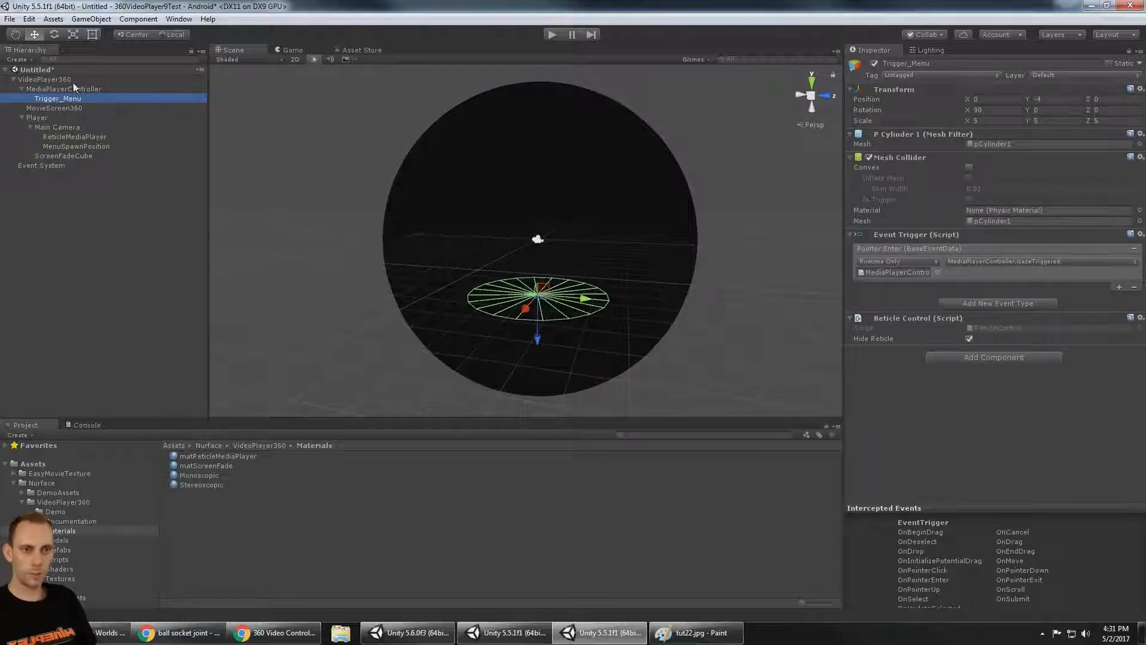
alt+drag(660, 205, 572, 230)
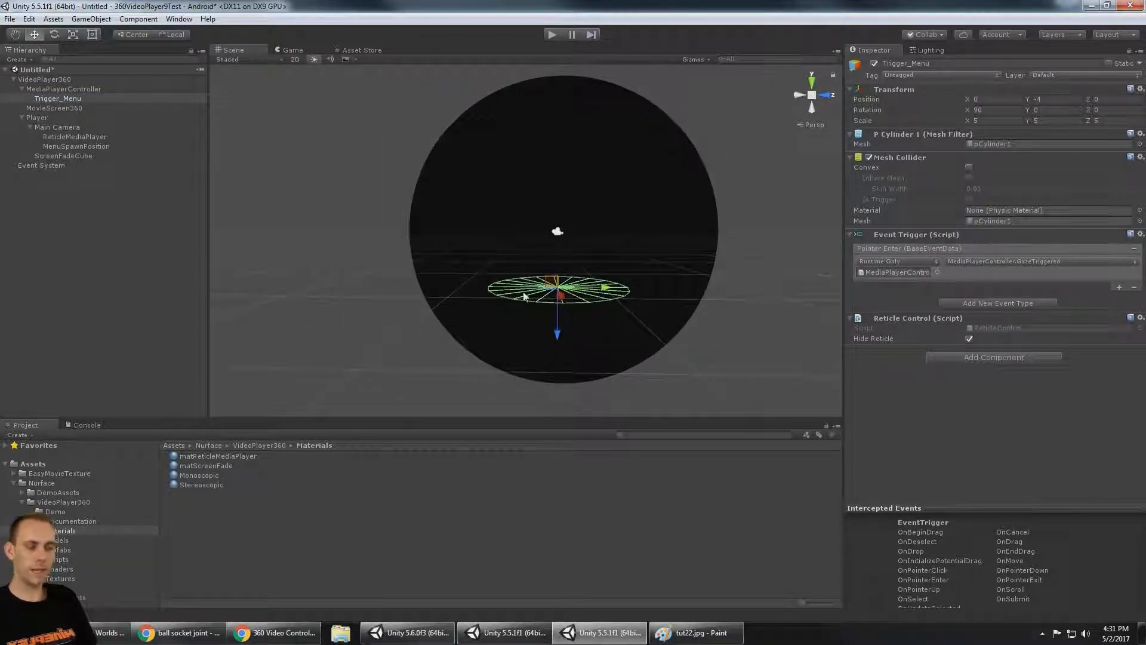
Set MediaPlayerController's Menu Spawn Mode to Input Fire 1
click(80, 88)
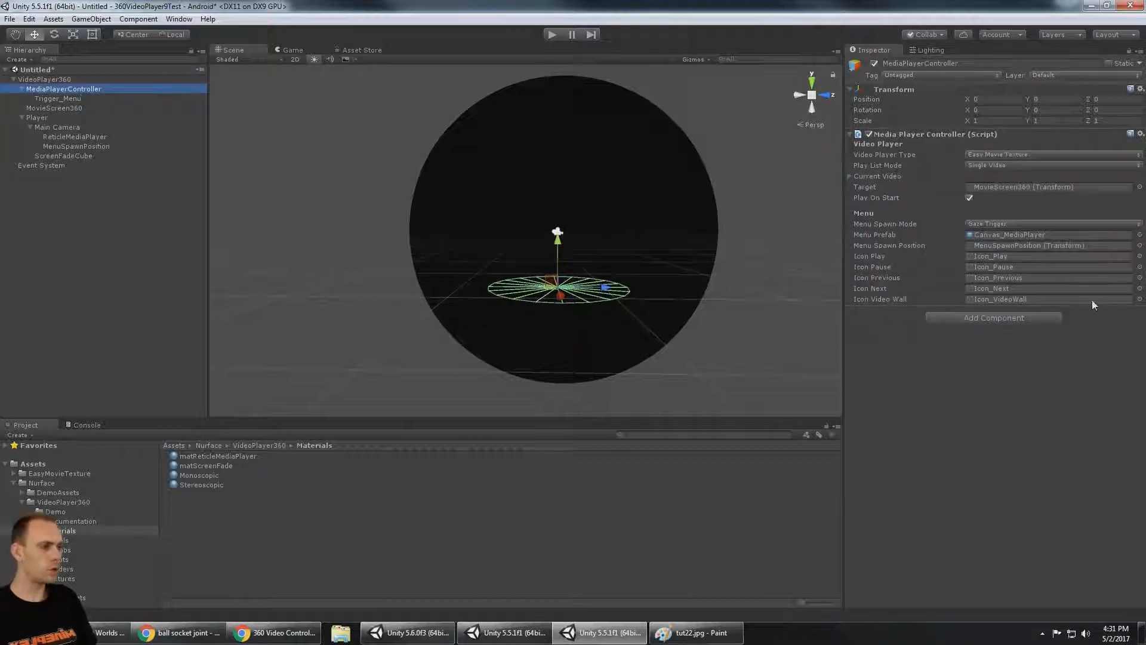
click(1010, 226)
click(1019, 250)
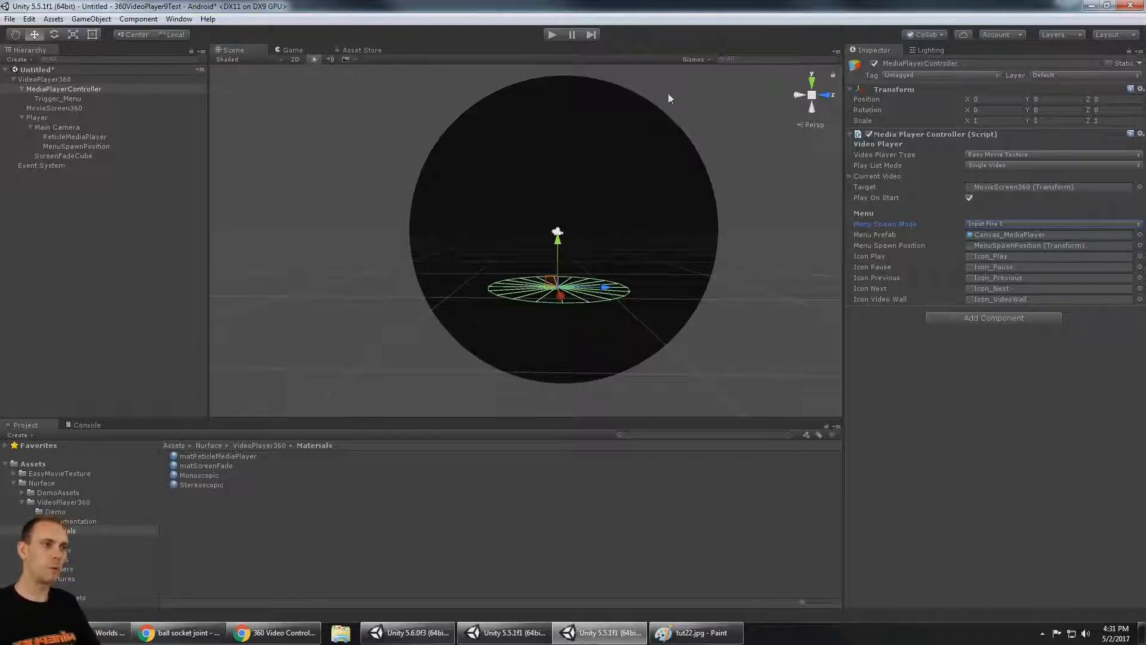
Play-test the Input Fire 1 mode by toggling the playback menu in different viewing directions, and stop playback
click(552, 35)
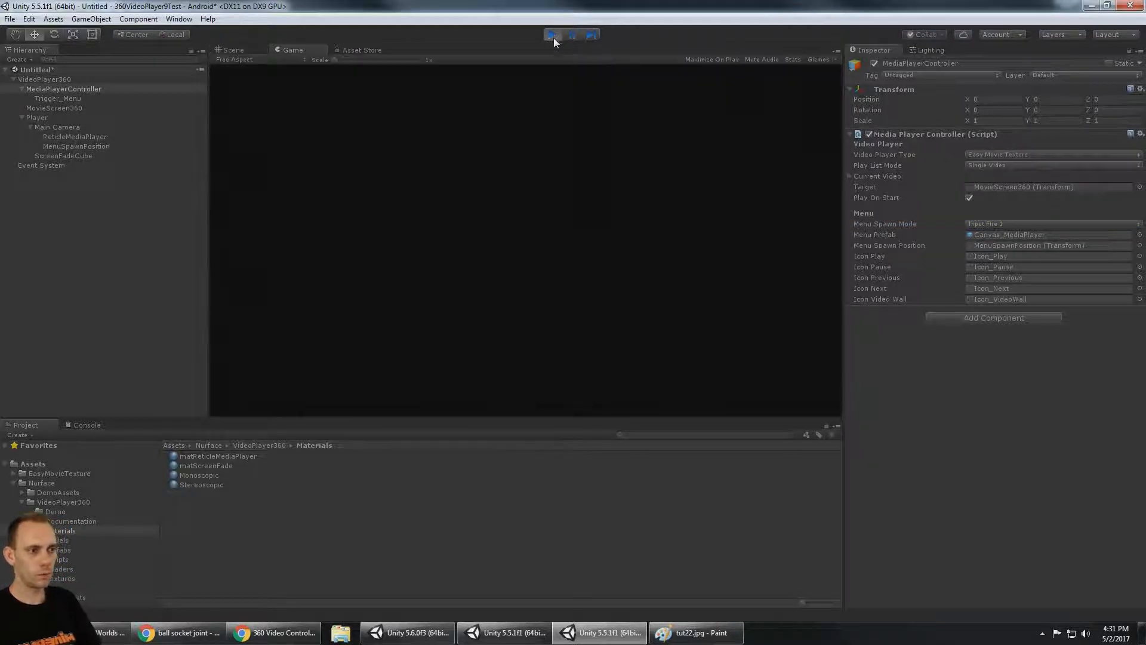
click(603, 232)
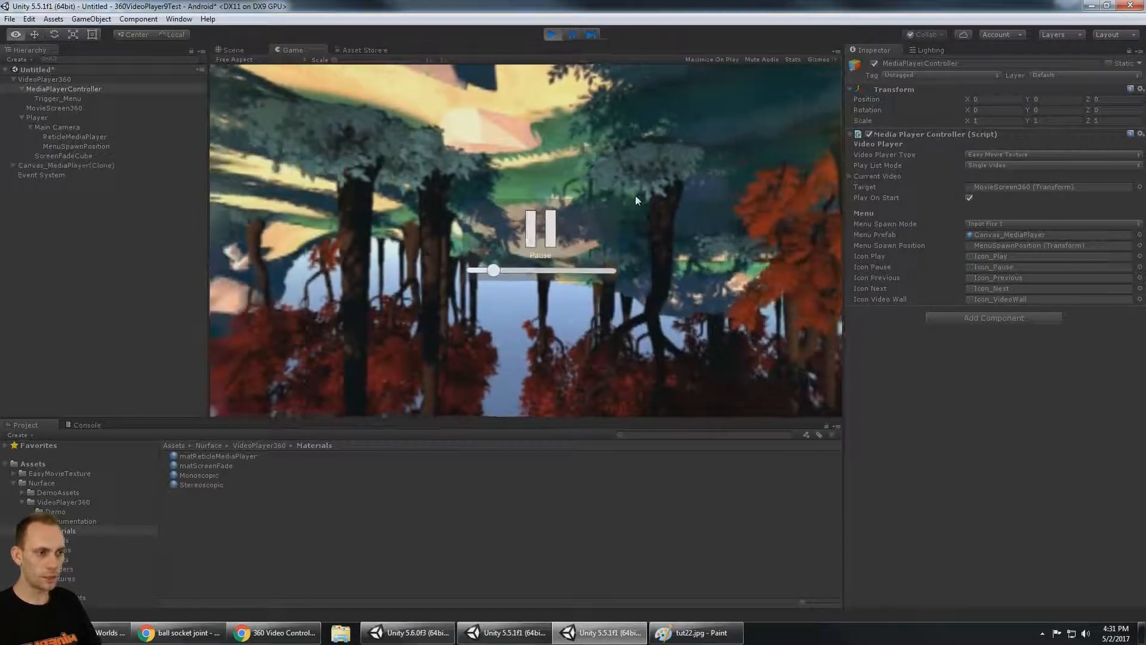
alt+click(643, 191)
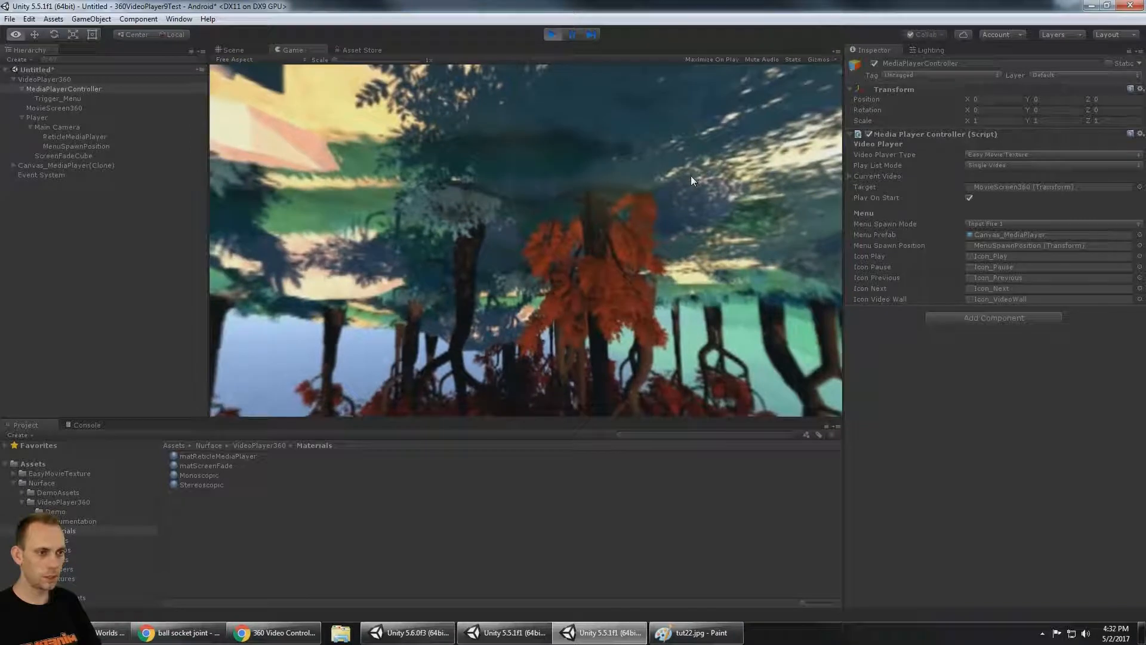
alt+click(686, 184)
alt+click(657, 116)
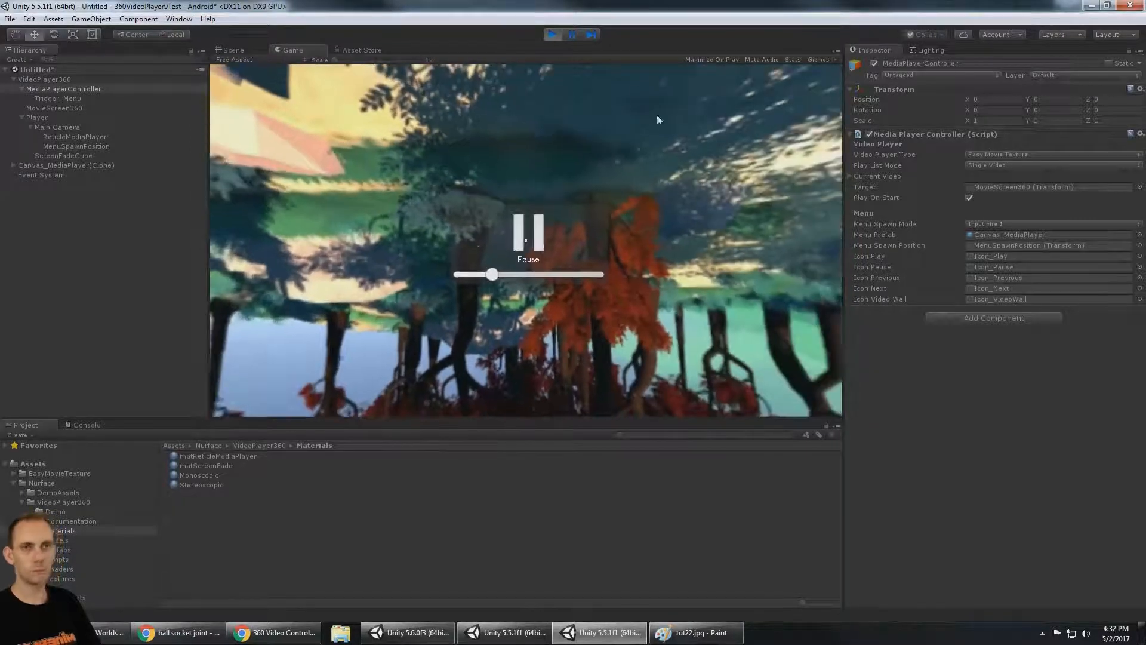
click(551, 34)
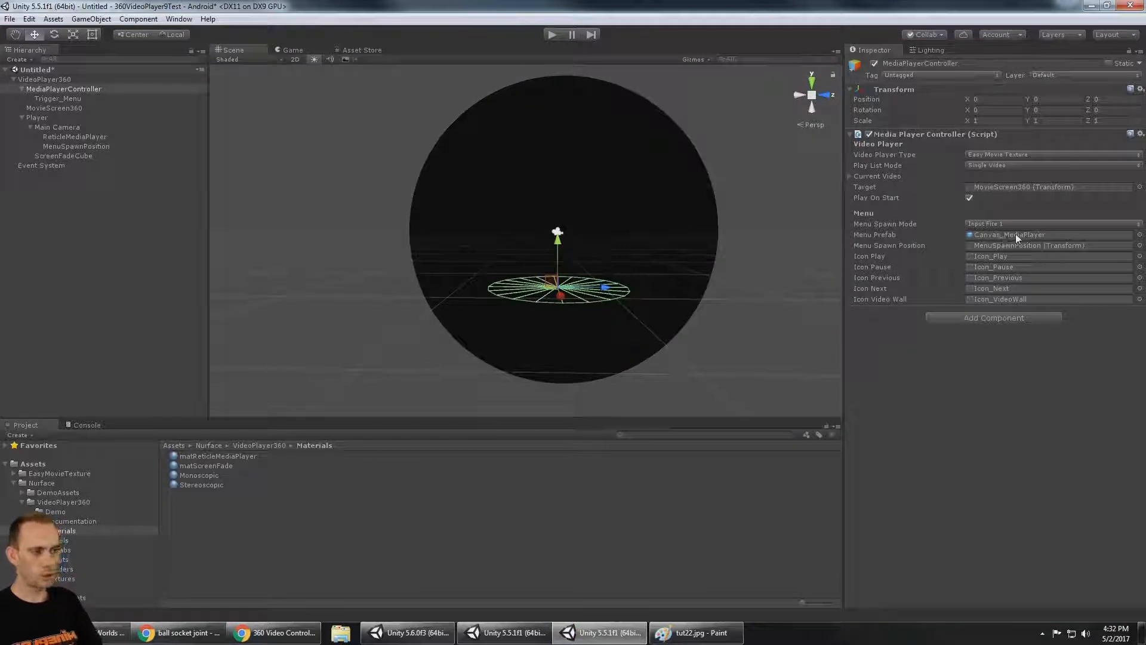
Locate the Canvas_MediaPlayer menu prefab, play-test to inspect its spawned clone in the Scene view, and stop playback
click(1020, 234)
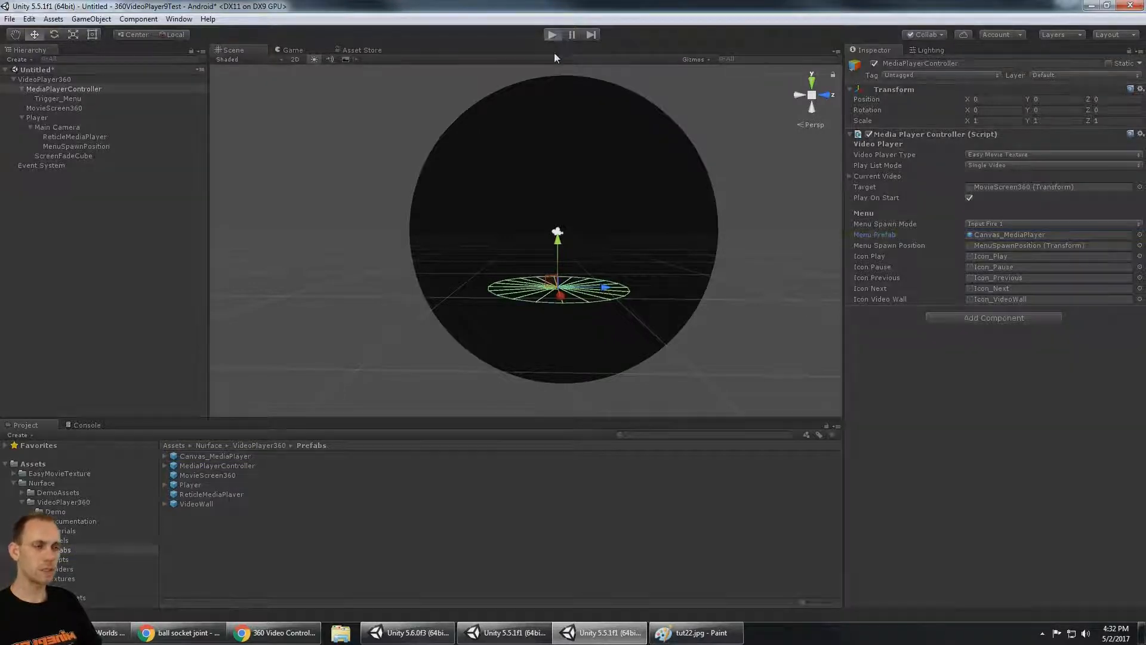
click(552, 34)
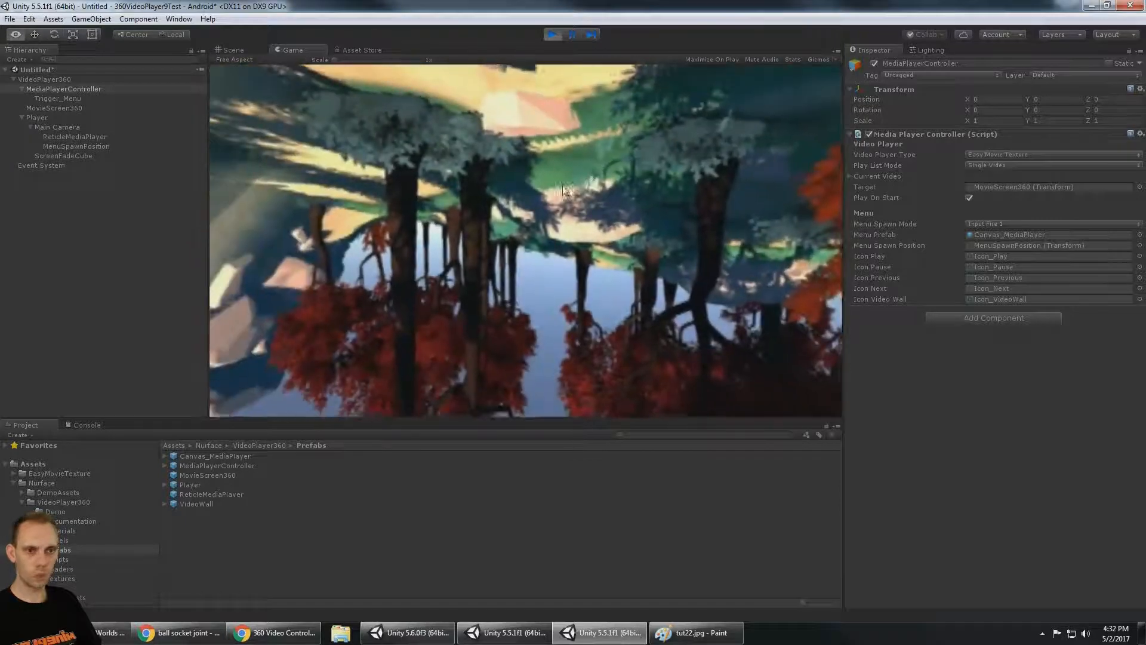
click(563, 190)
click(68, 165)
click(230, 51)
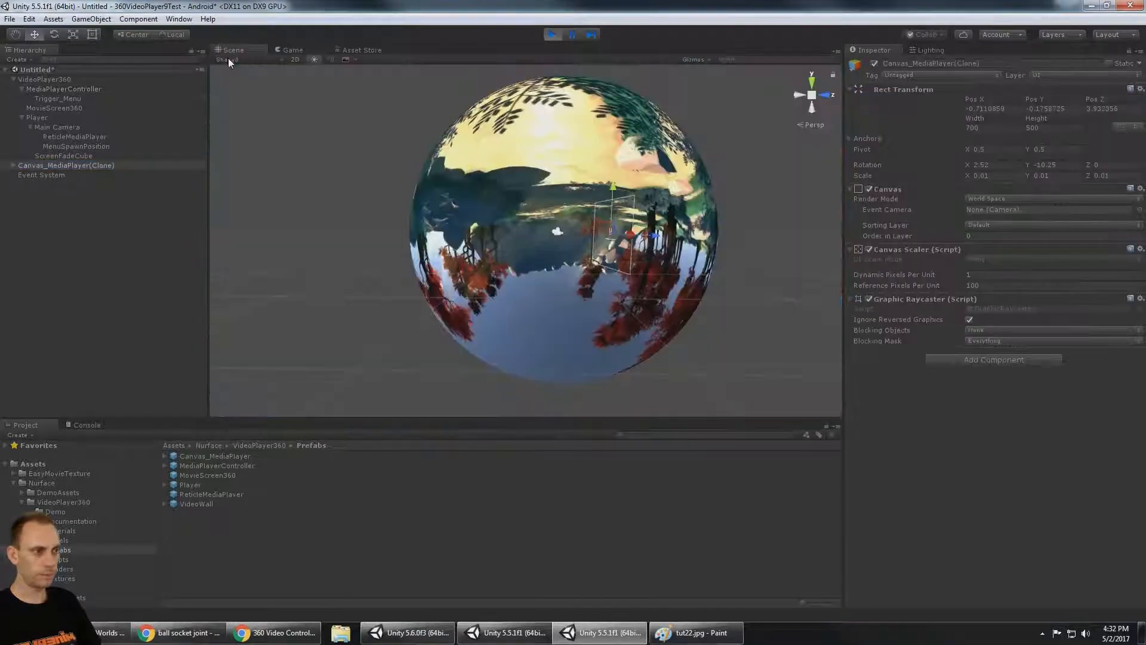
alt+drag(263, 149, 557, 206)
scroll(557, 206, up, 7)
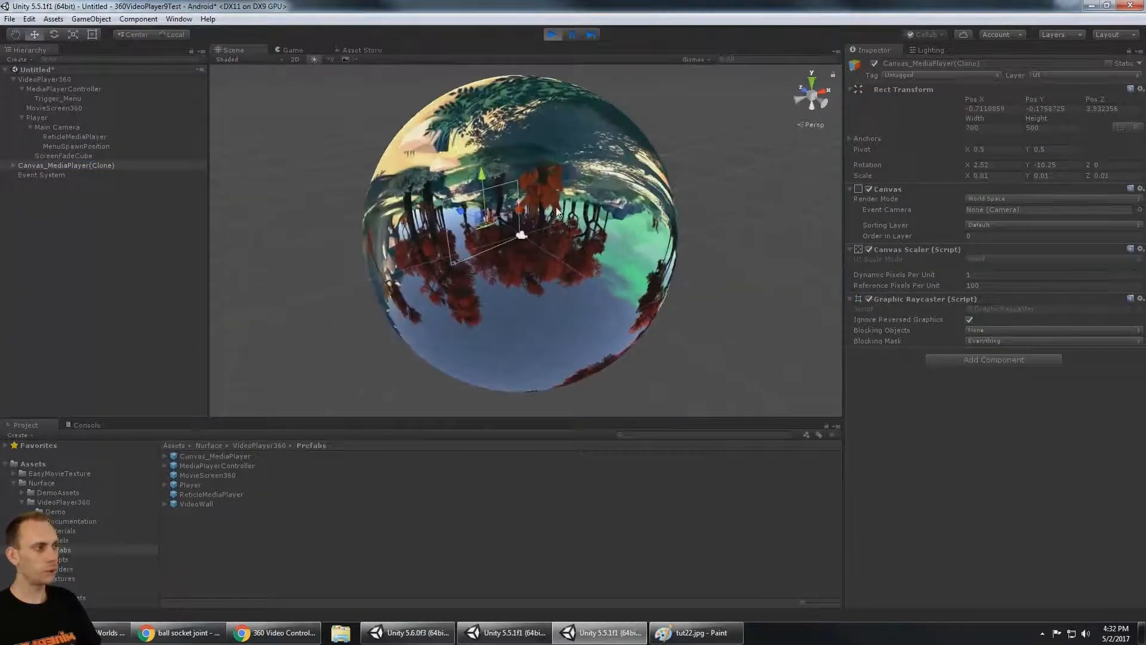
scroll(556, 206, up, 5)
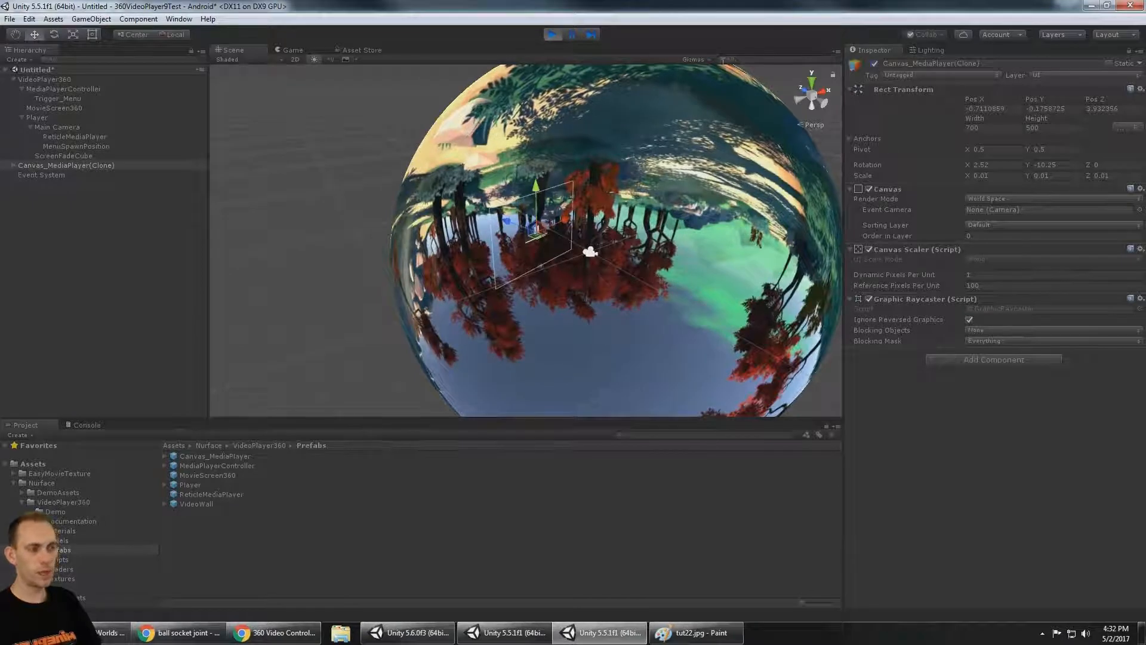
click(553, 34)
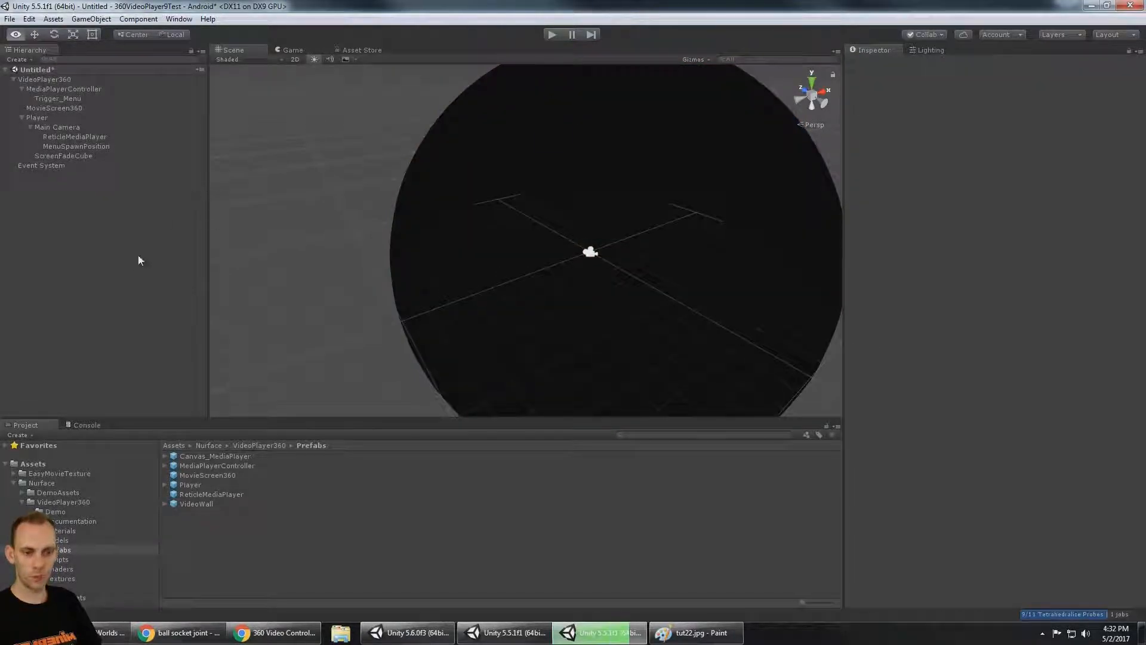
Examine the MenuSpawnPosition object referenced by MediaPlayerController and its placement in front of the Main Camera
click(56, 511)
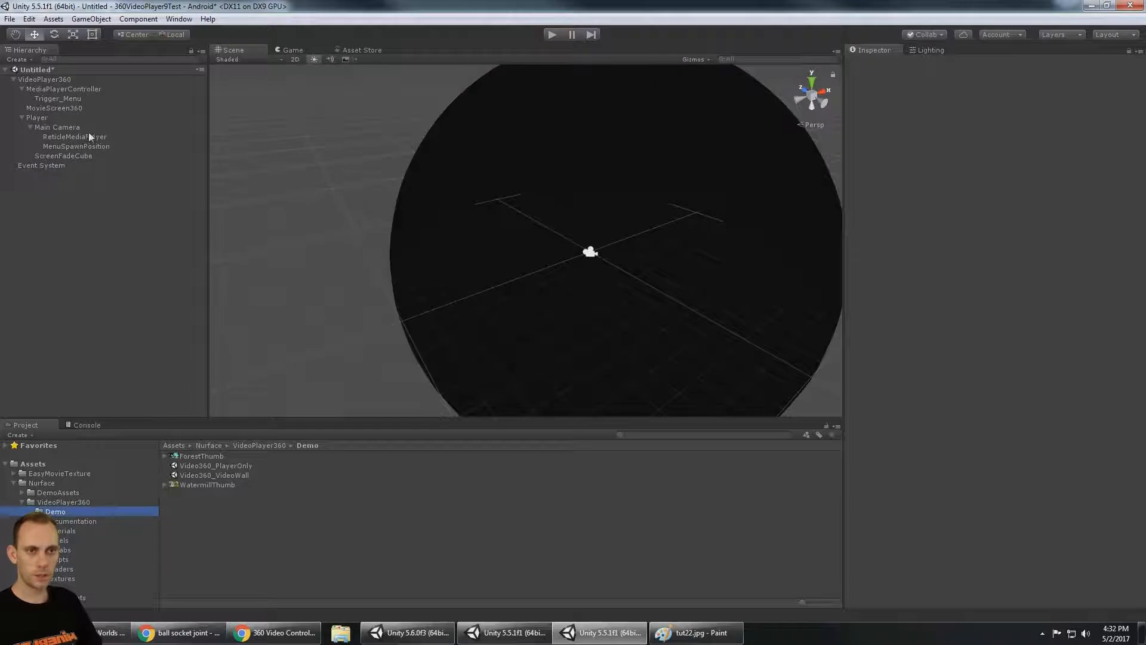
click(56, 89)
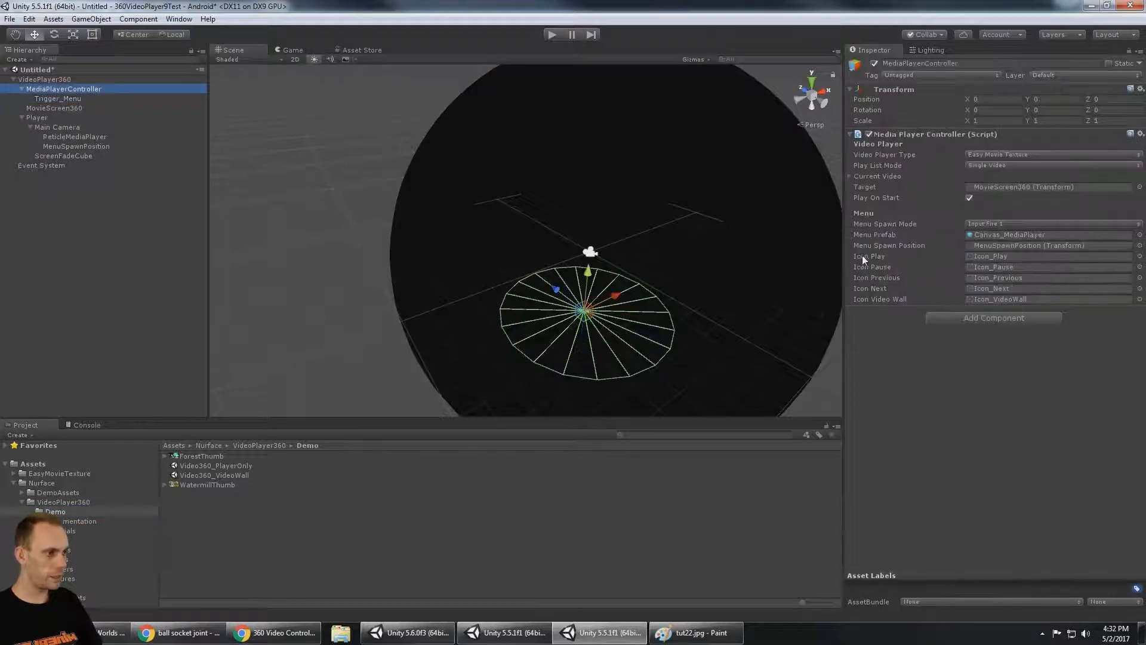
click(1001, 245)
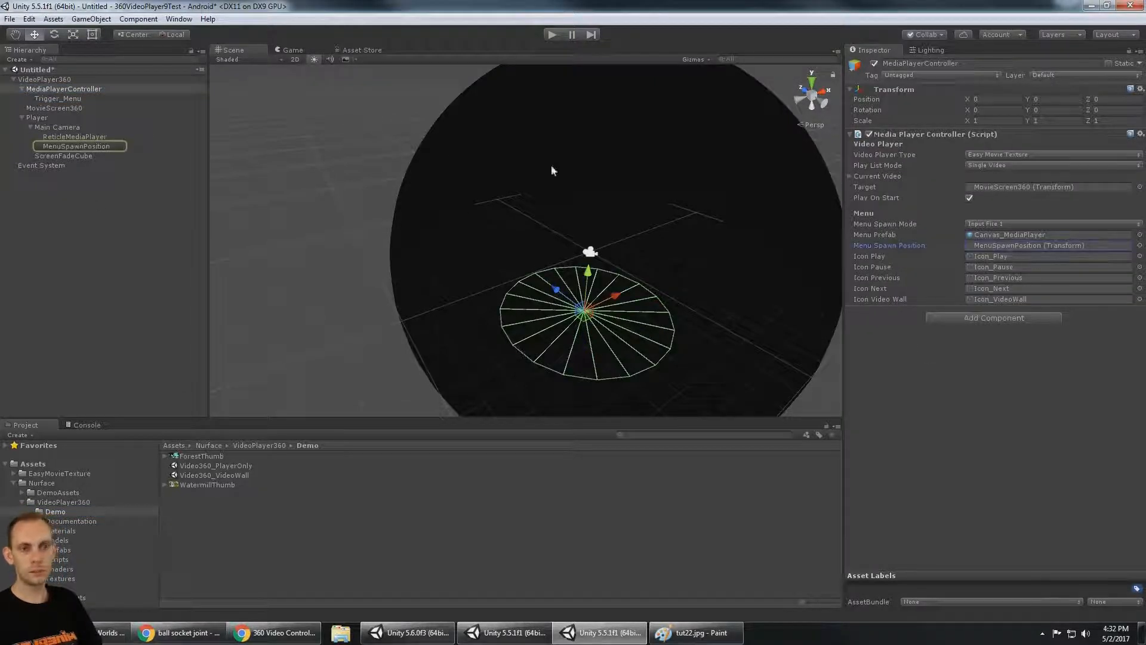
right_drag(540, 237, 300, 185)
double_click(75, 147)
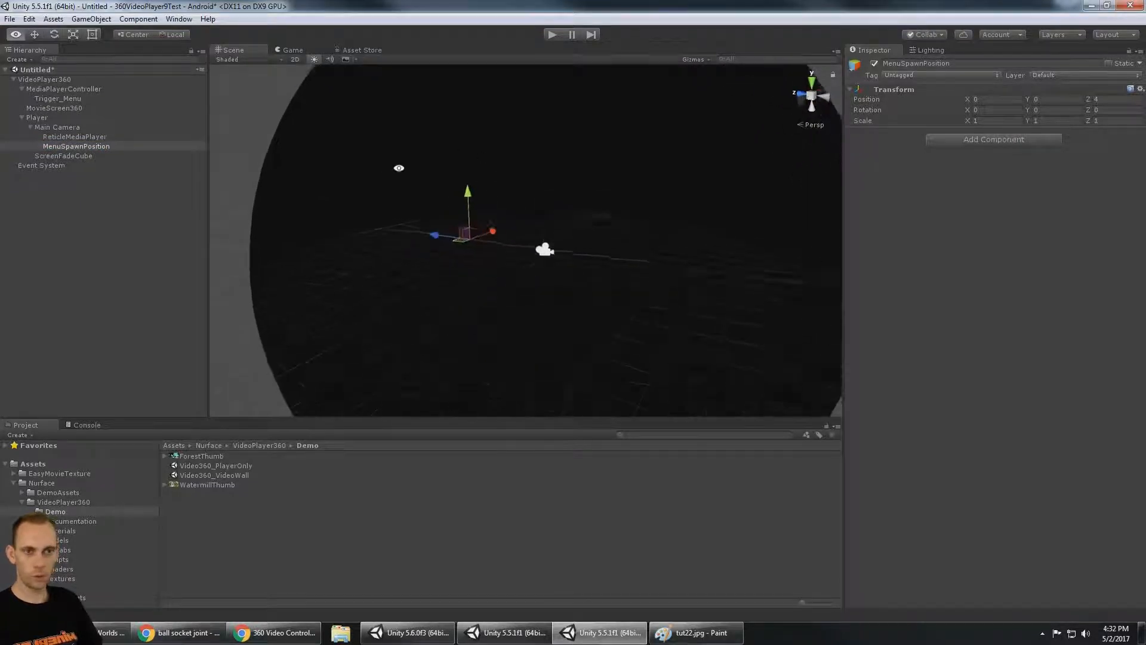
click(65, 90)
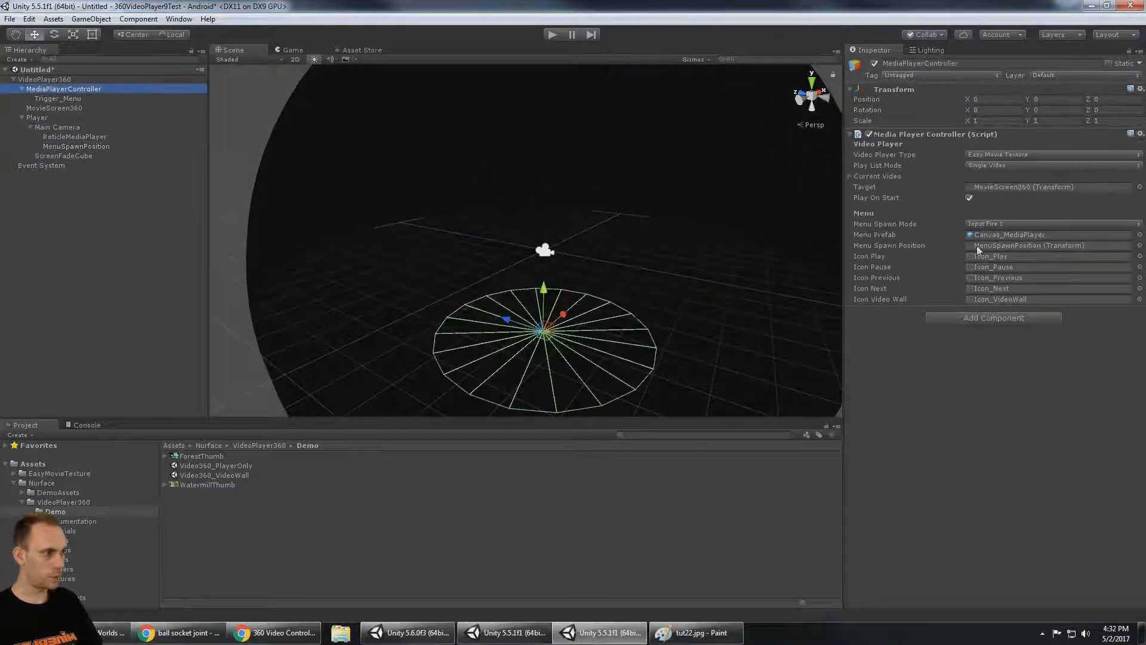
click(1032, 246)
click(114, 146)
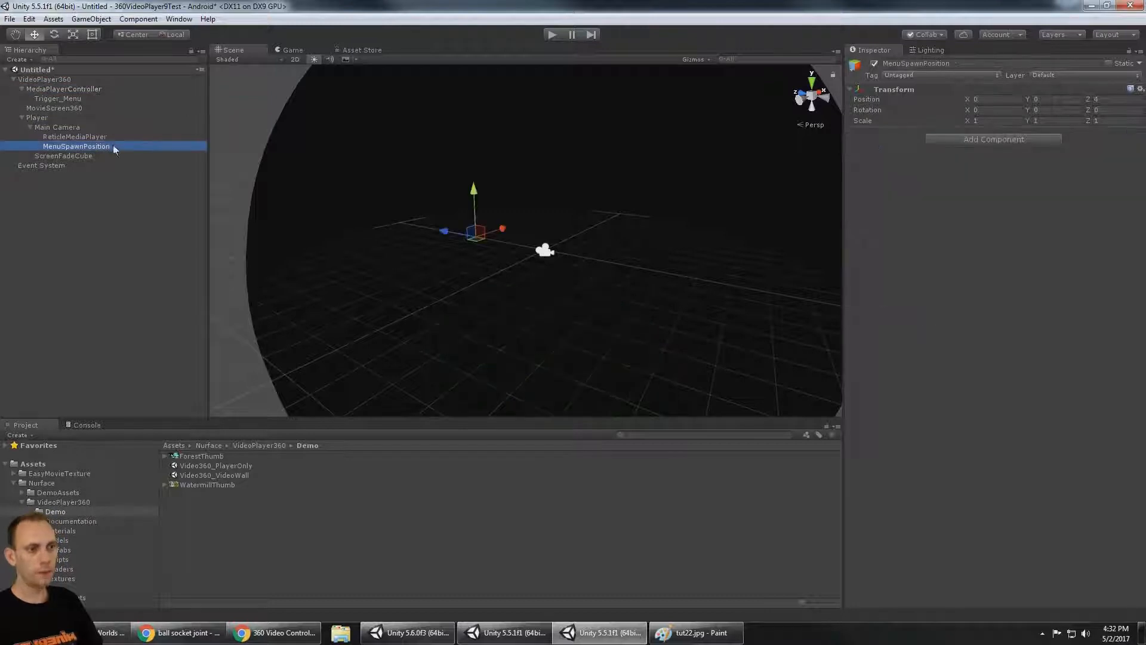
alt+drag(524, 179, 594, 120)
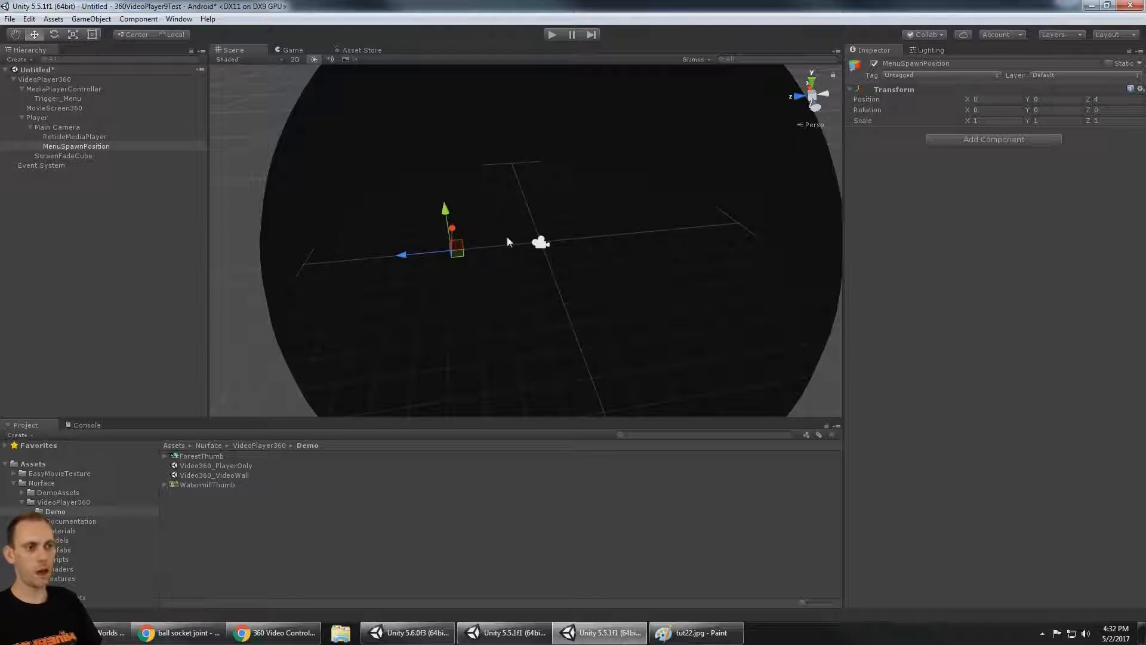
alt+drag(452, 255, 554, 58)
alt+drag(544, 112, 540, 37)
Play-test to compare the spawned menu canvas with MenuSpawnPosition in the Scene view, and stop playback
click(550, 35)
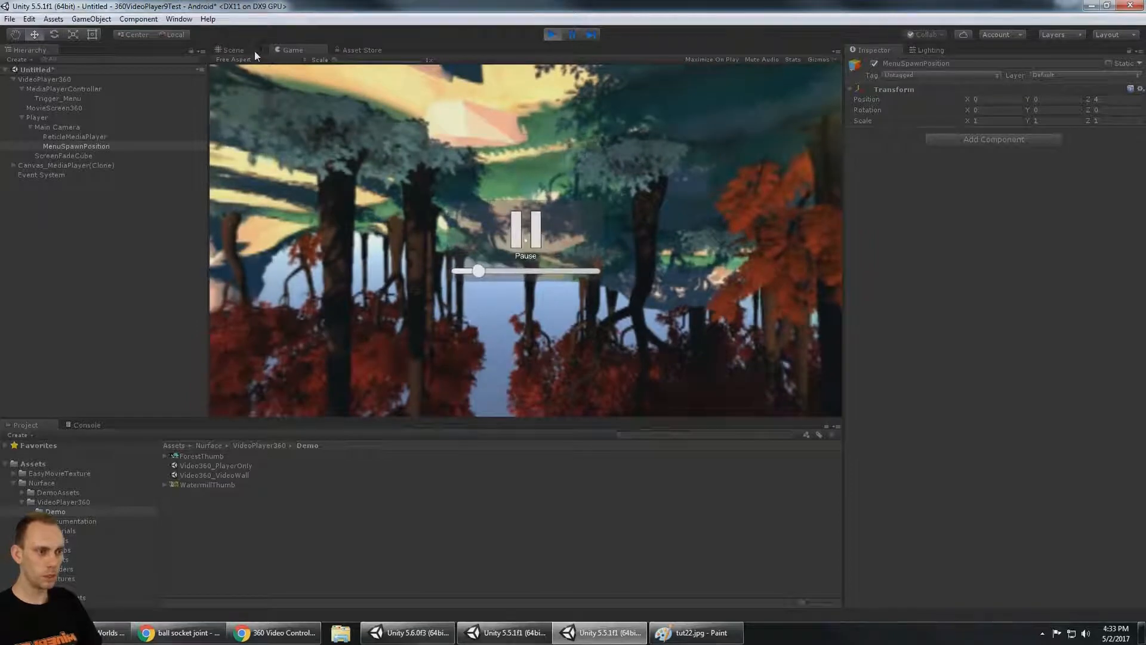
click(253, 50)
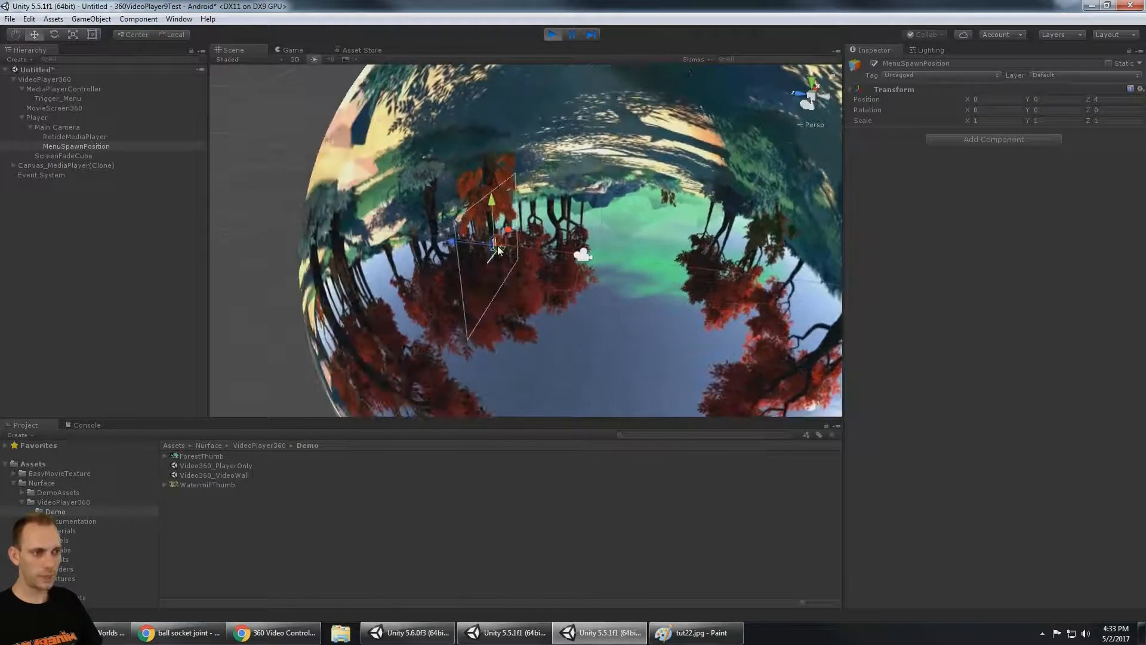
alt+drag(529, 269, 525, 325)
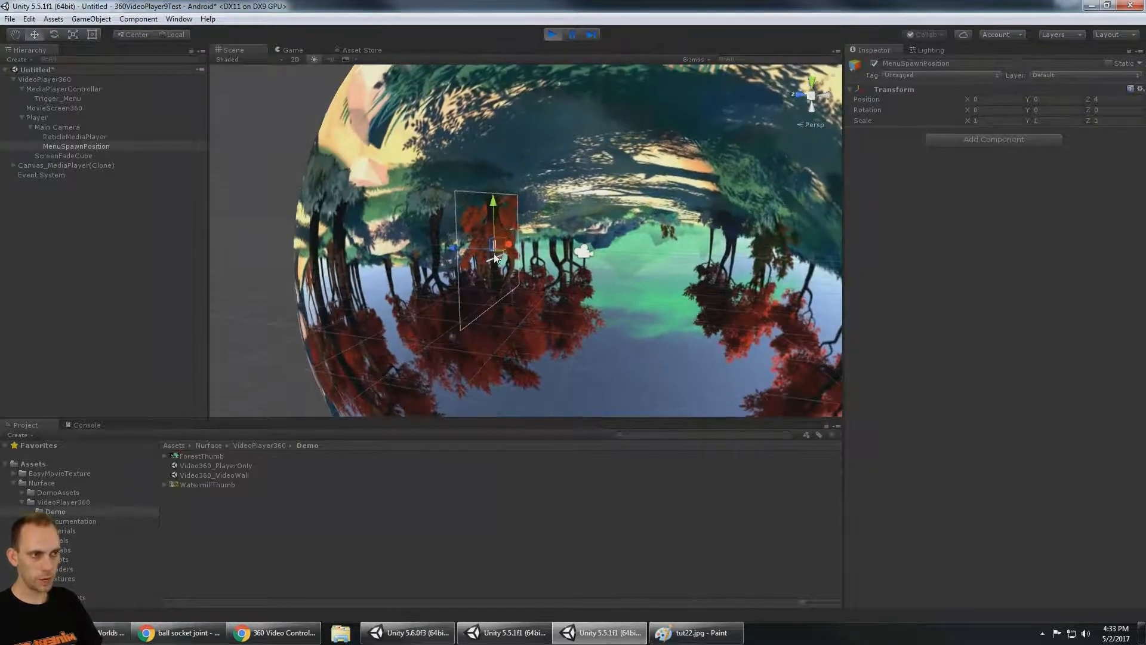
click(551, 35)
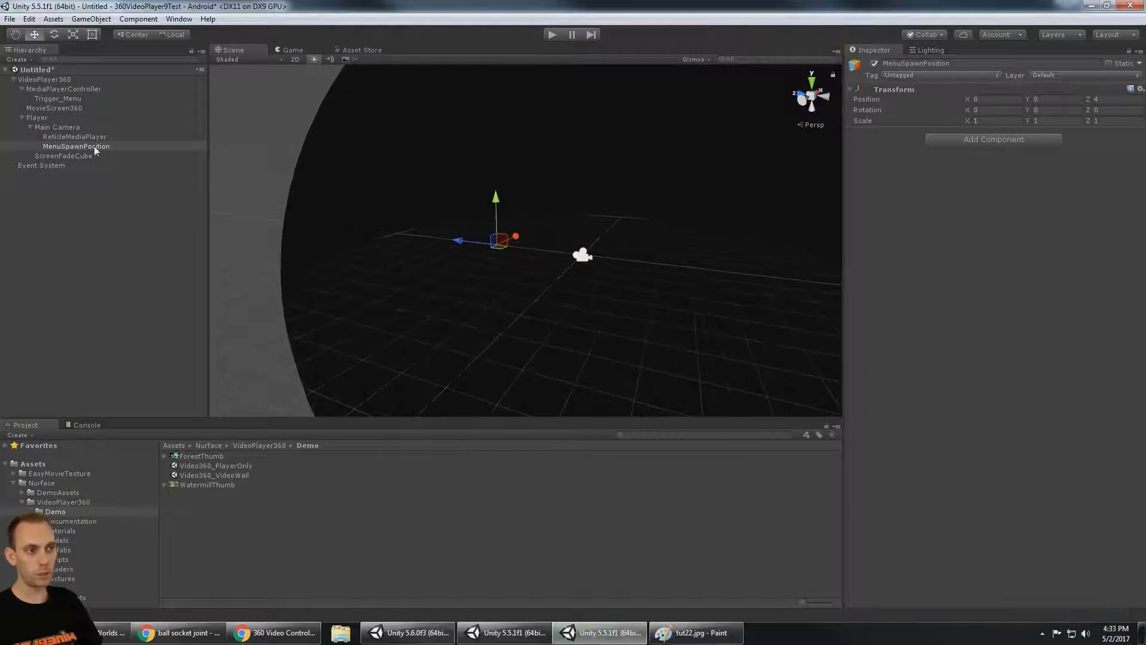
Try raising MenuSpawnPosition to about Y 3.91 in a play test, and undo the move
drag(502, 199, 517, 123)
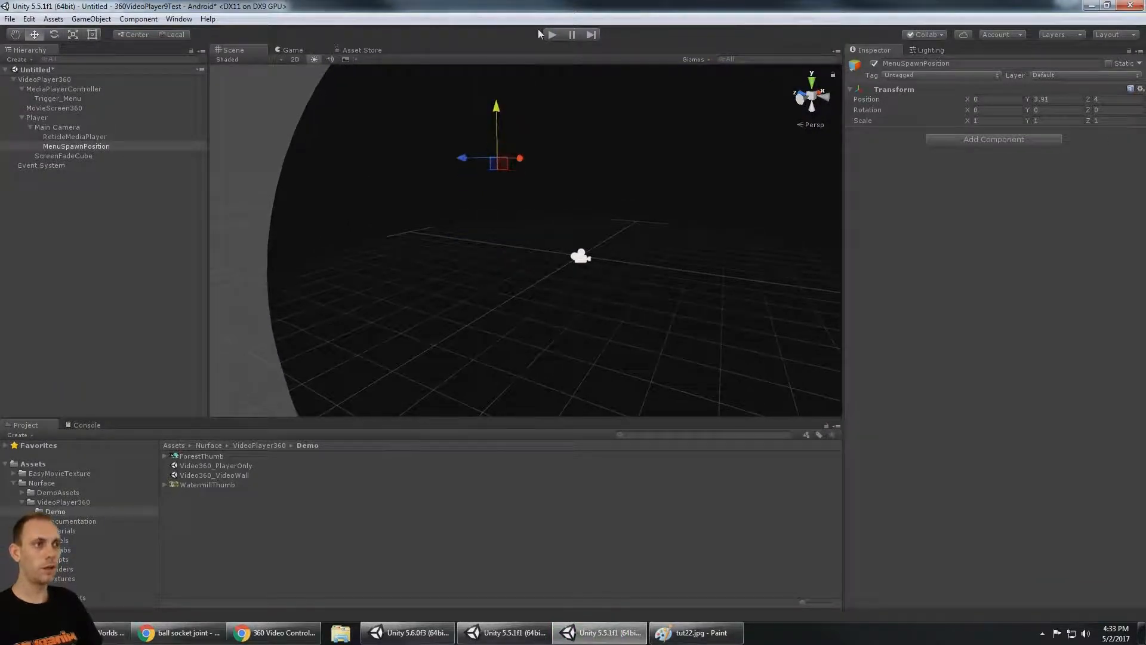
click(552, 34)
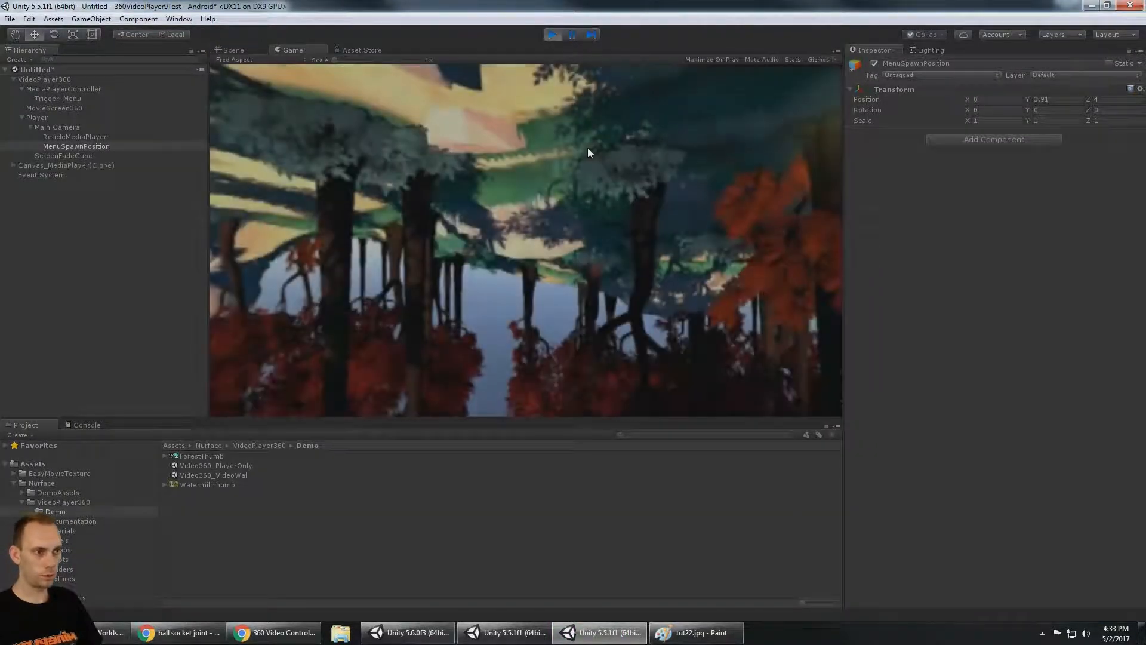
key(alt)
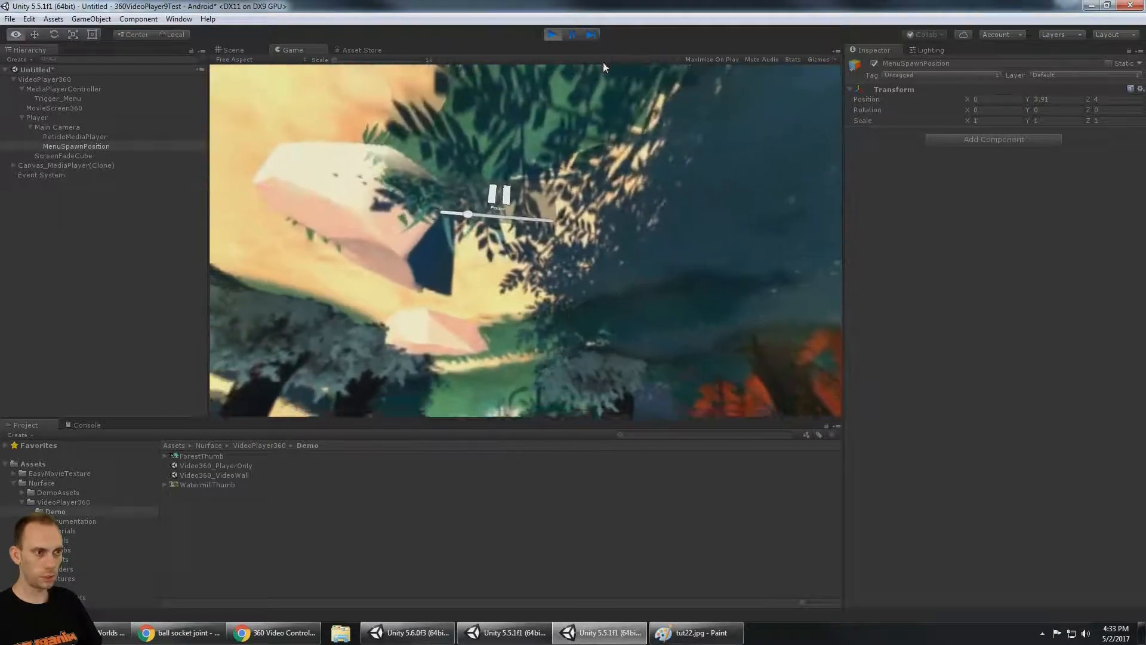
click(552, 35)
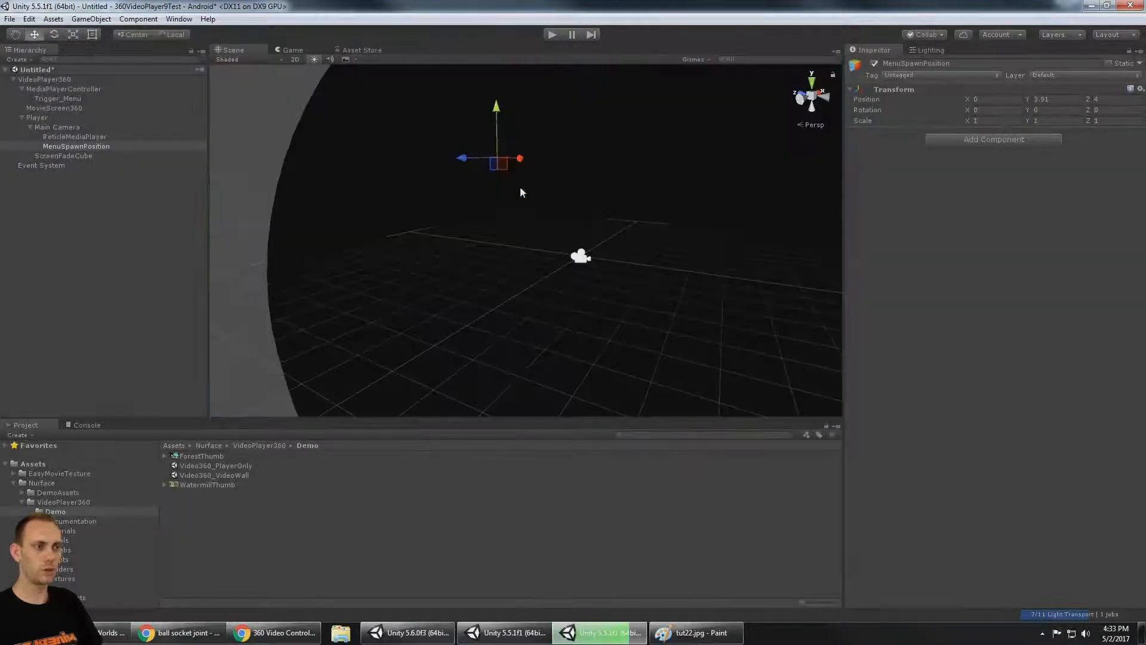
key(ctrl+z)
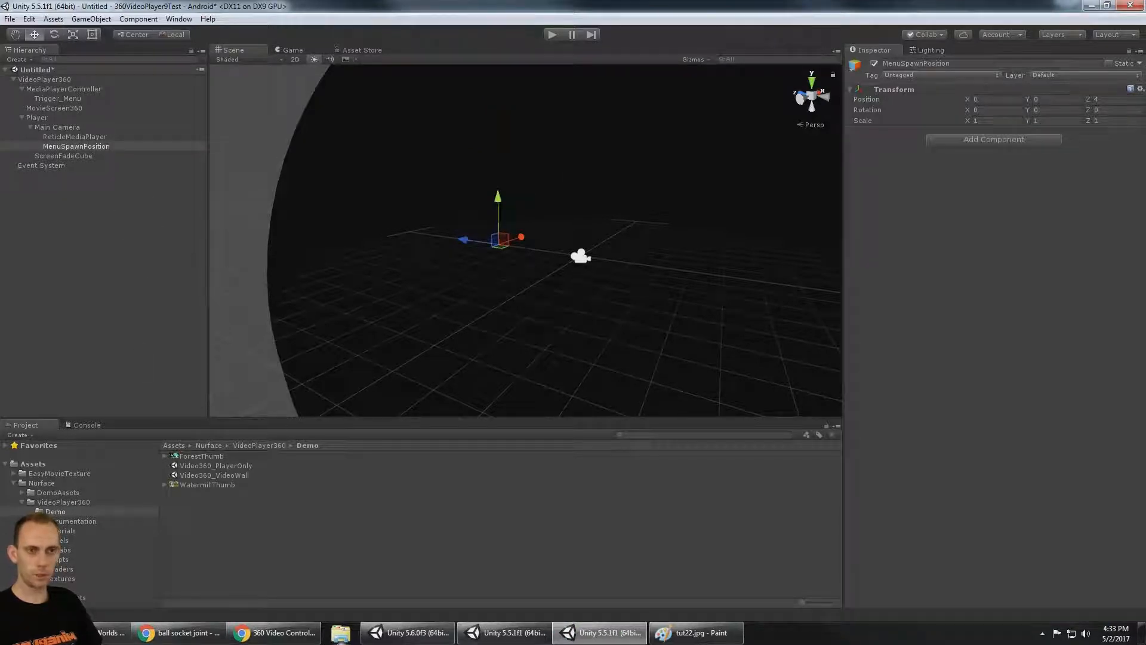
Review the MediaPlayerController's menu icon settings, play-test to compare them with the spawned playback menu, and stop playback
click(84, 89)
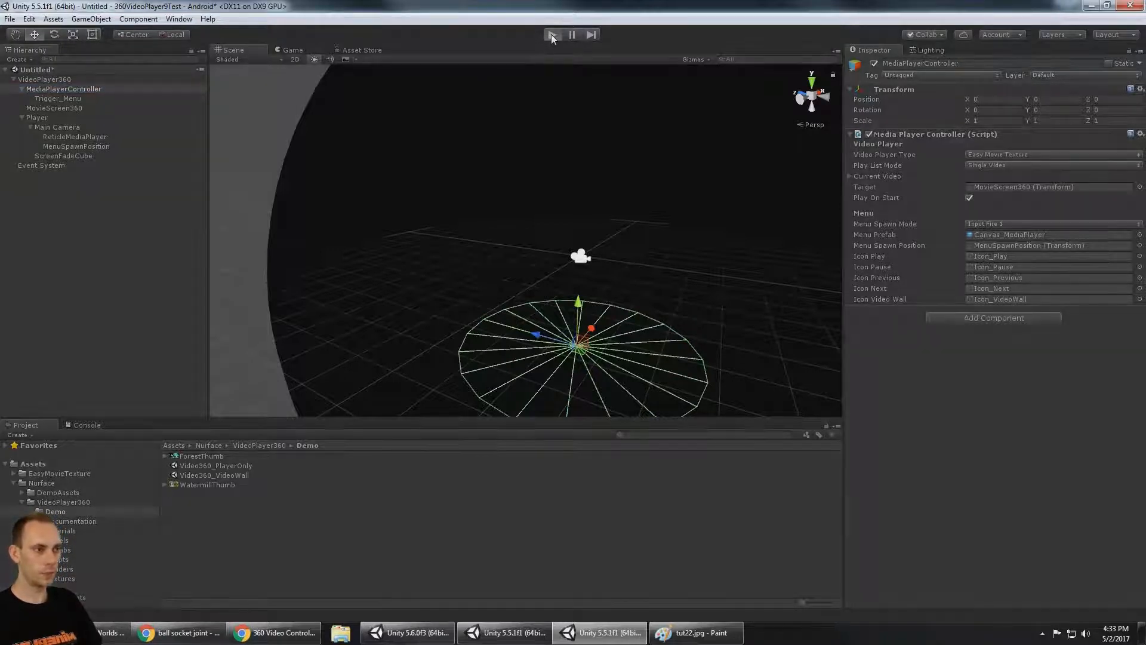
click(551, 35)
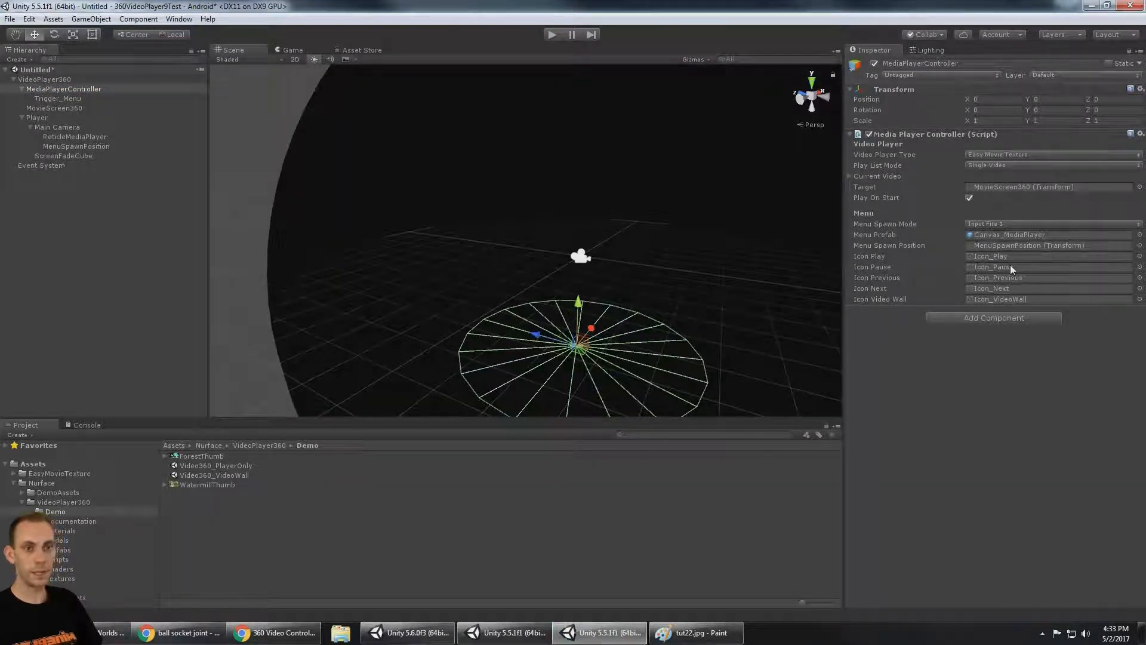
click(552, 34)
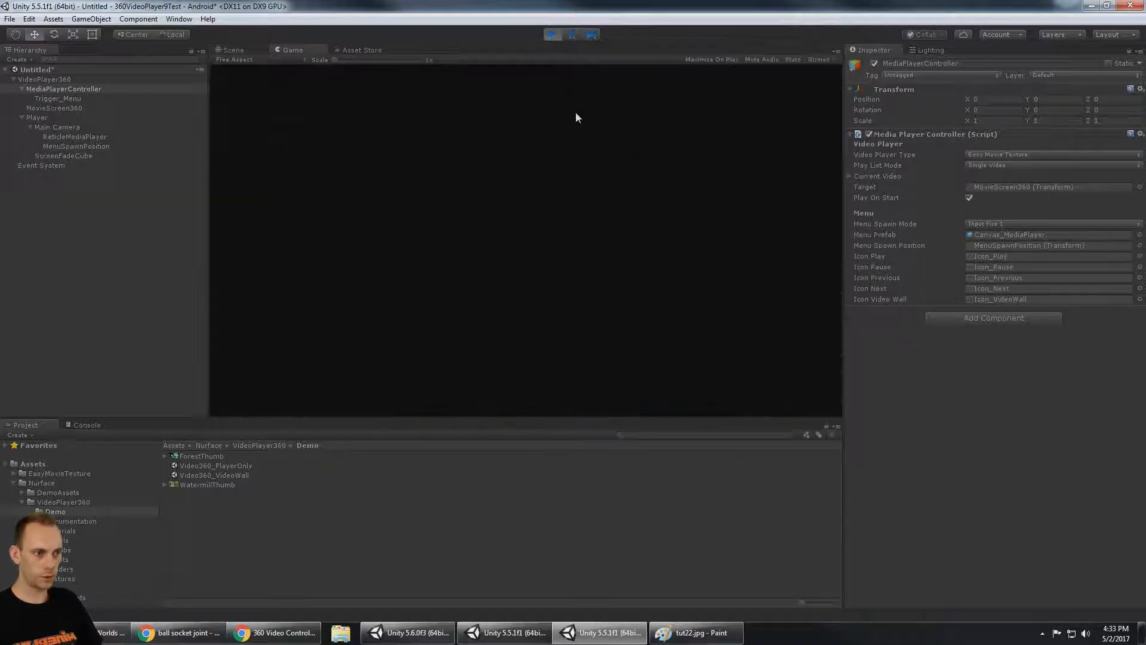
click(578, 144)
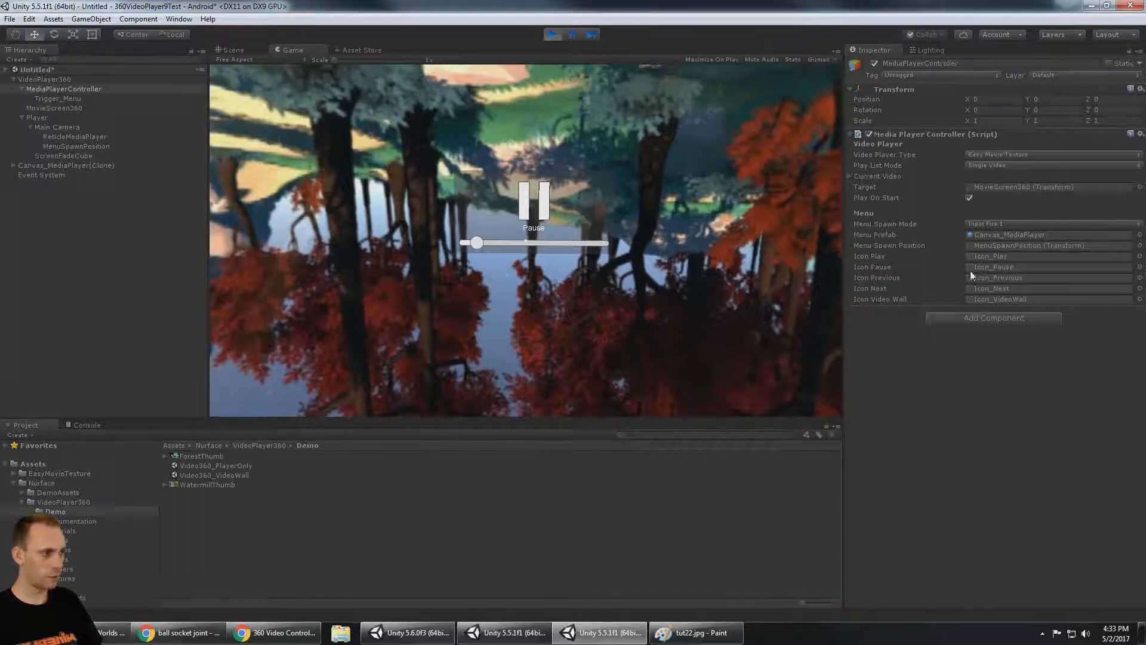
click(553, 35)
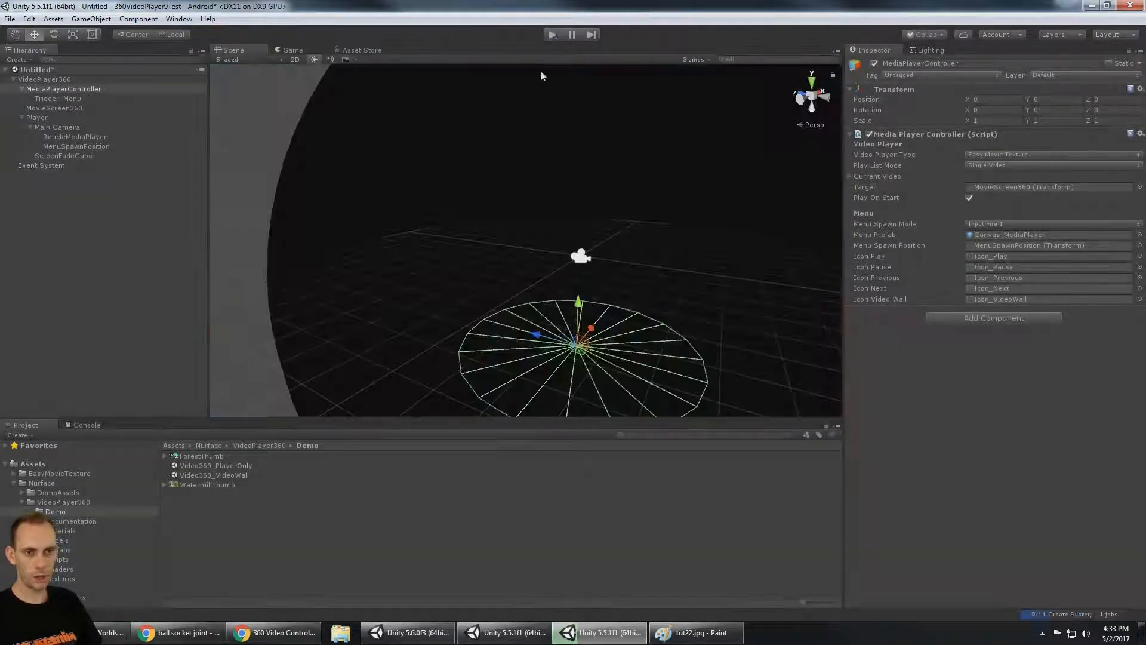
Delete VideoPlayer360 with all its children and the Event System, leaving the scene empty
click(45, 78)
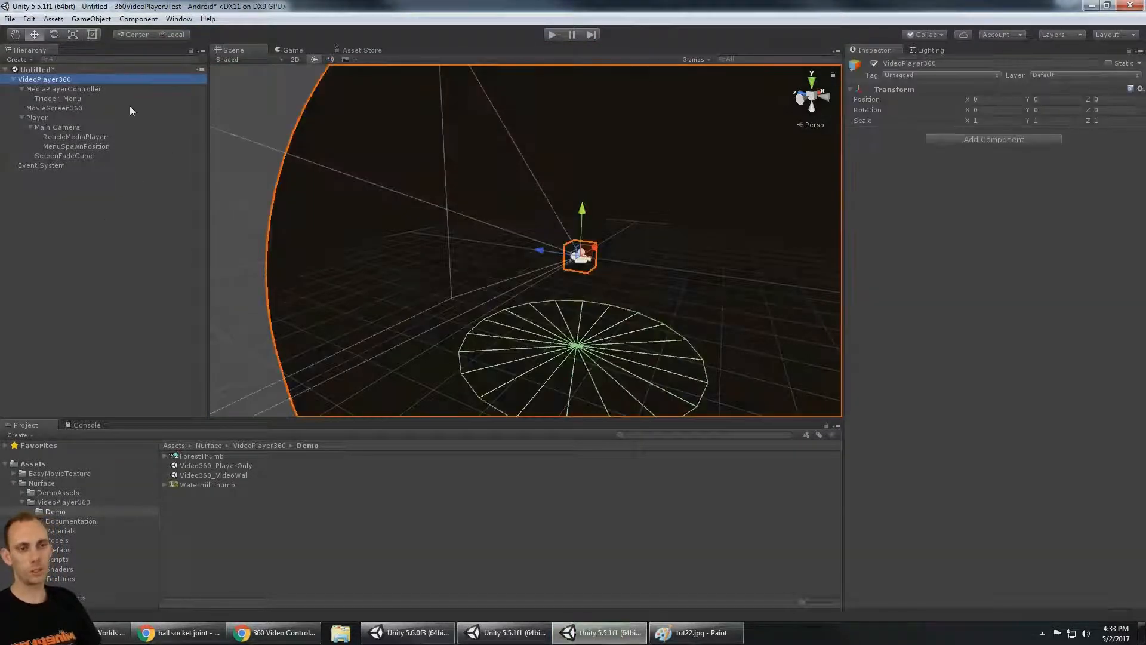
key(shift+Down)
key(shift+Down)
key(shift+Down)
key(shift+Down)
key(shift+Down)
key(shift+Down)
key(shift+Down)
key(shift+Down)
key(shift+Down)
key(Delete)
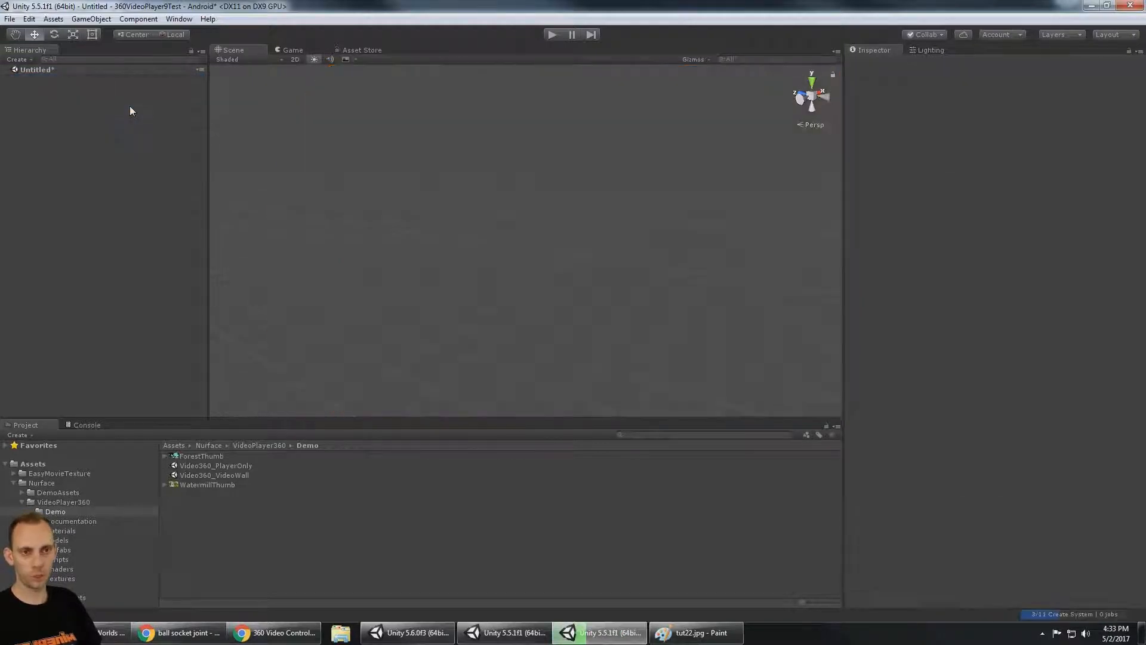
Create the video wall variant of the Video Player 360 UI object in the empty scene
click(16, 59)
mouse_move(67, 154)
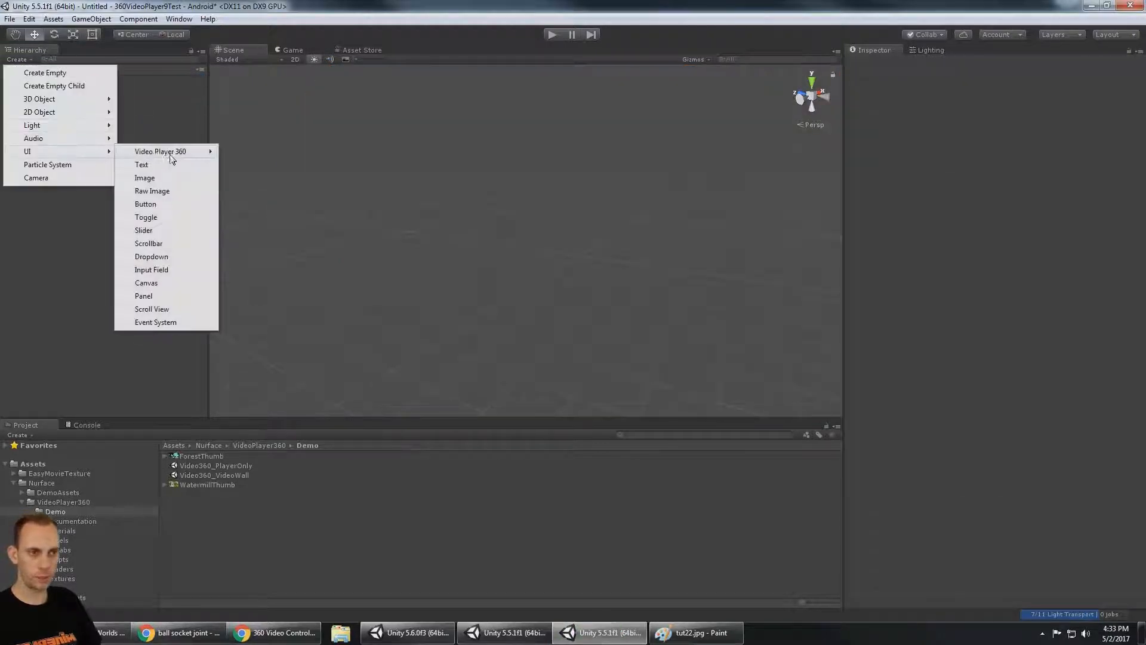
mouse_move(173, 156)
click(278, 165)
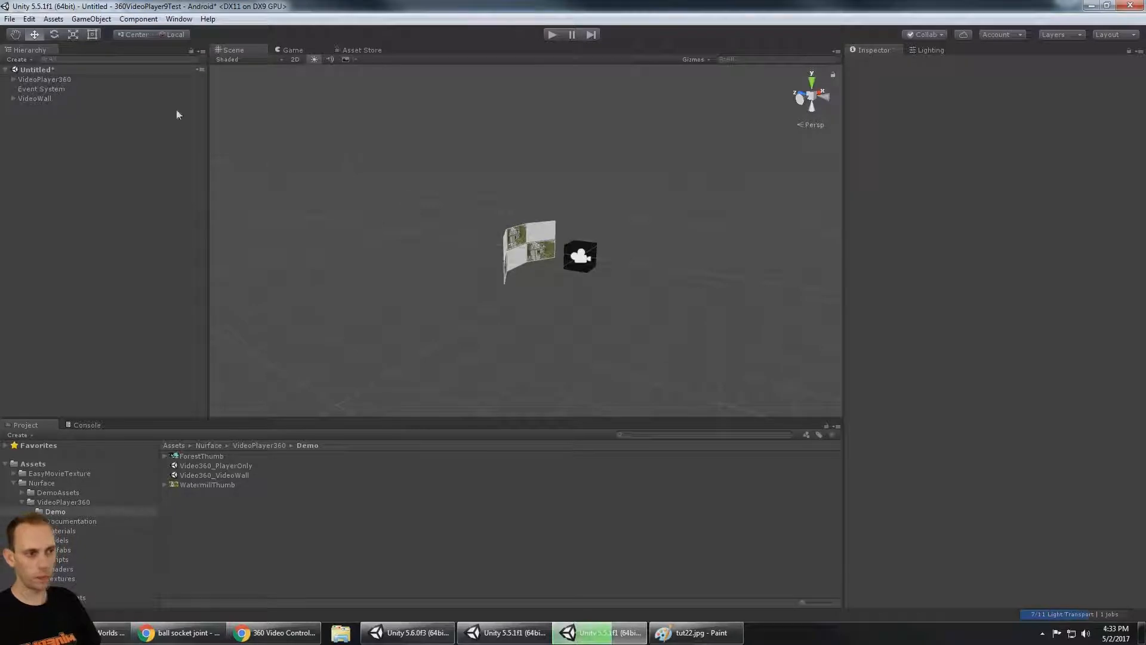
scroll(536, 208, up, 10)
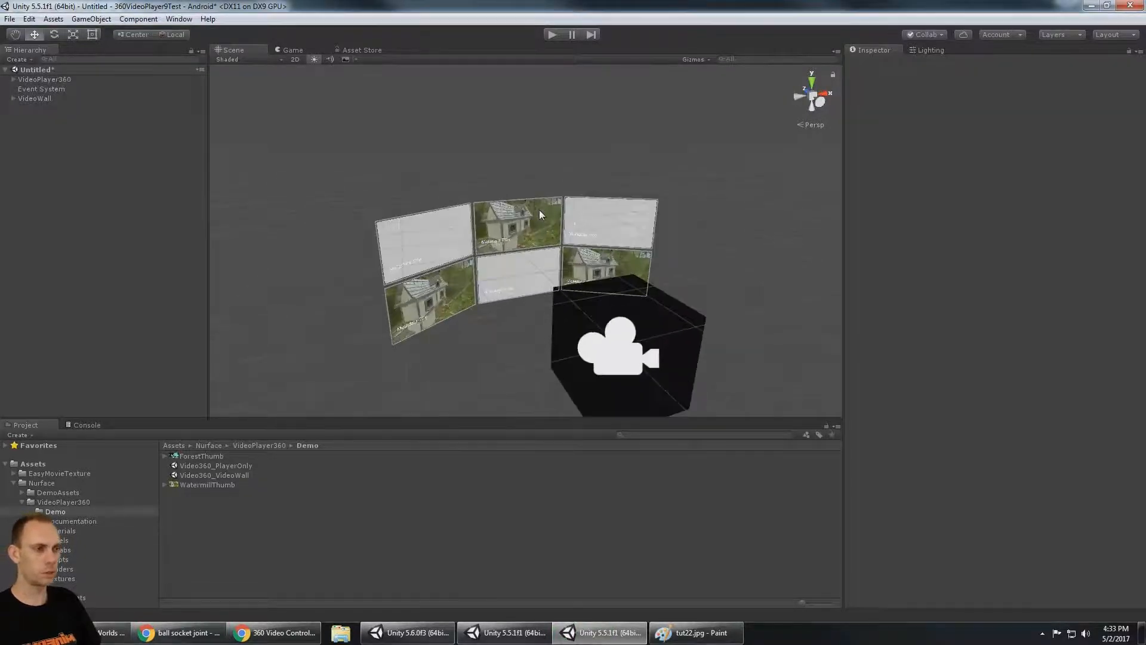
middle_drag(618, 179, 612, 146)
scroll(611, 156, down, 3)
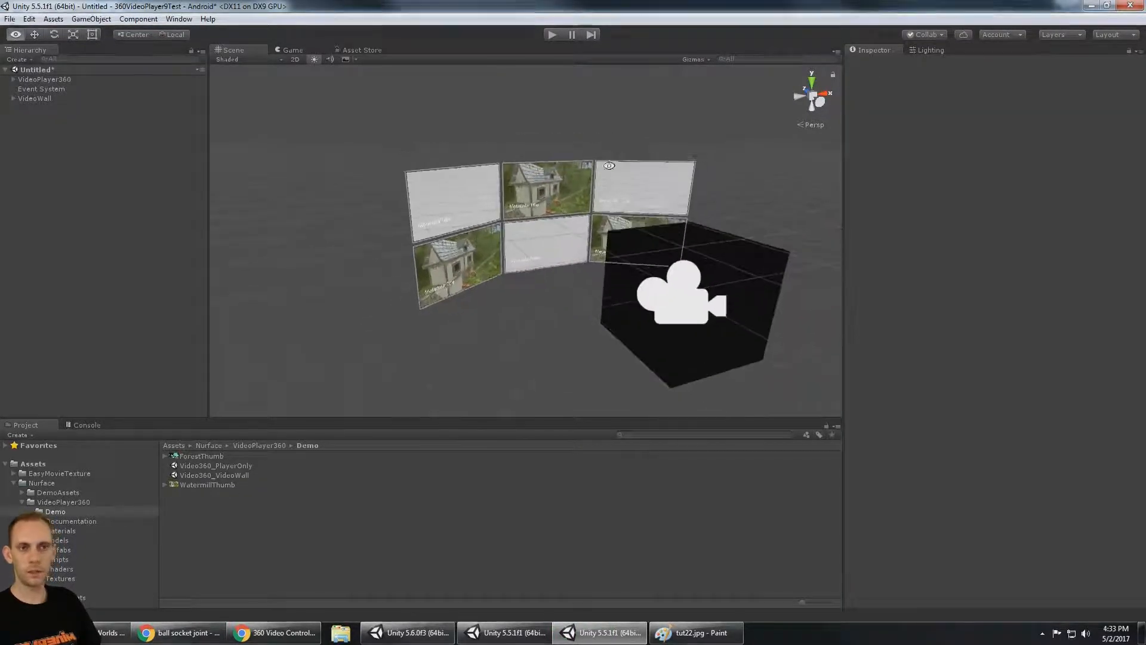
alt+drag(609, 166, 477, 151)
Play-test the new scene to view the video wall with its Forest and Watermill thumbnails, and stop playback
click(30, 89)
key(Up)
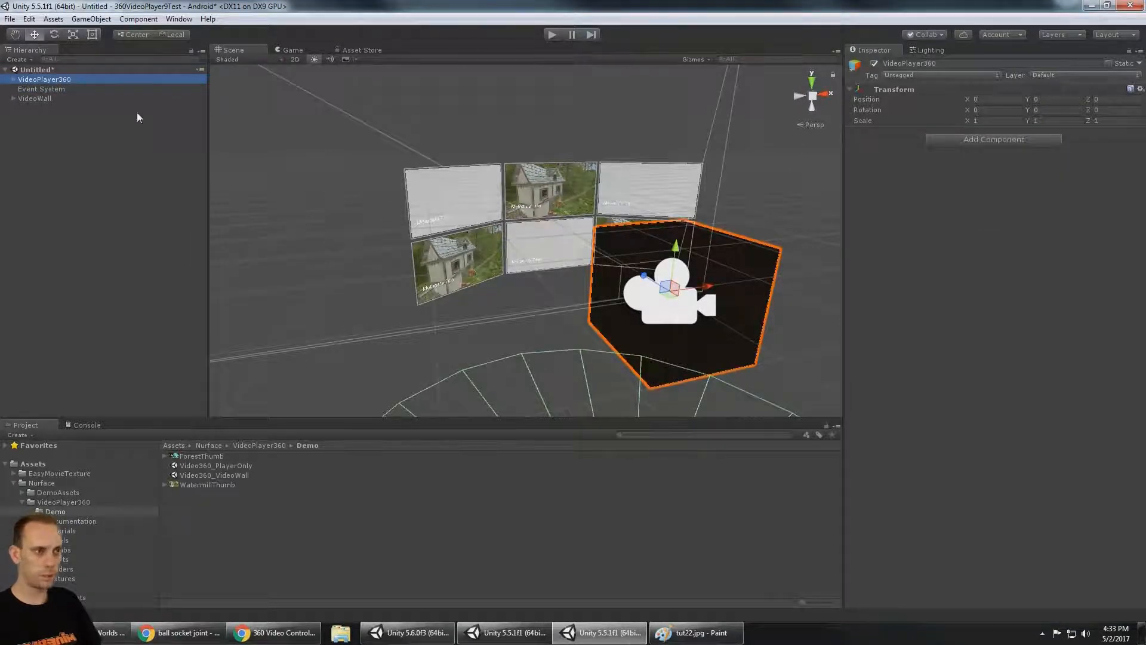
click(553, 34)
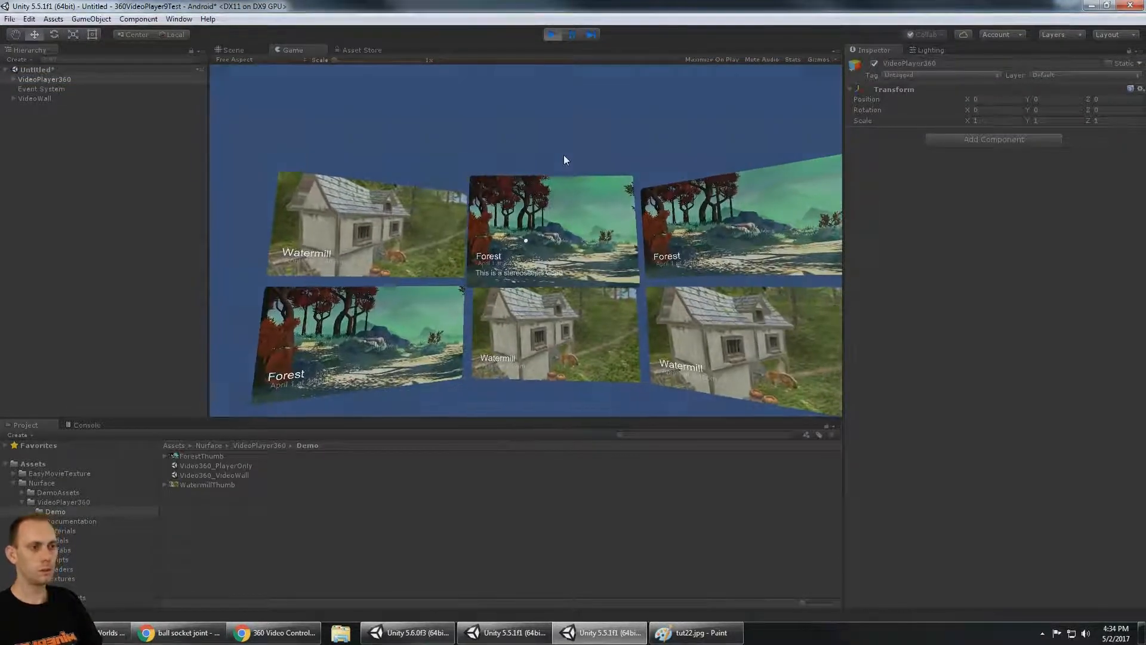
key(ctrl+p)
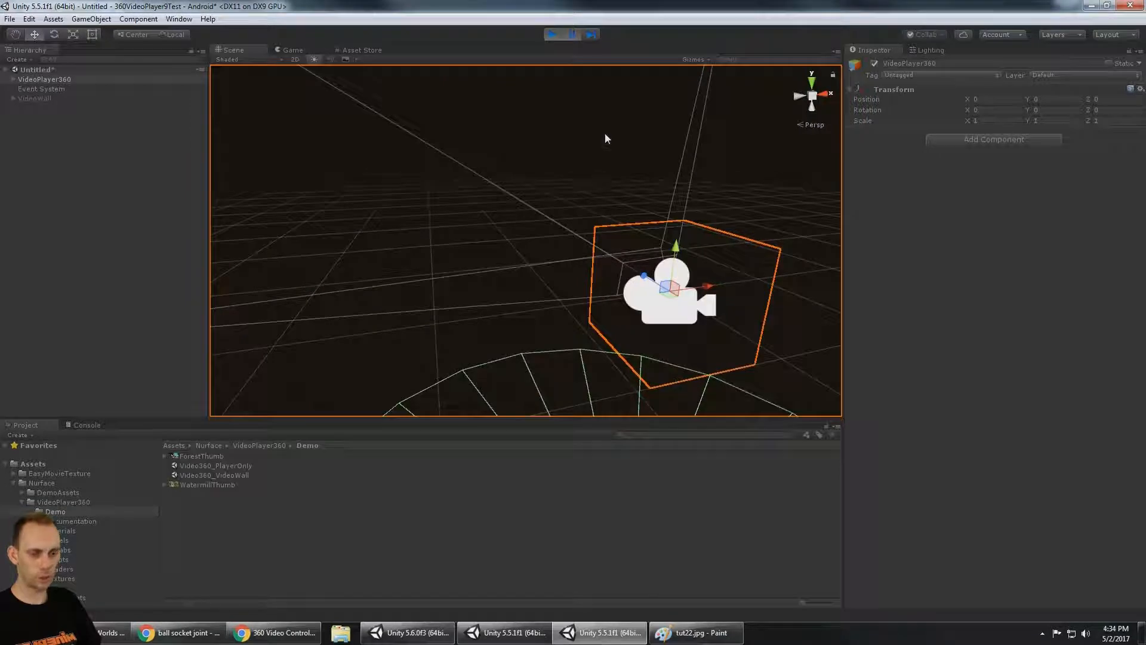
click(552, 35)
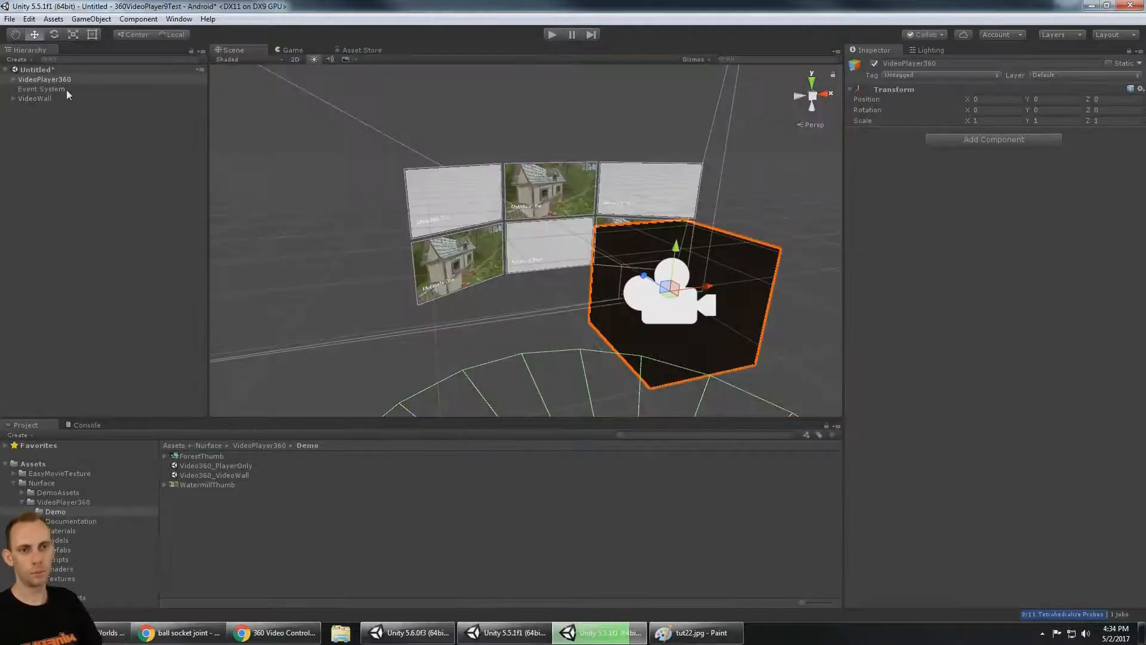
Add a Media Player Ctrl component to MovieScreen360 and set its Shader YUV to Unlit_YUV
click(65, 89)
click(63, 80)
key(Right)
key(Down)
key(Down)
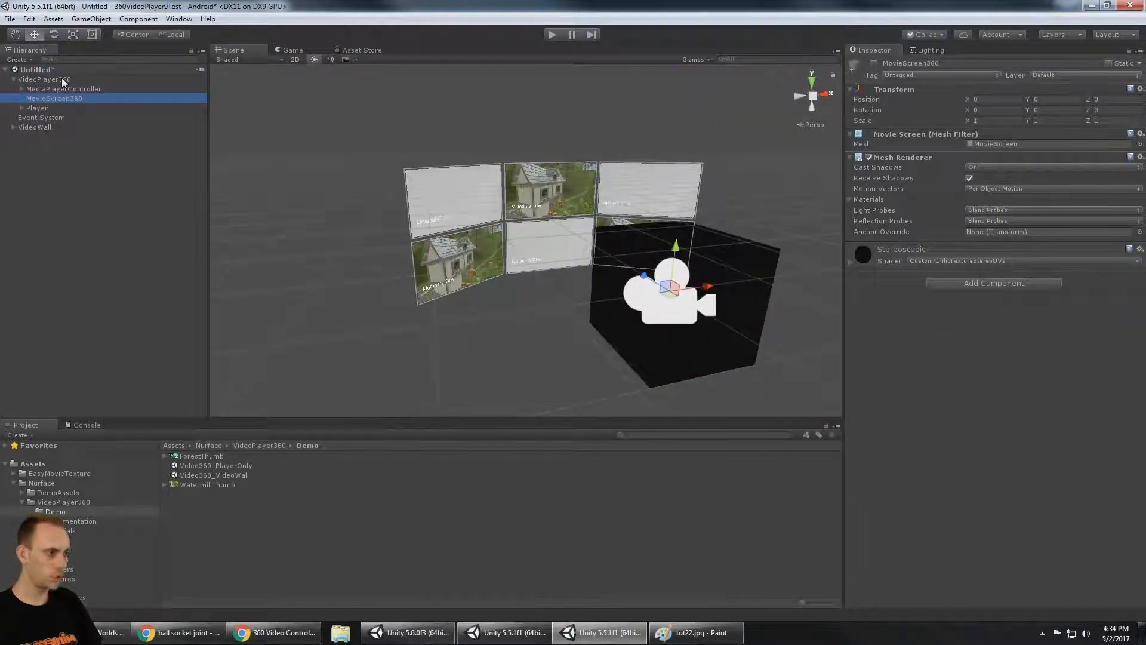
click(999, 283)
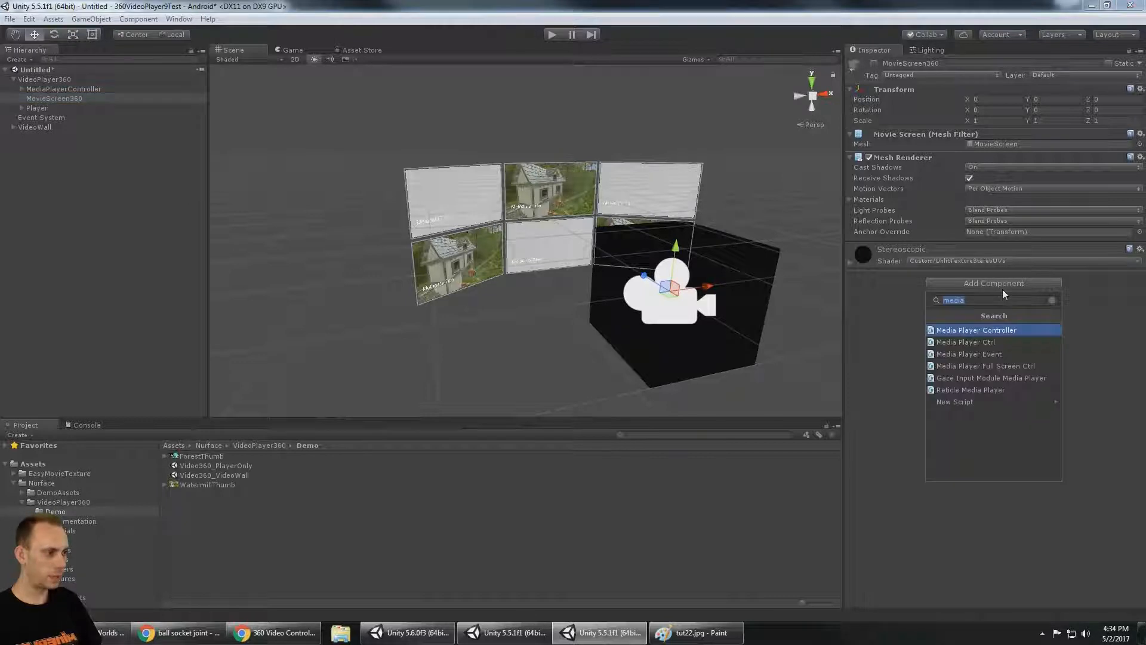
click(1001, 343)
click(1138, 321)
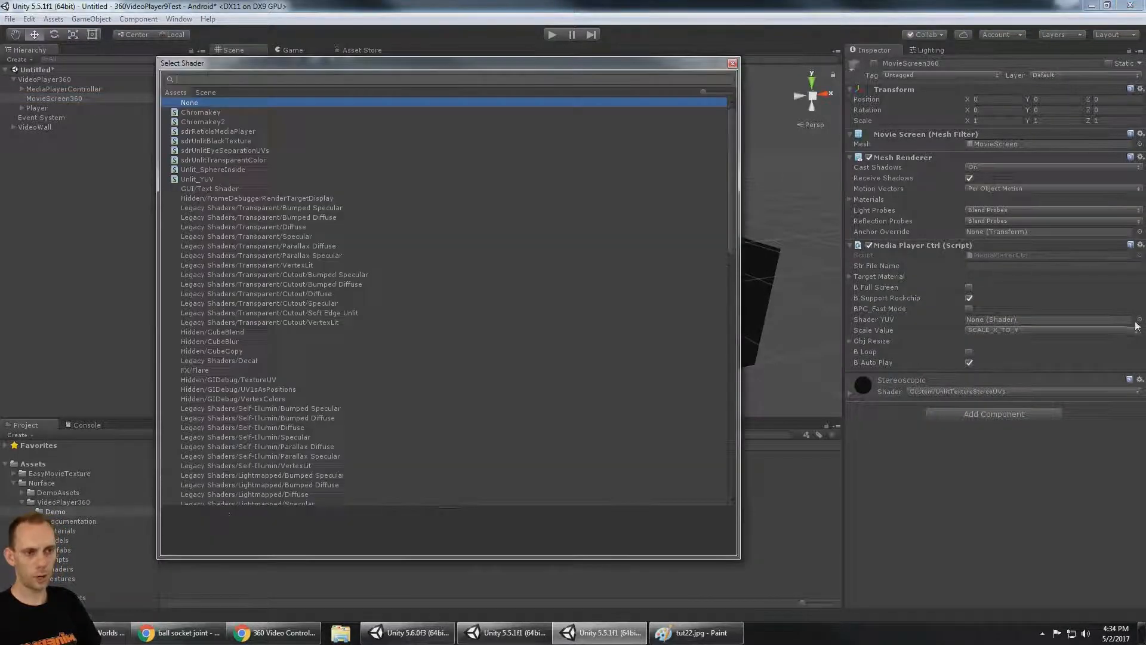
double_click(199, 179)
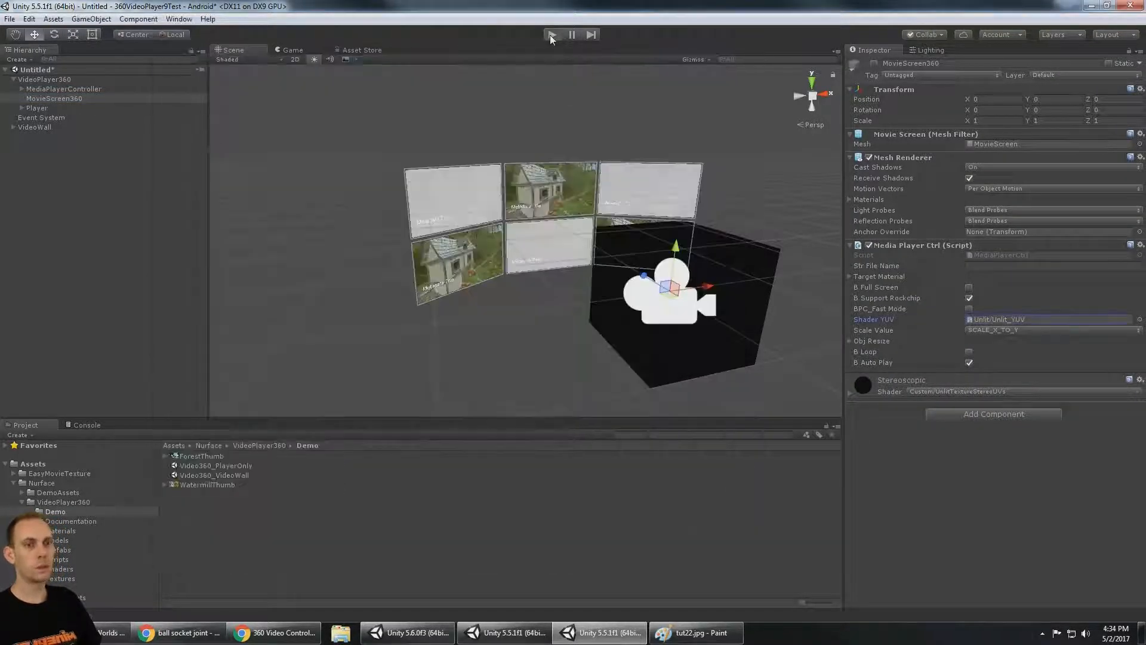
Play-test the Forest video from the video wall, return to the wall through the playback menu, and stop playback
click(549, 35)
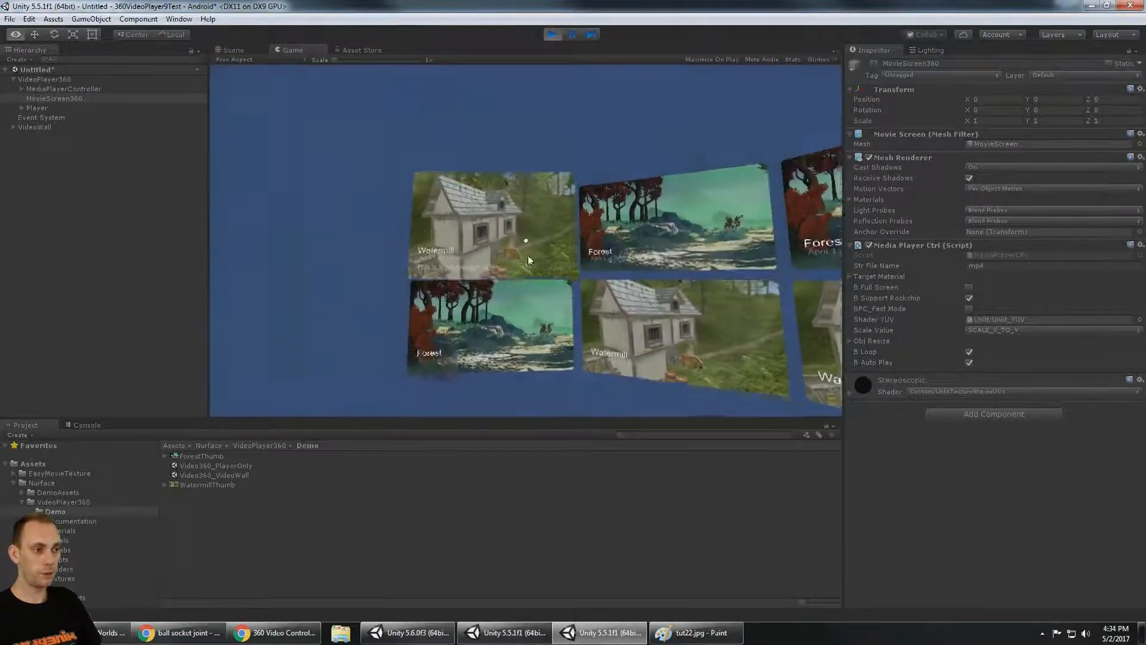
click(601, 273)
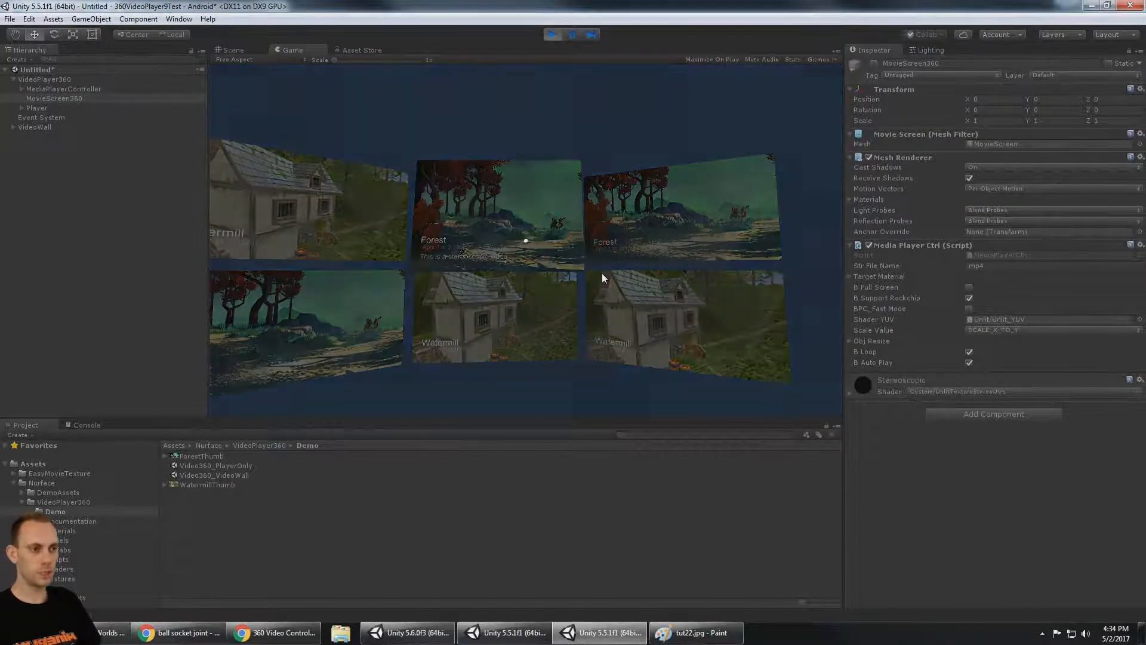
key(alt)
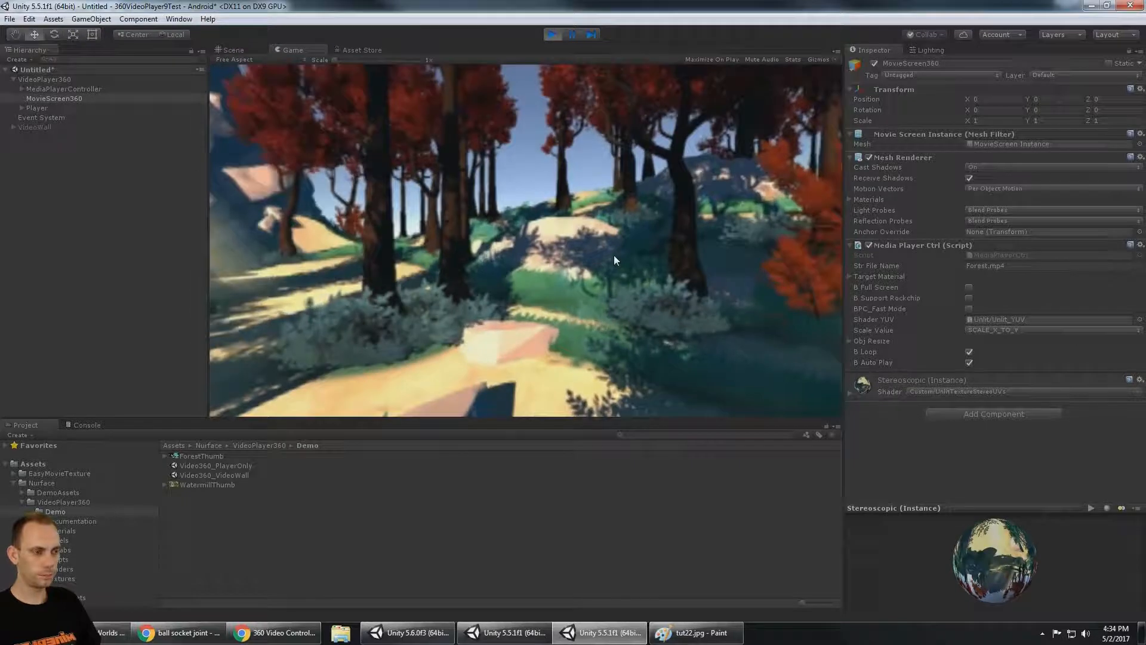
mouse_move(634, 366)
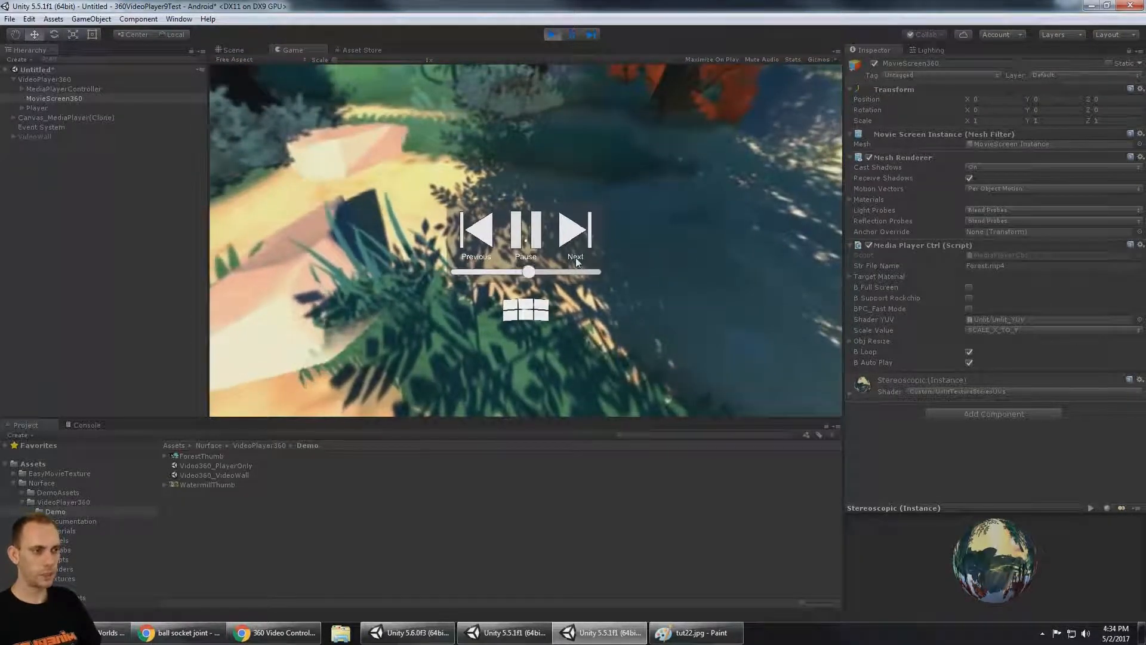
key(alt)
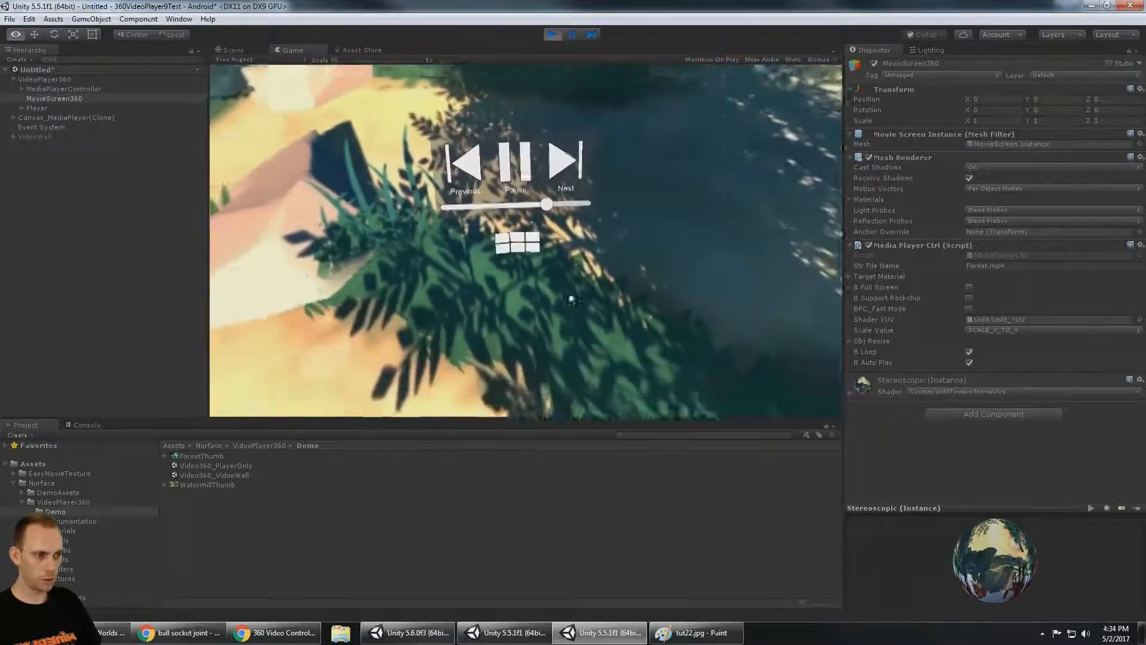
click(568, 273)
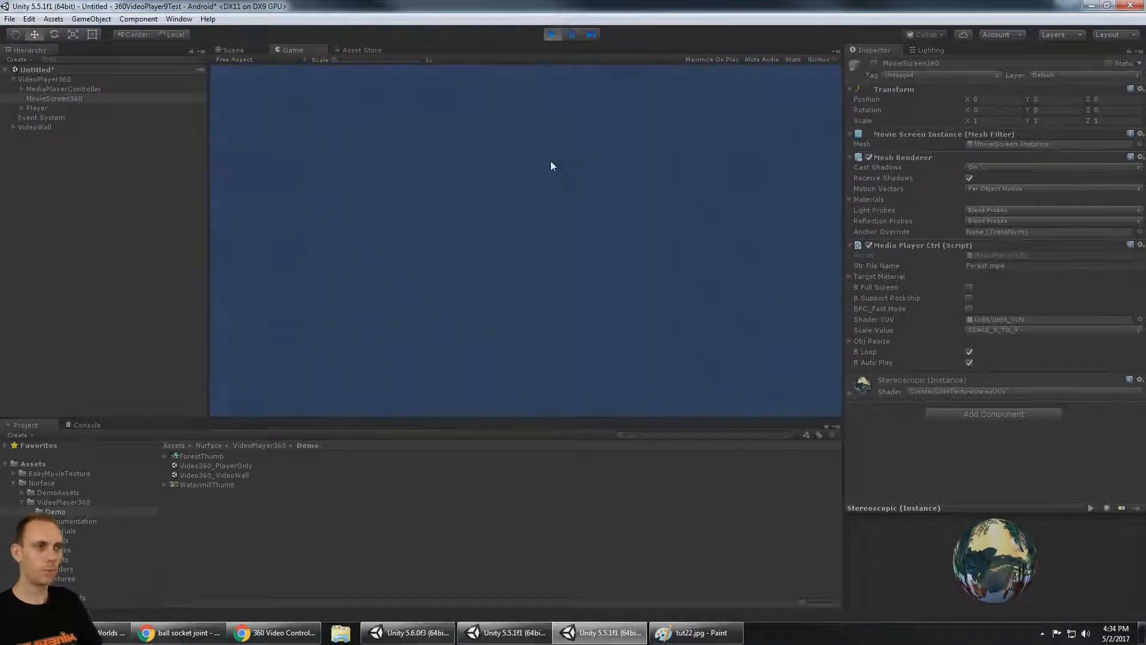
click(553, 35)
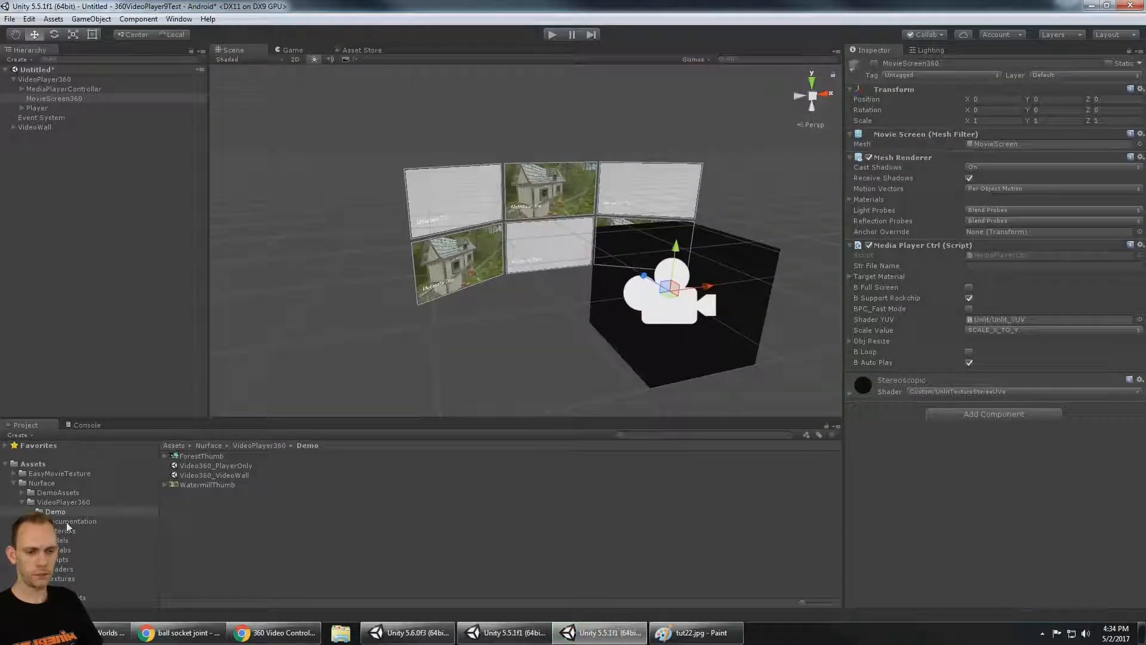
Open the Video360_VideoWall scene from the Demo folder without saving the current untitled scene
click(64, 513)
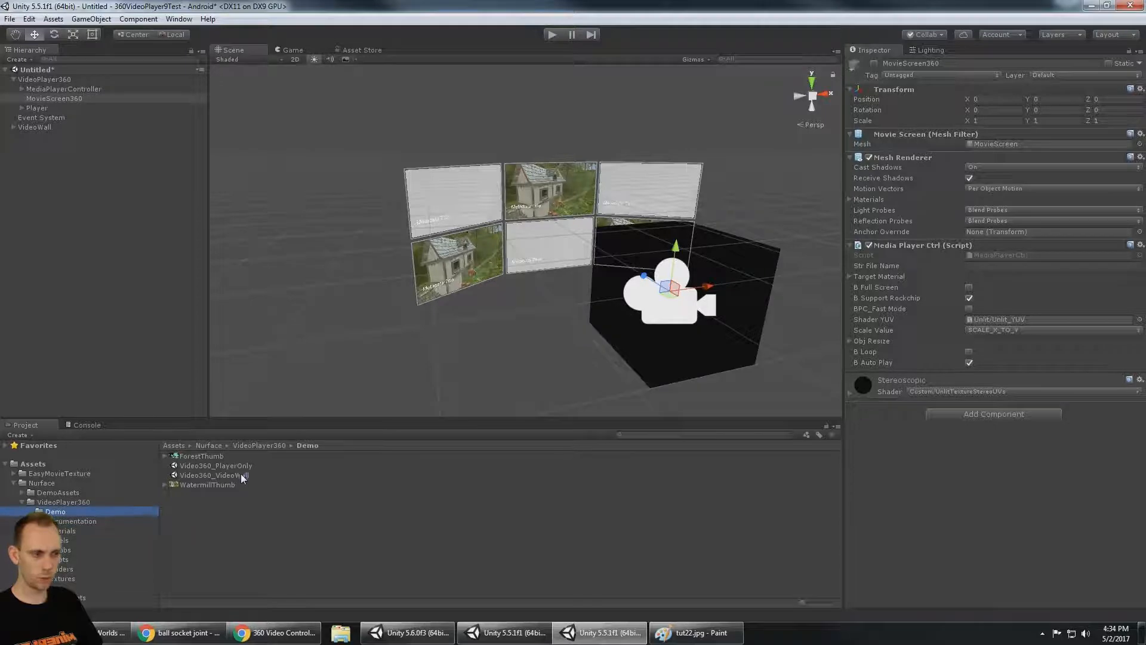
double_click(241, 474)
click(547, 335)
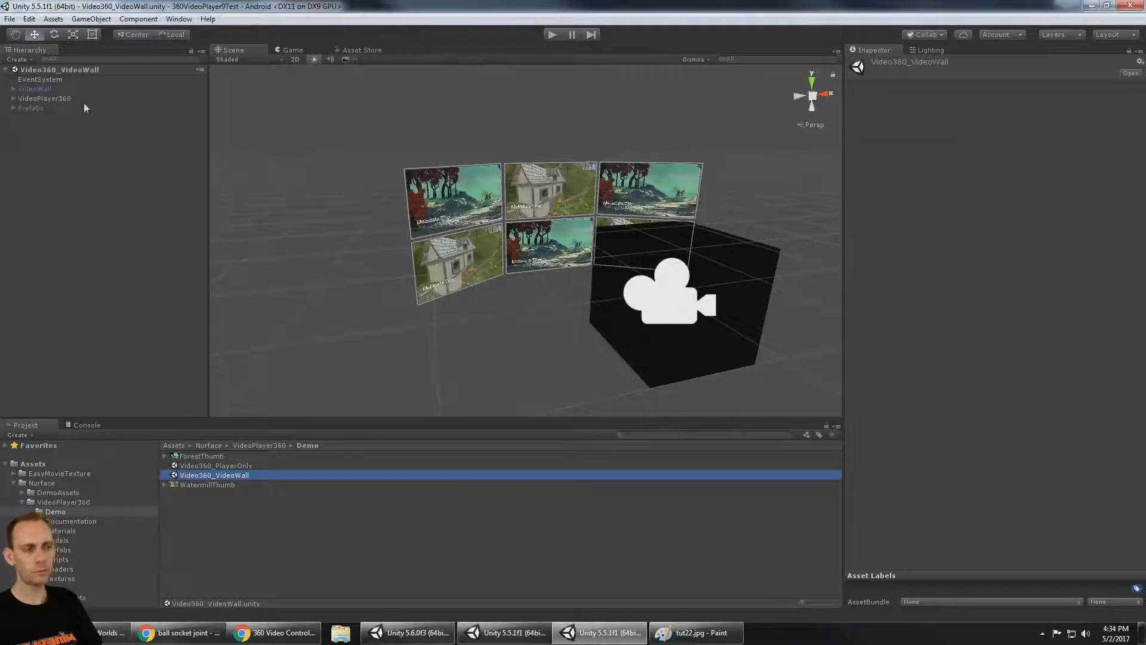
Examine the video wall in the Scene view and the Videos list size in the VideoWall object's Video Wall script
alt+drag(366, 167, 551, 201)
scroll(550, 201, up, 3)
mouse_move(550, 200)
middle_down()
mouse_move(470, 192)
mouse_move(556, 200)
middle_up()
scroll(556, 200, down, 4)
click(38, 89)
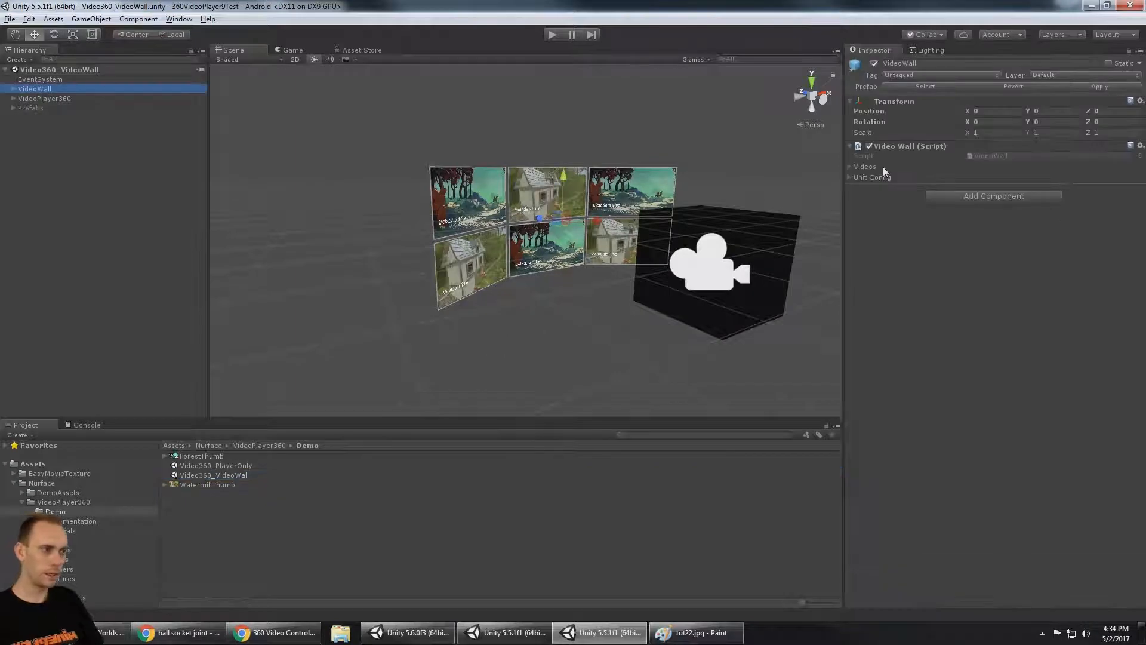
click(848, 166)
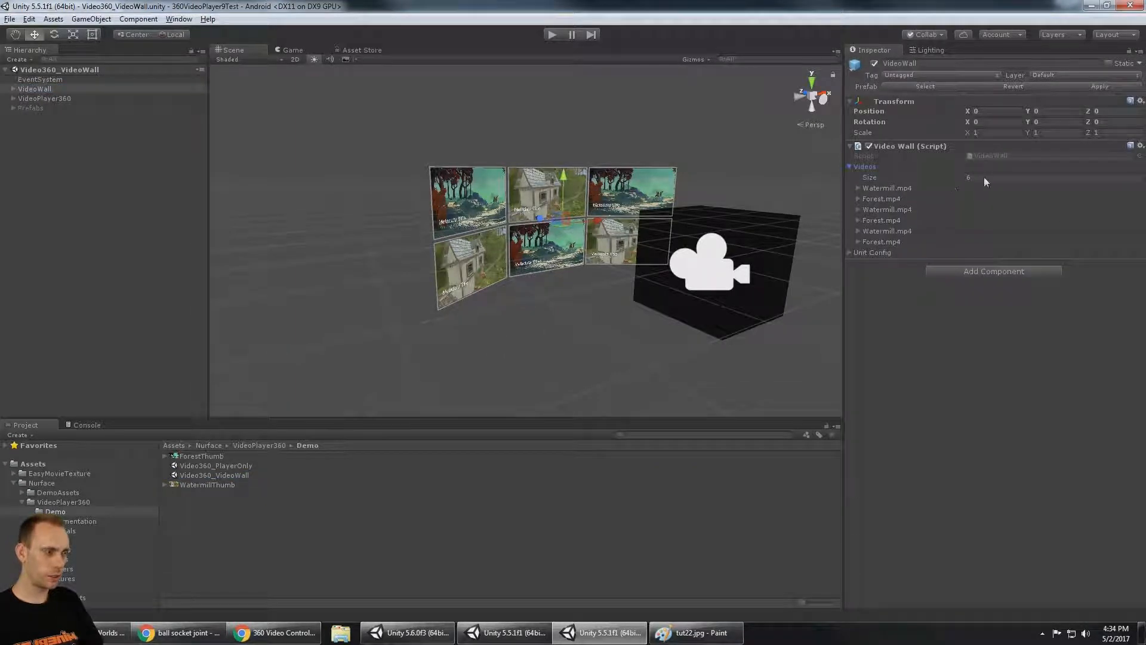
click(958, 179)
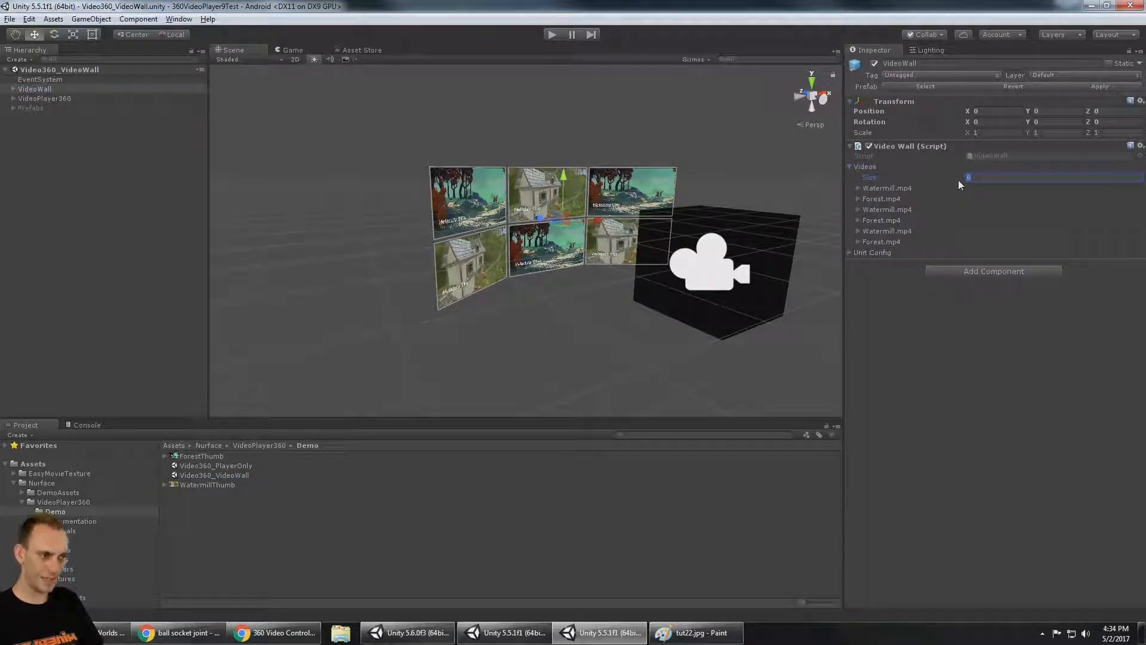
alt+drag(697, 164, 674, 201)
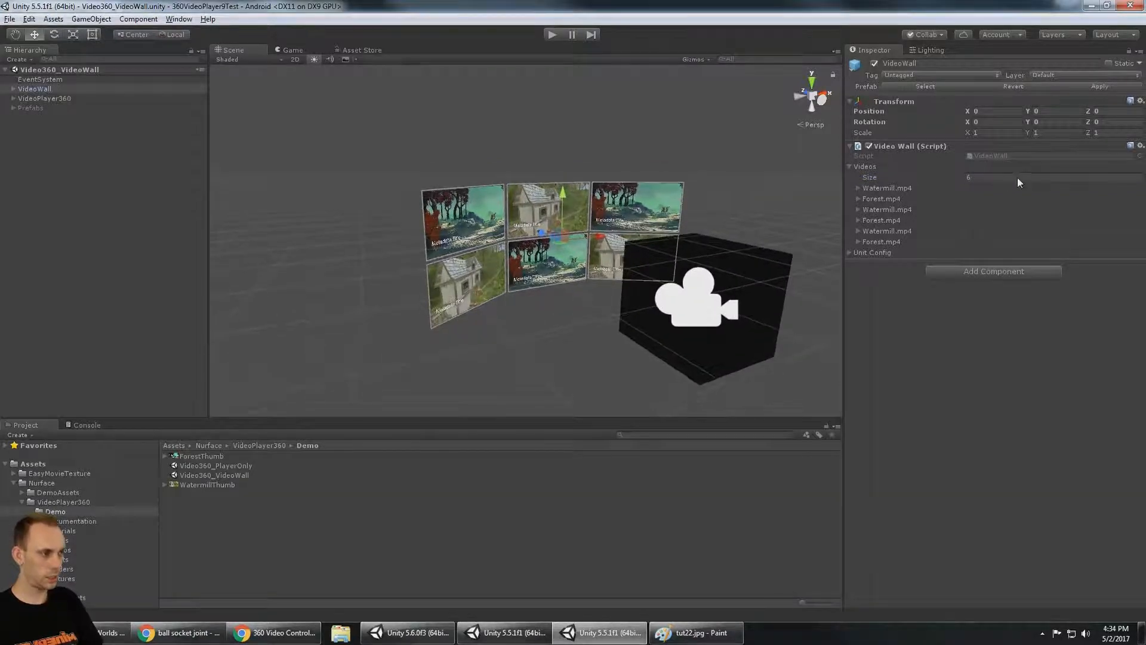
Examine the first Watermill.mp4 entry's settings and locate its Monoscopic material in the project
click(858, 188)
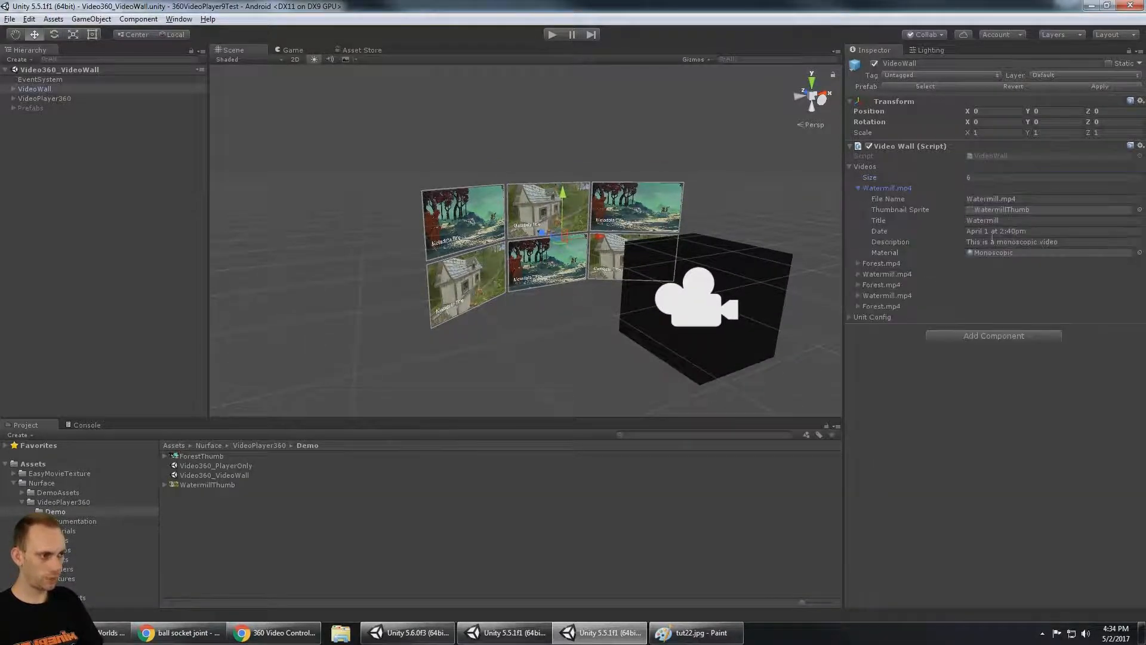
click(997, 202)
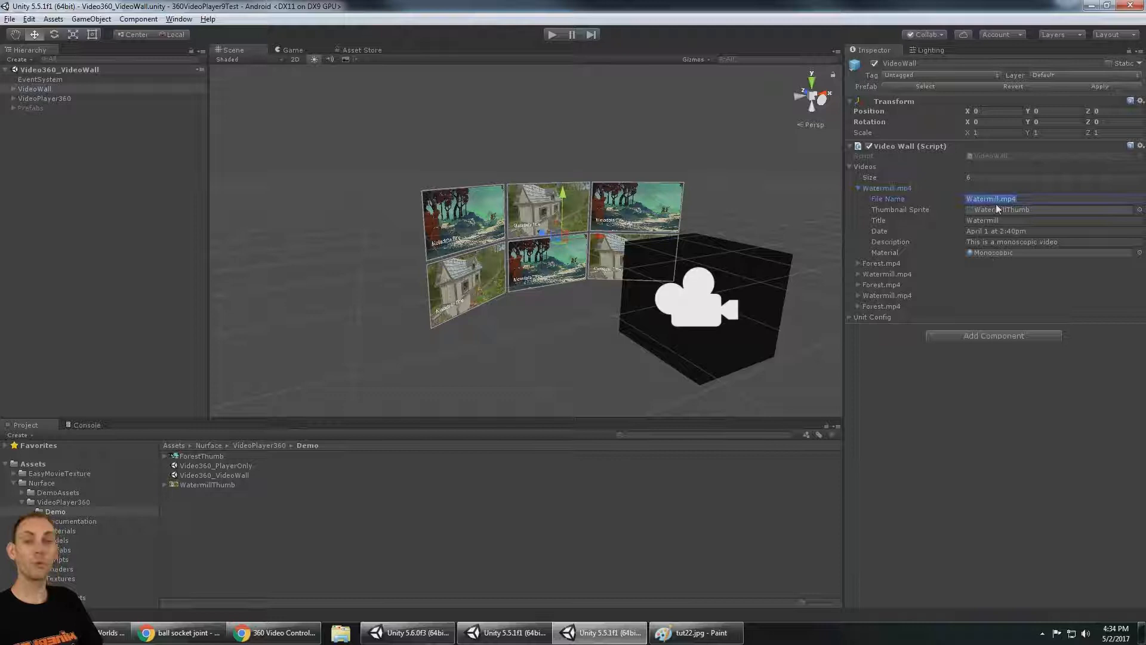
click(1016, 252)
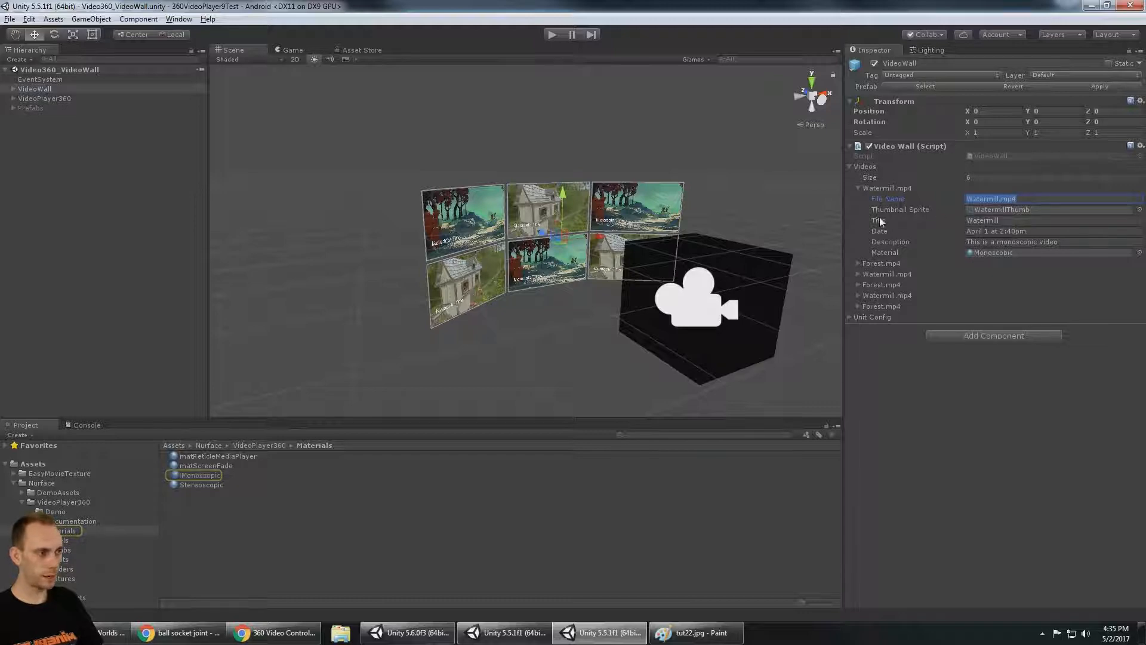
Examine the wall's tiles in the Scene view, the individual VideoWallUnit children of VideoWall, and the matching Videos list size
alt+drag(708, 216, 678, 225)
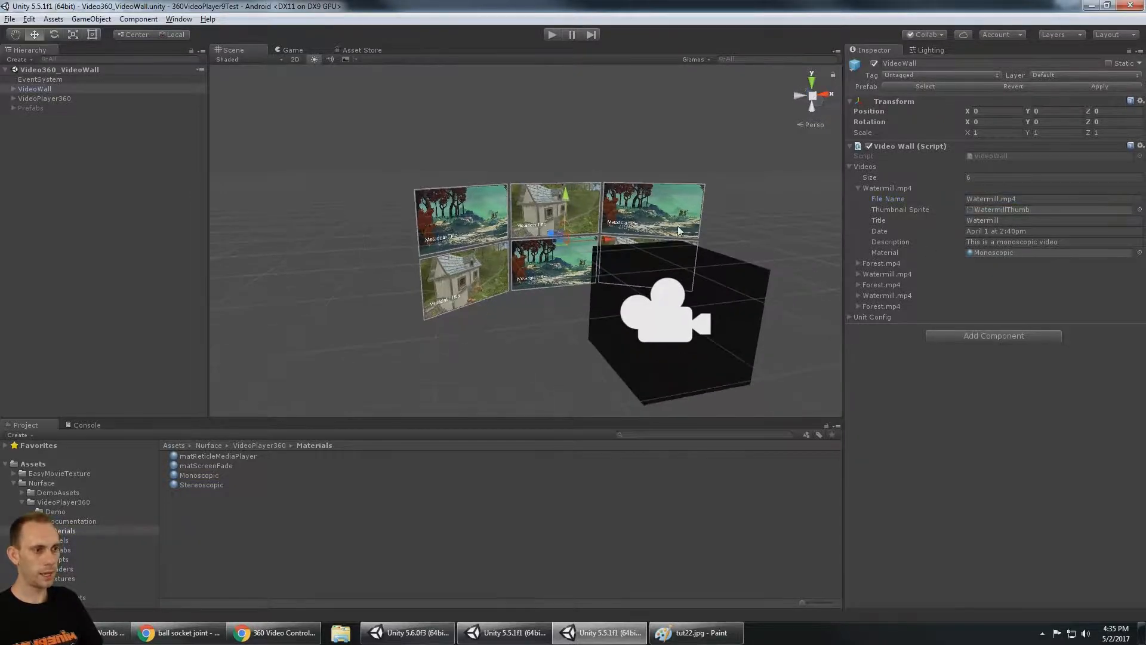
scroll(678, 225, up, 5)
middle_drag(513, 221, 573, 214)
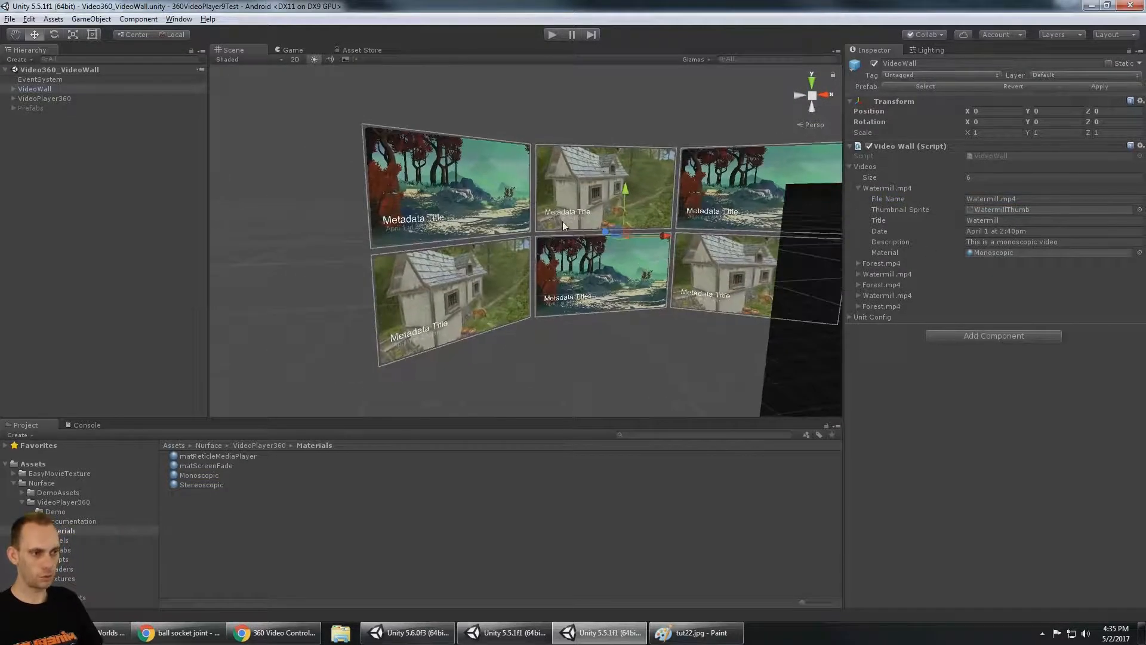
scroll(558, 159, down, 5)
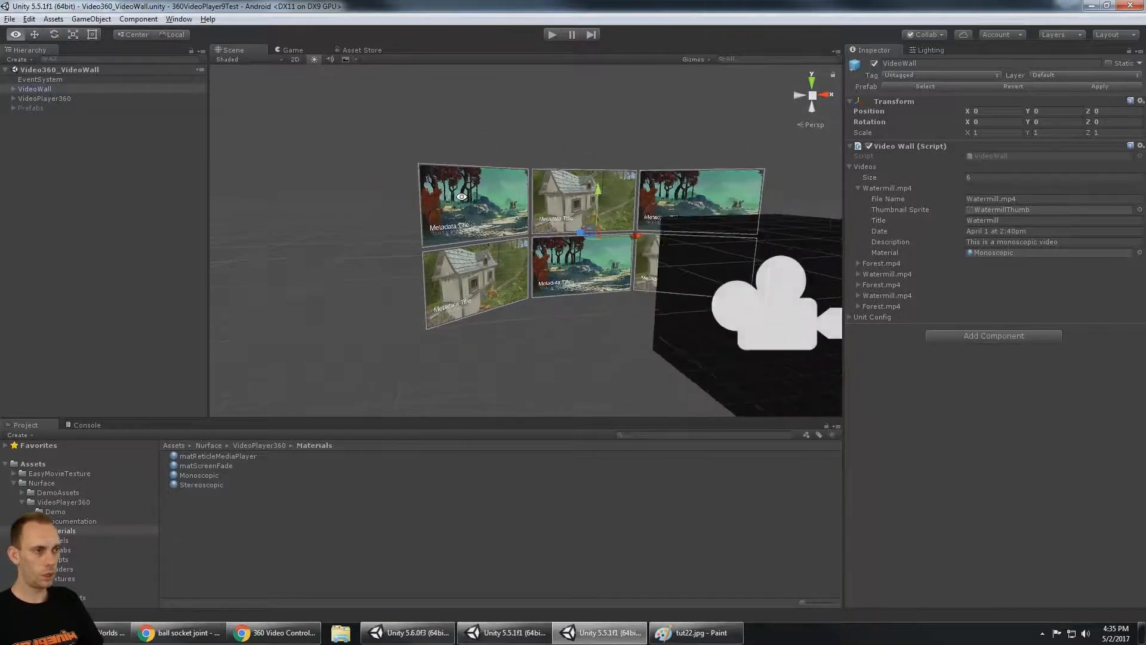
alt+drag(415, 182, 481, 208)
click(13, 89)
click(59, 99)
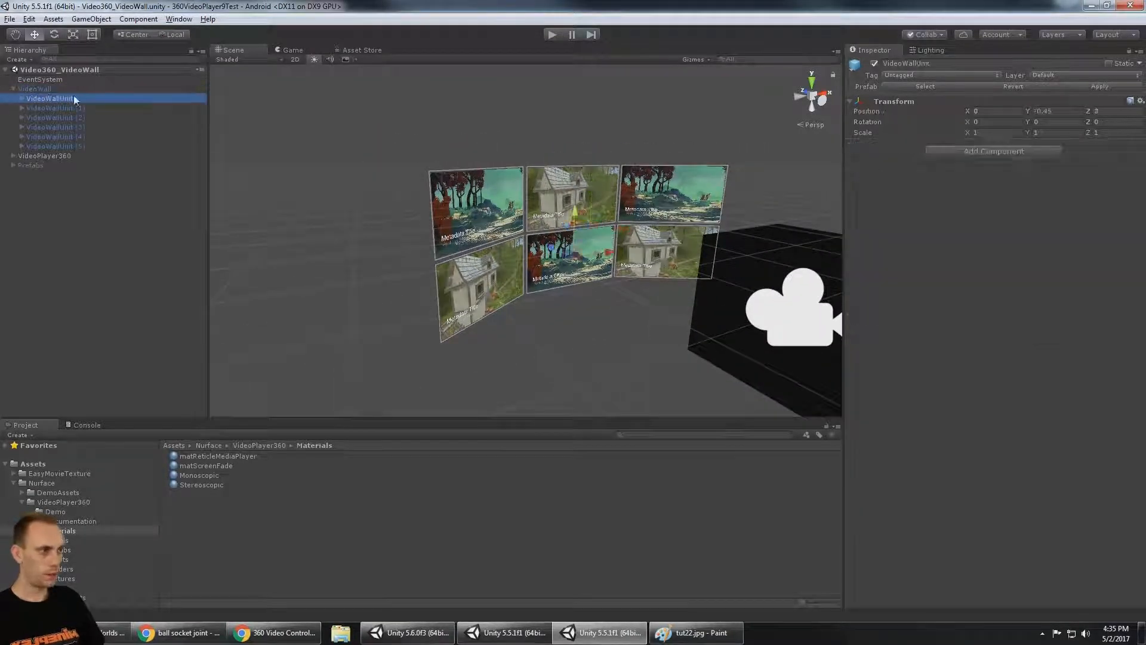
key(Down)
key(Down)
key(Down)
key(Down)
key(Down)
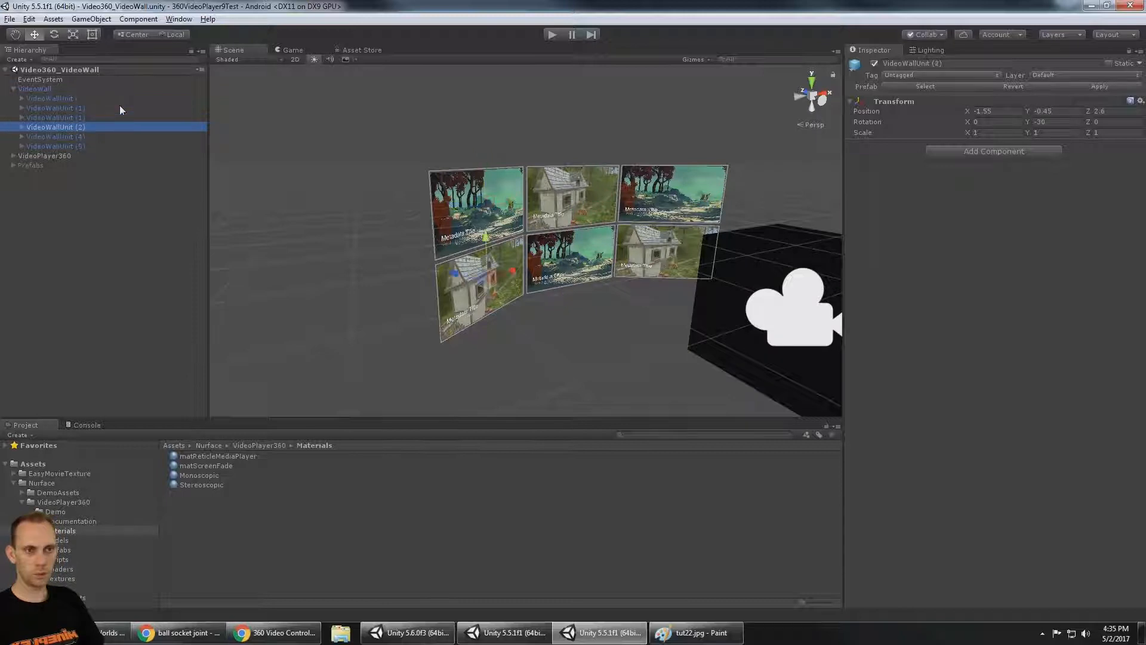
key(Up)
key(Up)
key(Up)
key(Up)
key(Up)
key(Up)
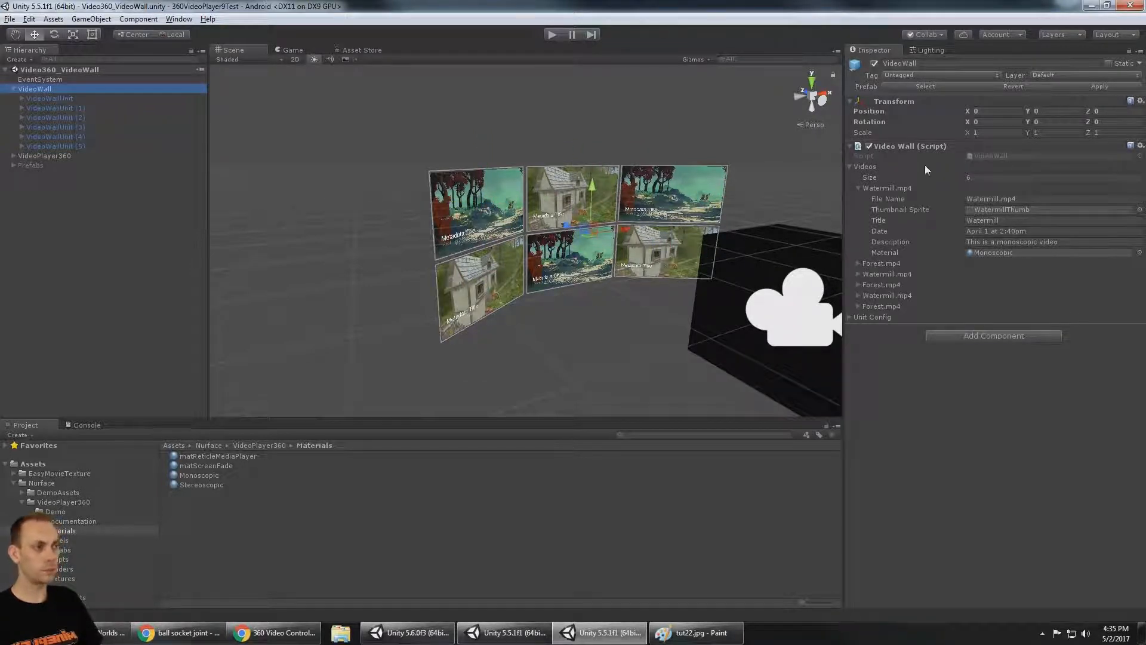
click(983, 177)
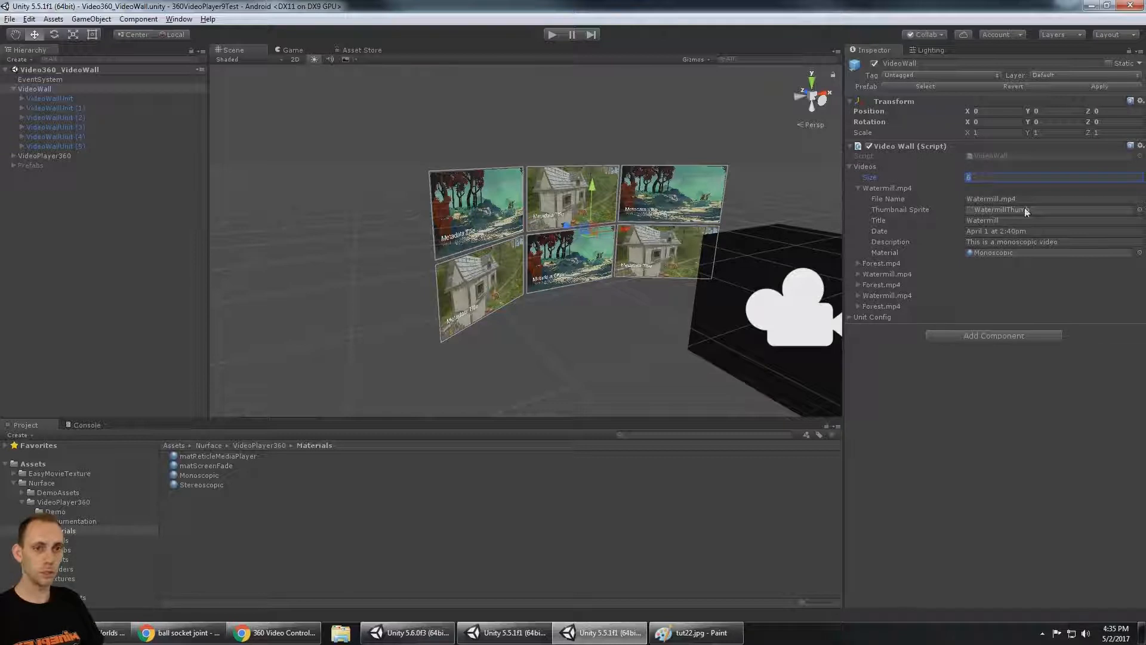
Examine the children of VideoPlayer360 and the MediaPlayerController's Video Player and Menu settings
click(17, 90)
click(60, 97)
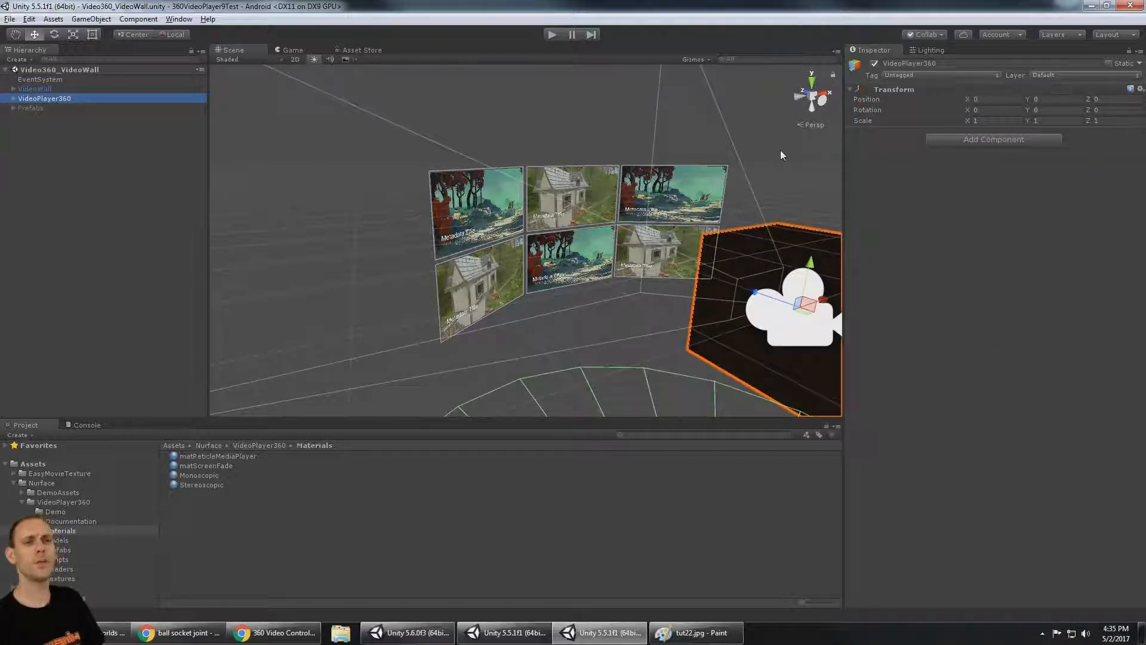
key(Right)
click(84, 109)
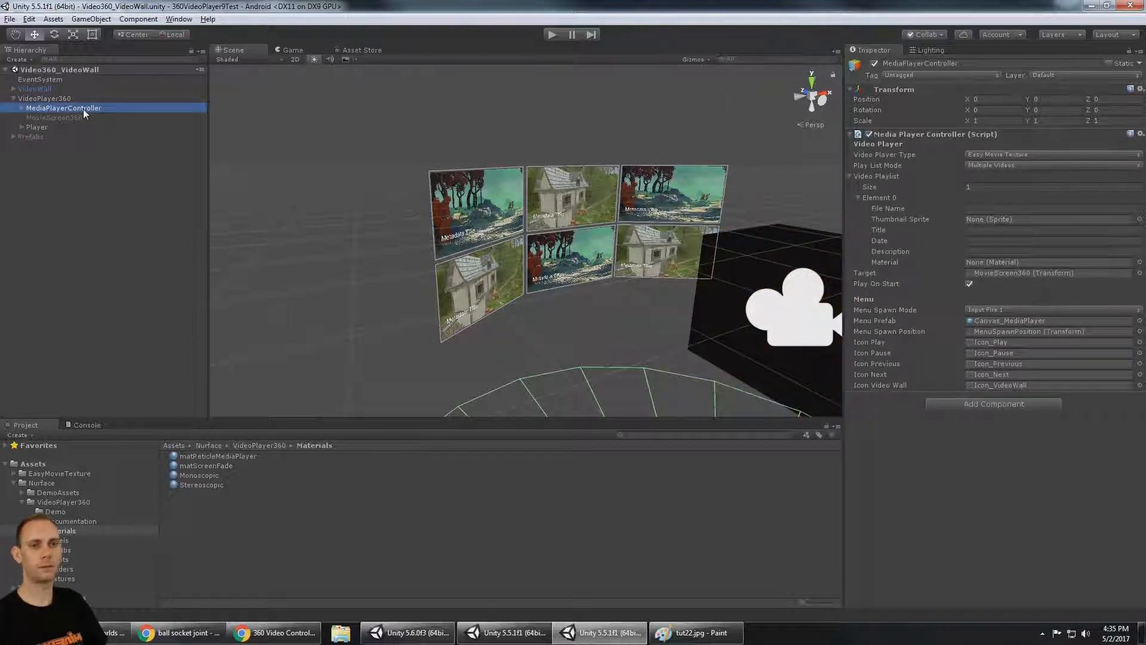
key(Down)
key(Down)
key(Down)
key(Up)
key(Up)
key(Up)
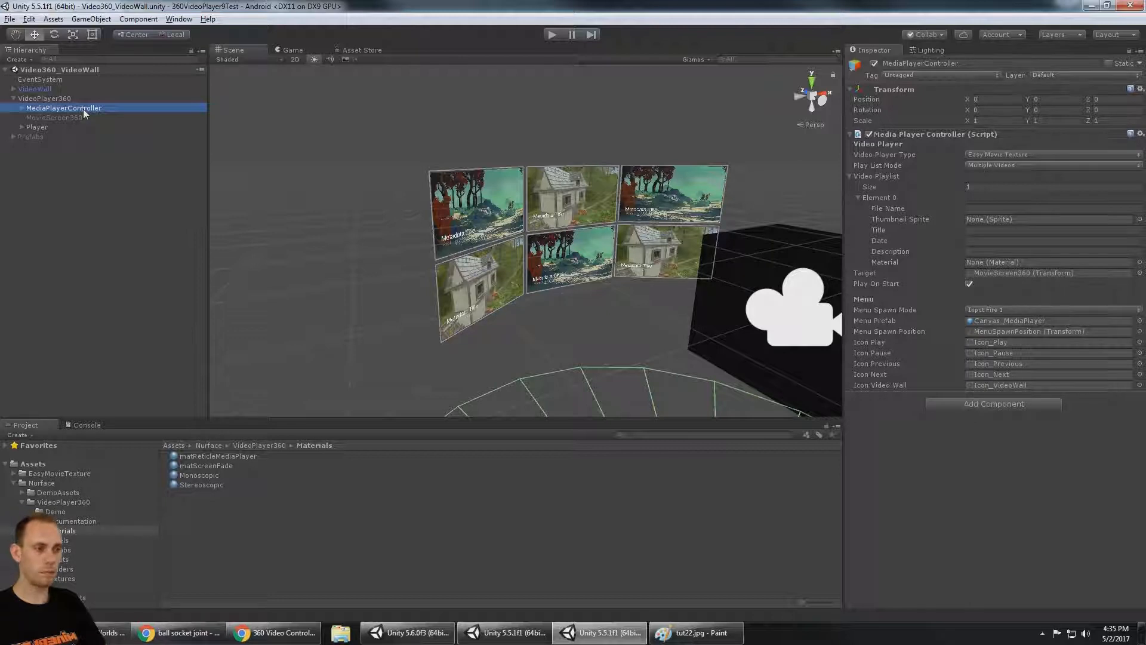
Enable the MovieScreen360 object briefly to check it in the Scene view, and disable it again
key(Down)
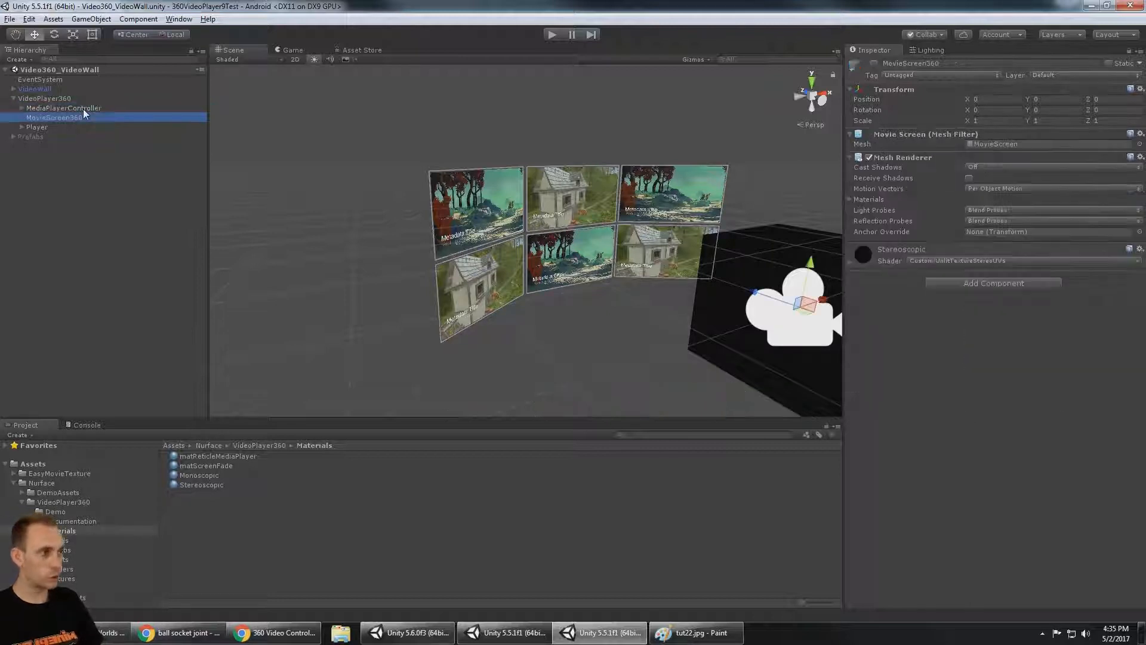
click(874, 61)
click(875, 61)
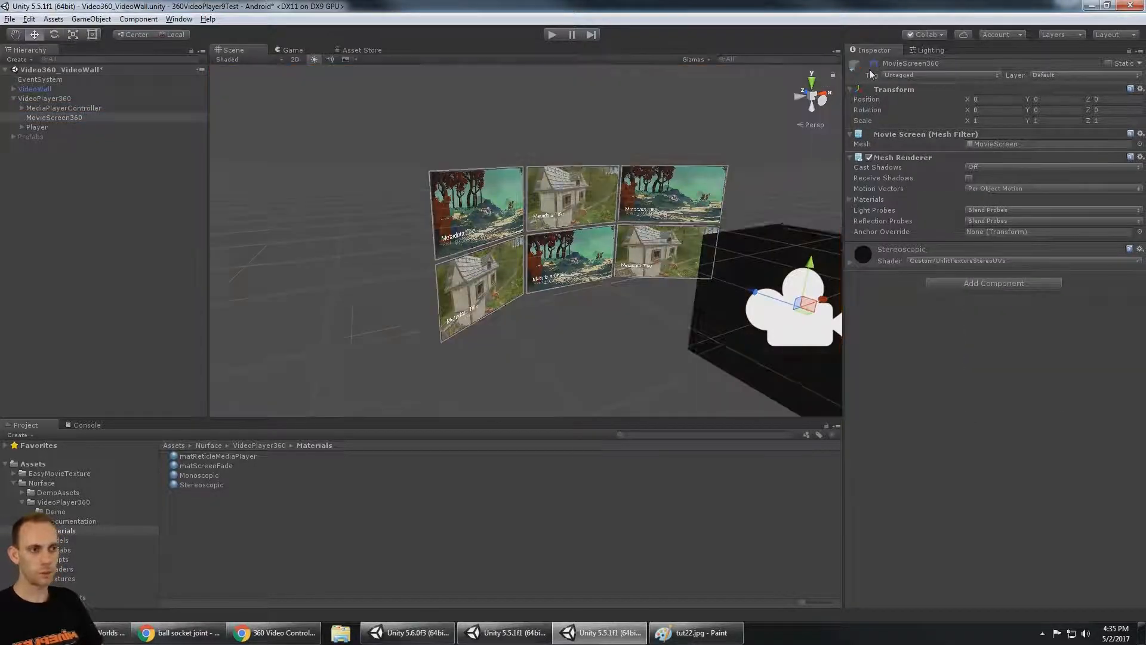
Set the scene's skybox to the Default-Skybox material in the environment lighting settings
scroll(631, 183, down, 8)
click(822, 100)
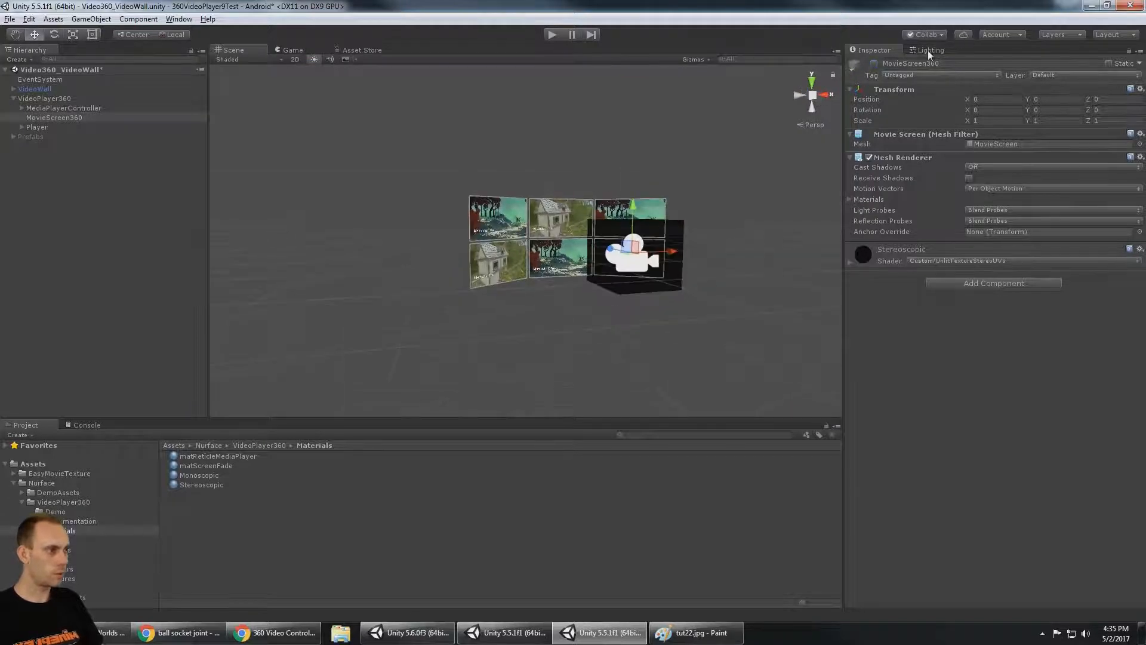
click(928, 50)
click(1139, 97)
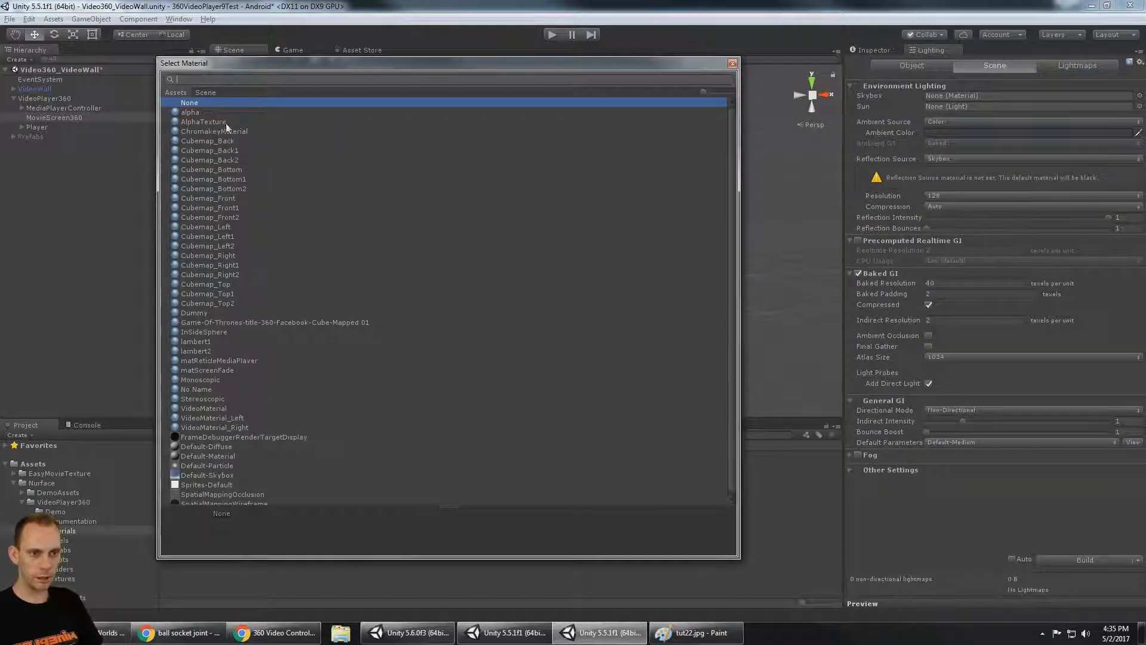
scroll(222, 460, down, 1)
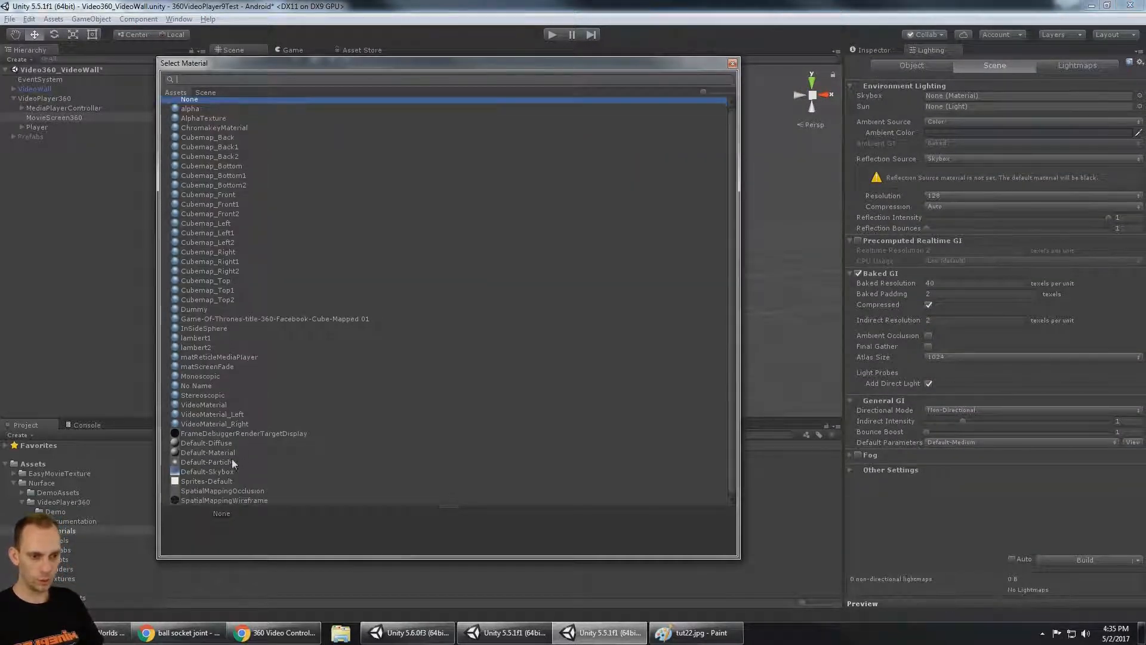
double_click(214, 472)
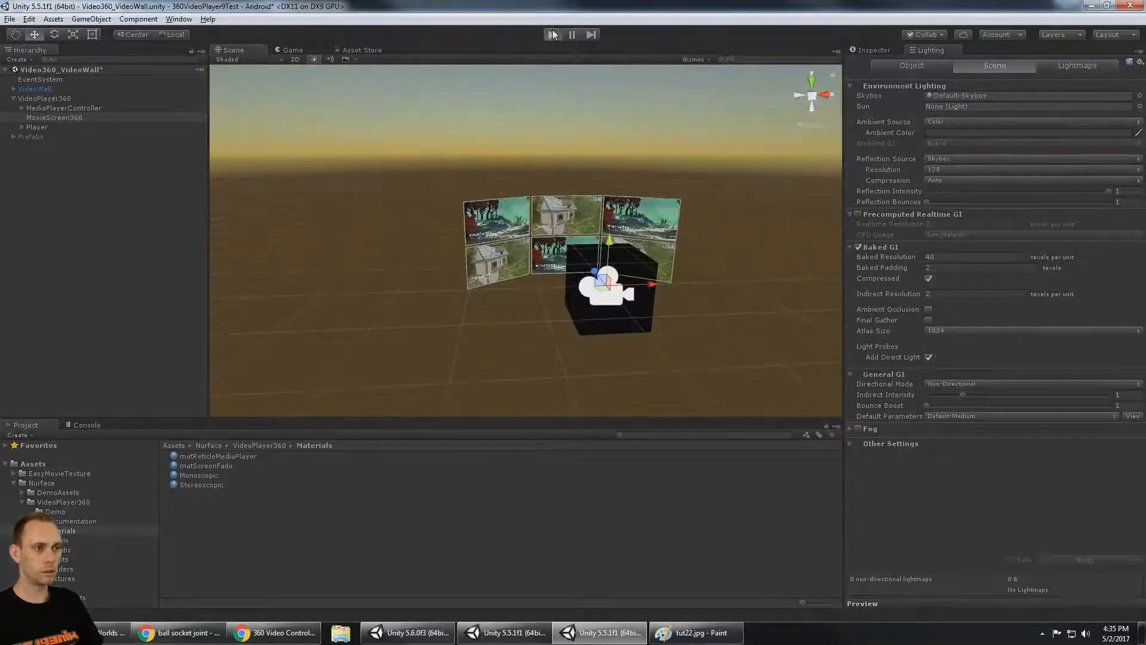
Play-test a video from the wall with the skybox in place, check the Scene view during playback, and stop
click(553, 34)
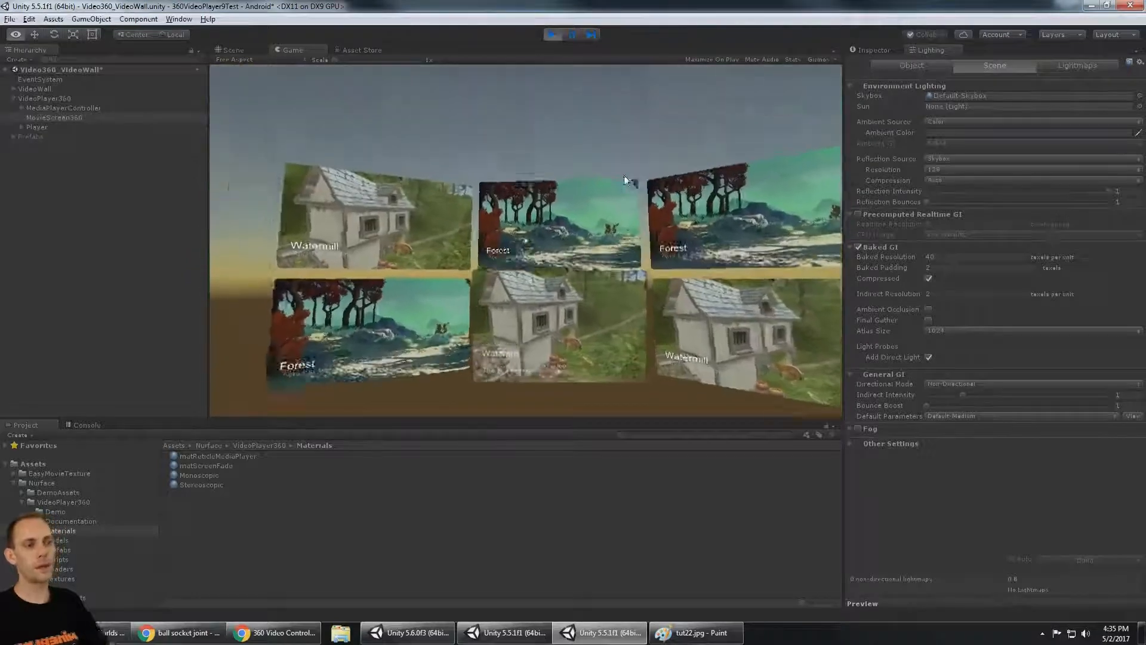
key(ctrl+shift+p)
key(ctrl+1)
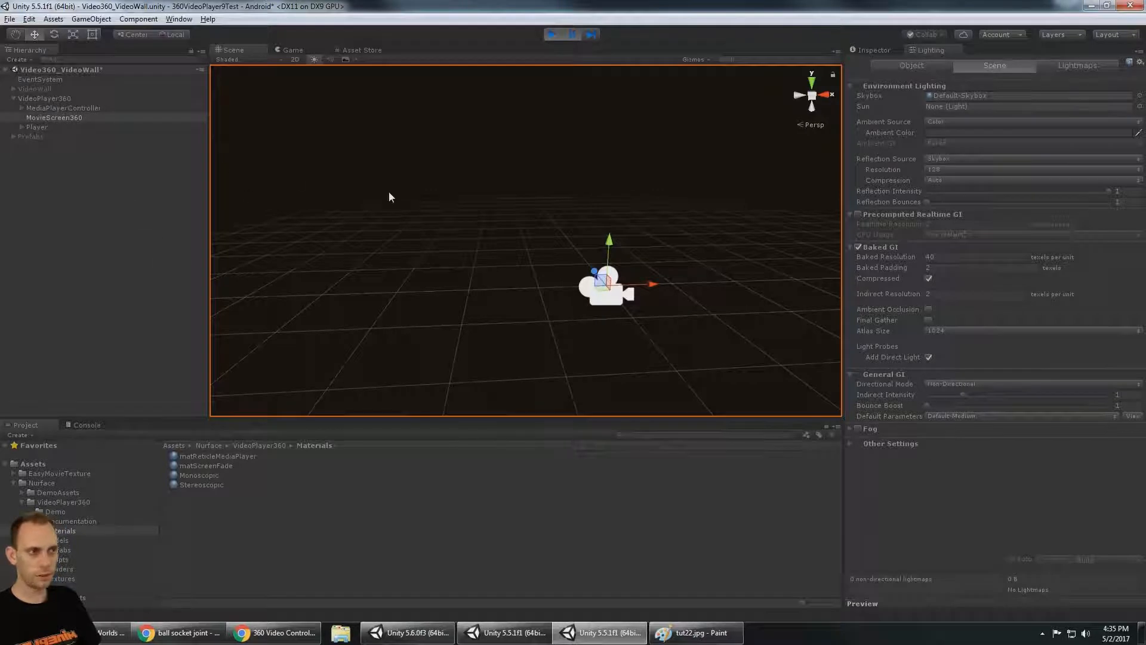
click(550, 35)
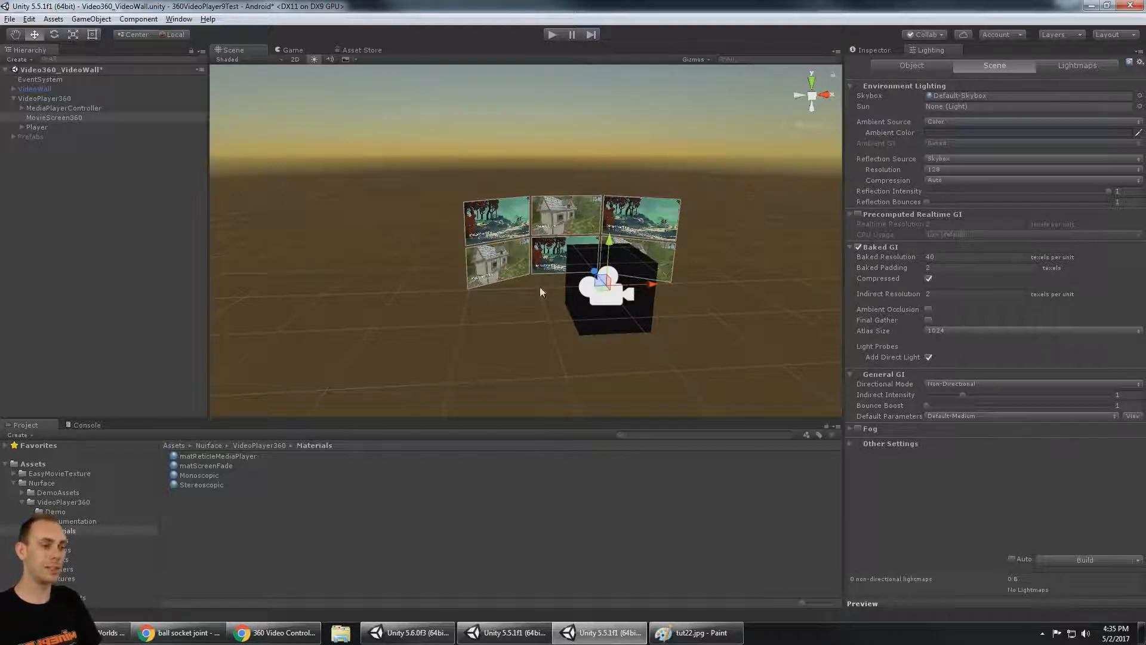
Add a 3D Cube as a child of the VideoWall object
click(13, 88)
right_click(36, 87)
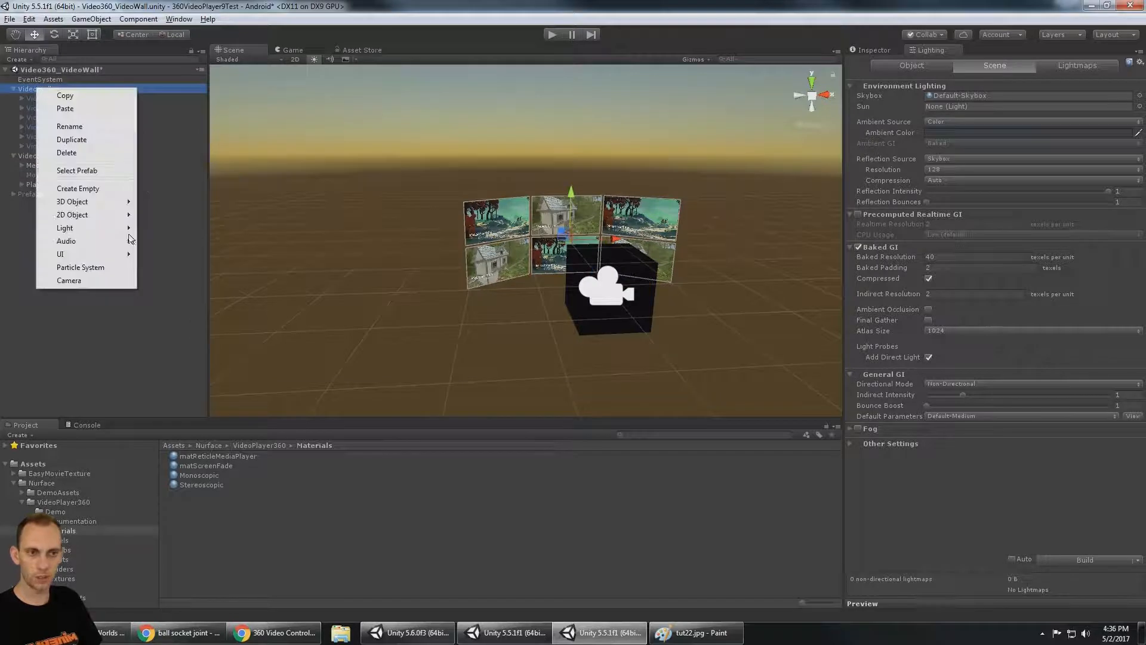
mouse_move(112, 205)
click(163, 202)
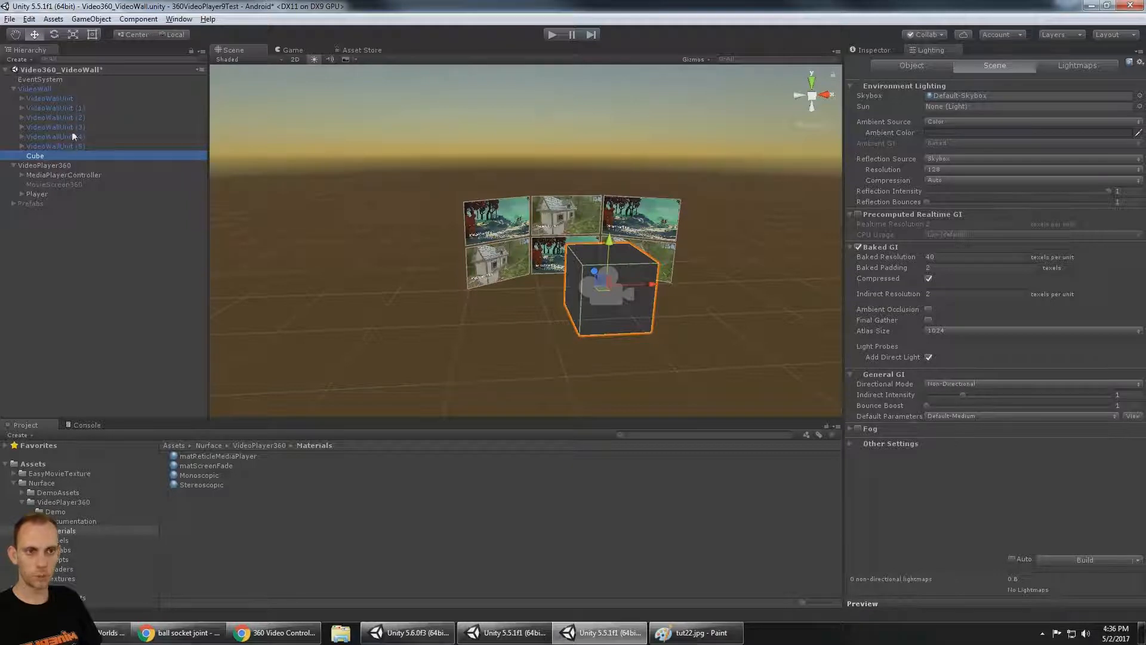
Disable the VideoWall object to check its effect on the child cube, and enable it again
click(45, 90)
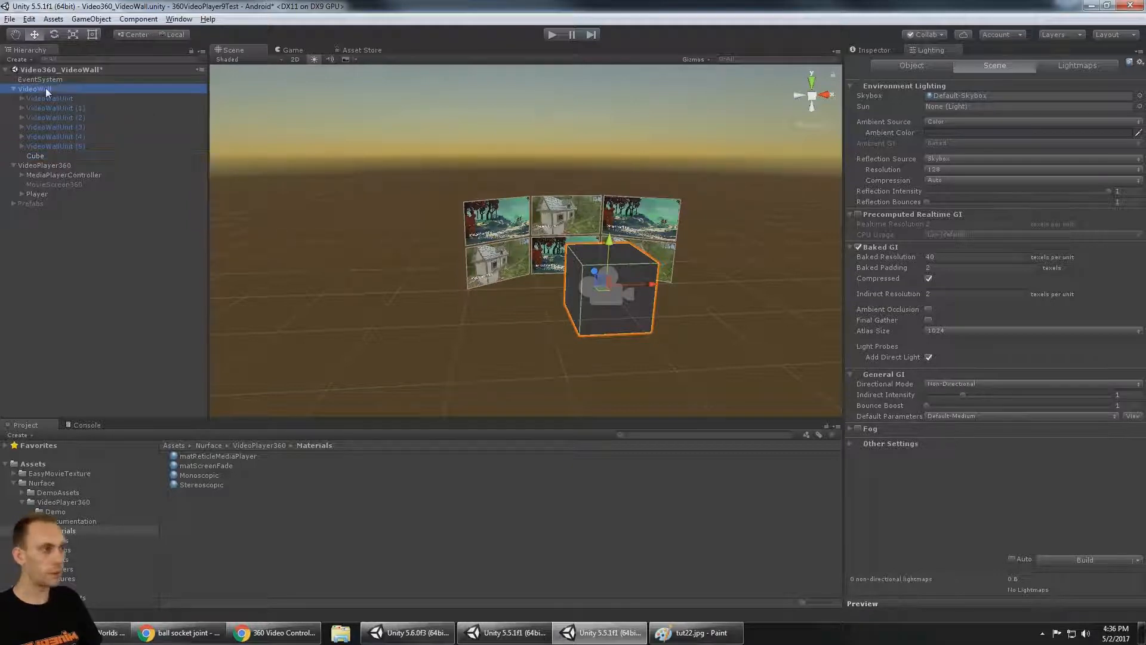
click(869, 50)
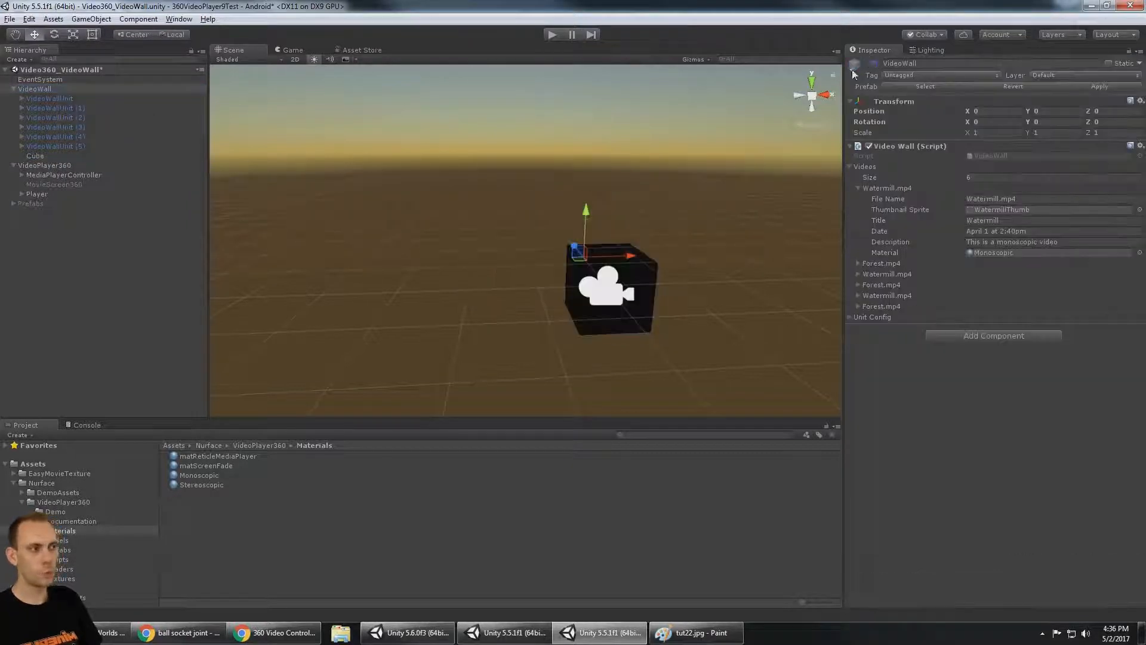
click(874, 62)
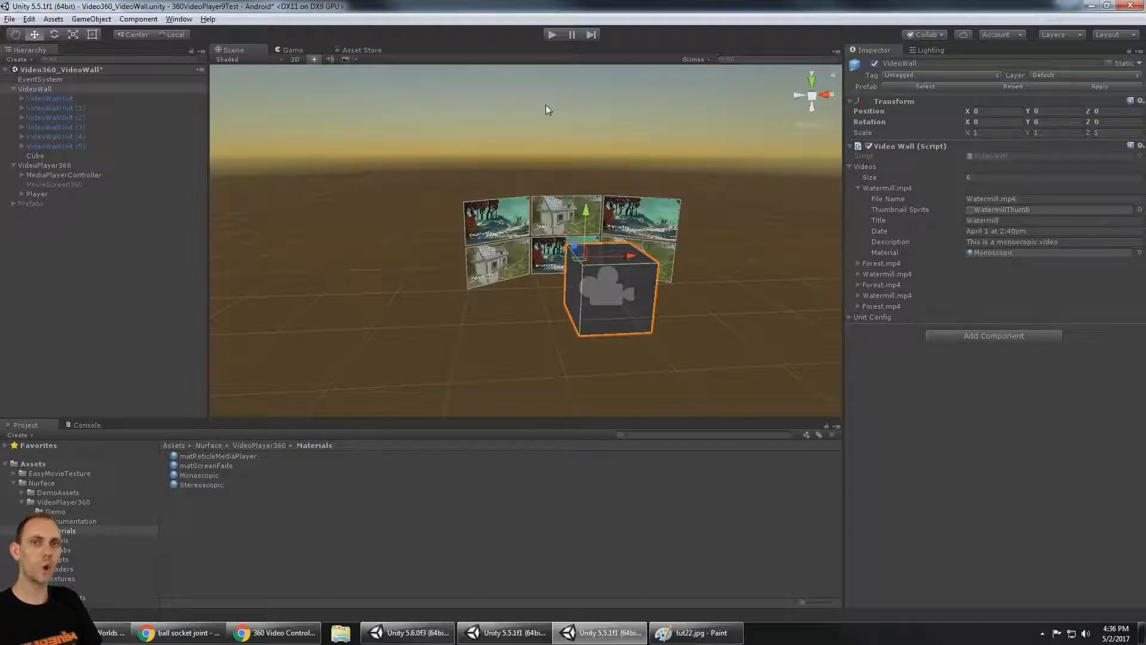
Move the cube up behind the video wall to about X -4.15, Y 1.37, Z 4.36
click(91, 157)
alt+drag(683, 253, 671, 302)
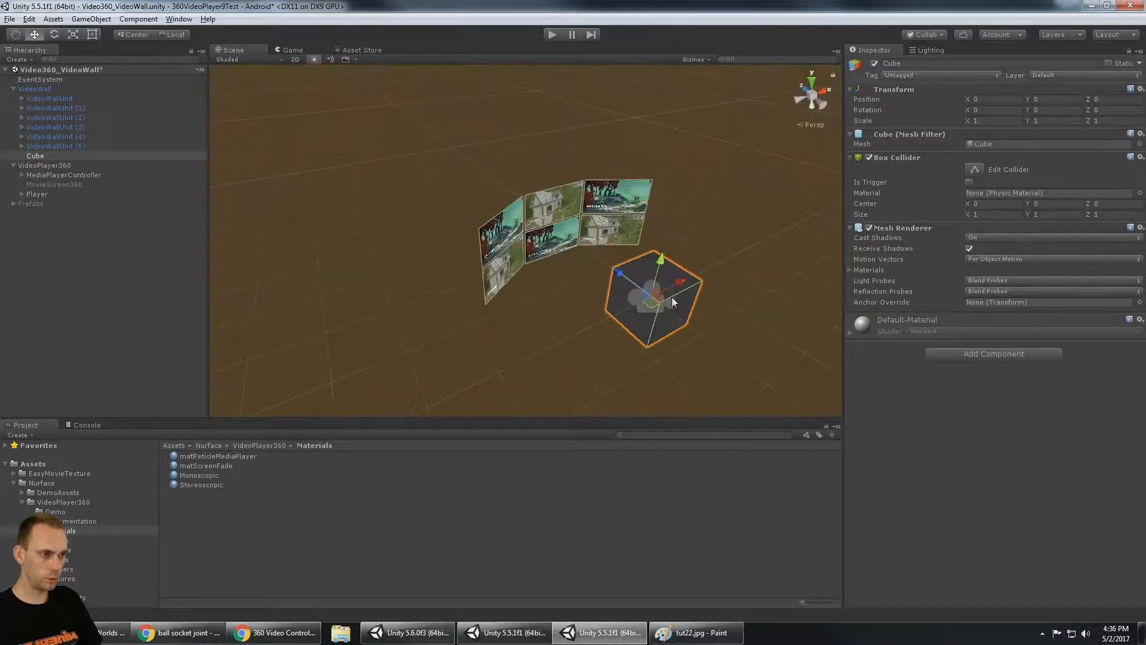
drag(619, 272, 505, 64)
drag(615, 175, 538, 55)
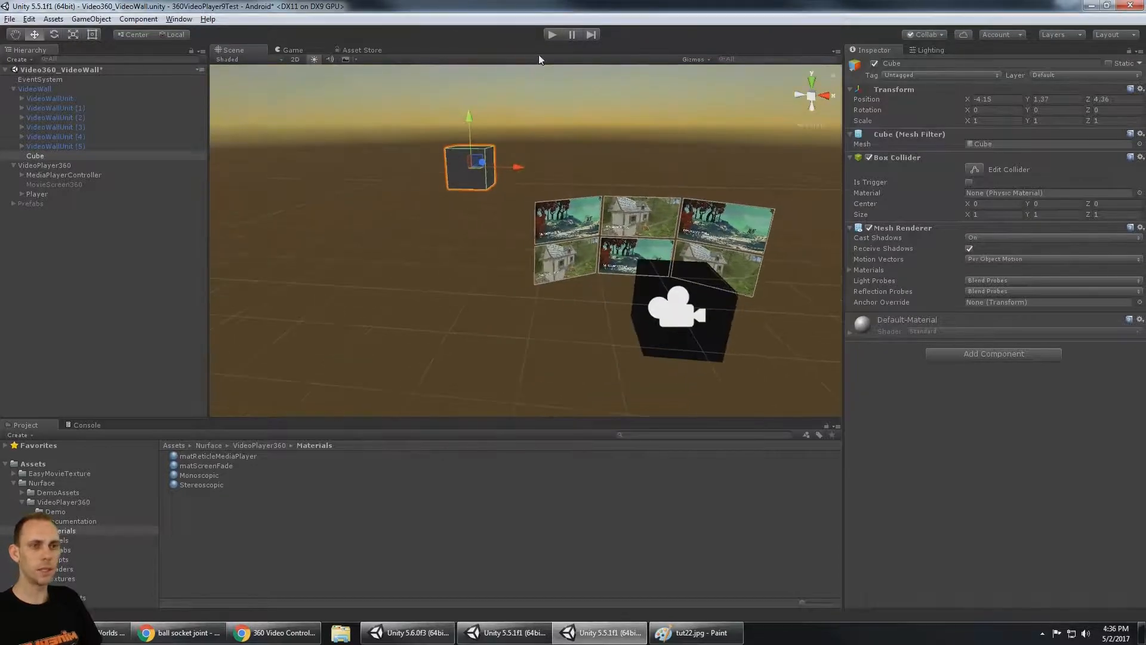
Examine the settings of the first Forest.mp4 entry in the VideoWall's Videos list
click(35, 89)
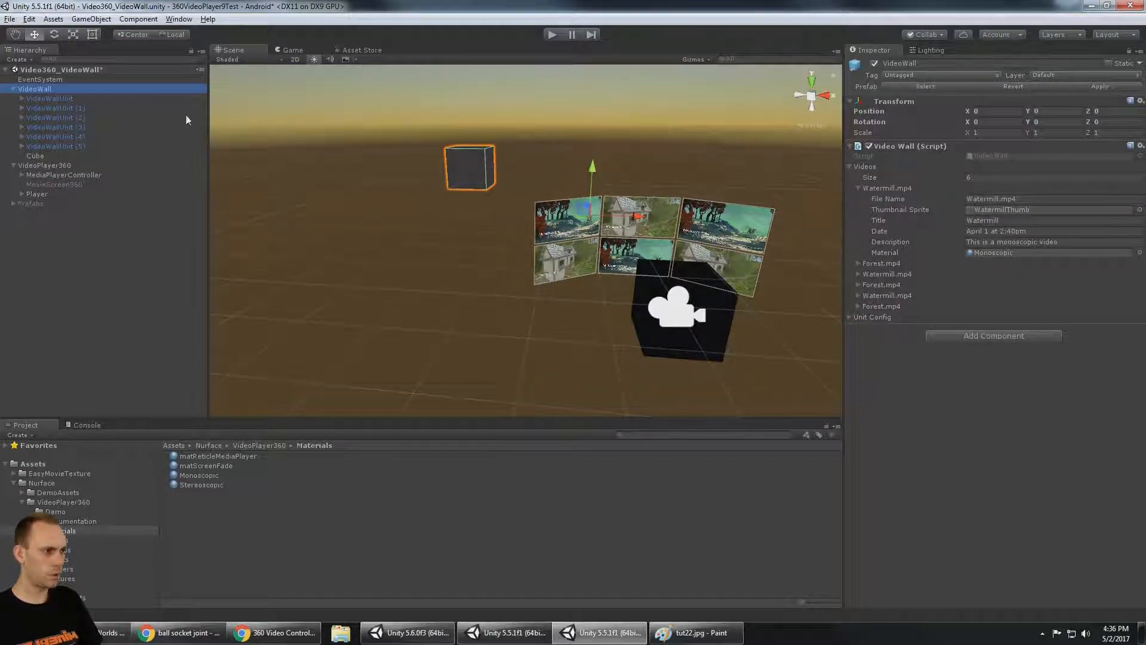
click(858, 263)
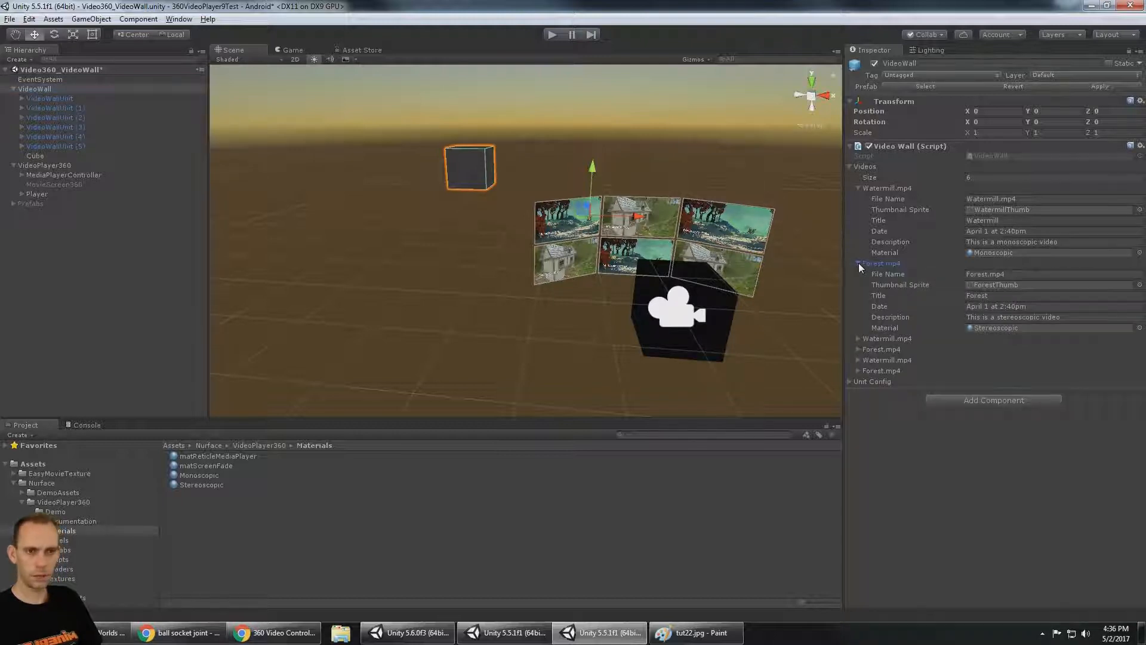
Add a Media Player Ctrl script to MovieScreen360 and set its Shader YUV to Unlit/Unlit_YUV
click(60, 165)
click(82, 183)
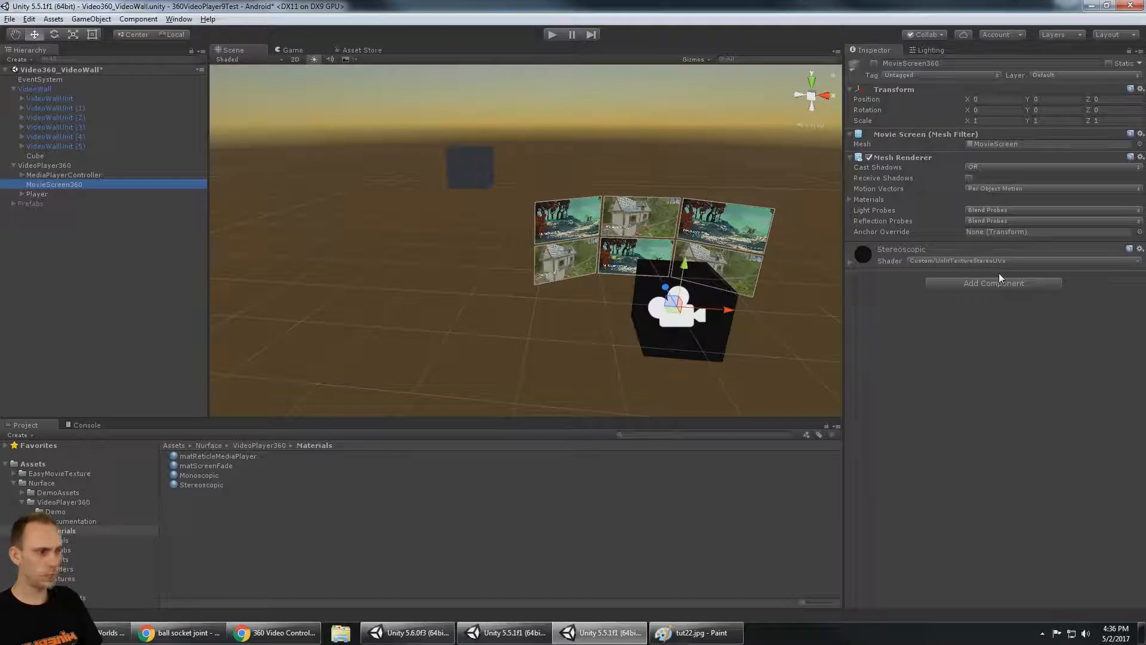
click(997, 281)
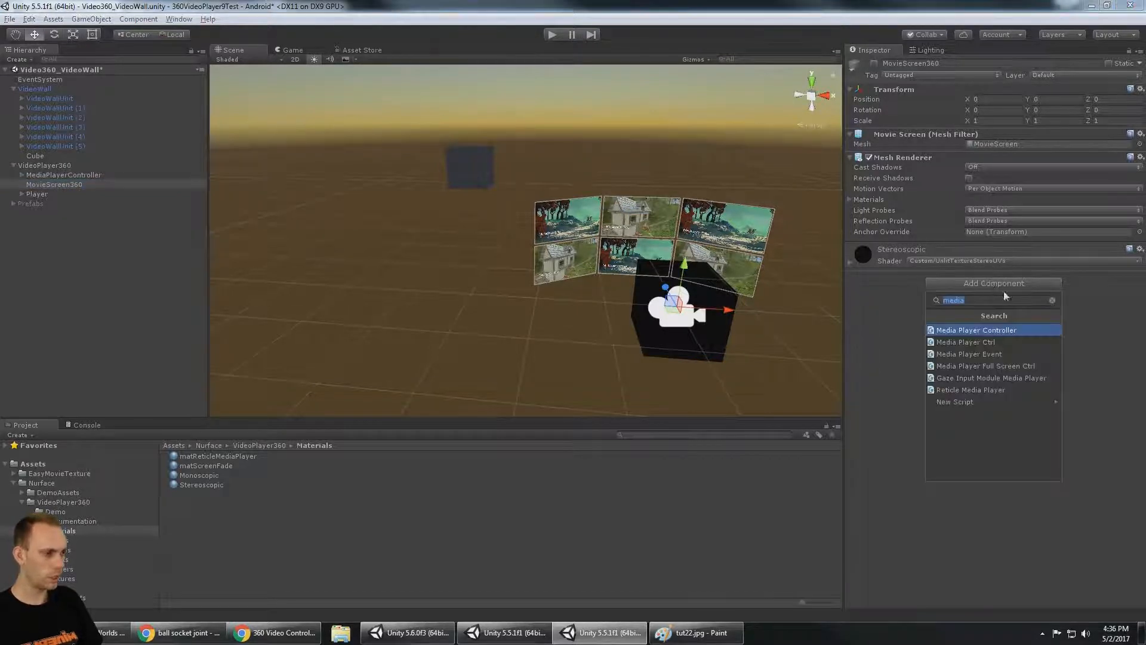
key(Escape)
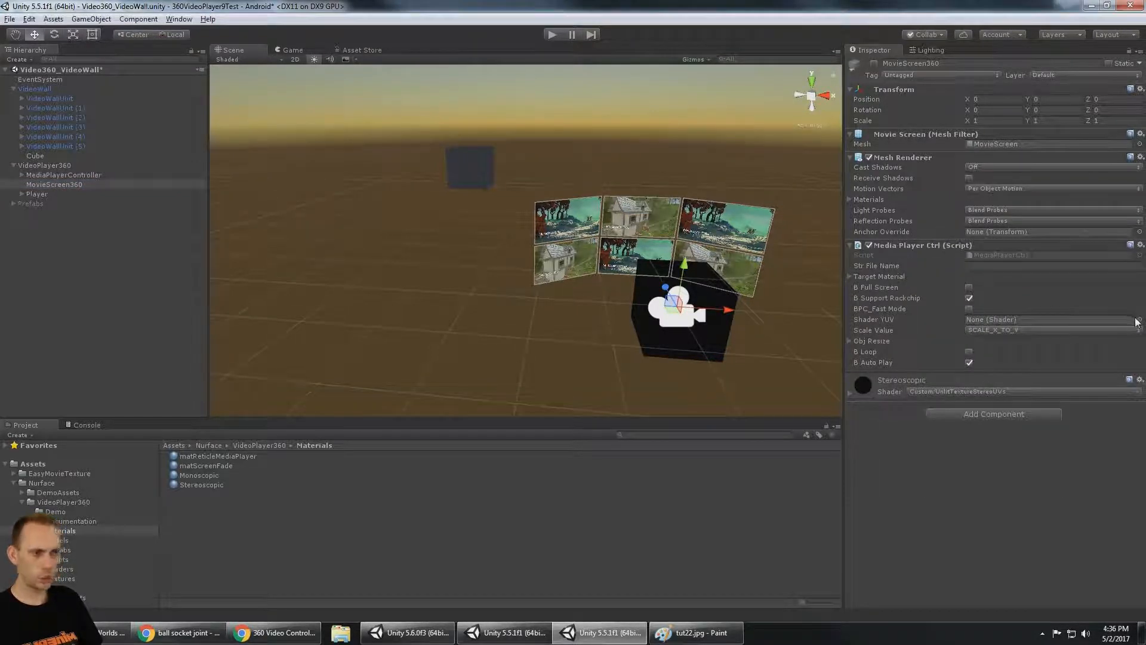
click(1139, 319)
double_click(192, 179)
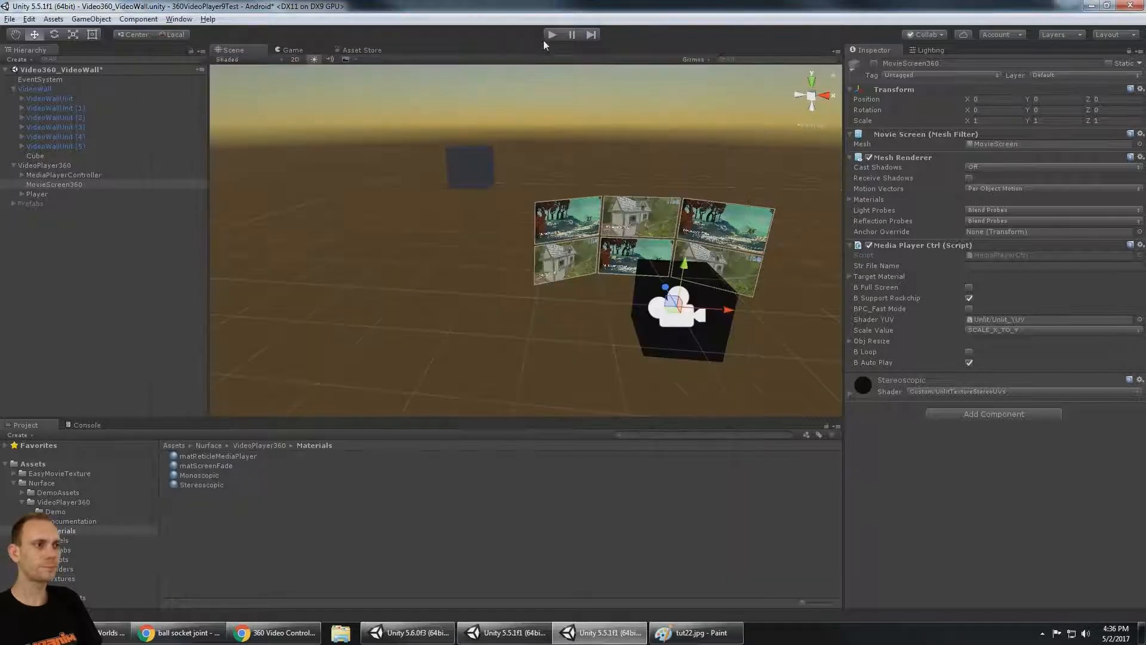
Play-test the Forest video from the video wall and examine the MovieScreen360 sphere in the Scene view
click(551, 35)
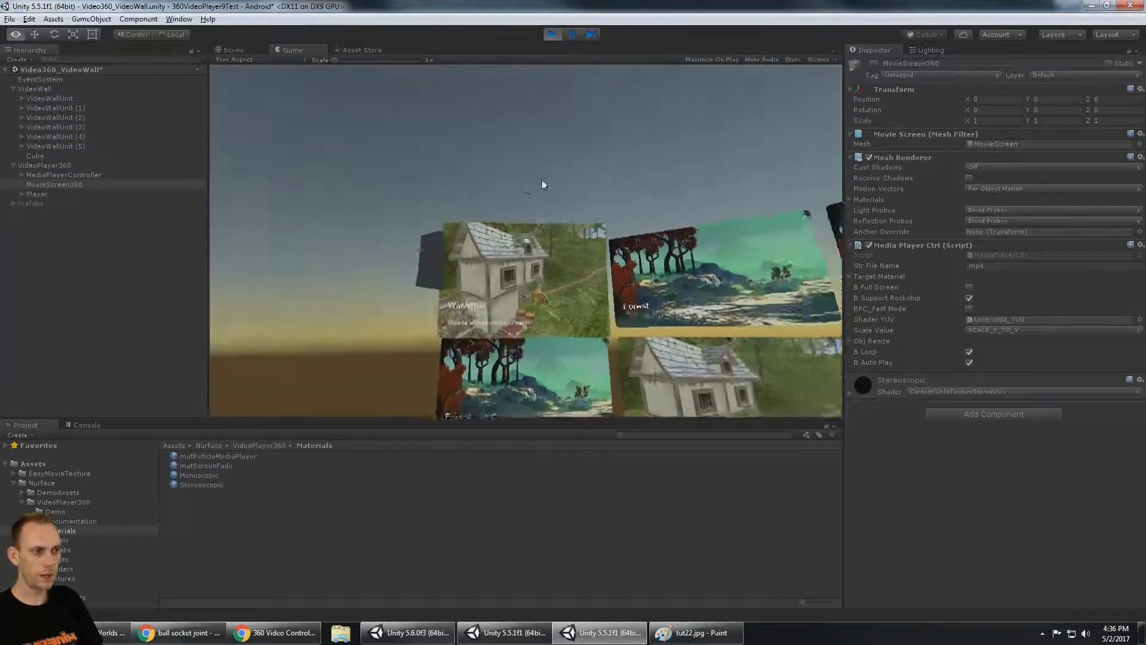
click(574, 206)
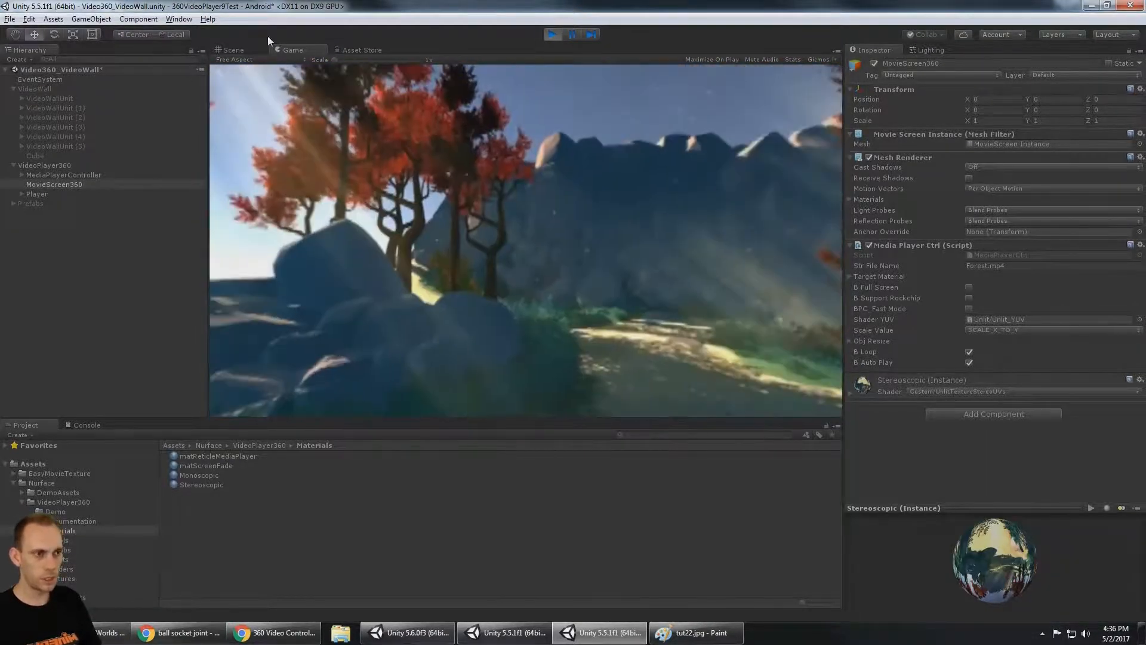
click(230, 50)
scroll(620, 174, down, 12)
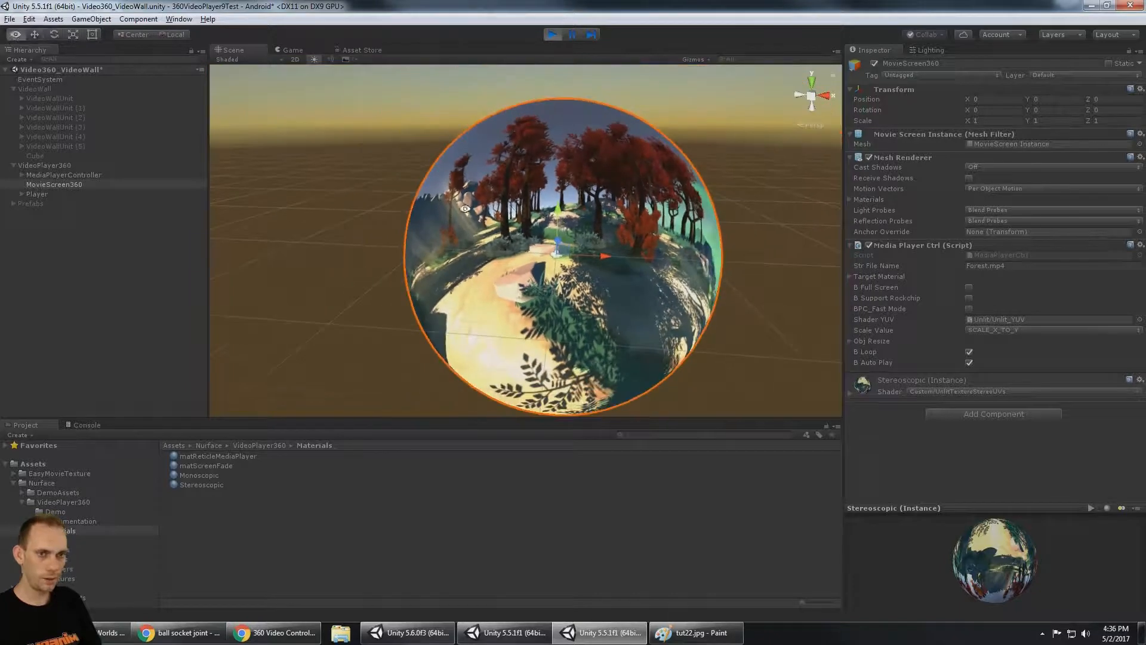
Examine the Forest video on the sphere from other sides in the Scene view and end the play test
alt+drag(584, 193, 687, 161)
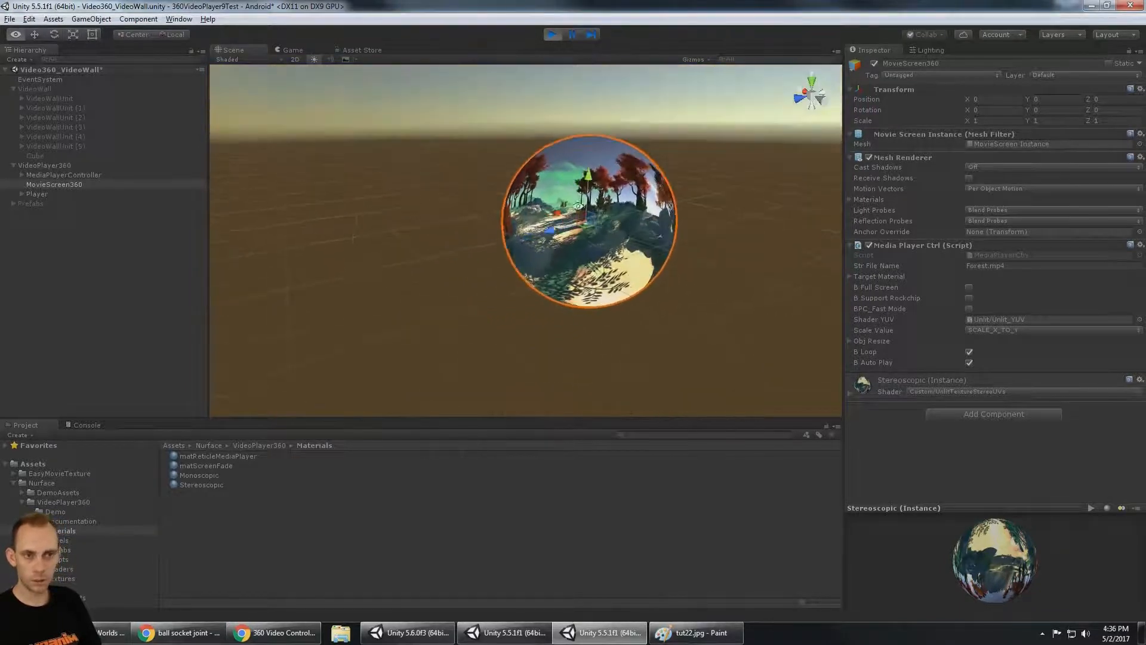
click(49, 87)
alt+drag(623, 216, 508, 167)
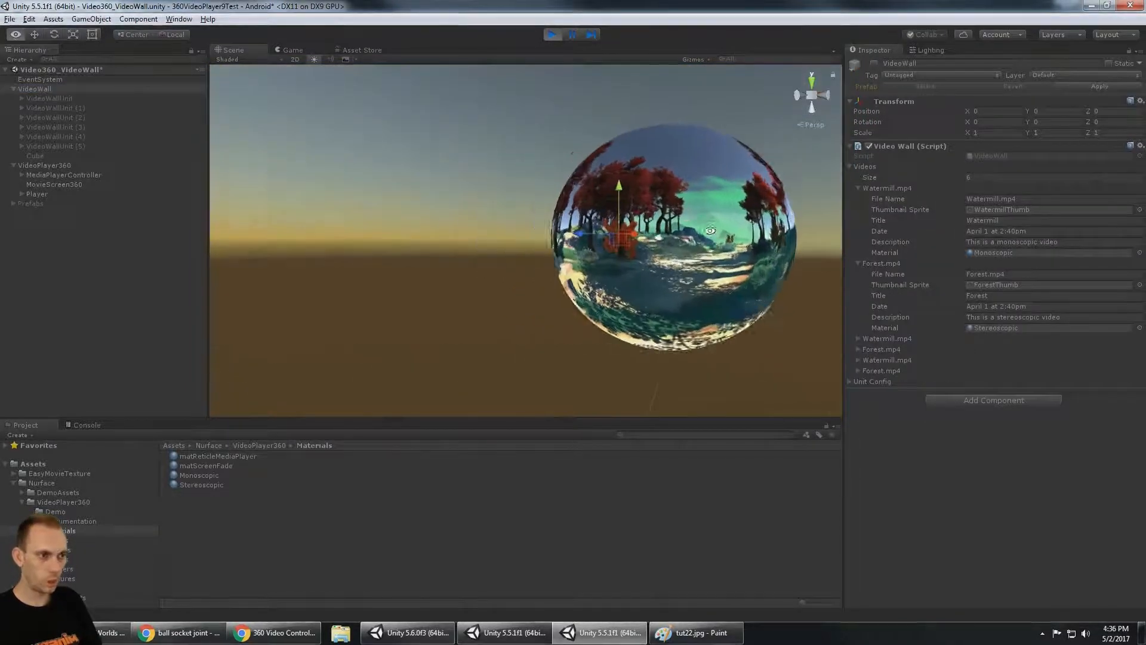
click(823, 98)
click(553, 34)
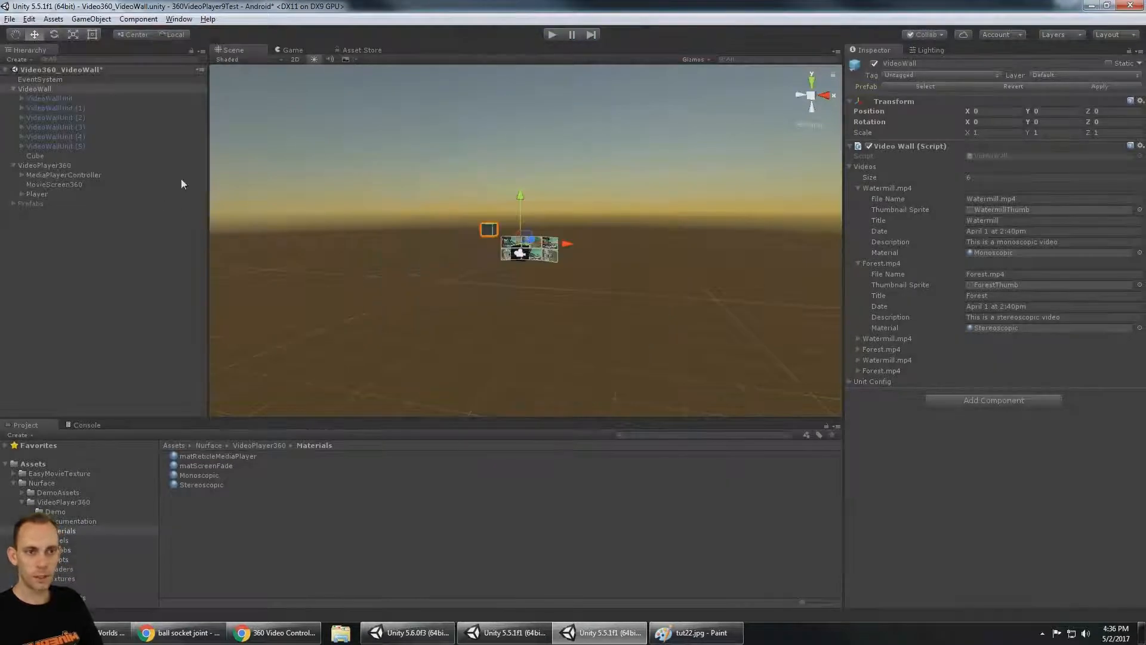
Examine the VideoWall's Unit Config settings, including Rotation Amount, Min Size Y and Lerp Speed
click(60, 98)
key(Up)
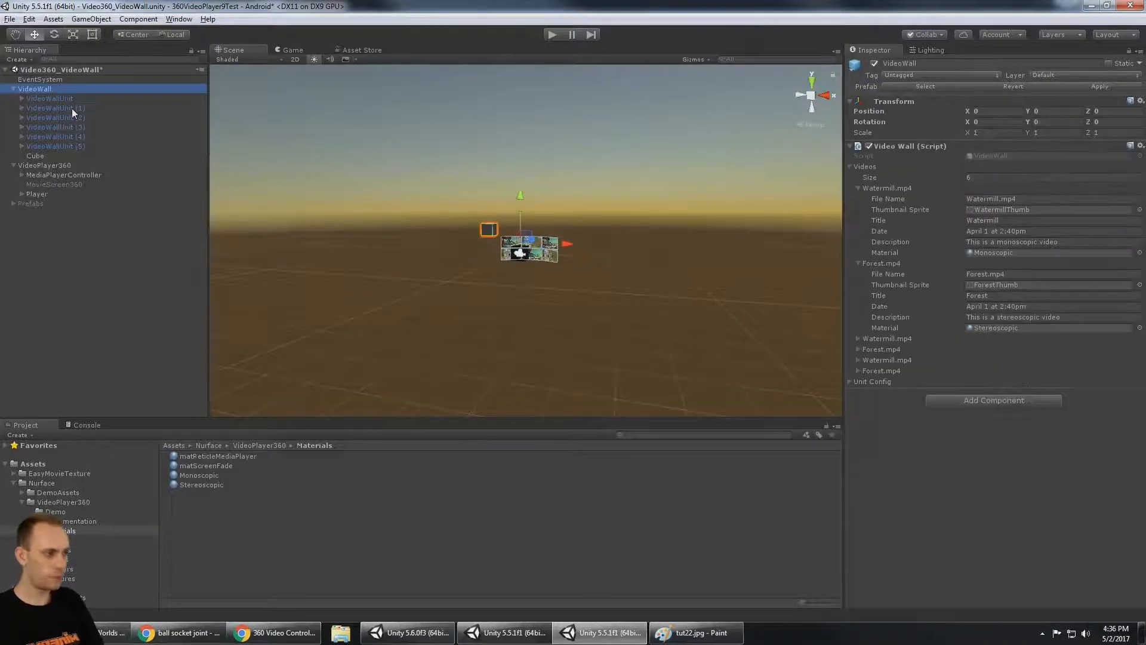
click(850, 381)
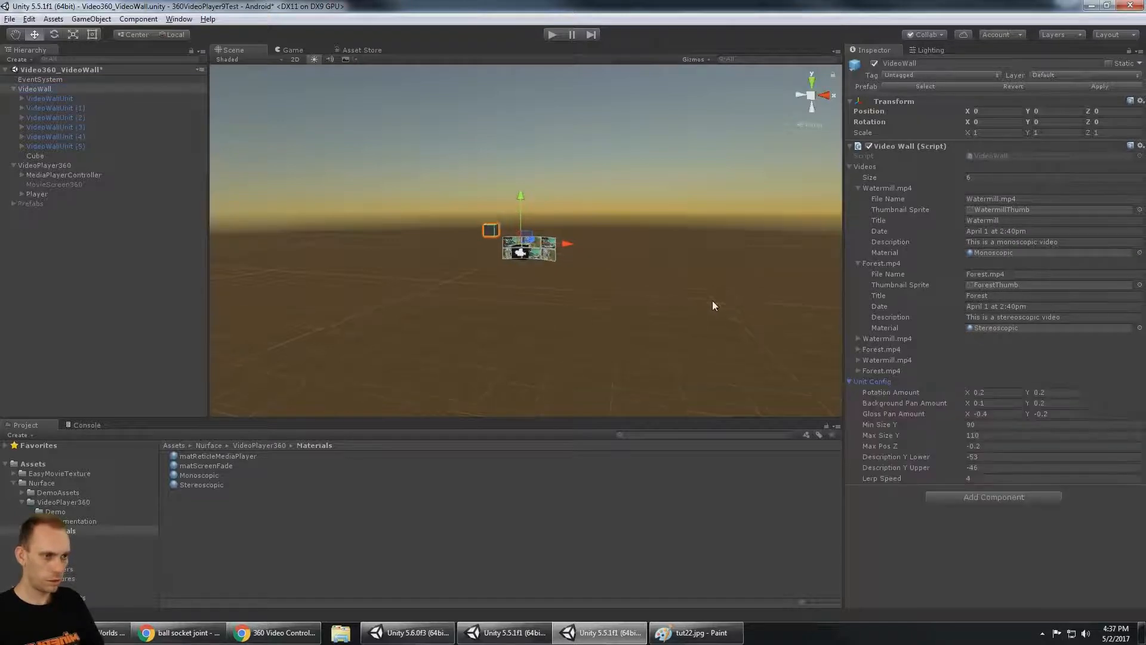
scroll(712, 300, up, 5)
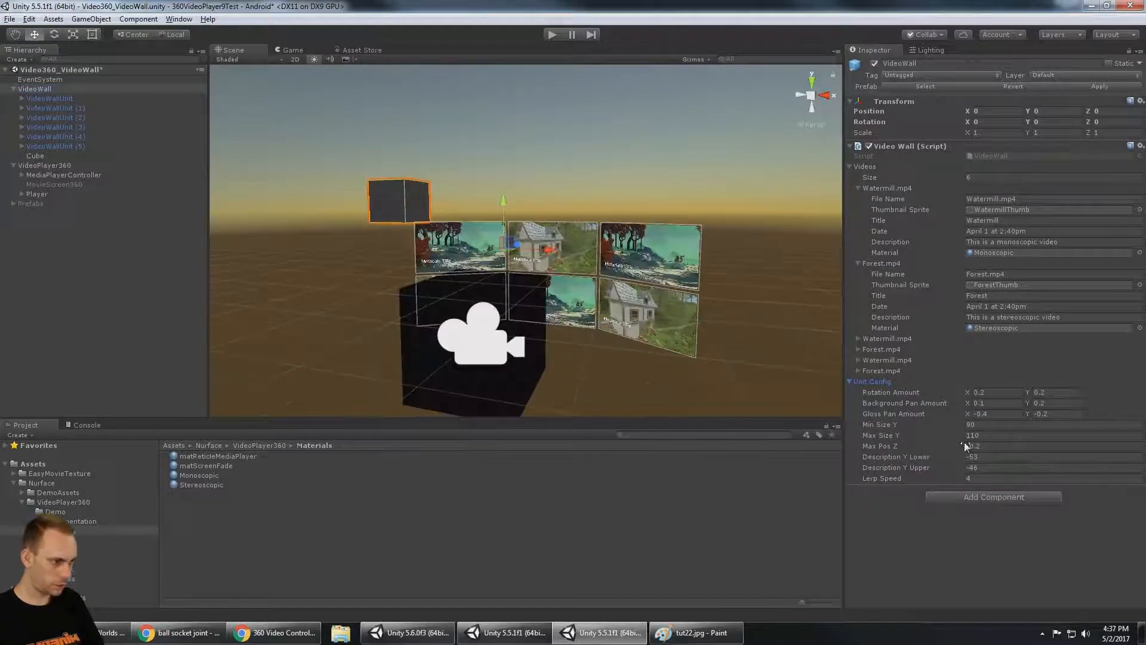
scroll(698, 257, up, 3)
middle_drag(699, 256, 657, 268)
right_drag(502, 271, 534, 266)
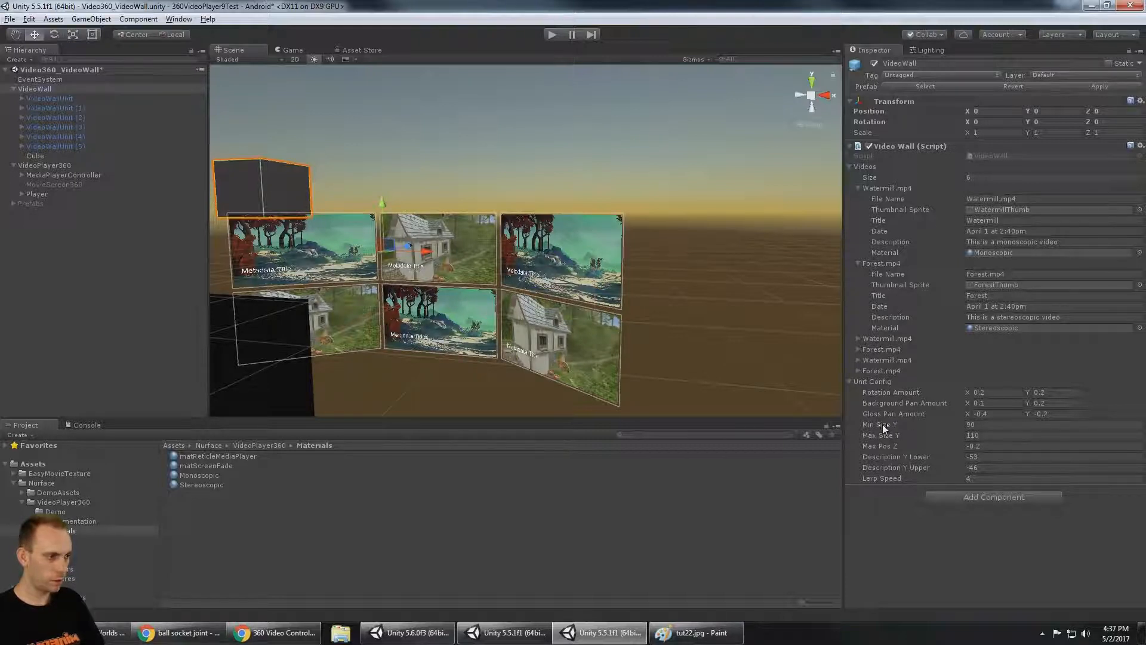
mouse_move(883, 424)
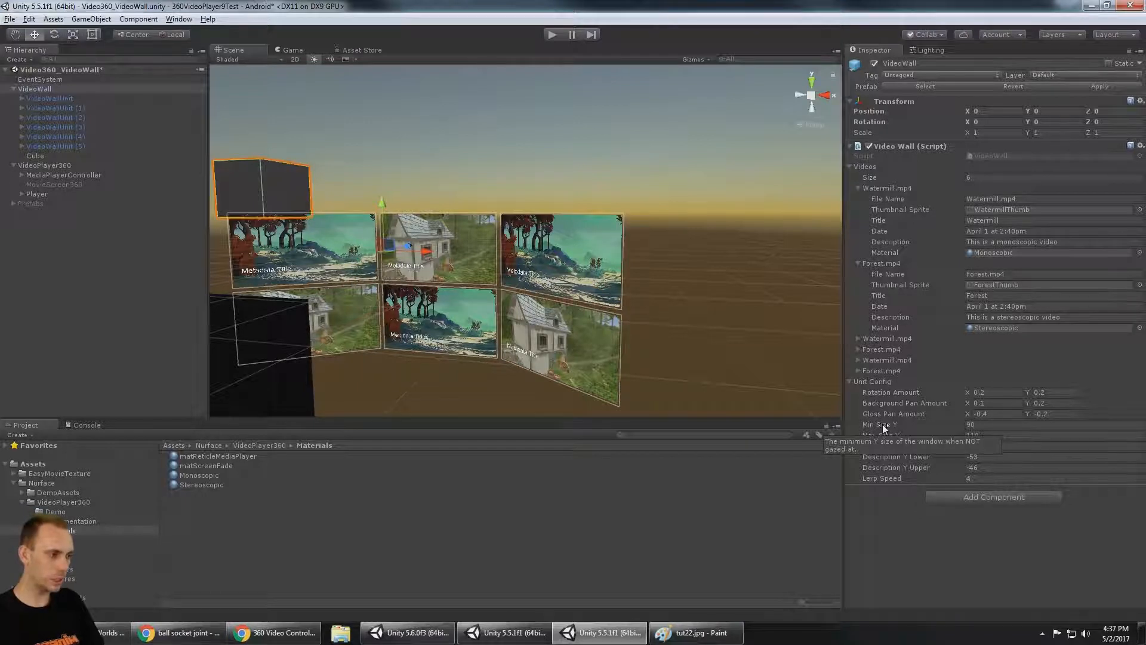
mouse_move(888, 394)
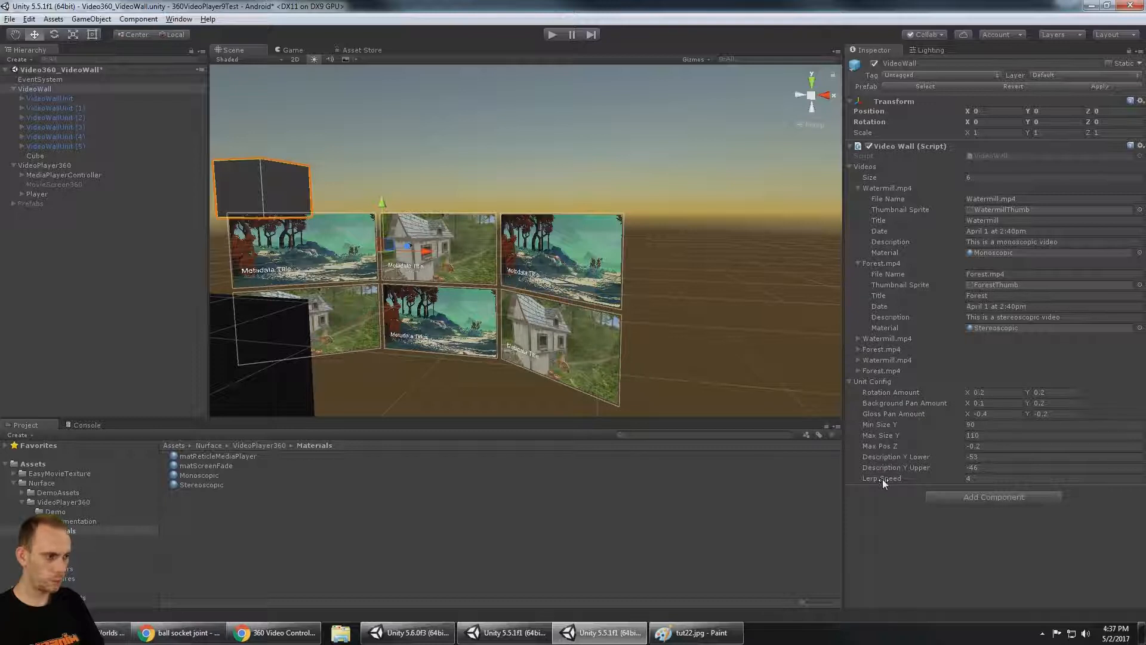
mouse_move(882, 478)
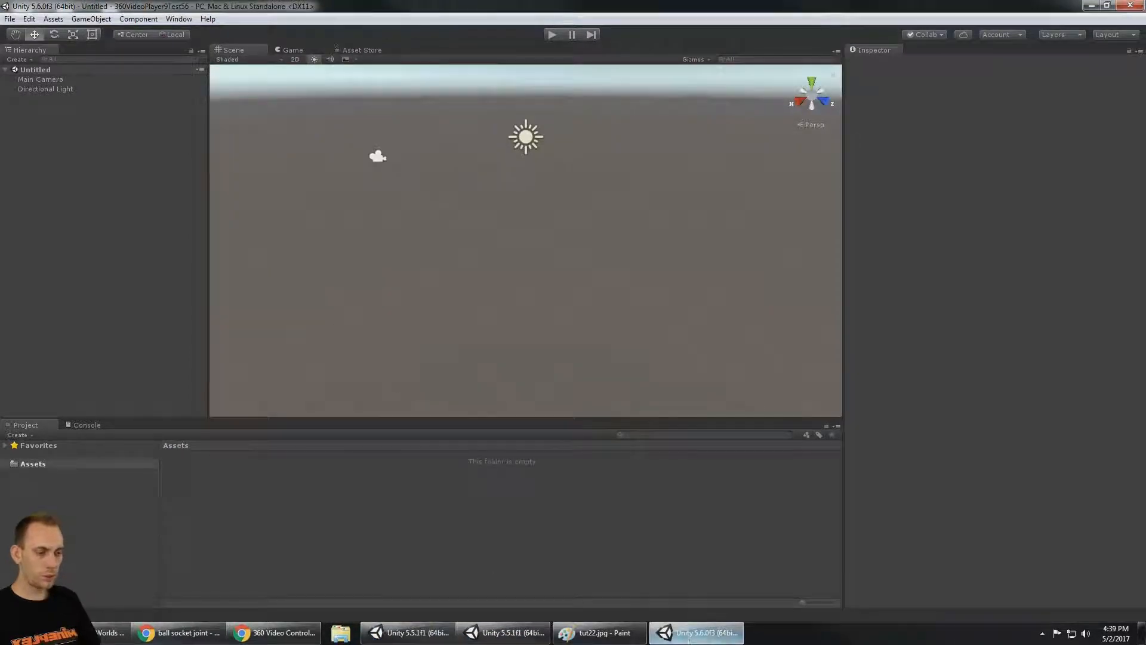
Import the full 360VideoPlayer_5217b custom package into the empty Unity 5.6 project
mouse_move(691, 640)
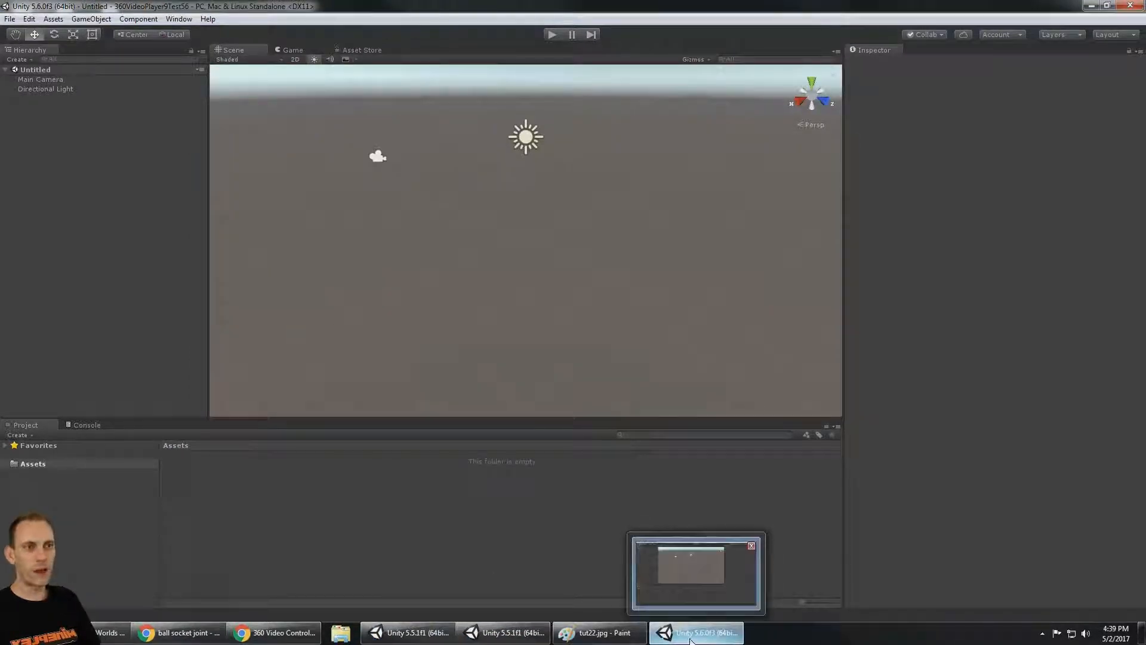
click(207, 19)
click(208, 20)
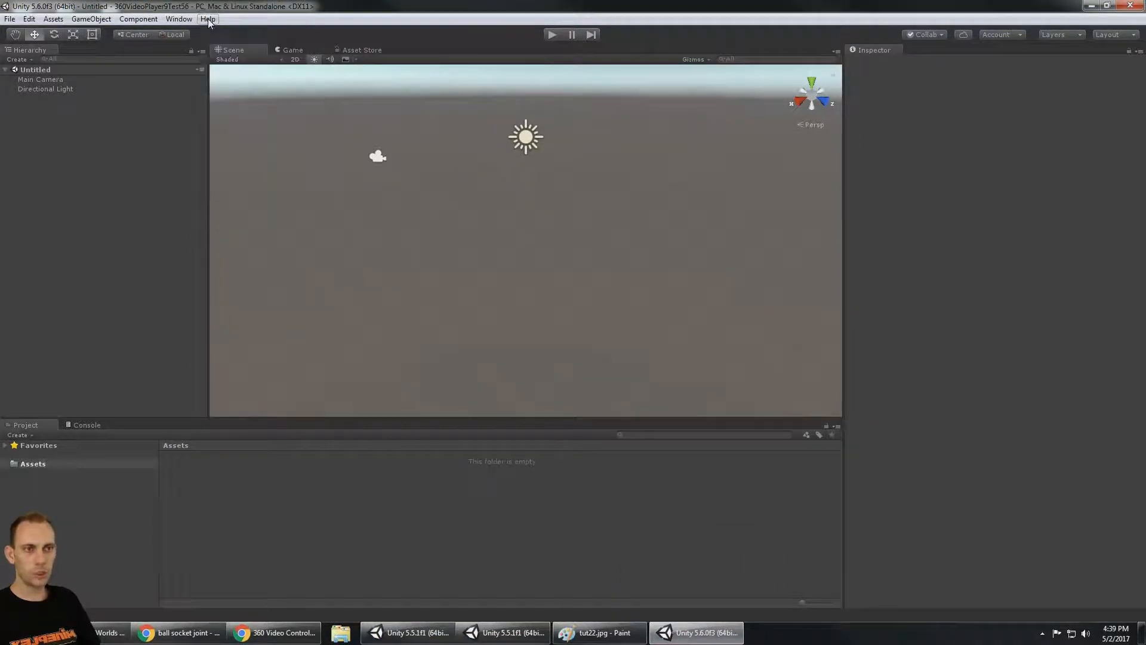
click(53, 19)
mouse_move(29, 19)
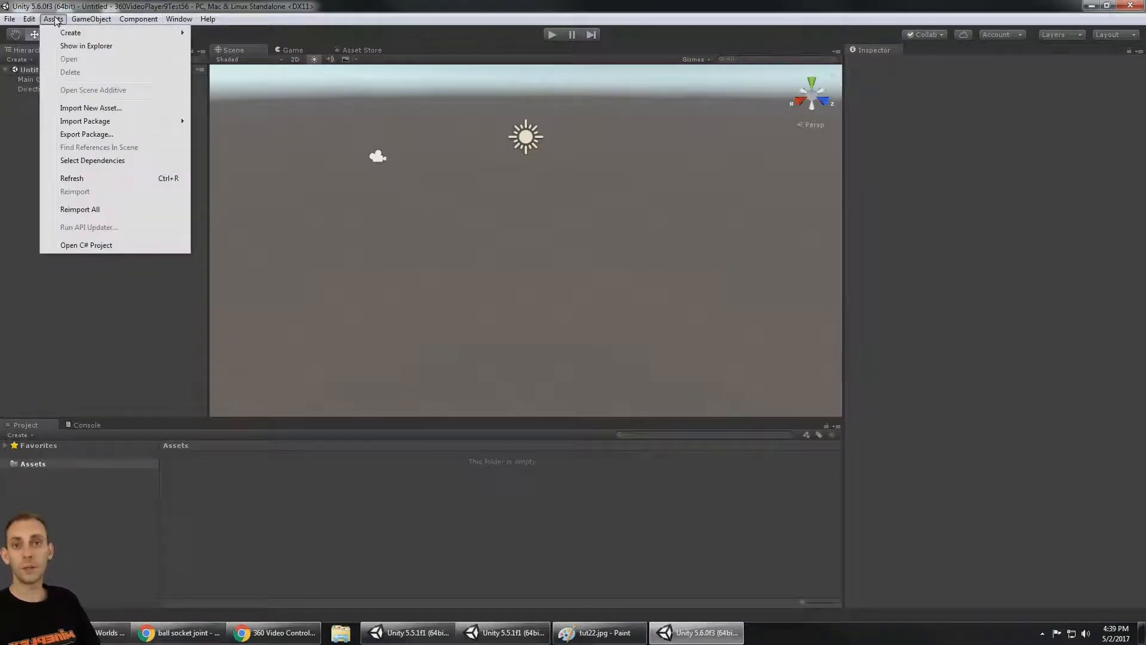
mouse_move(101, 122)
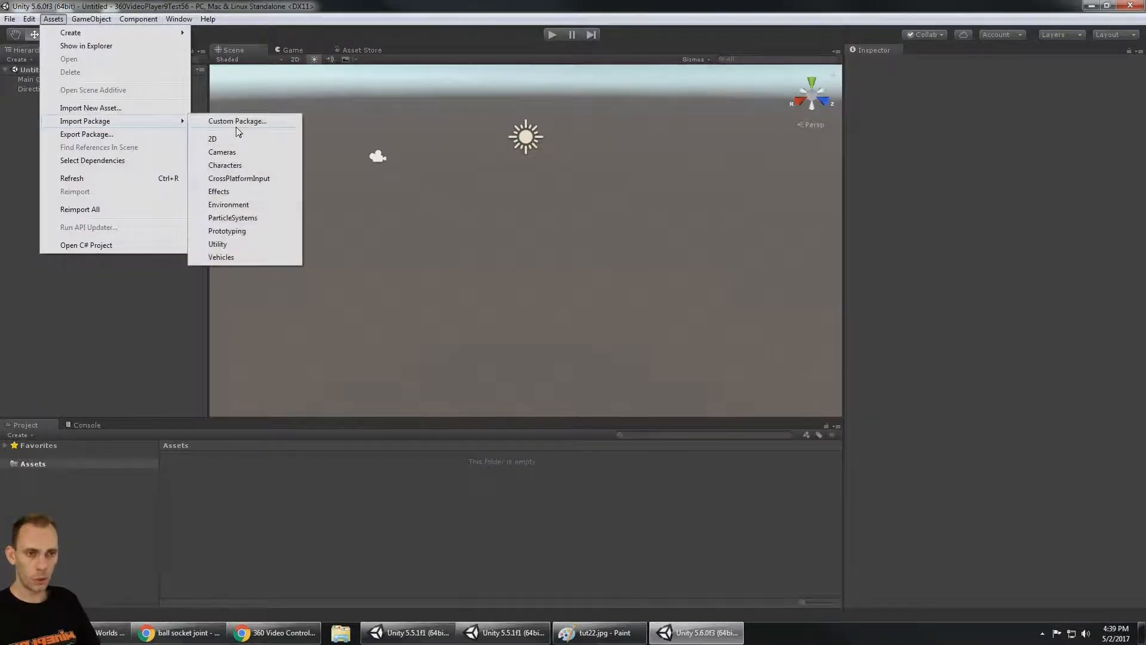
click(237, 121)
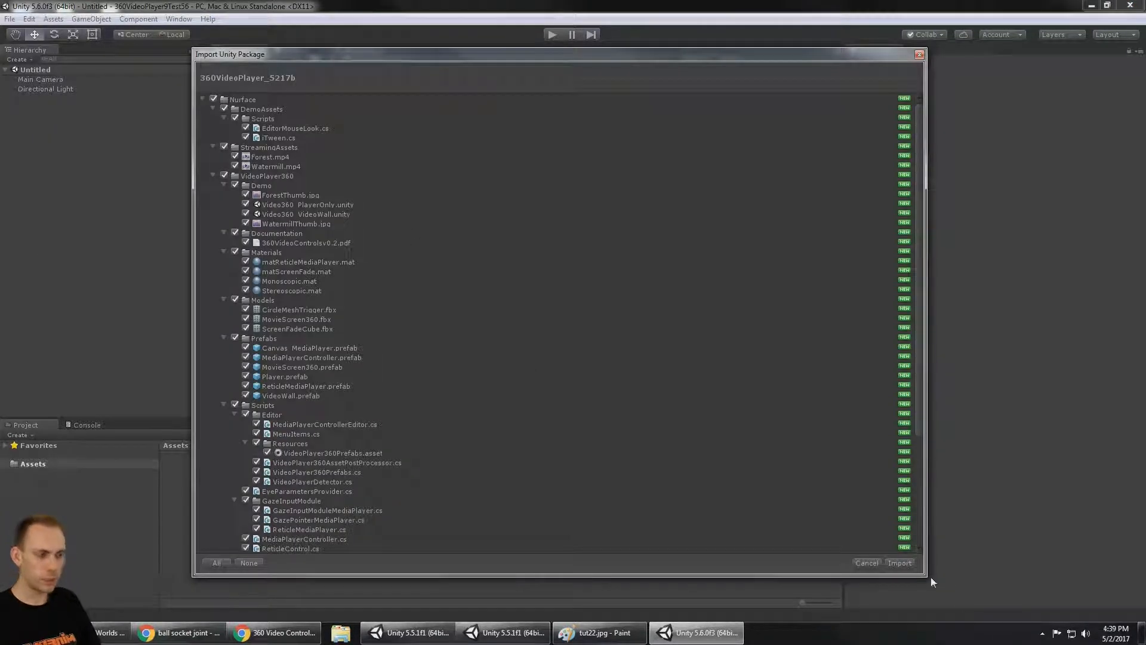
click(899, 563)
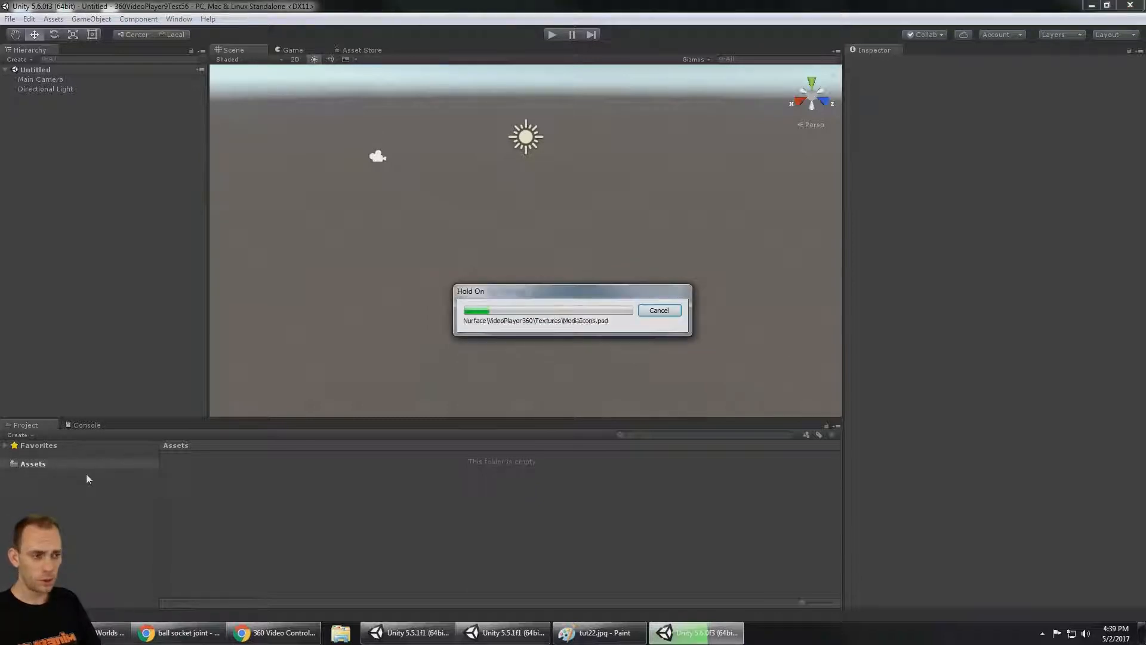
Move the StreamingAssets folder out of Nurface into the root Assets folder
click(42, 474)
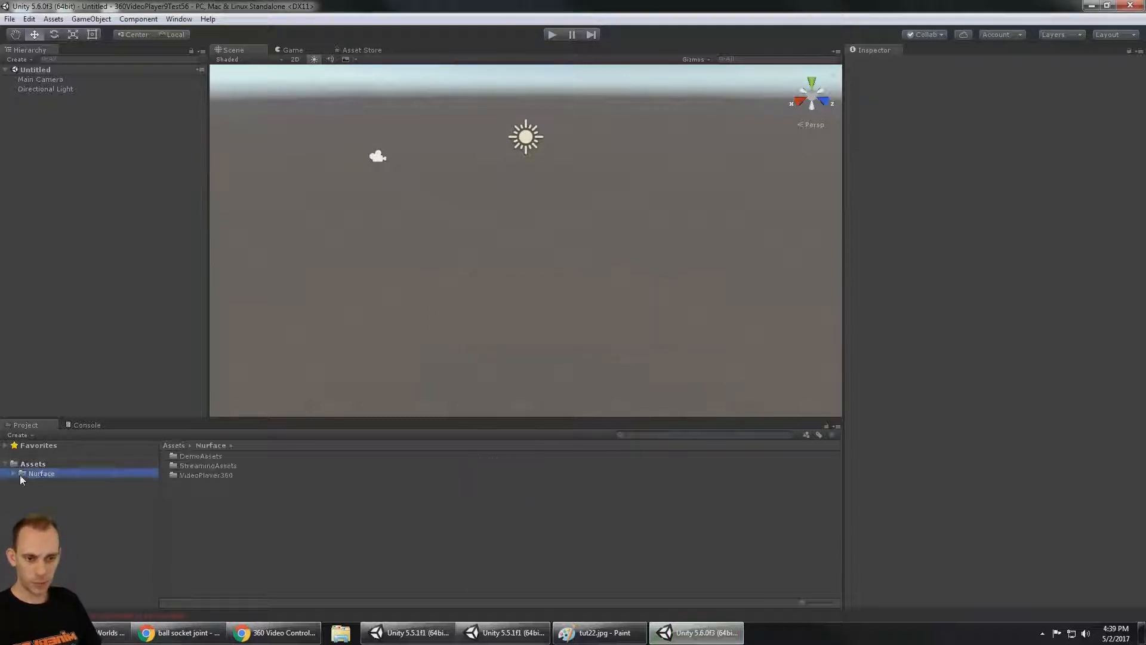
click(14, 474)
drag(58, 500, 37, 465)
click(95, 491)
click(99, 482)
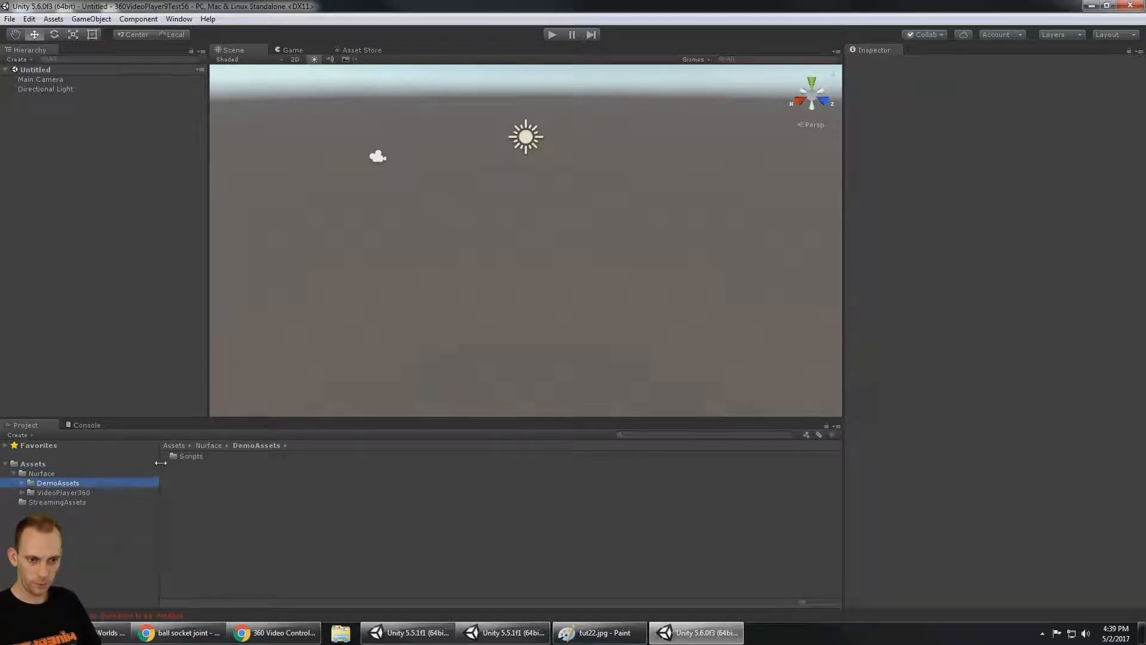
Open the Video360_VideoWall scene from the VideoPlayer360 Demo folder
click(22, 492)
click(55, 502)
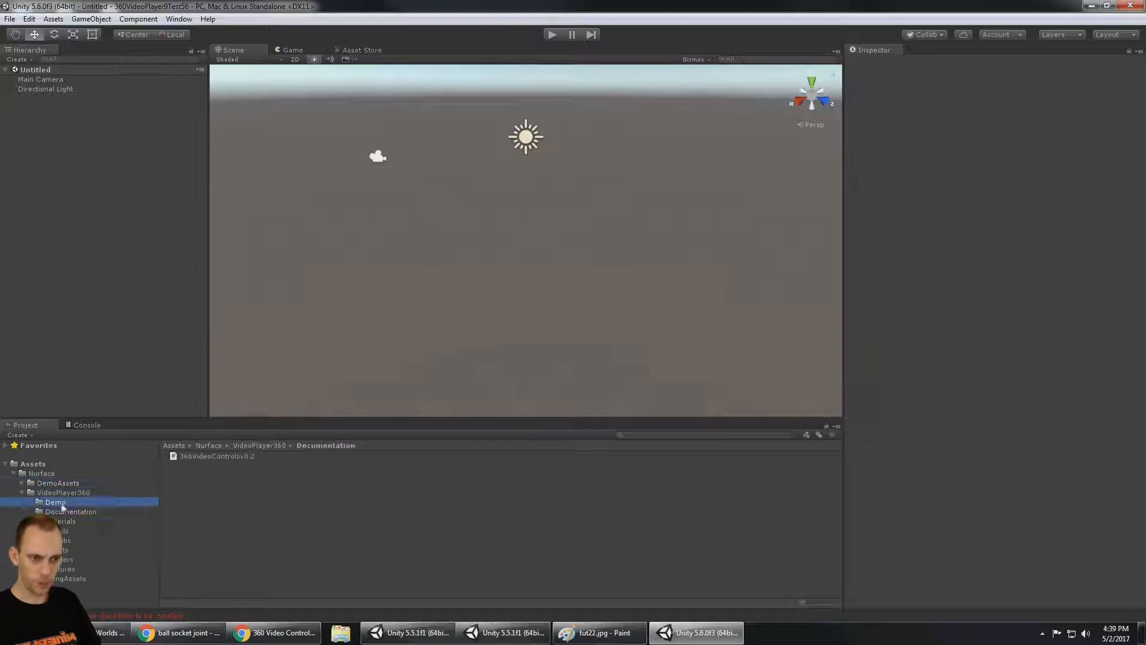
double_click(237, 474)
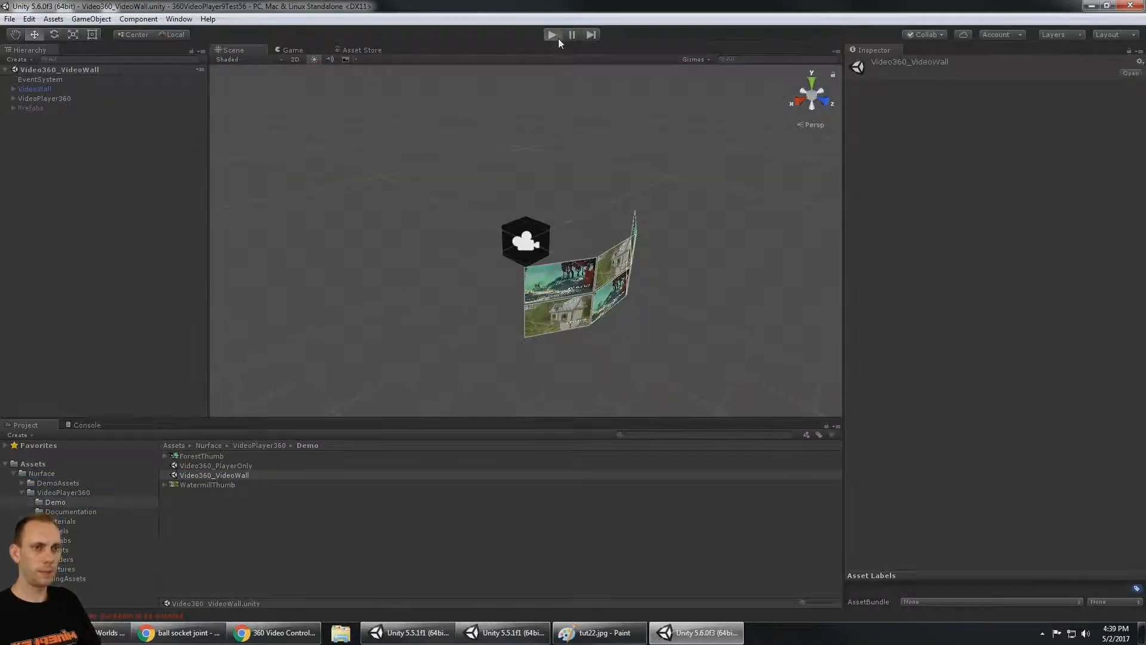
Play-test the video wall scene by starting the Forest video and bringing up its playback menu
click(553, 35)
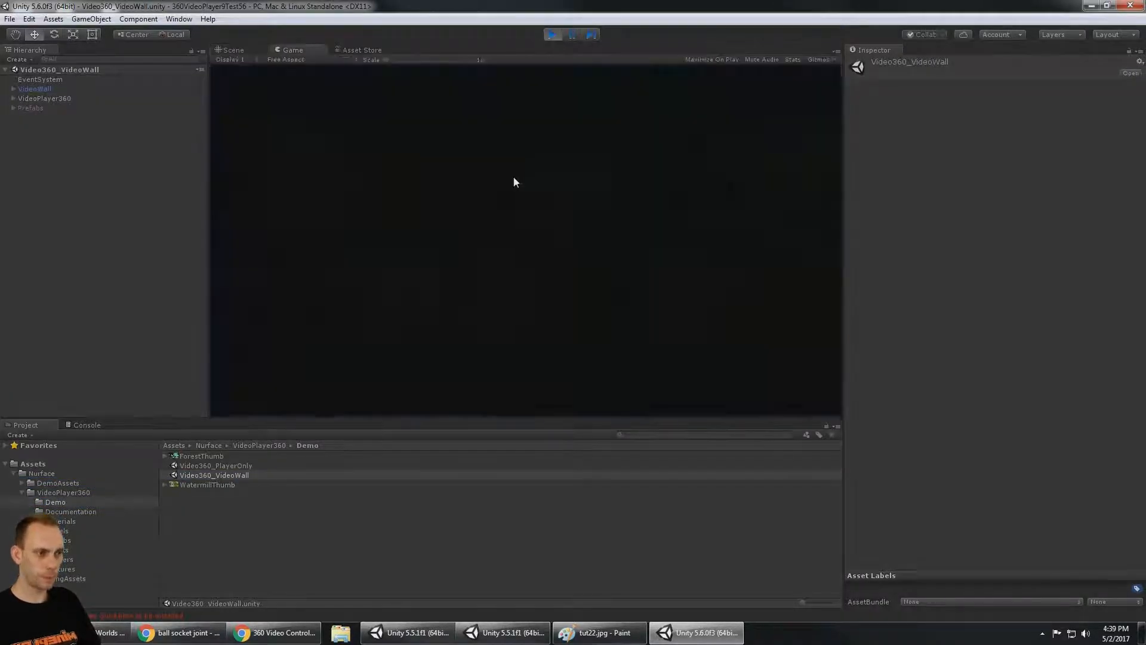
click(543, 231)
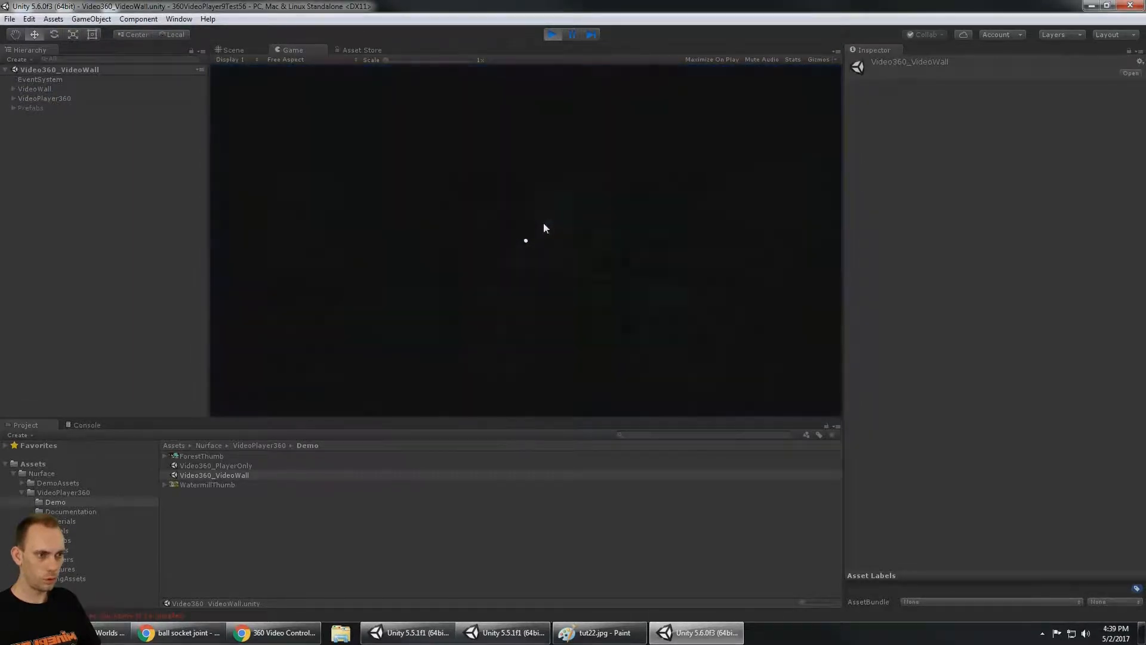
alt+click(669, 272)
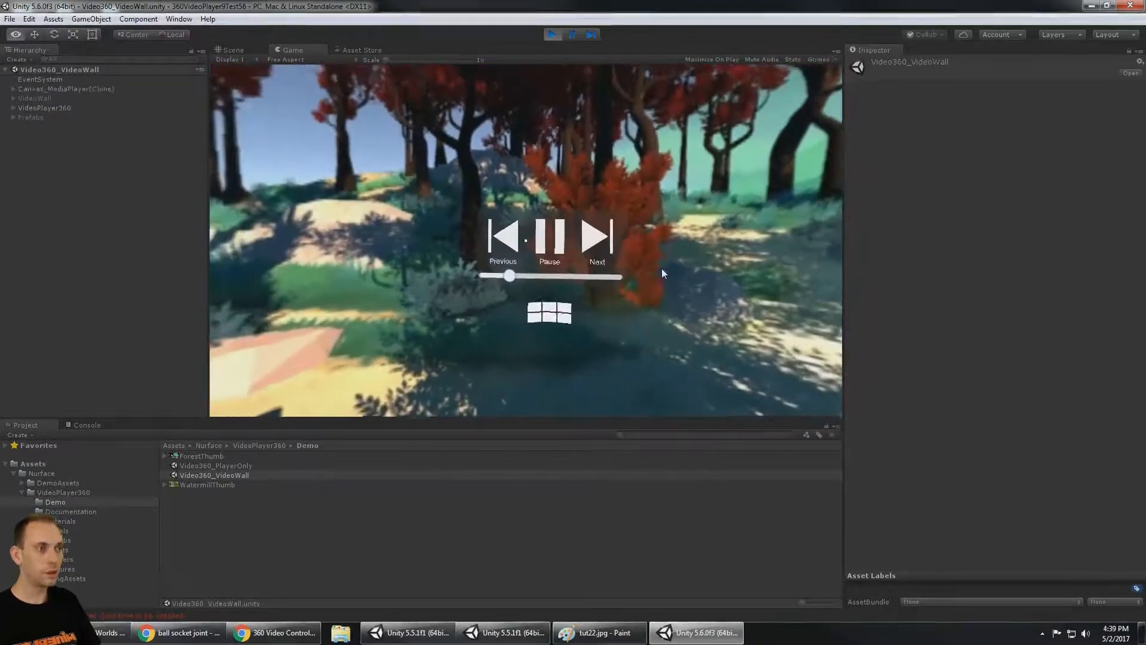
click(552, 34)
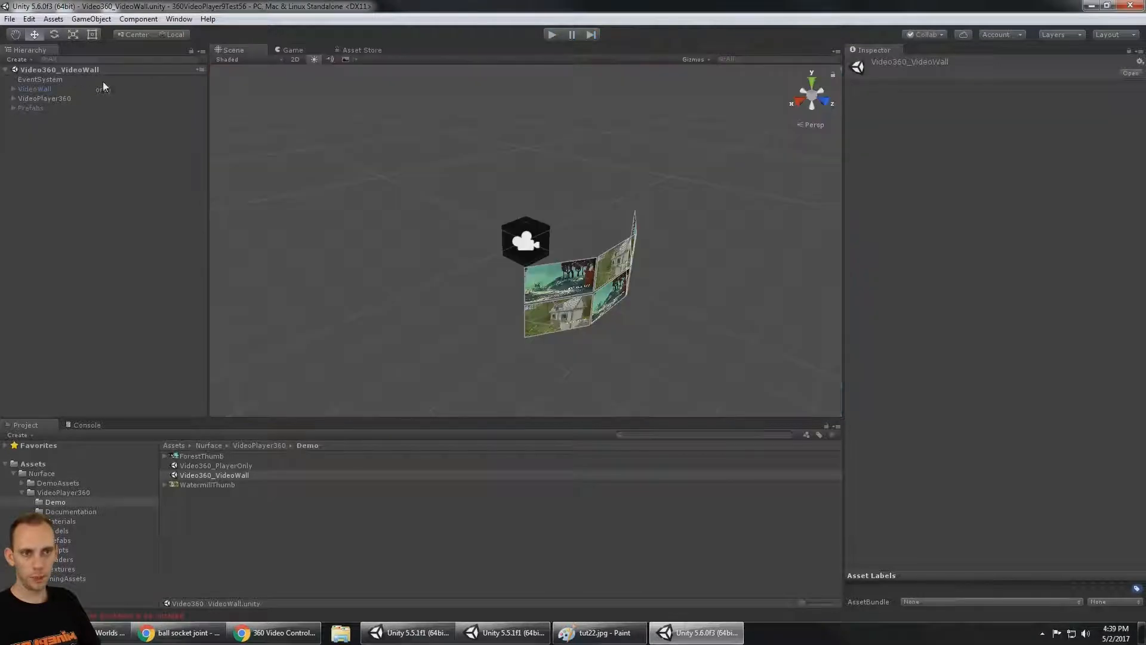
Examine the Video Player Type options of the MediaPlayerController under VideoPlayer360
click(34, 89)
key(Right)
key(Left)
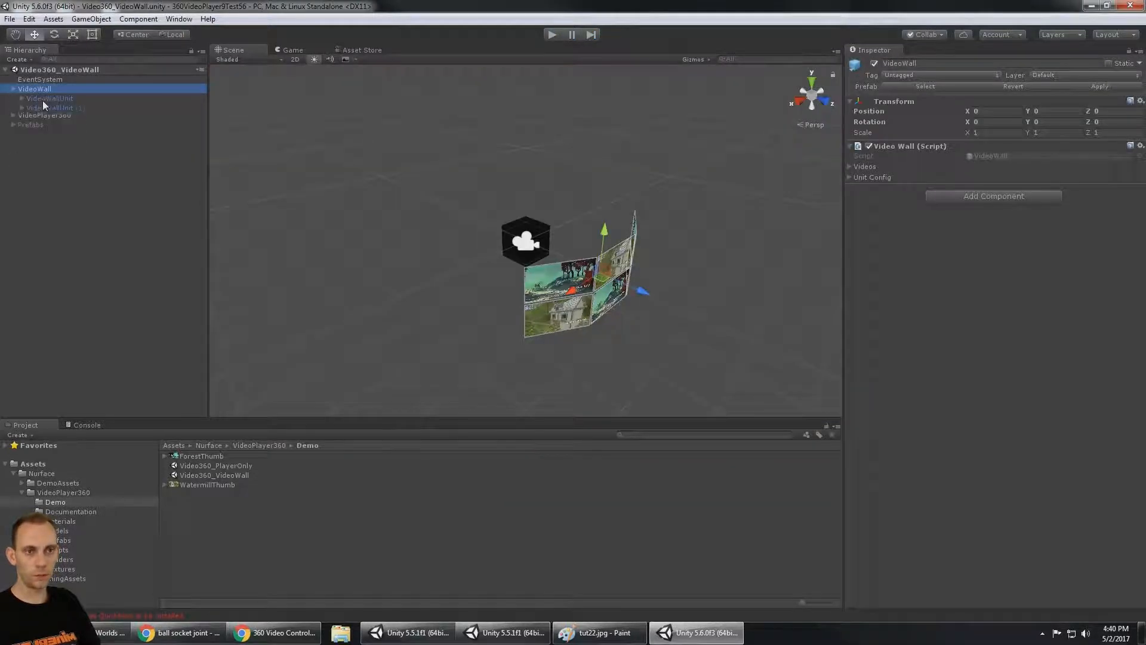
key(Down)
key(Right)
key(Down)
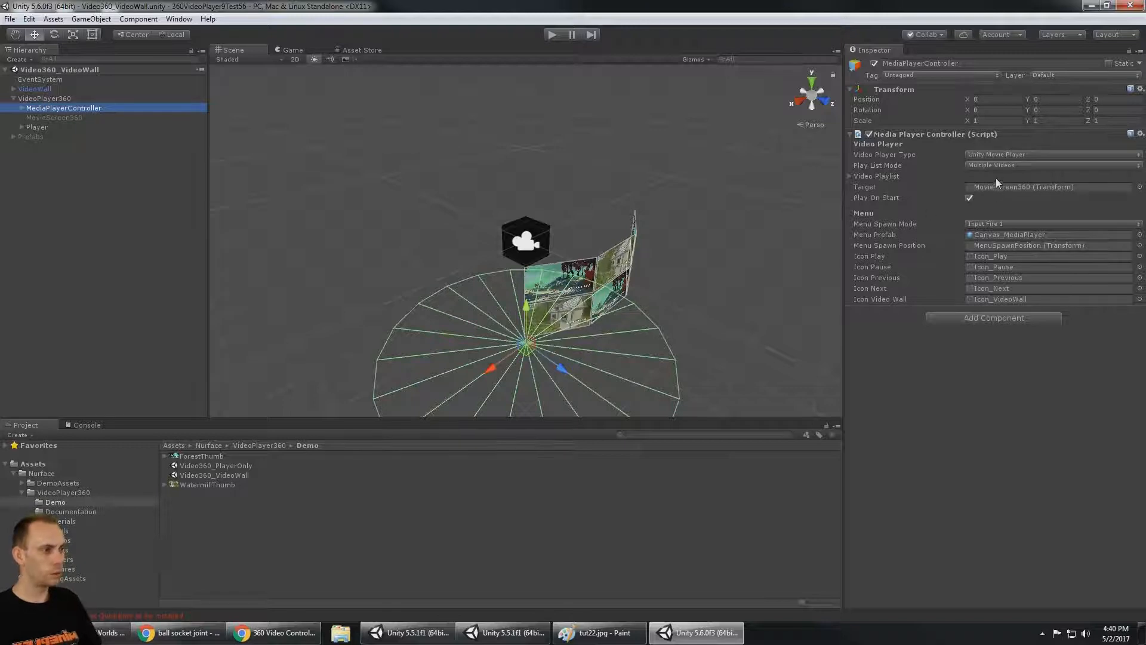
click(1005, 154)
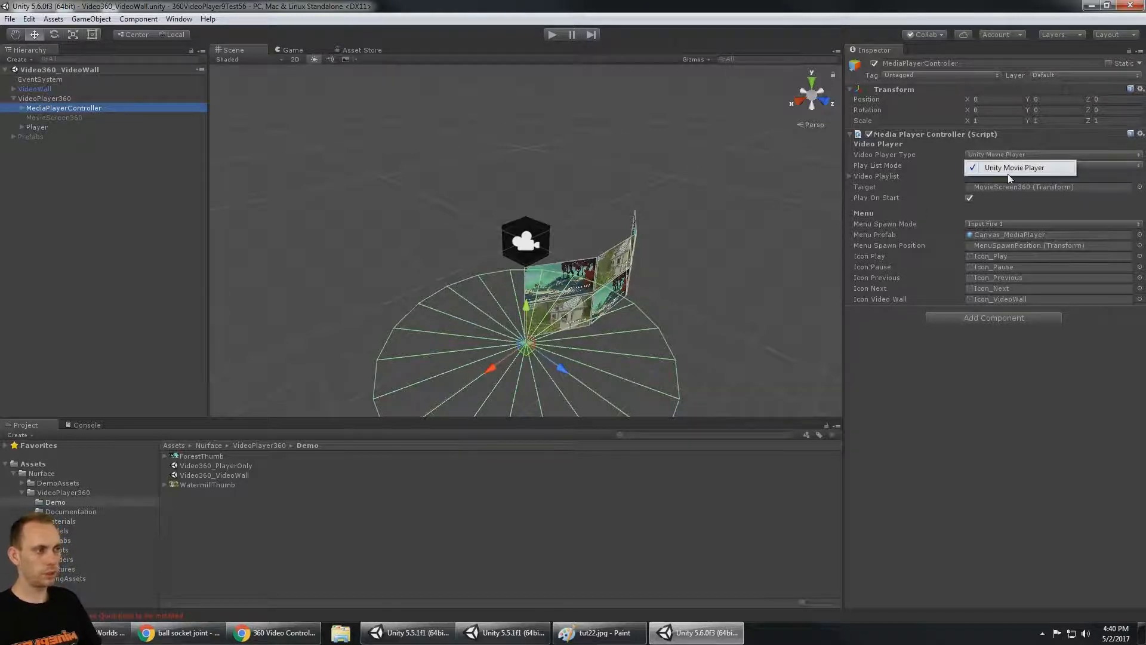
click(947, 521)
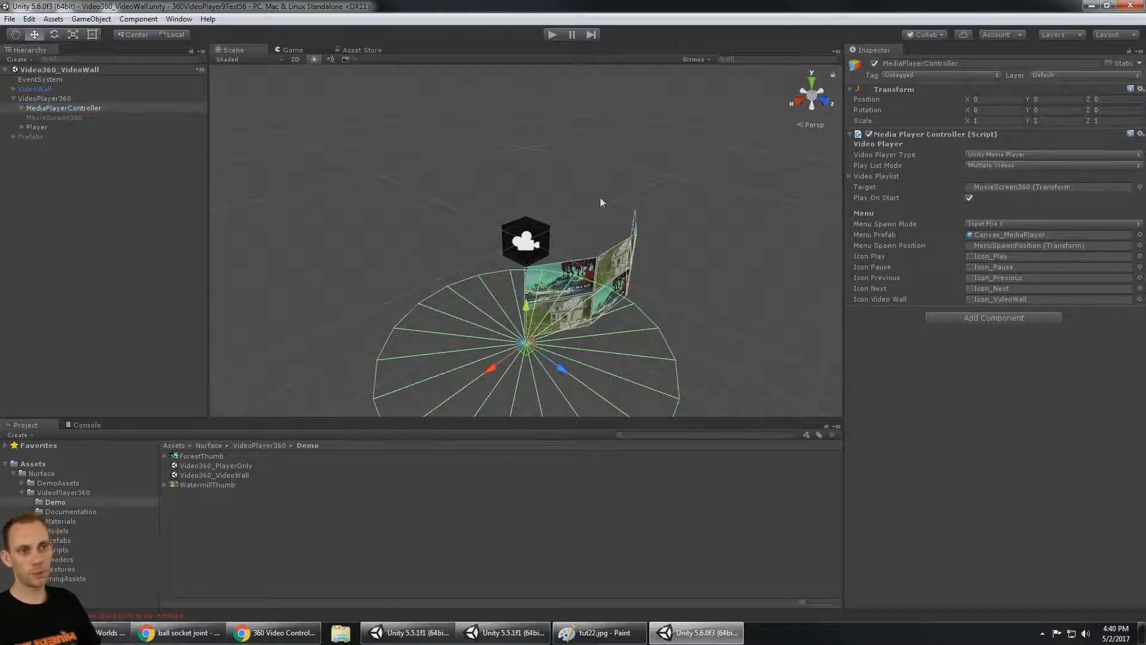
Check the Unity version information and the Asset Store view, and return to the Scene view
click(208, 19)
click(238, 33)
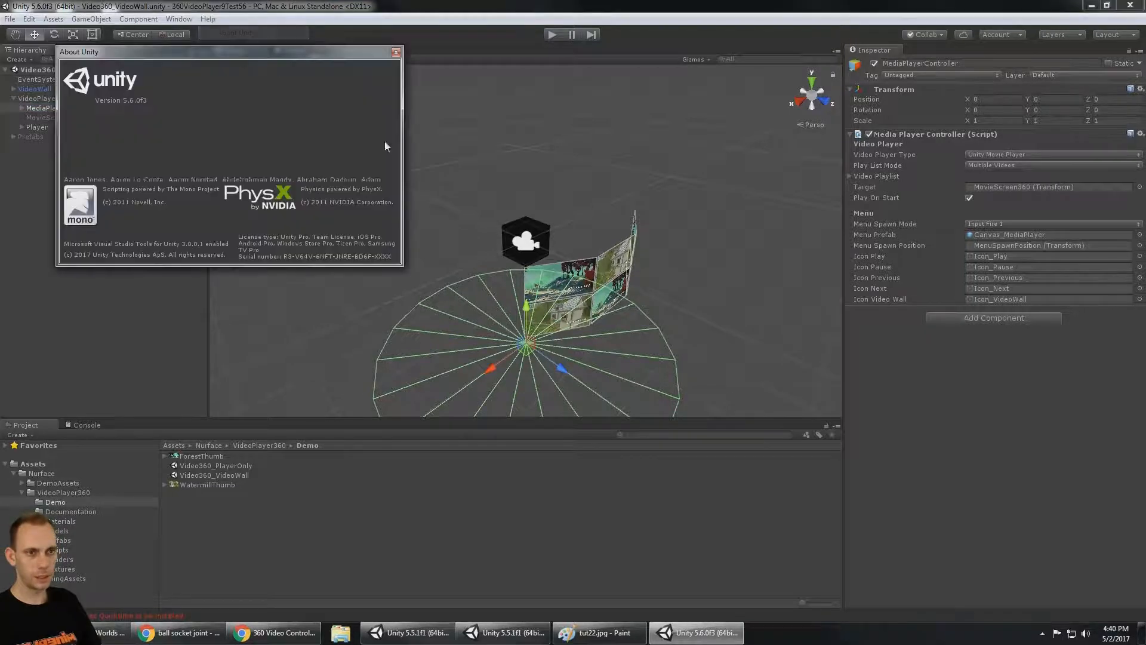
click(395, 53)
click(342, 49)
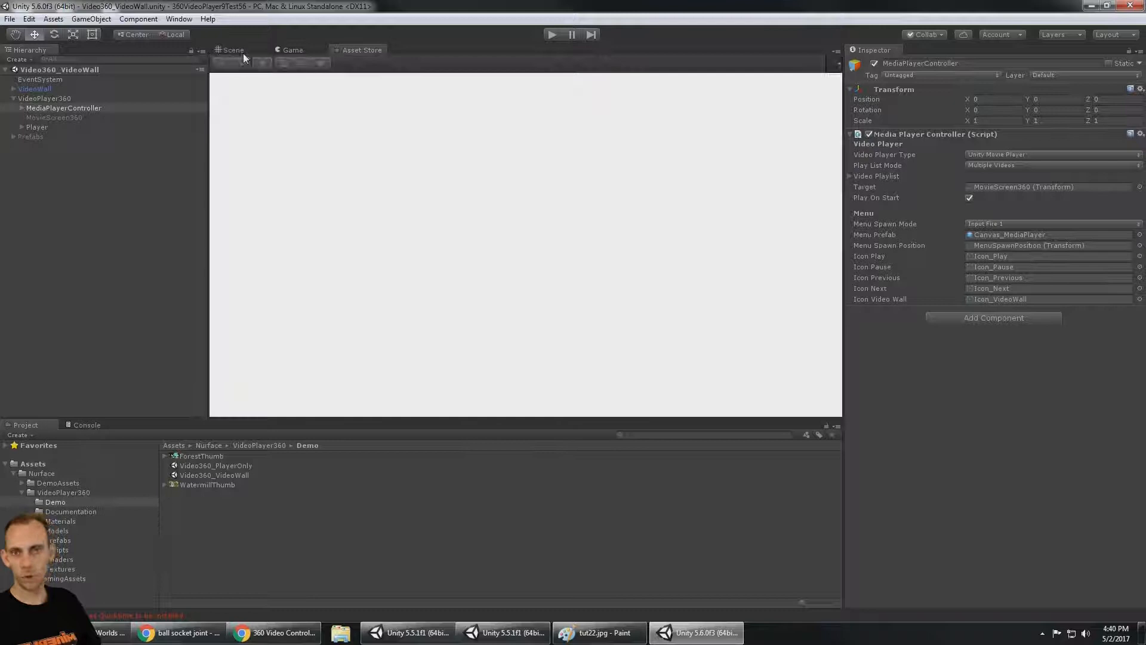
click(233, 50)
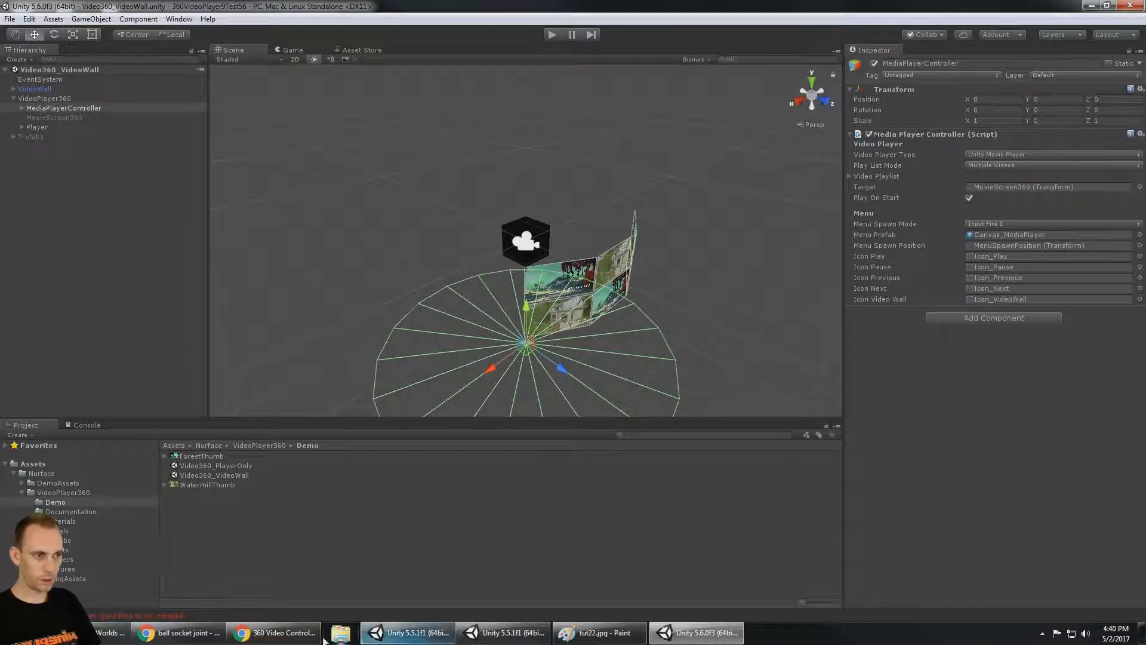
Switch to the 360 Video Controls v0.3 document in Chrome and read the Bugs entries on Unity 5.6 Video Player performance and WindowsVideoMedia errors
click(277, 633)
scroll(772, 403, up, 3)
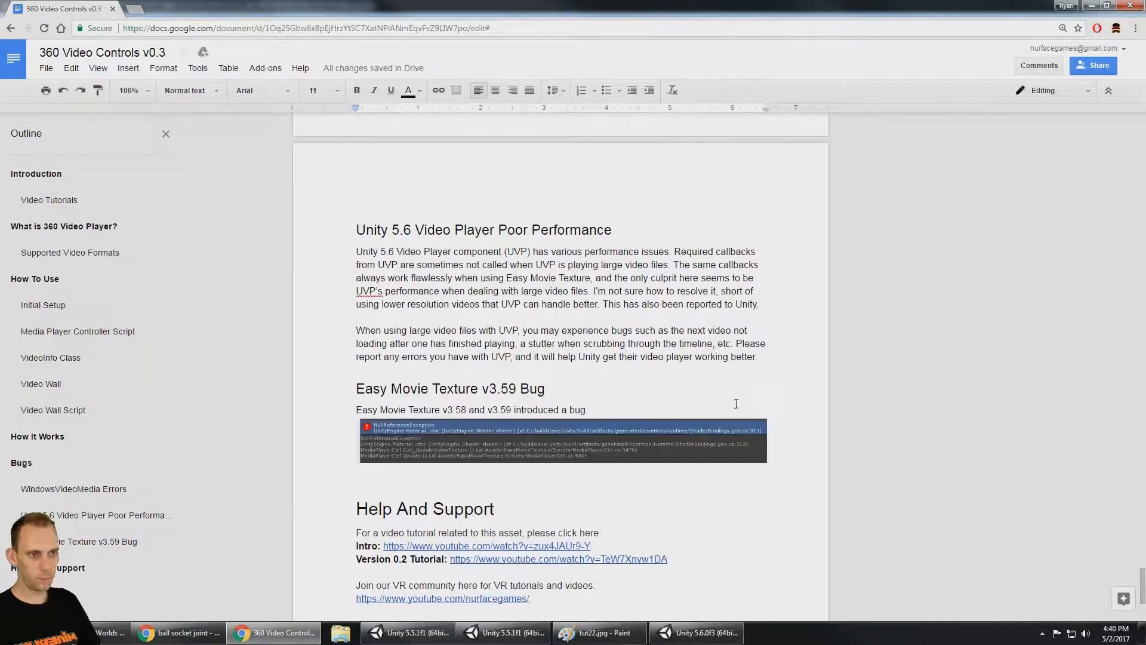
drag(358, 232, 626, 224)
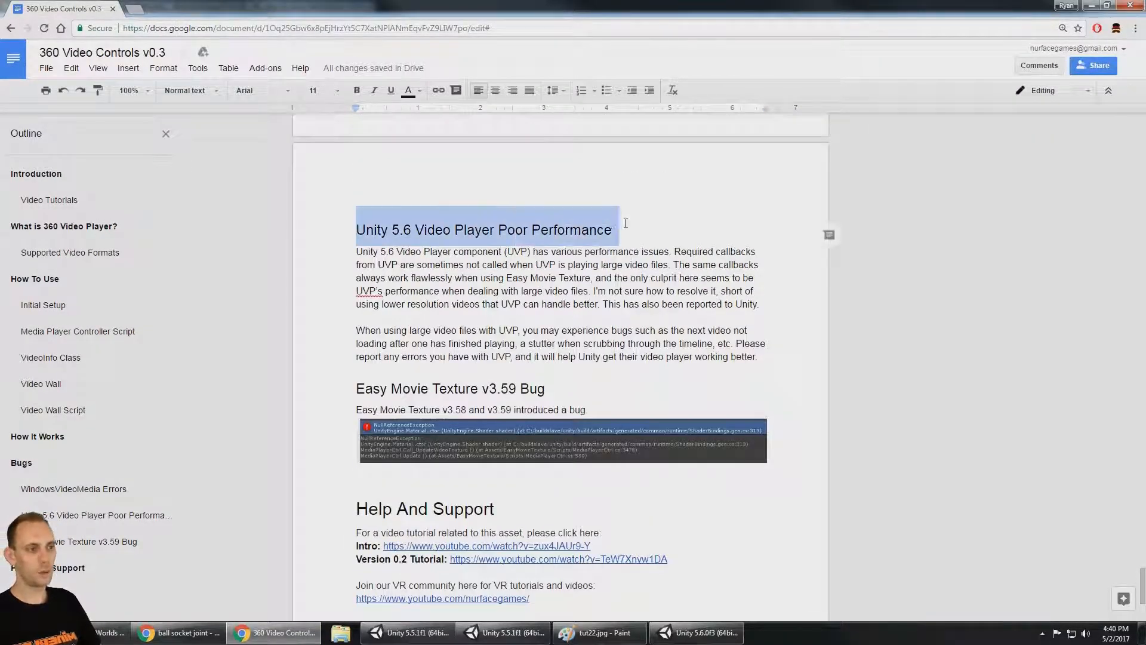
scroll(666, 228, up, 5)
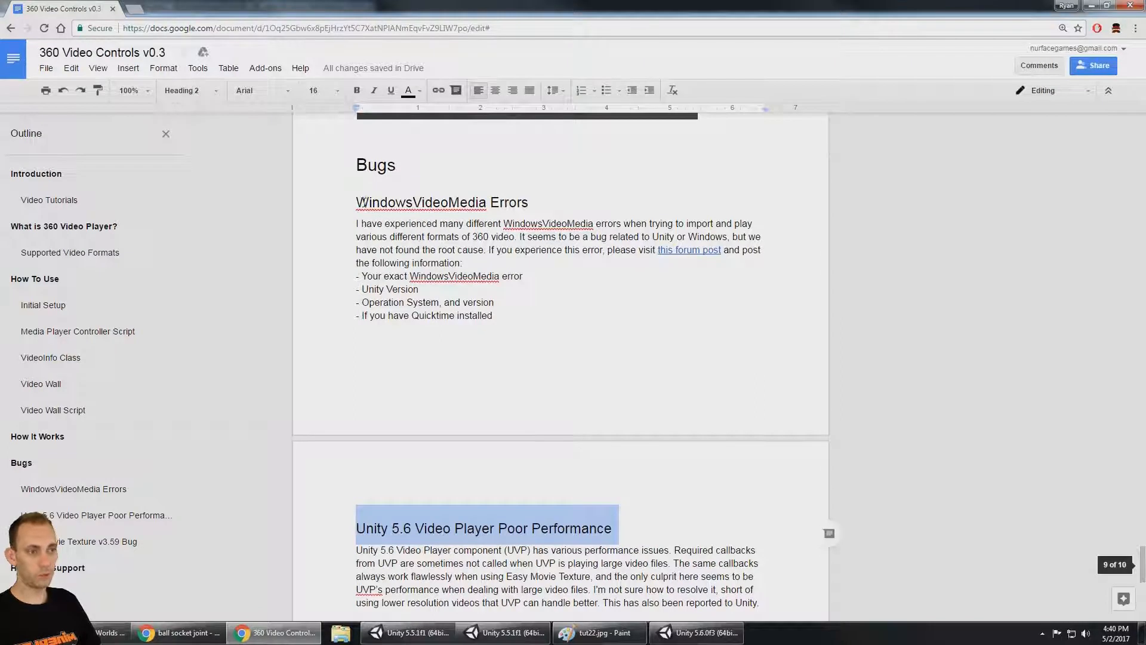
double_click(363, 203)
scroll(451, 255, up, 1)
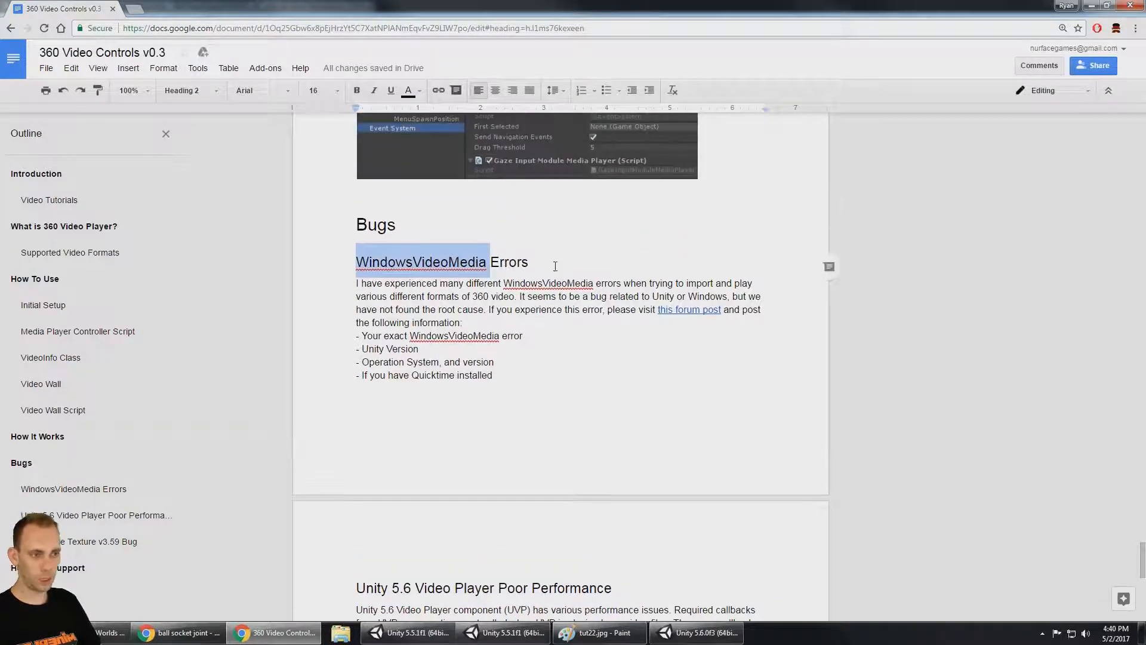
Review the WindowsVideoMedia Errors section, open its linked Unity forum post, and return to the information list in the document
drag(529, 264, 360, 274)
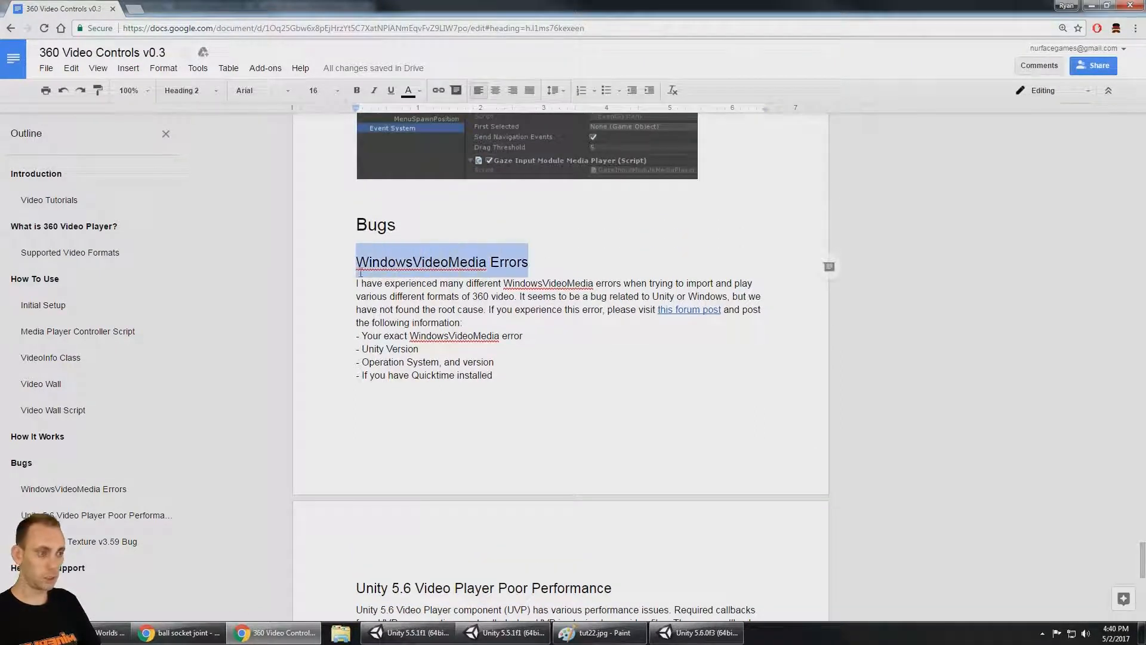
click(686, 312)
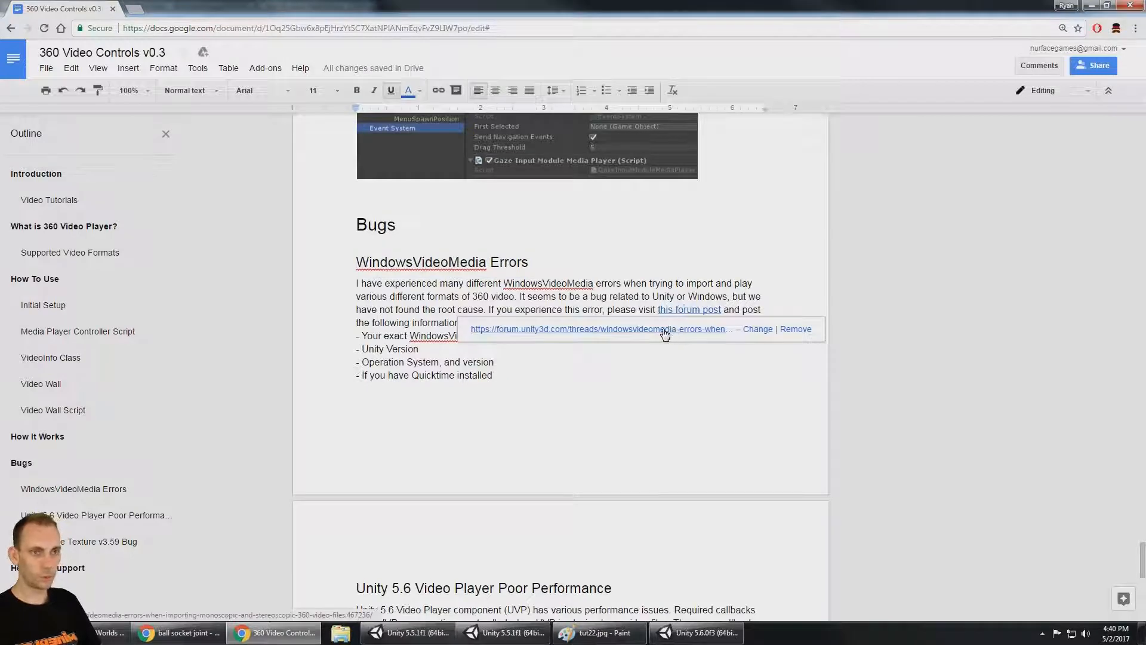
click(665, 329)
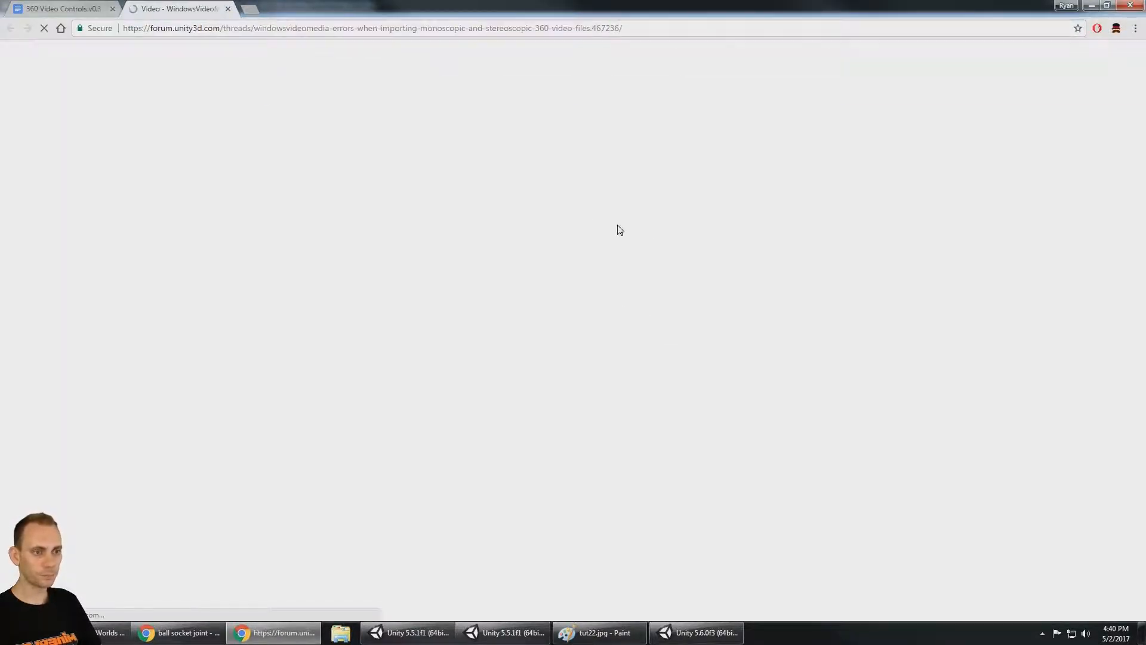
click(52, 10)
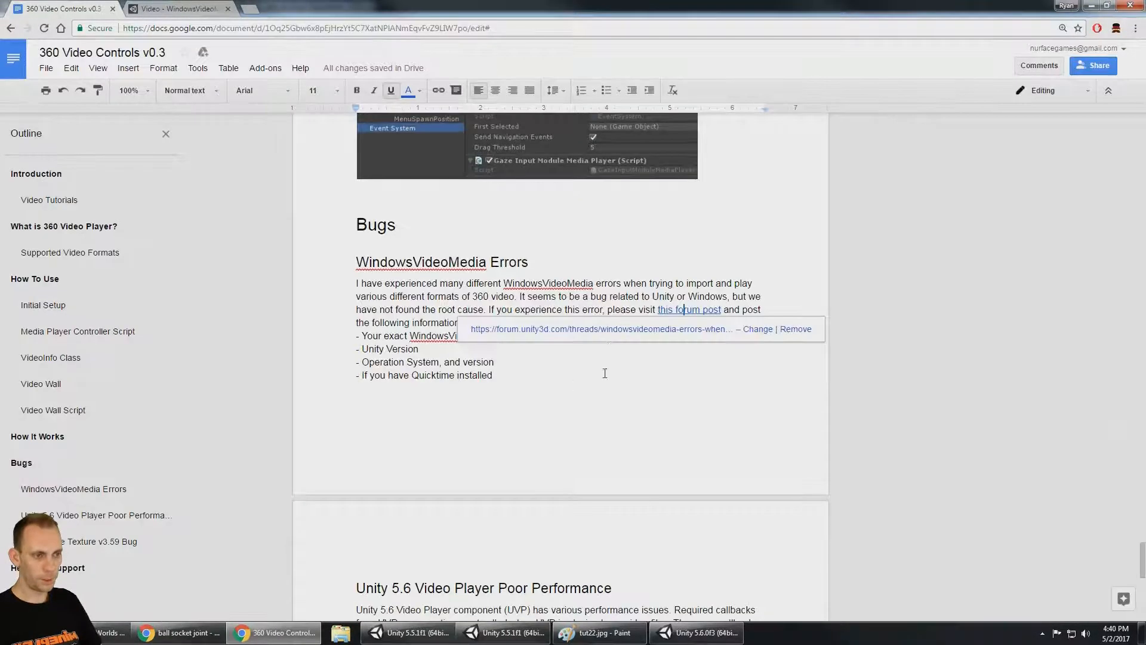
click(417, 339)
drag(366, 279, 594, 285)
Switch to Unity 5.6, play-test the Forest video from the video wall with its playback menu, and widen the Game view
key(alt+Tab)
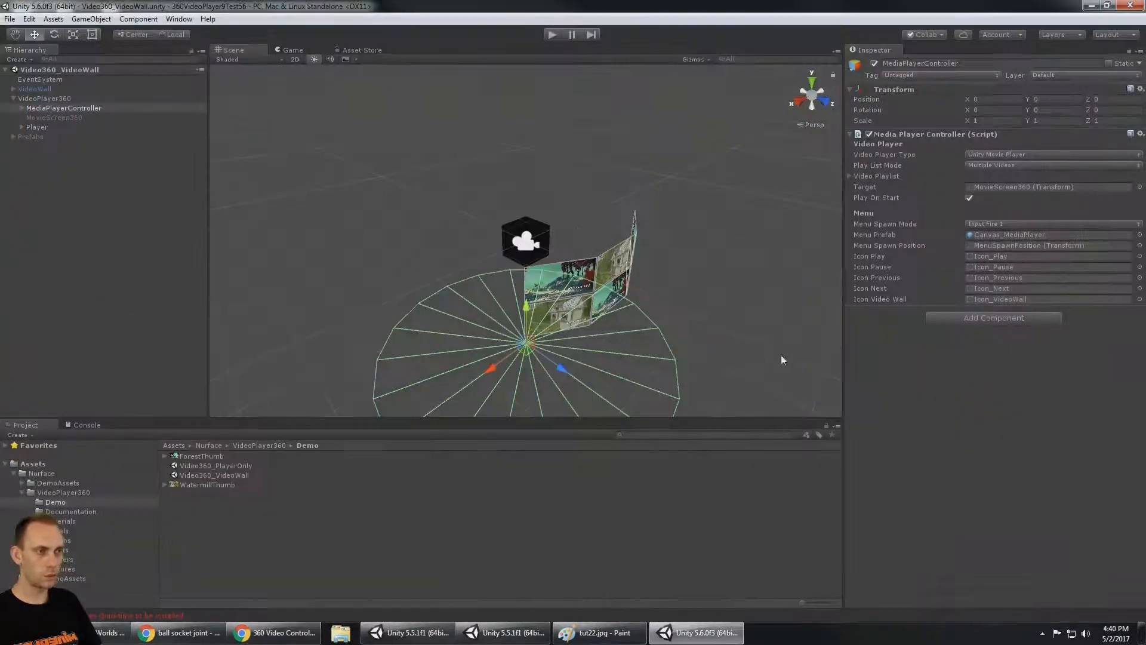
click(552, 35)
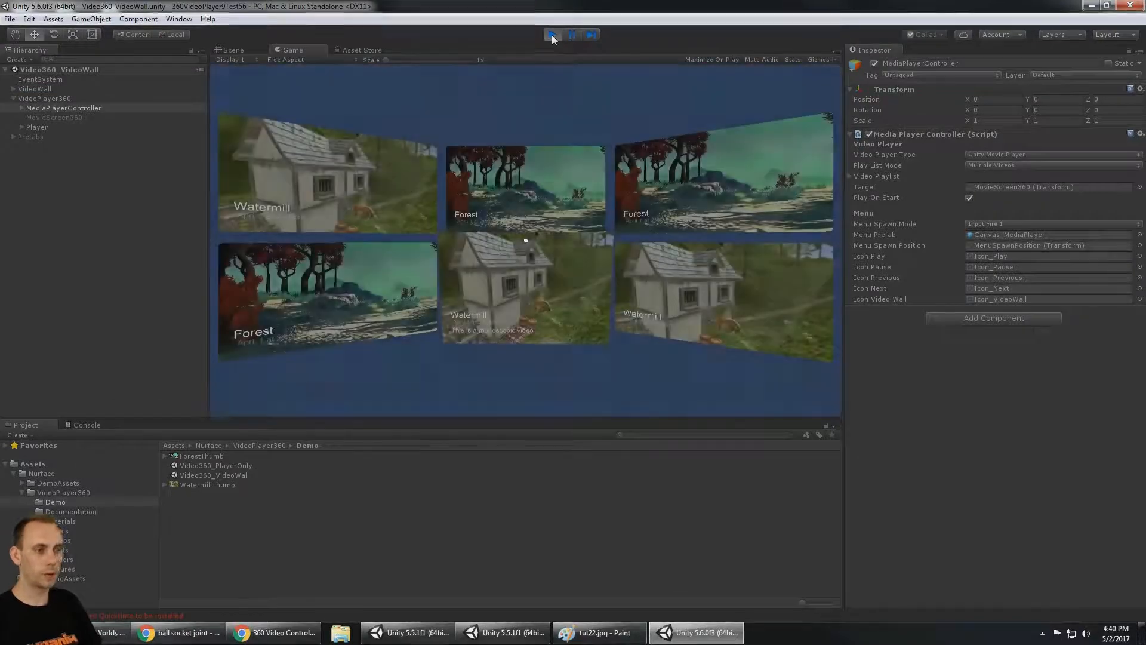
click(714, 224)
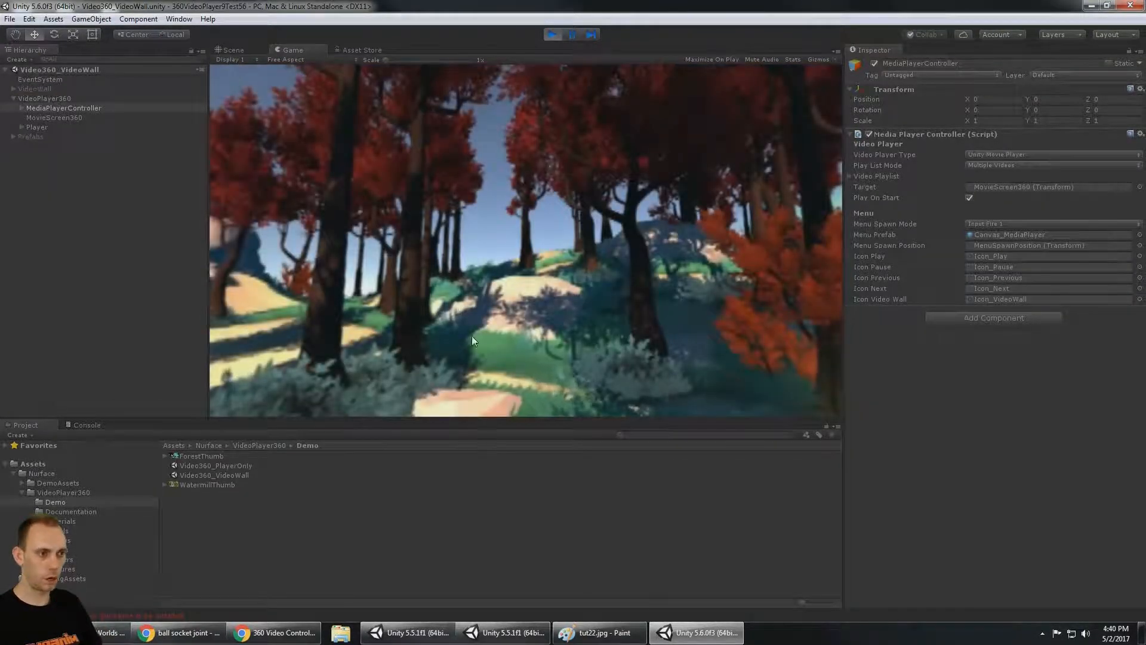
click(550, 303)
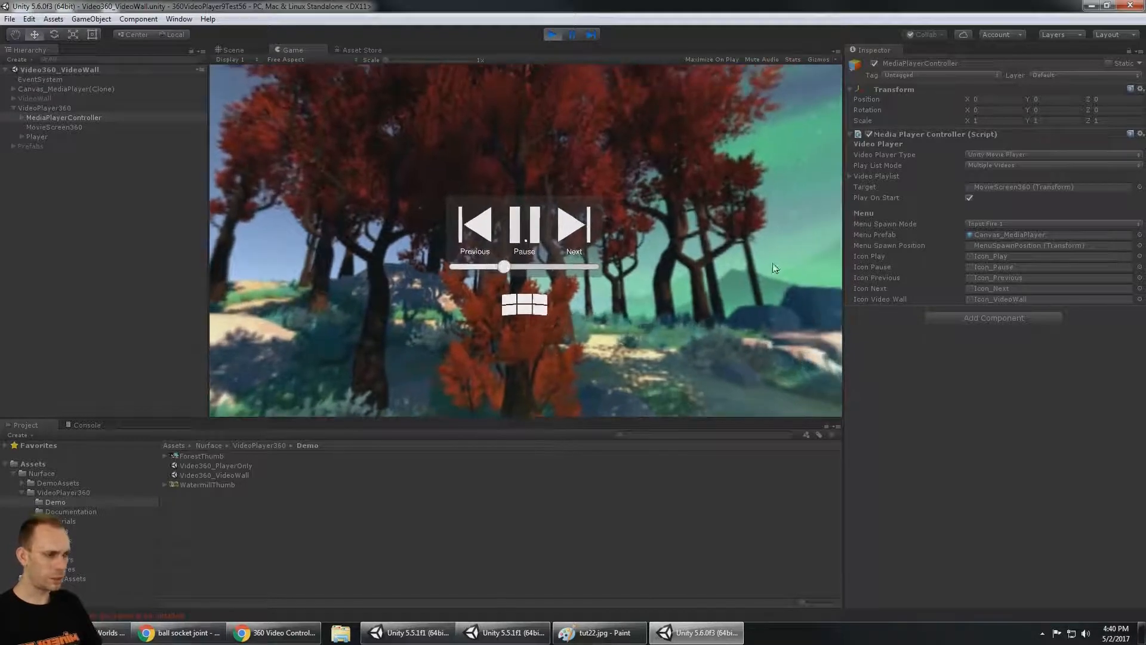
drag(846, 268, 915, 268)
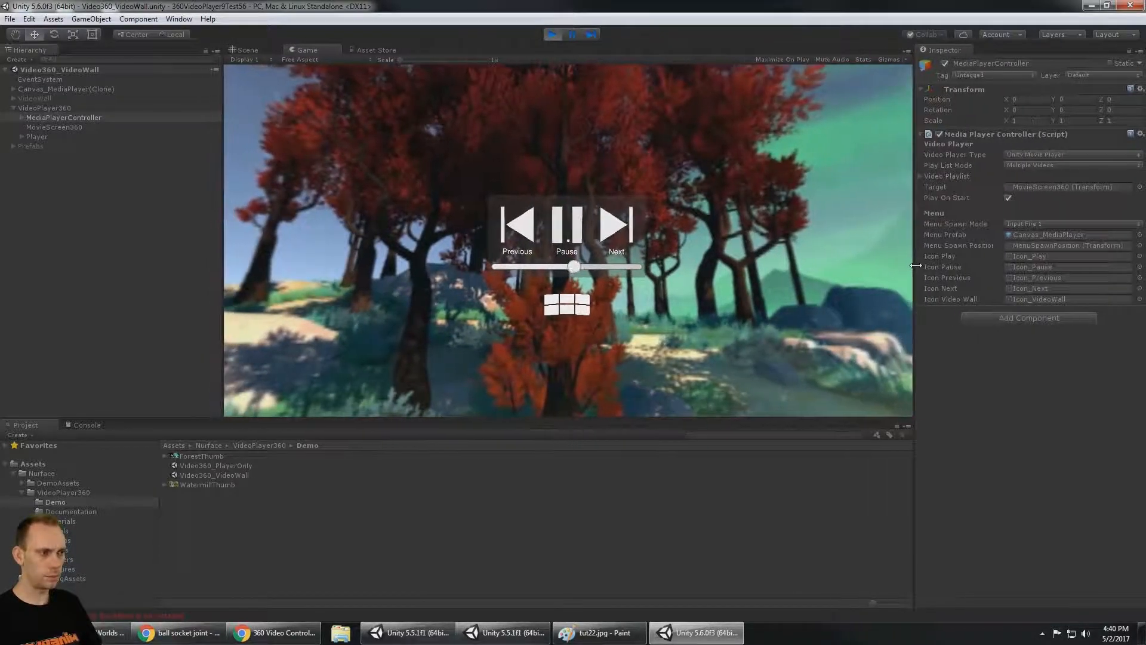
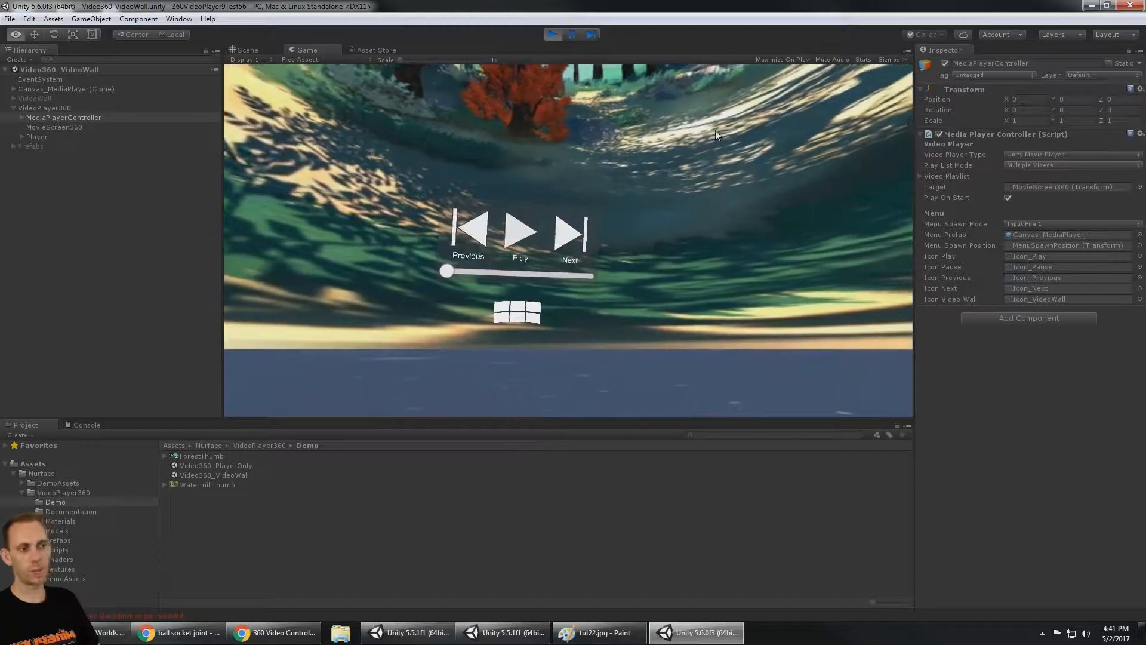
Test the playback menu controls by switching between the Watermill and Forest videos, and end play mode
click(717, 129)
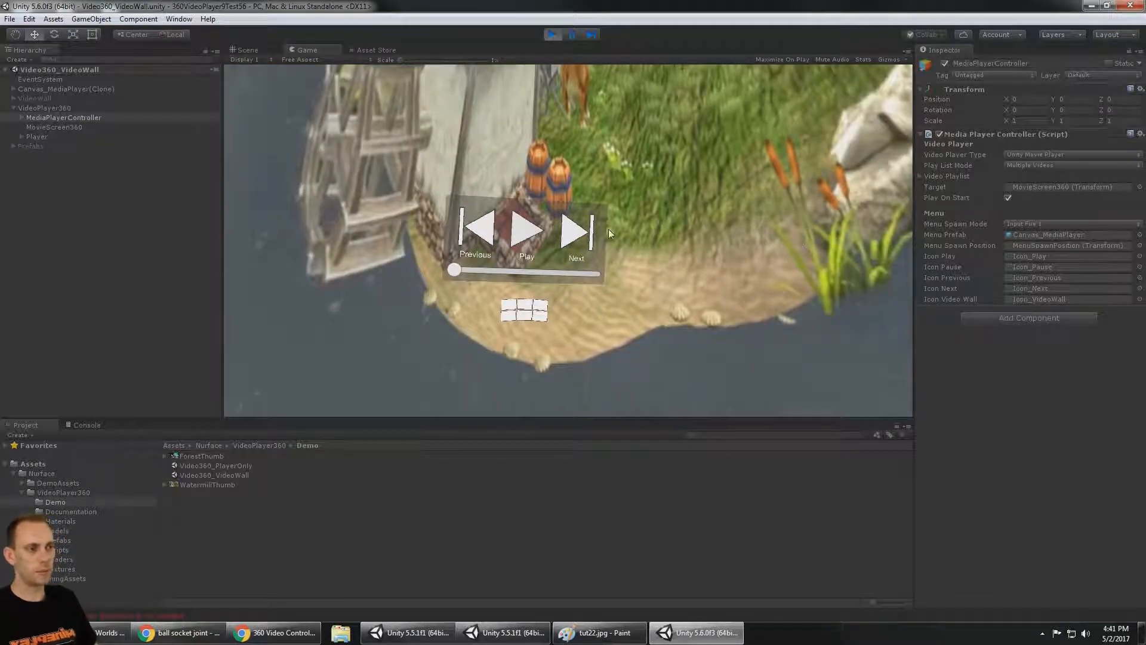
key(alt)
alt+click(616, 255)
alt+click(617, 259)
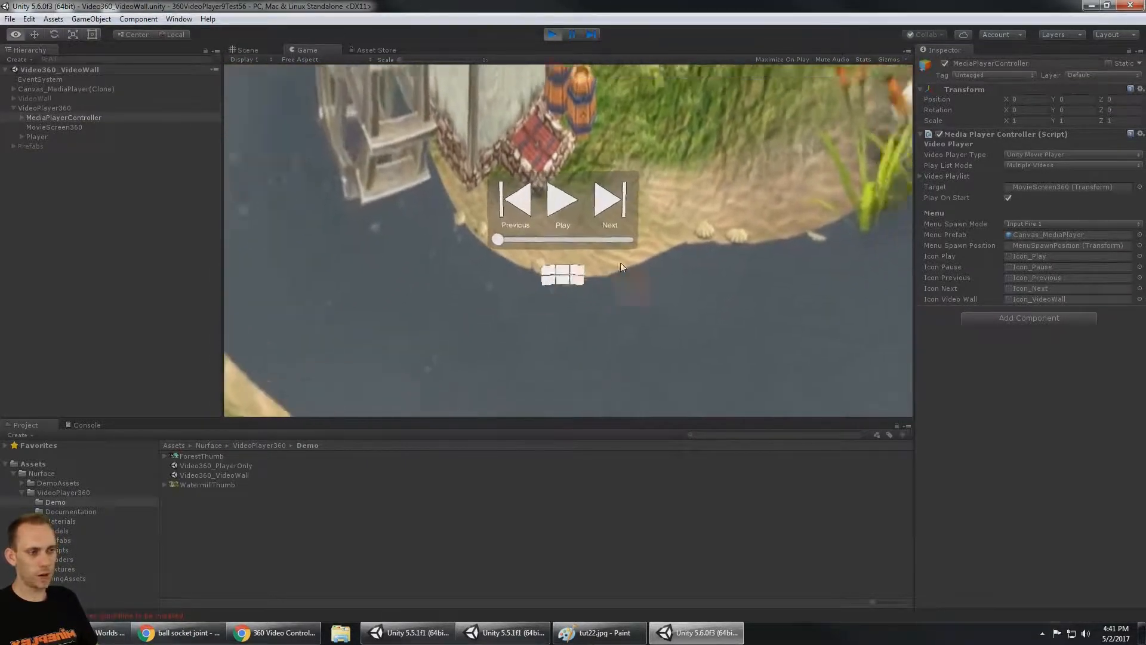
alt+click(626, 255)
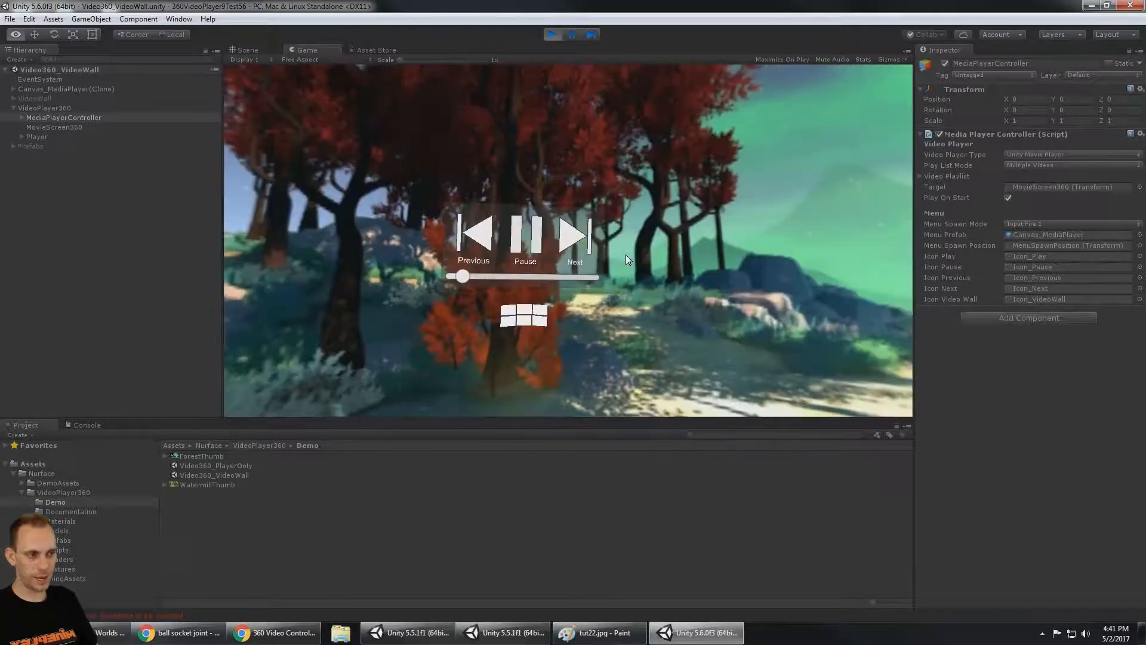
alt+click(626, 255)
alt+click(626, 255)
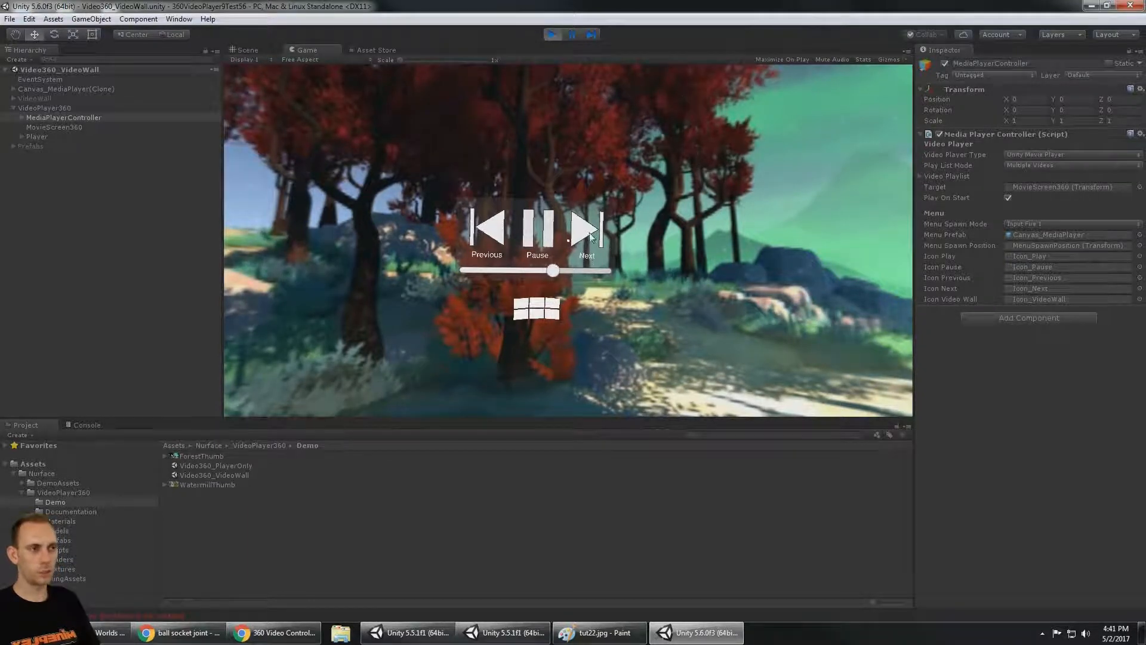
click(552, 34)
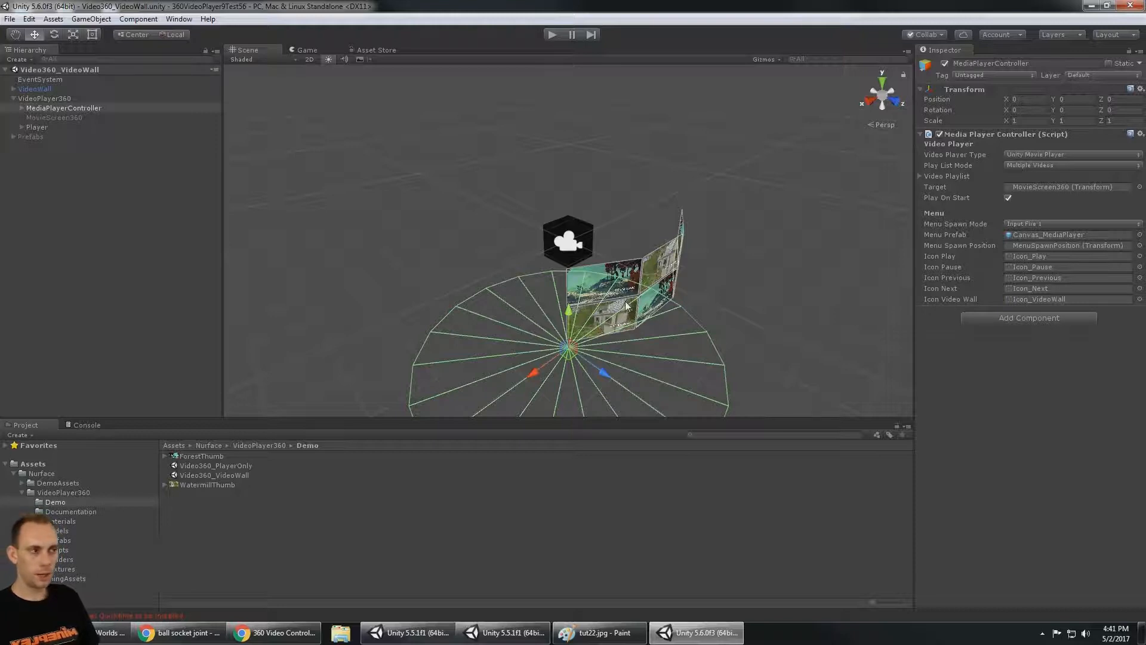
Check the Video Player Type options, and play-test the Watermill video with its playback menu before ending play mode
click(1028, 156)
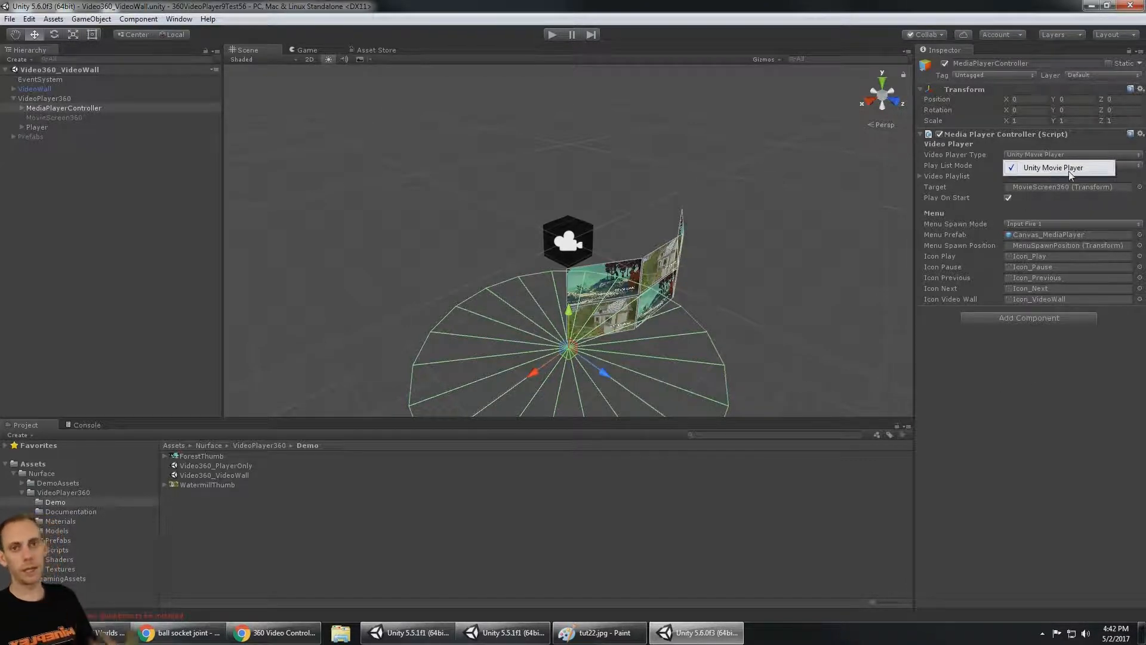
click(551, 35)
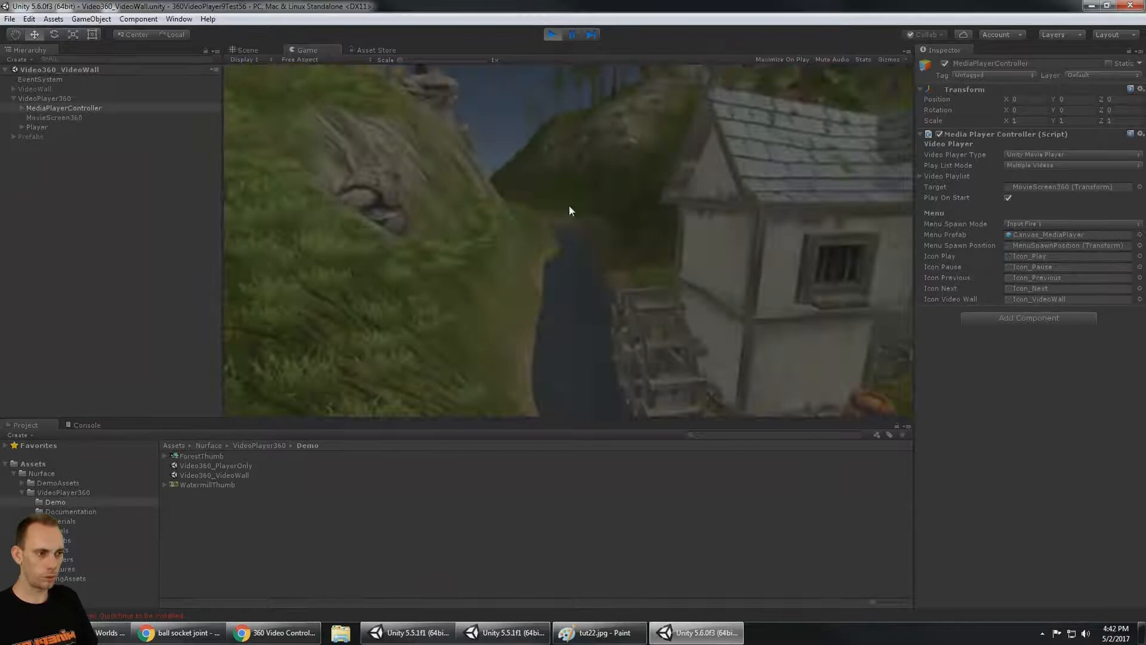
click(569, 207)
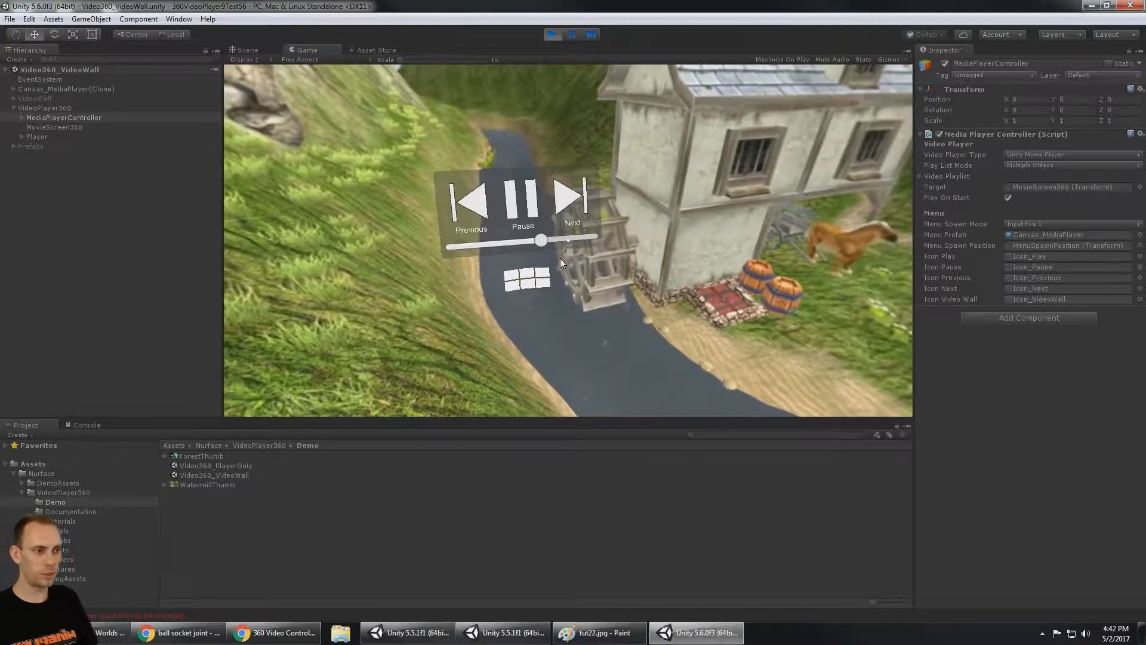
key(alt)
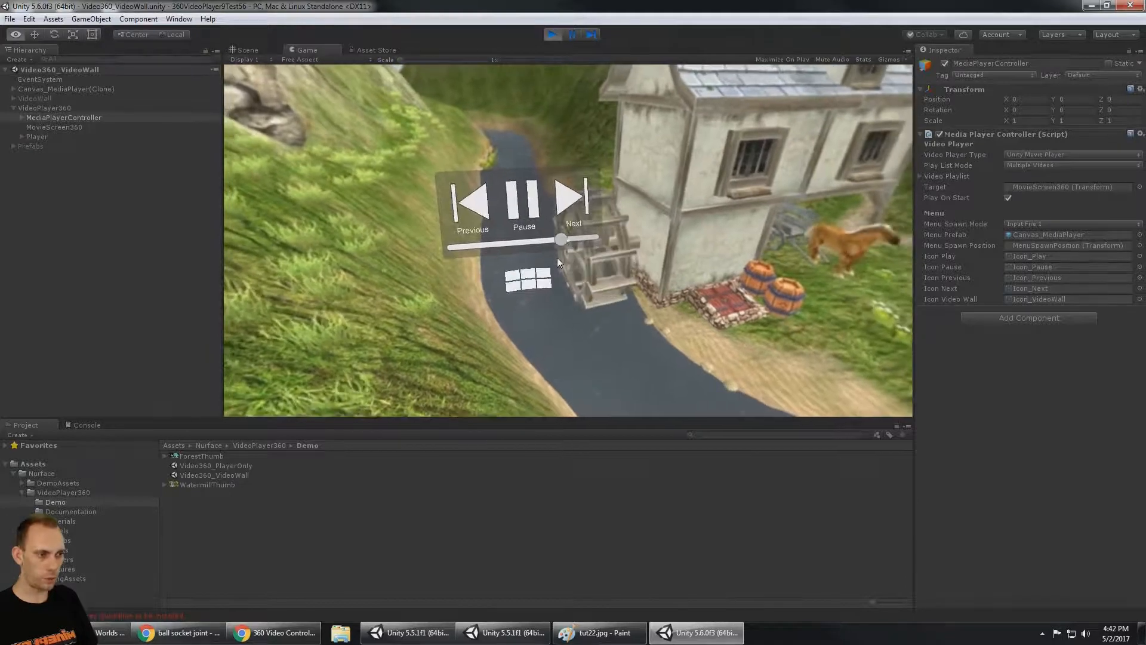
mouse_move(557, 260)
alt+mouse_down()
mouse_move(531, 259)
mouse_move(558, 261)
alt+mouse_up()
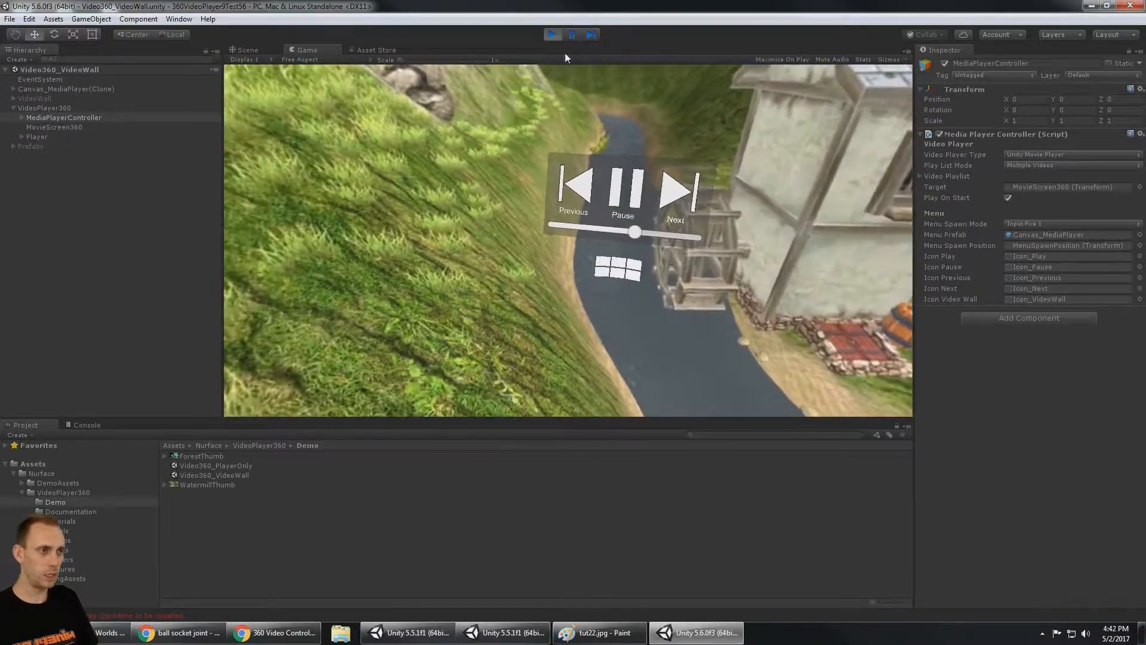
click(548, 37)
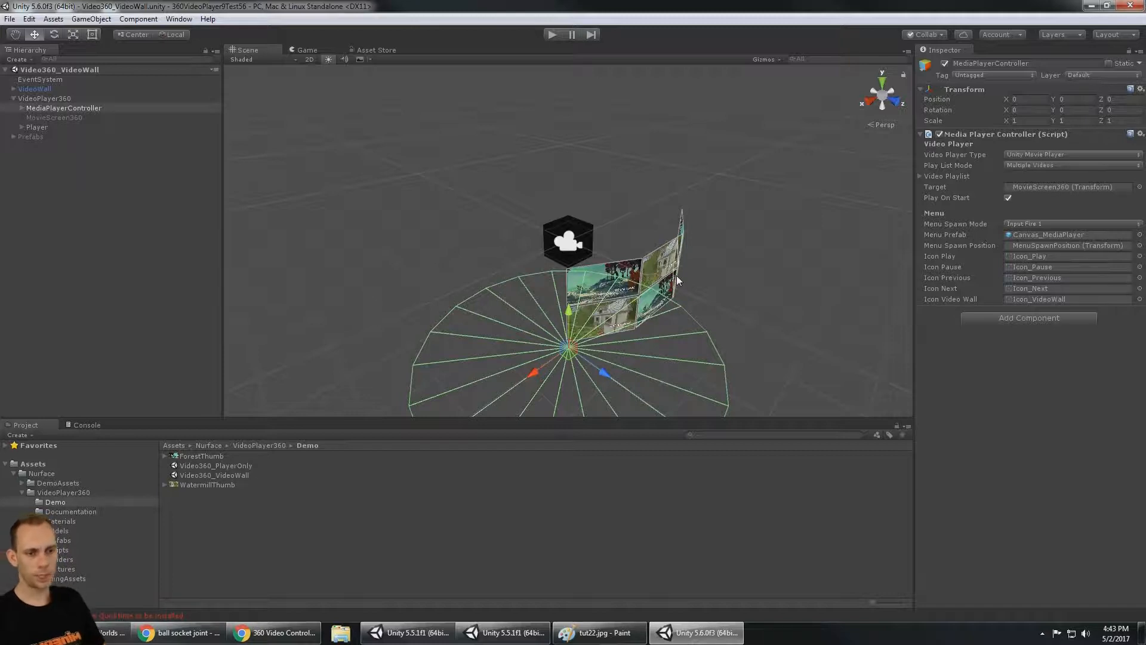
Examine the VideoWall object's child units and its Videos and Unit Config settings
click(56, 91)
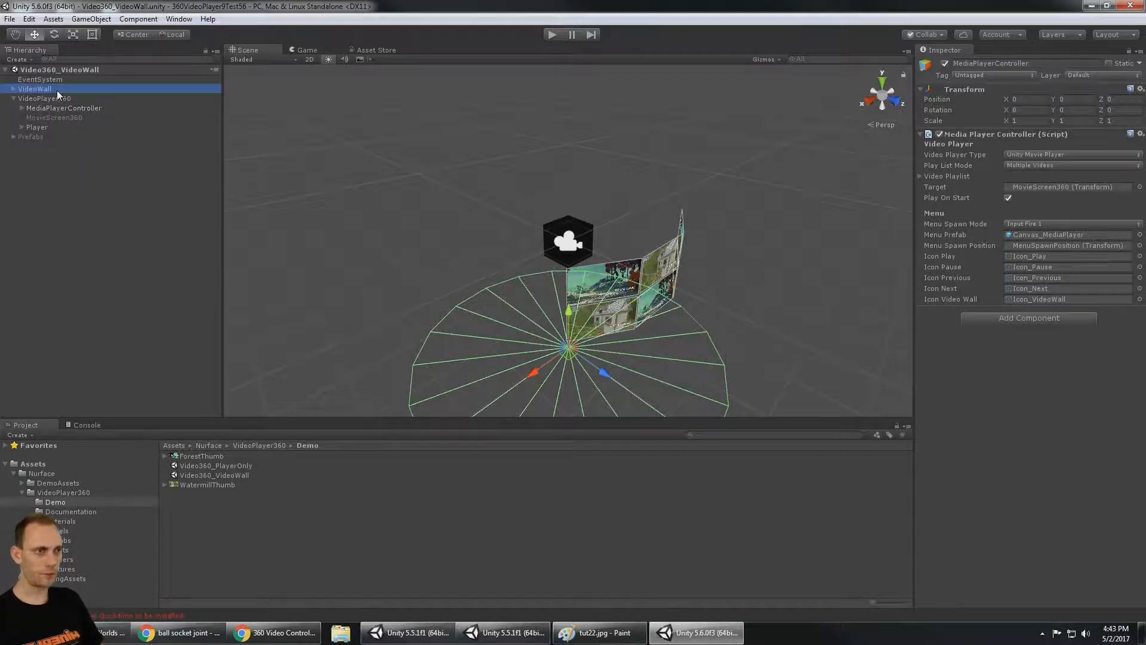
key(Right)
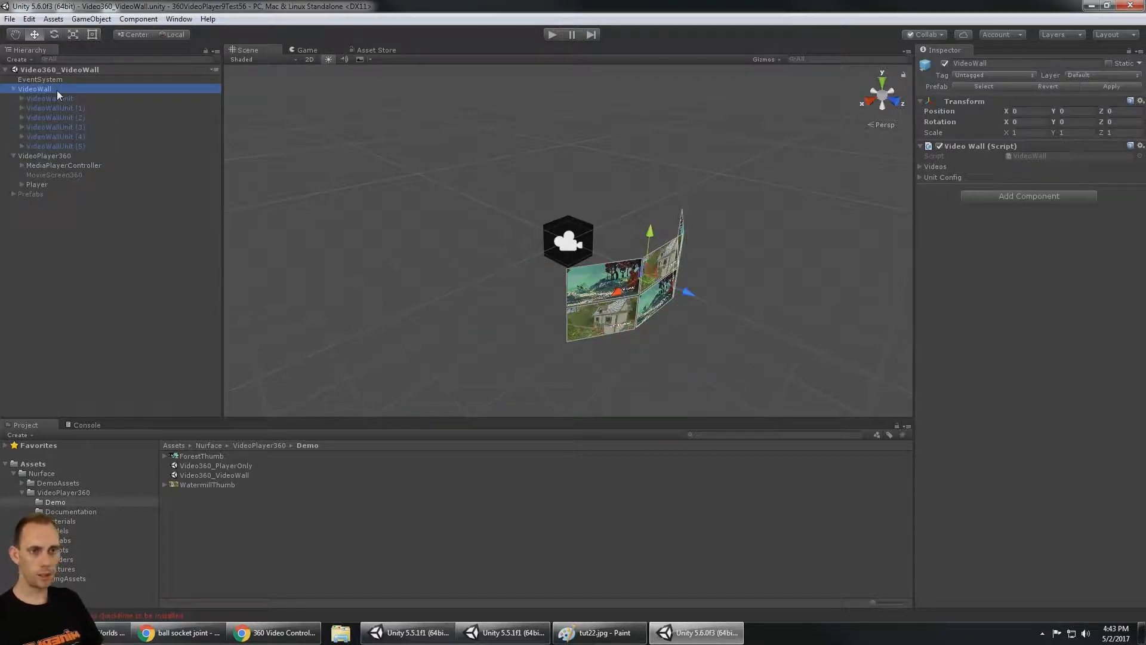
click(920, 167)
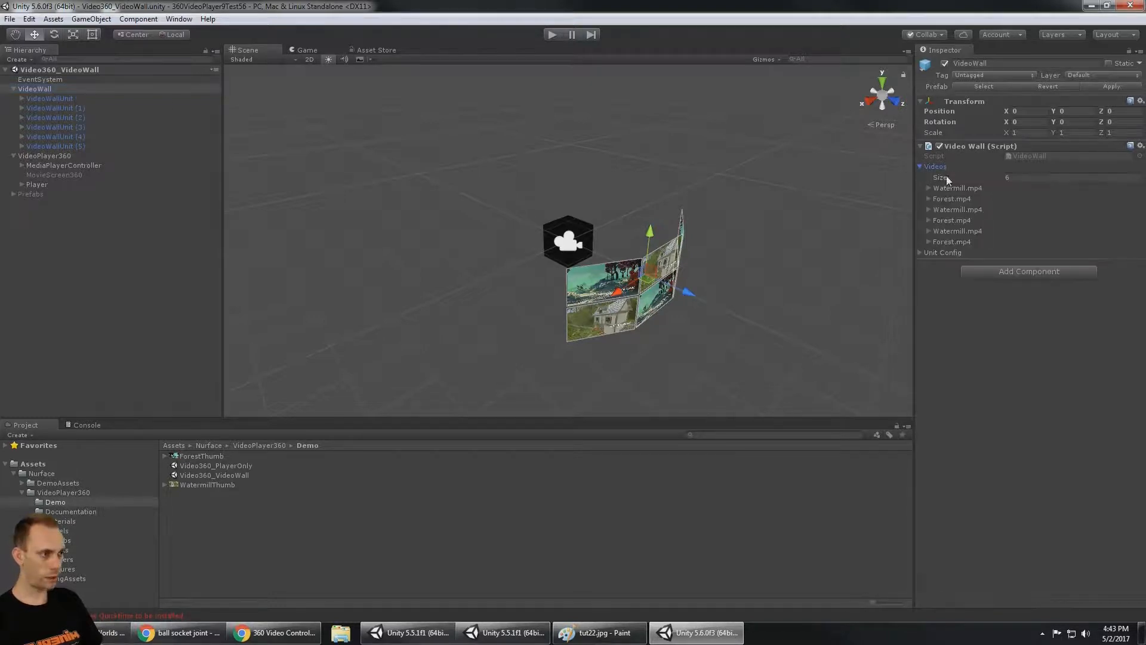
click(920, 253)
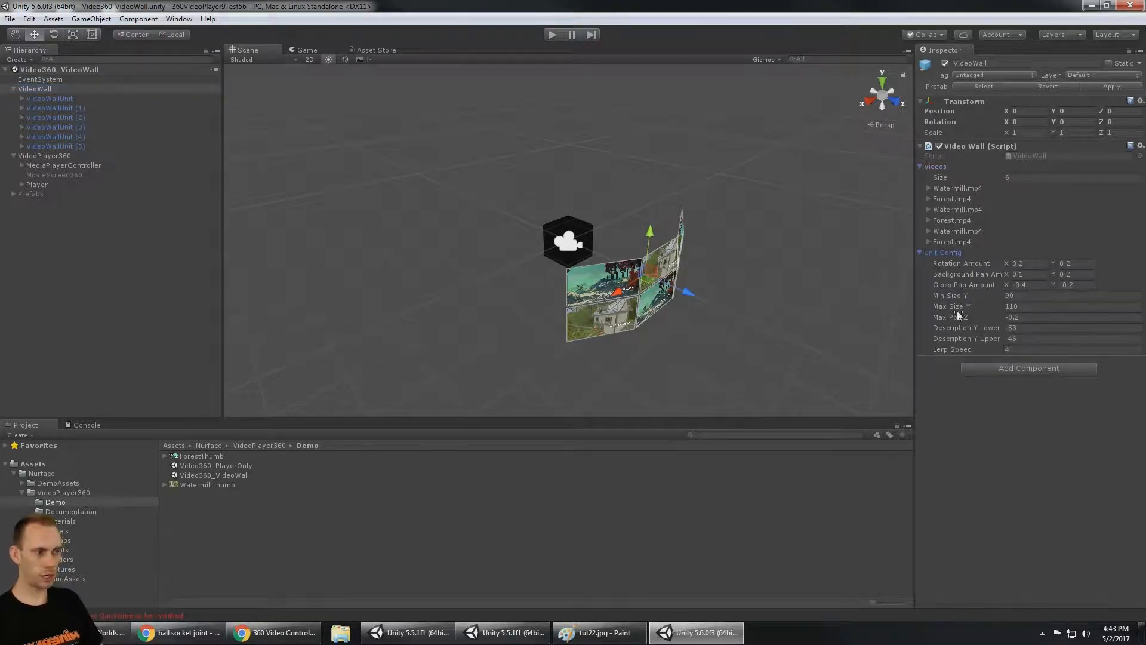
Add a 3D cube as a child of VideoWall and move it to X position -2.53
click(49, 99)
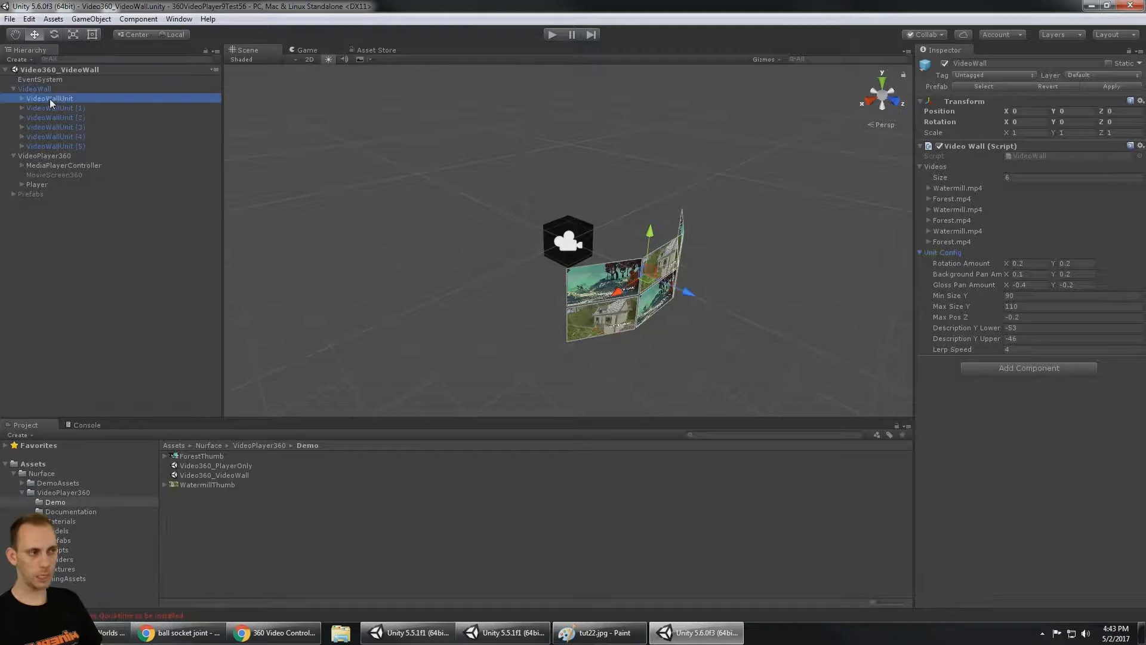
click(45, 89)
right_click(44, 89)
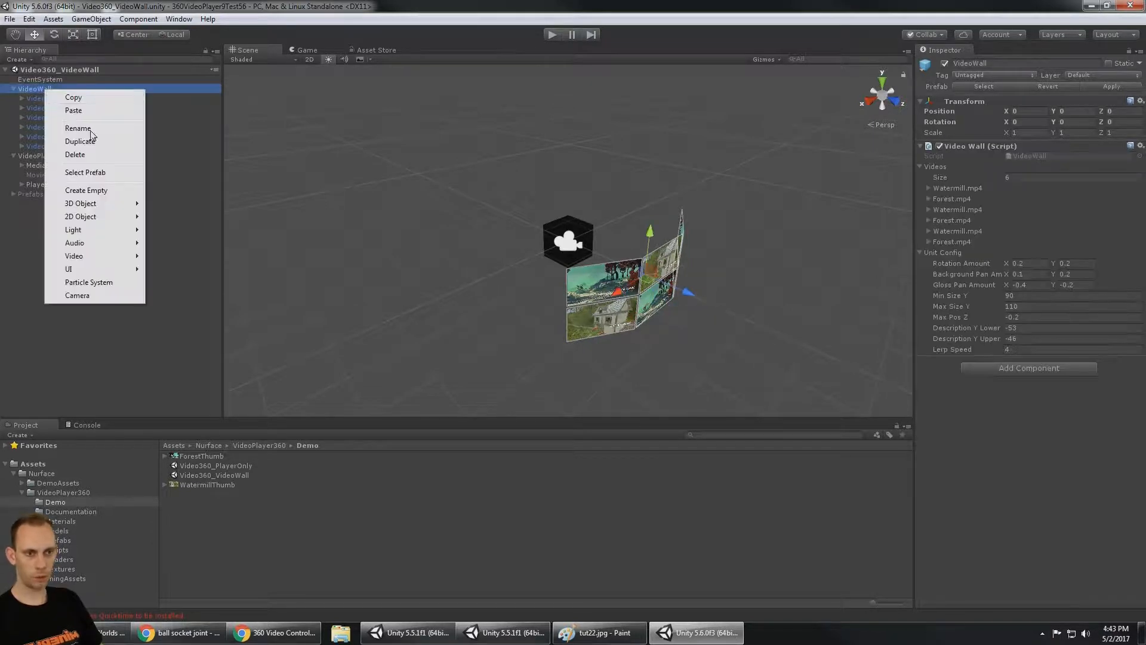
mouse_move(115, 206)
click(184, 204)
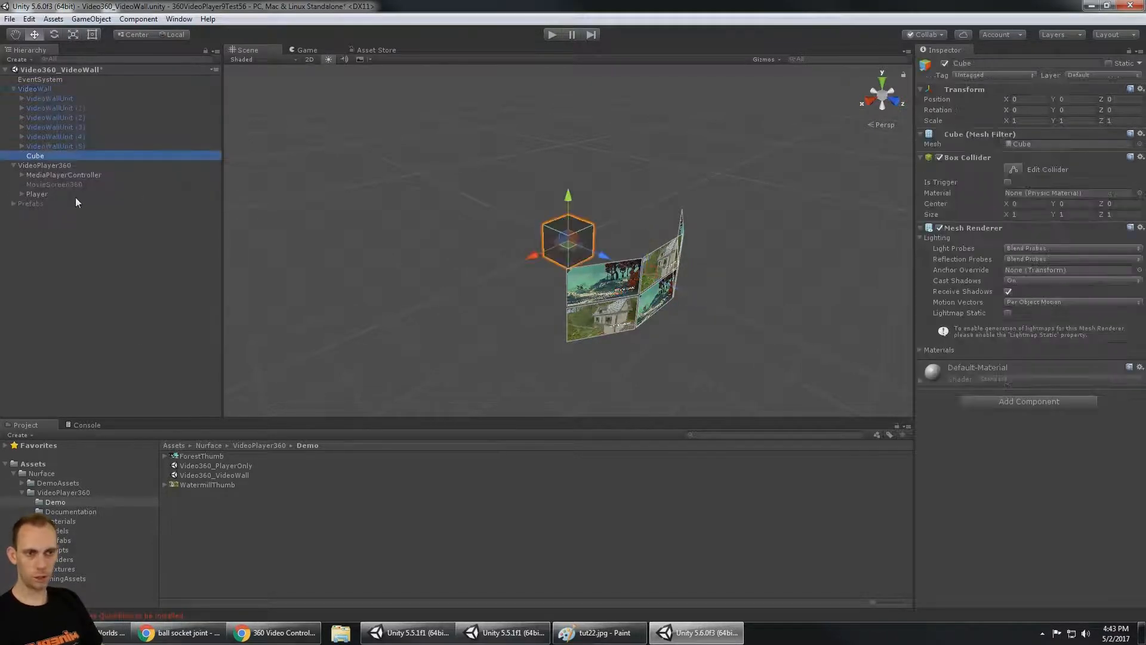
click(47, 166)
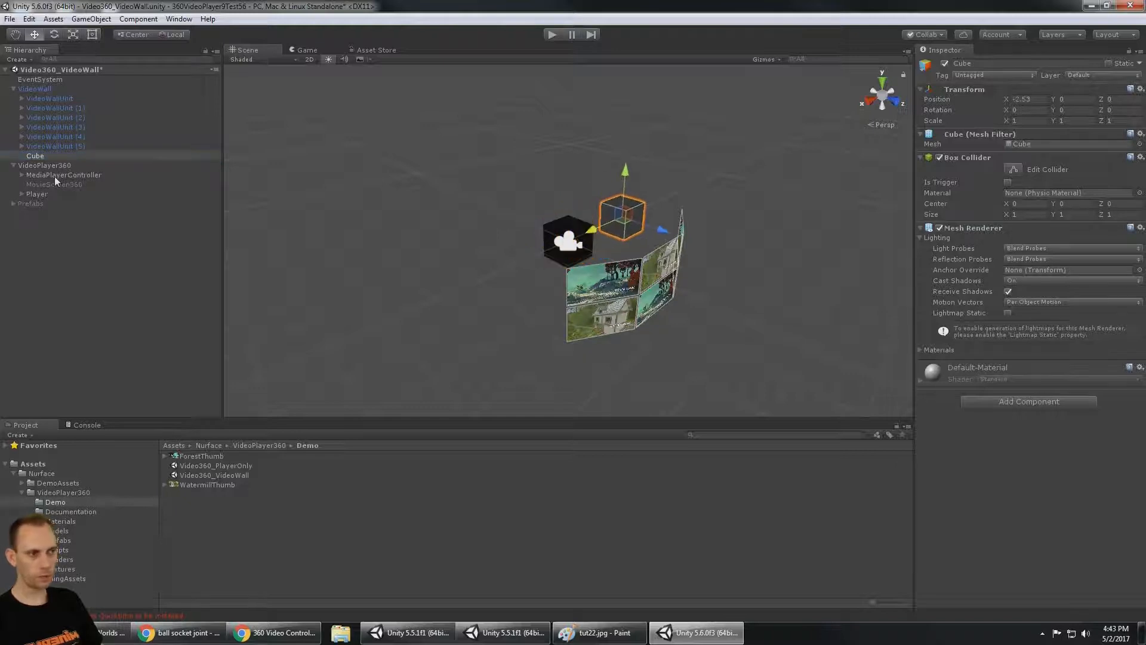
Examine the MediaPlayerController's Video Player Type, Play List Mode and Video Playlist settings, keeping Multiple Videos selected
click(88, 182)
click(88, 175)
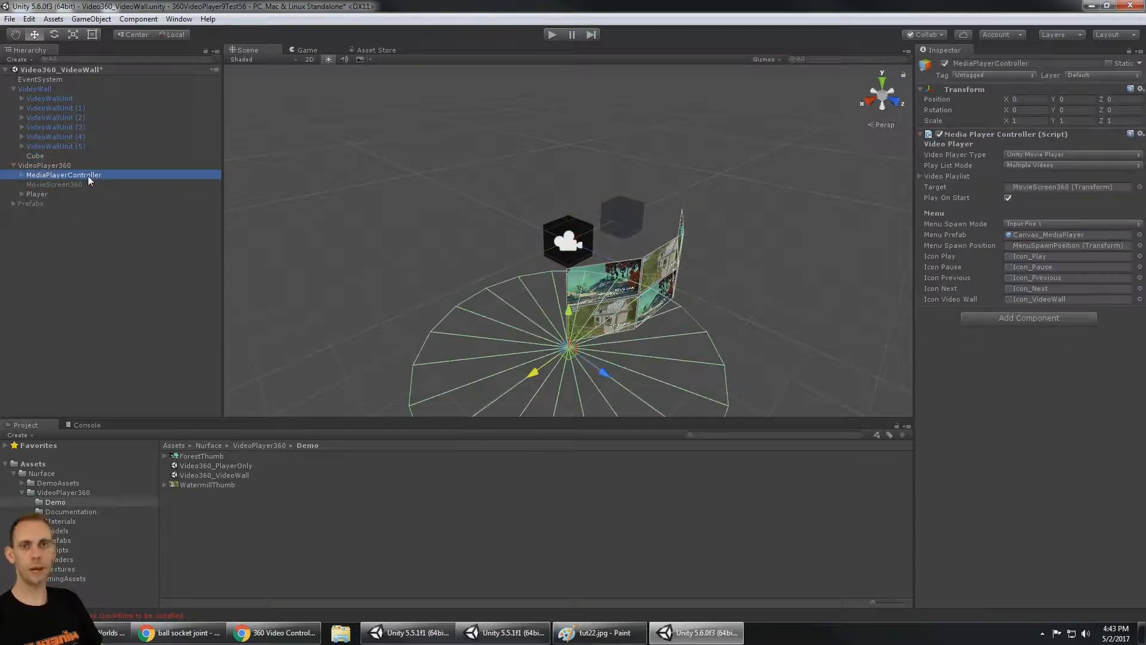
click(1069, 155)
click(1061, 450)
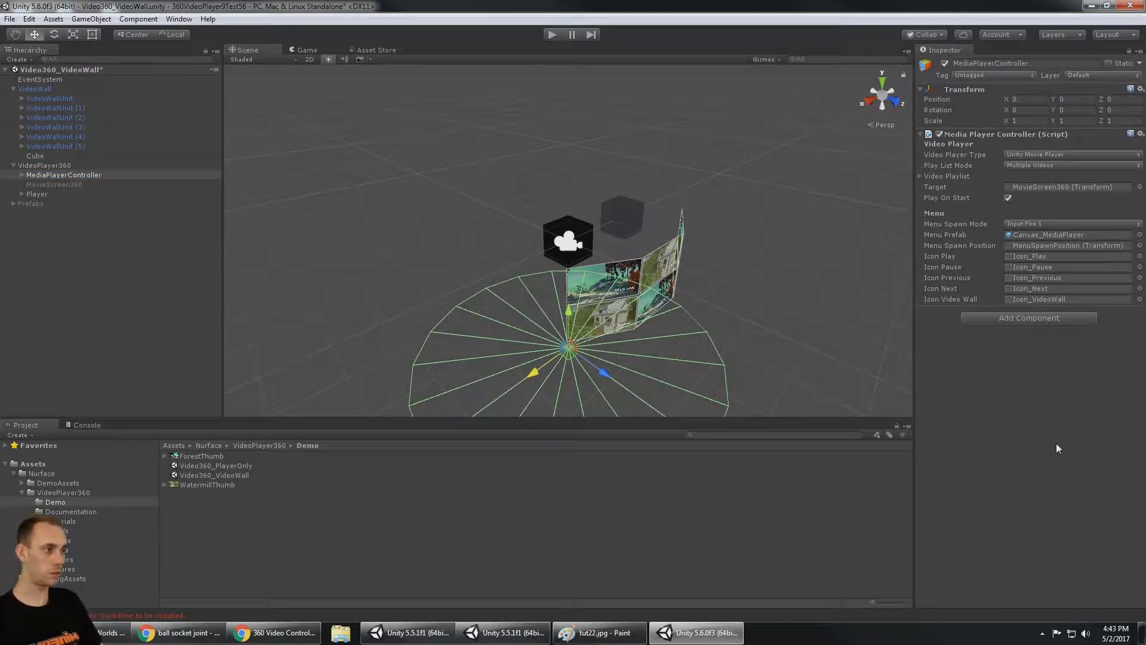
click(1026, 167)
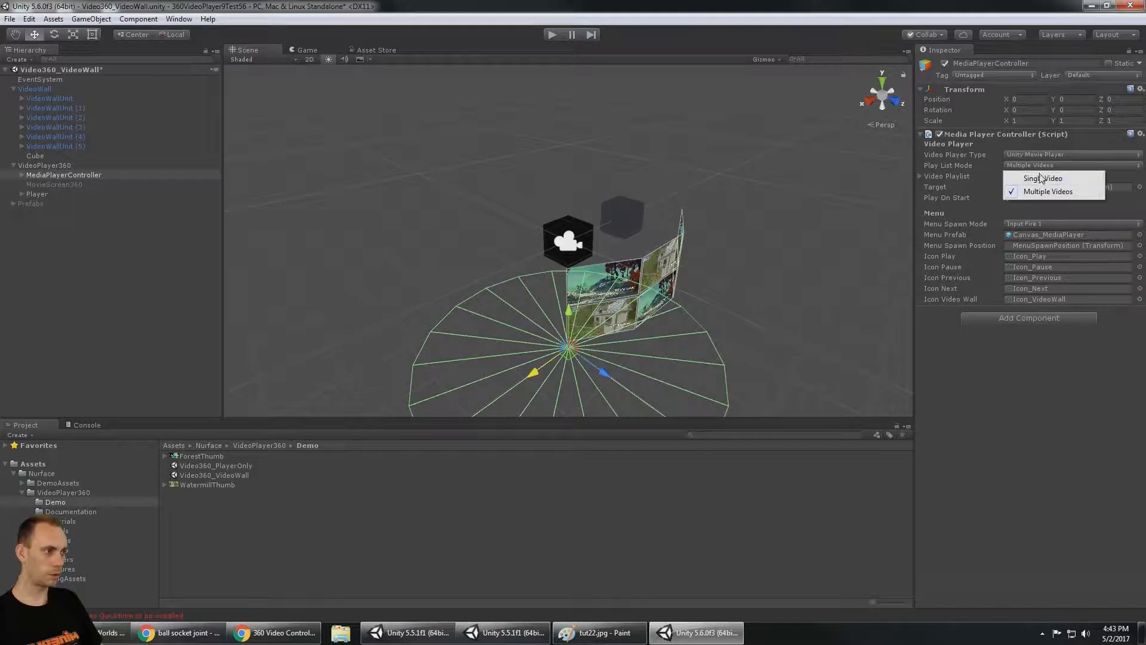
click(1041, 192)
click(920, 176)
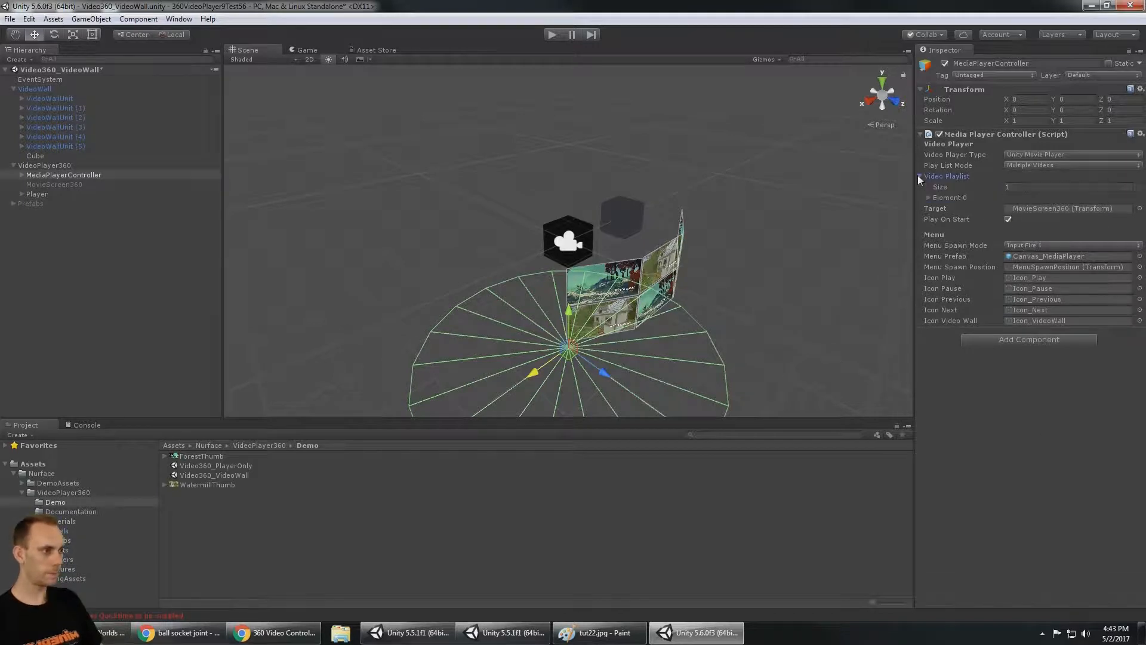
click(919, 175)
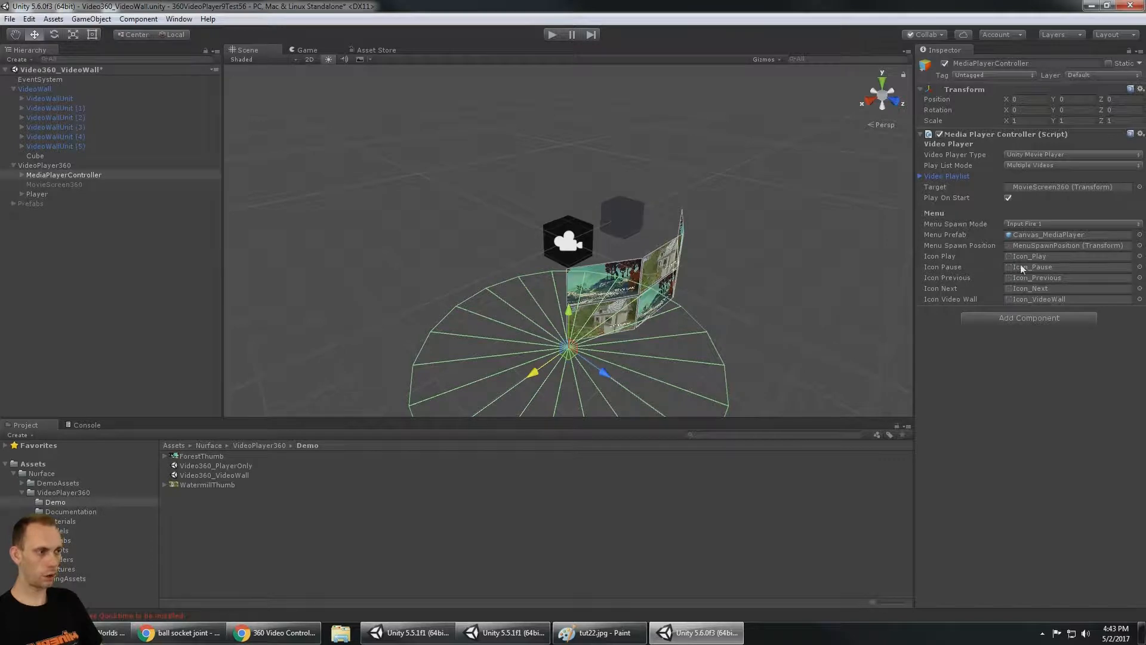
Locate the MediaPlayerController's menu prefab in the project and check the Menu Spawn Mode options
click(1058, 237)
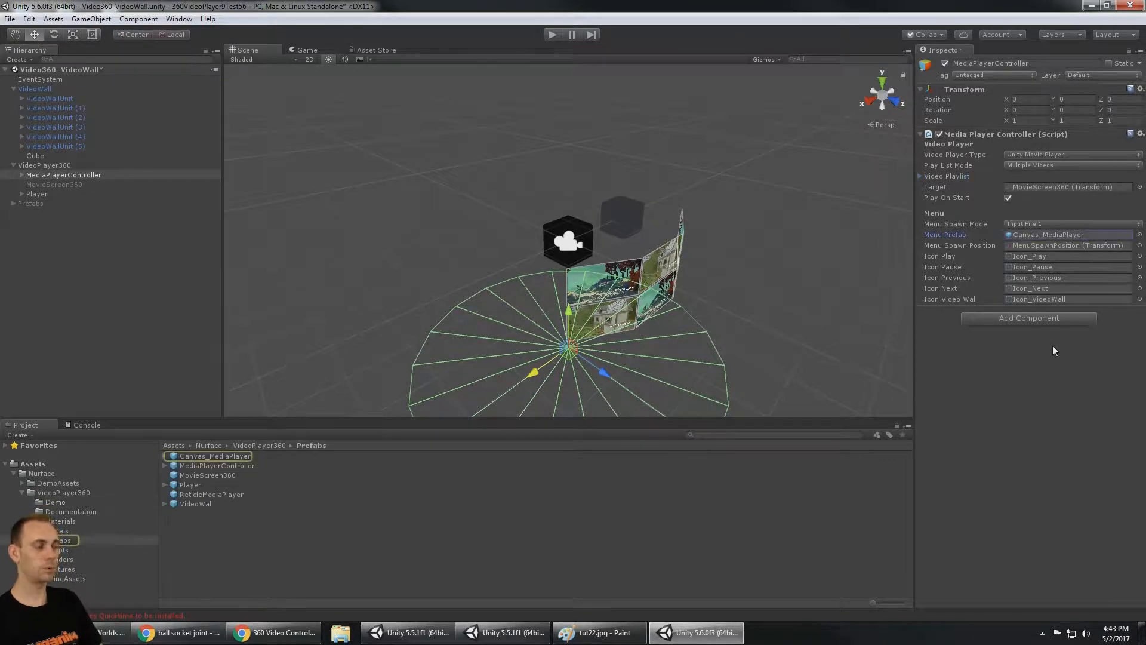
click(1054, 225)
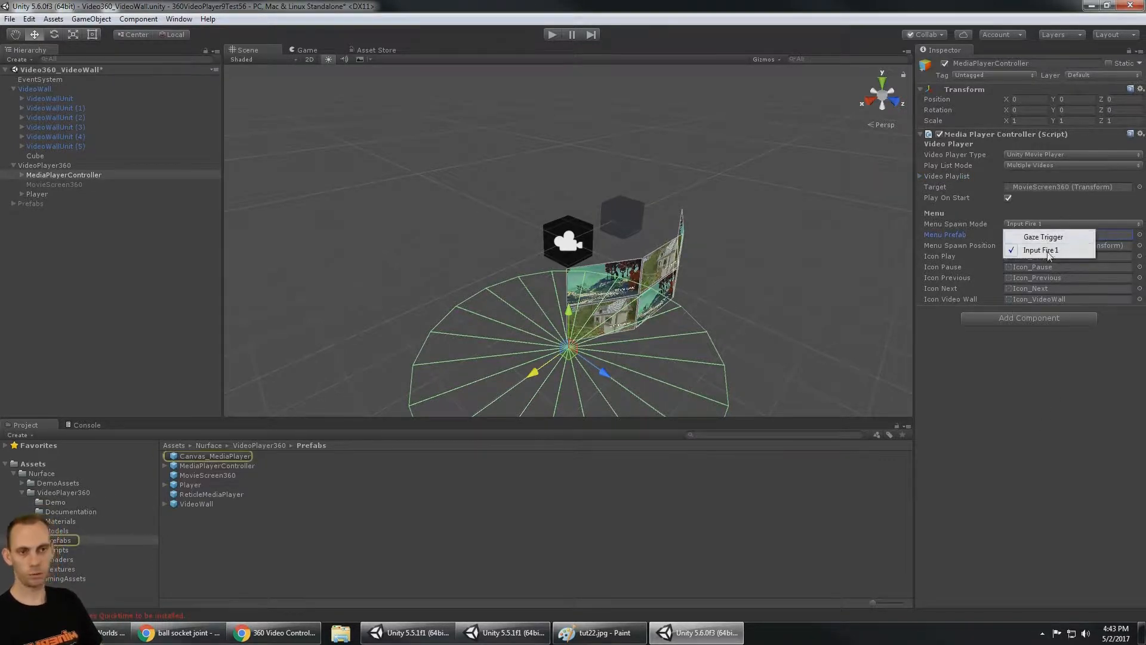
click(1024, 485)
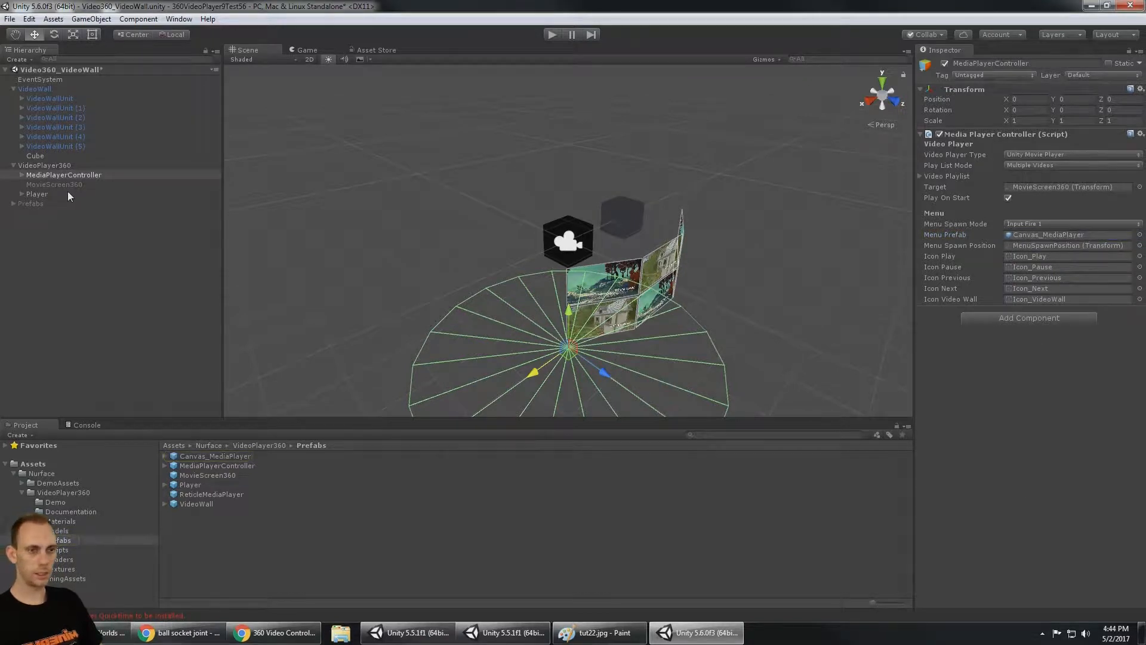
Expand the Prefabs object in the scene and inspect its child prefabs, including Canvas_MediaPlayer
click(35, 204)
click(14, 204)
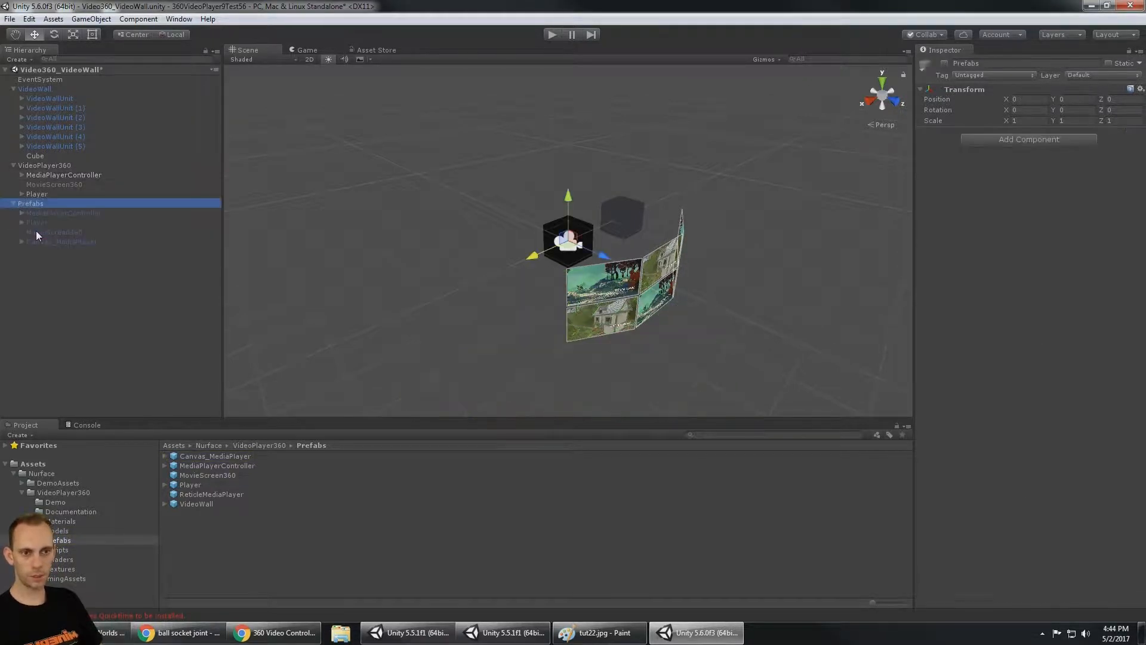
click(42, 214)
click(48, 233)
click(56, 241)
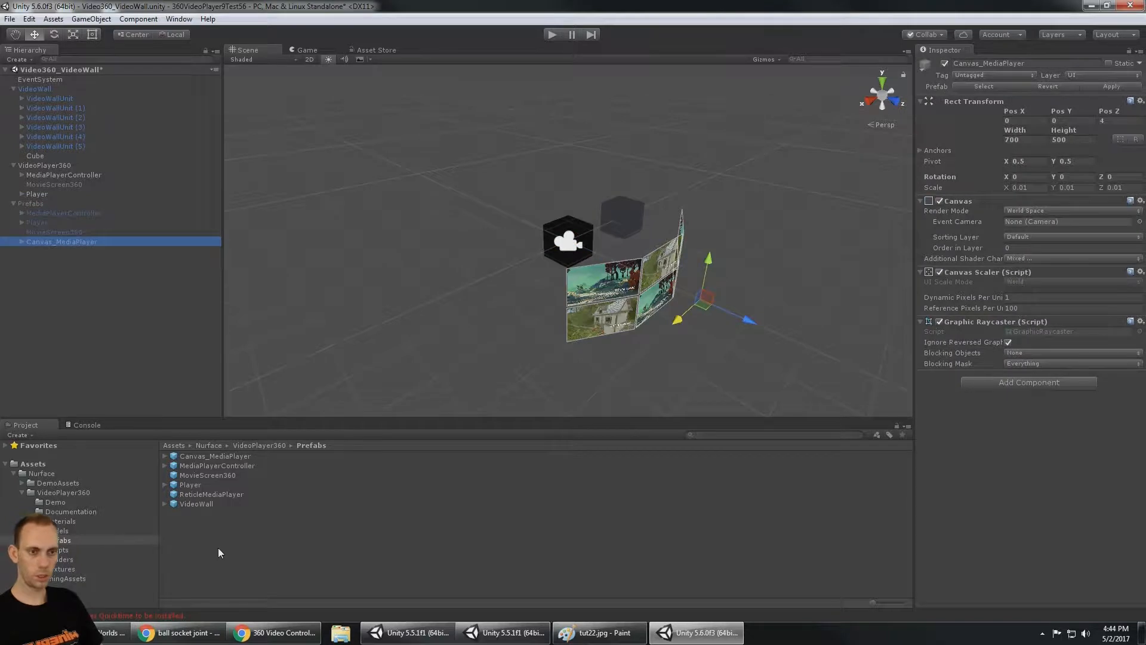
click(99, 306)
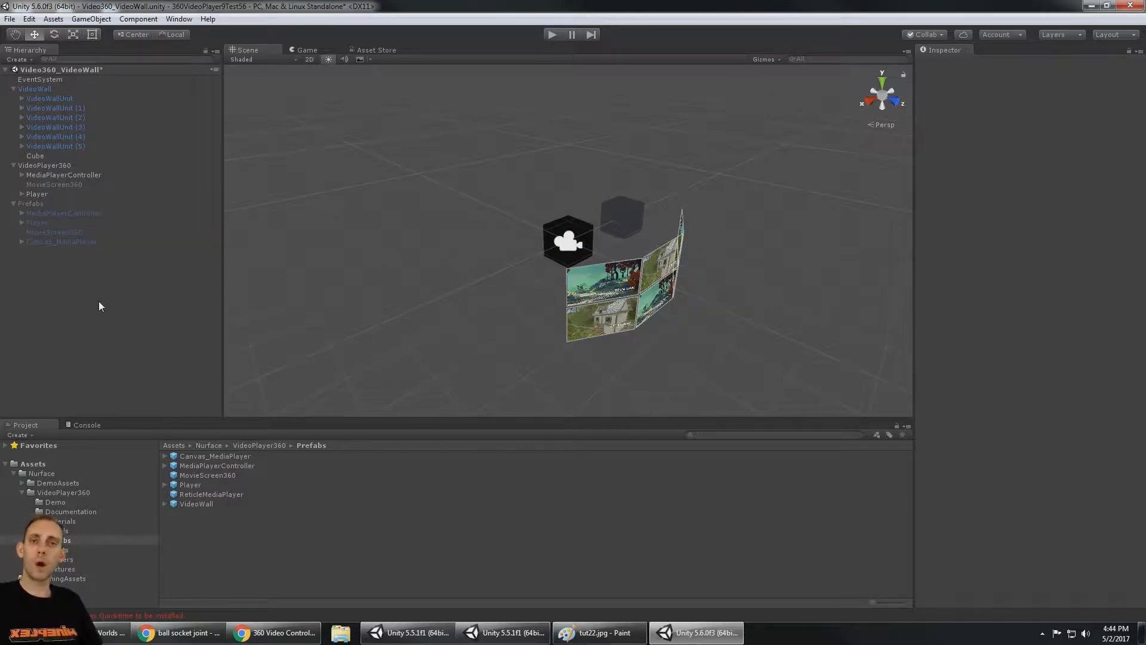